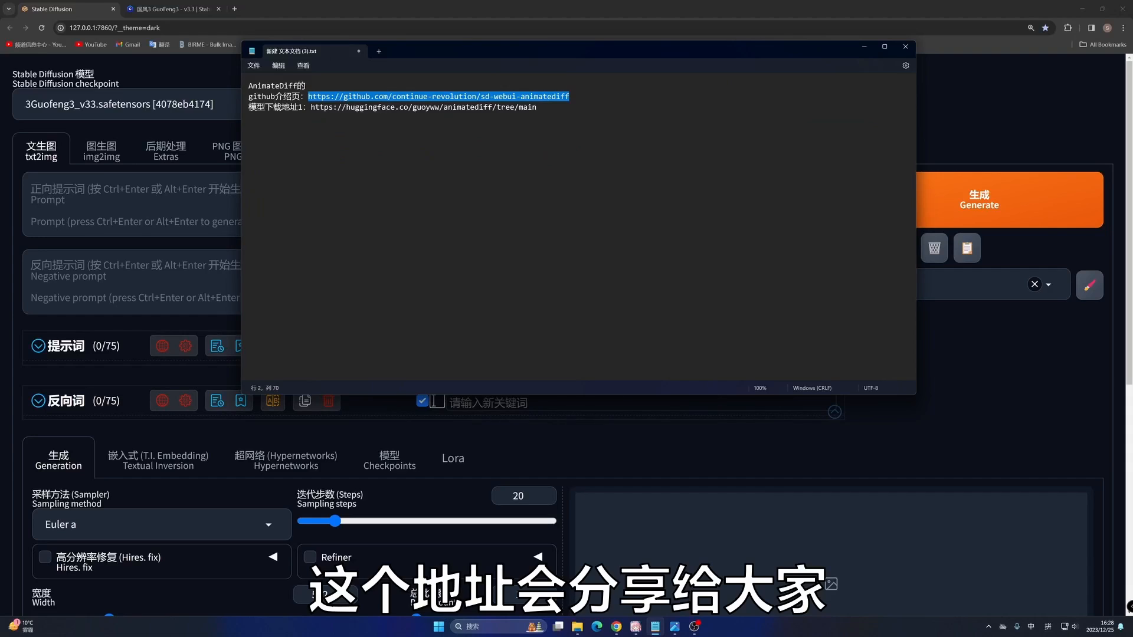
- Open github.com/continue-revolution/sd-webui-animatediff in a new browser tab and translate the page into Simplified Chinese
left_click(864, 47)
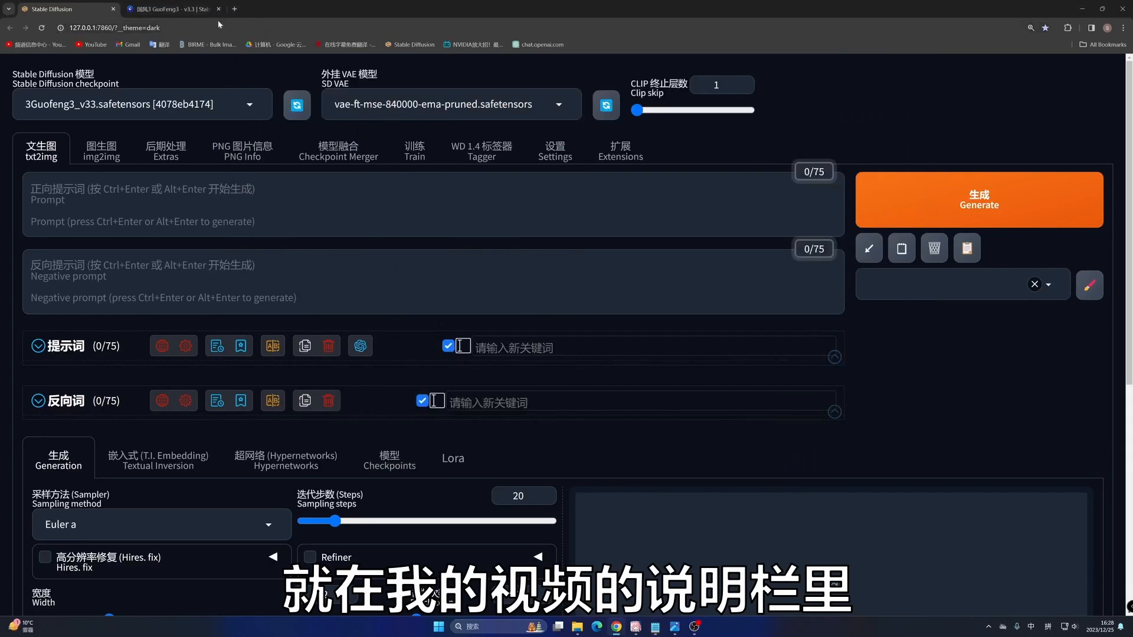
key("ctrl+t")
type("https://github.com/continue-revolution/sd-webui-animatediff")
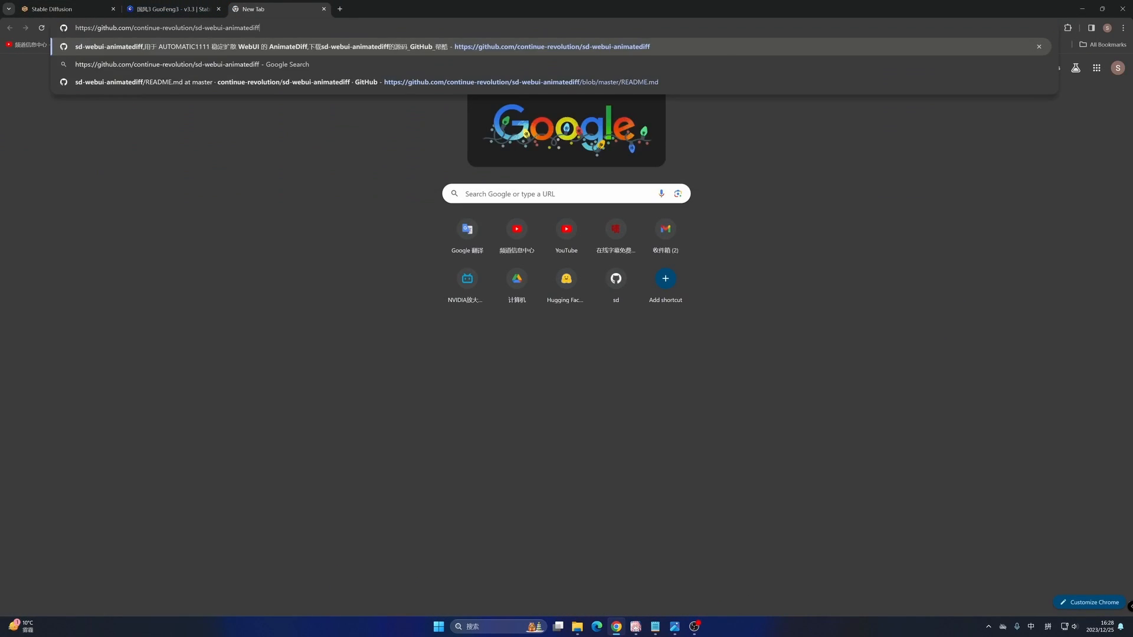
key("Return")
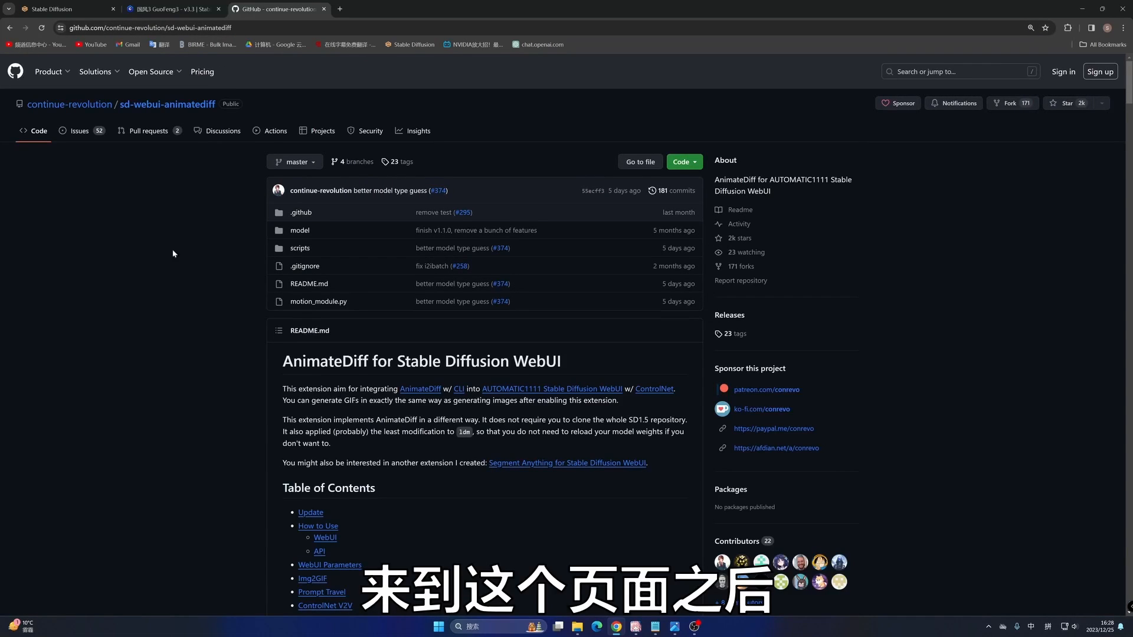
right_click(161, 291)
left_click(196, 437)
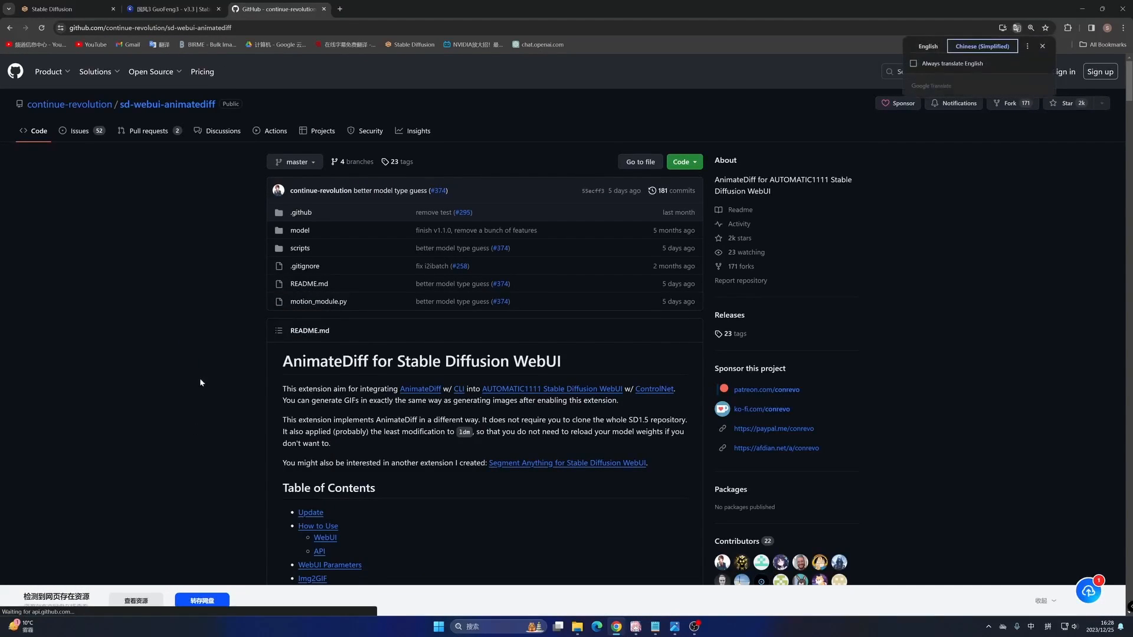
- Read the AnimateDiff README's introduction, update history and the required WebUI and ControlNet versions under the usage instructions
scroll(469, 285, "down", 2)
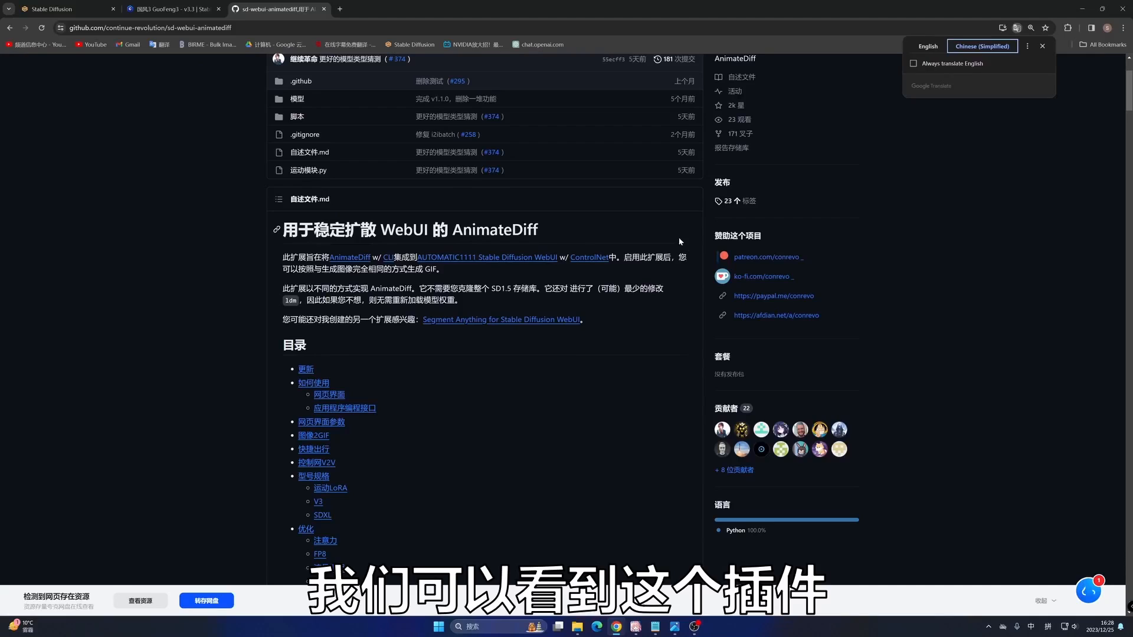
left_click_drag(656, 257, 436, 270)
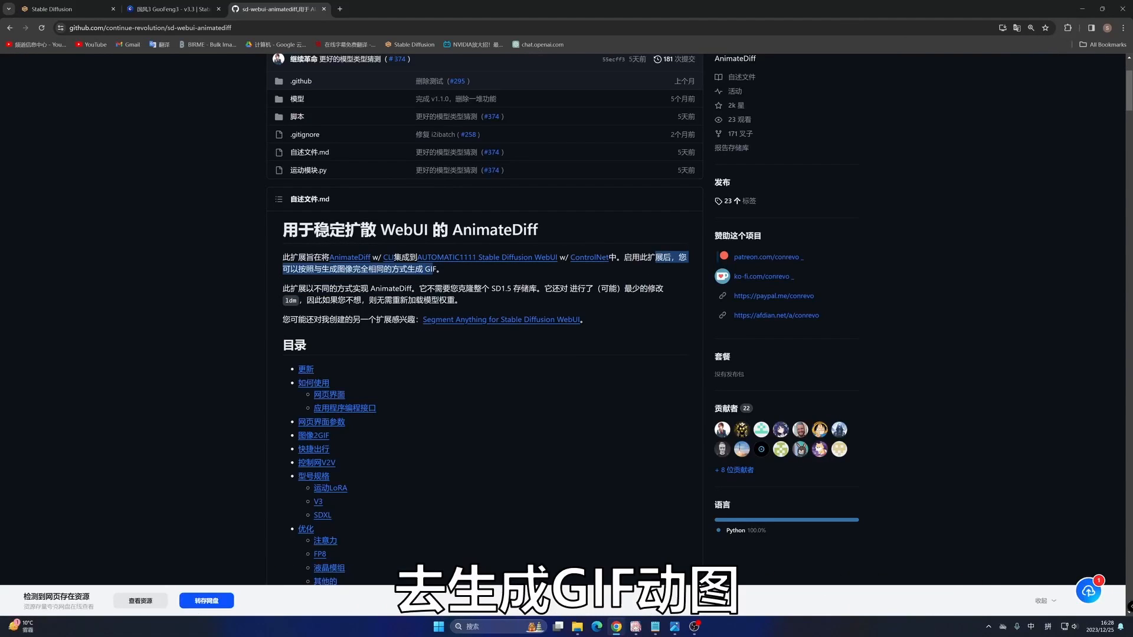
scroll(444, 268, "down", 10)
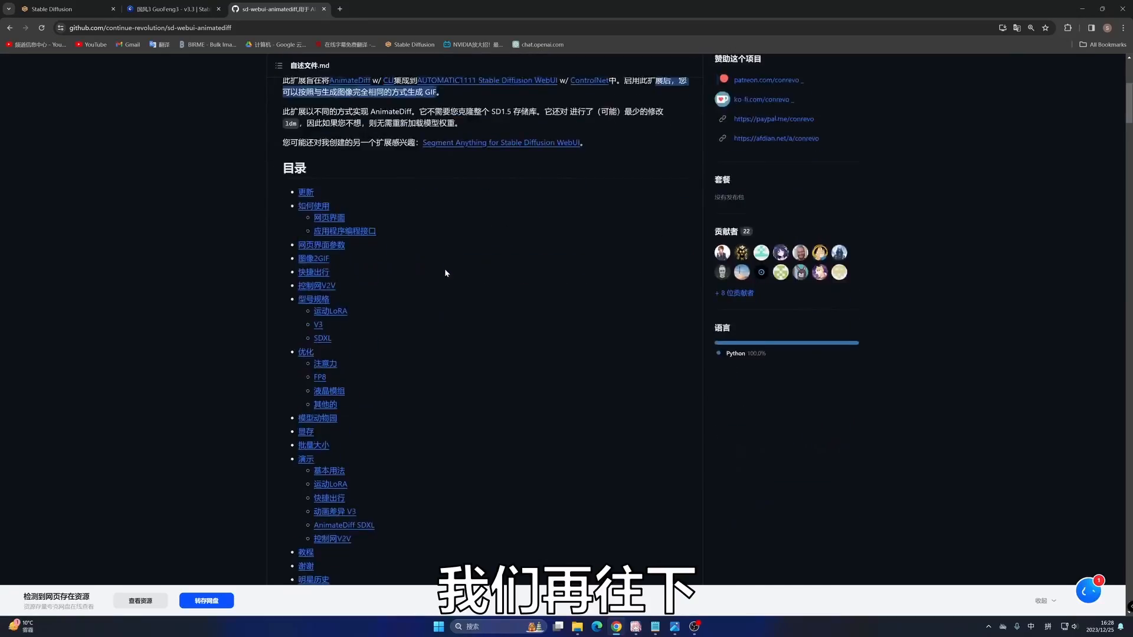
scroll(447, 269, "down", 10)
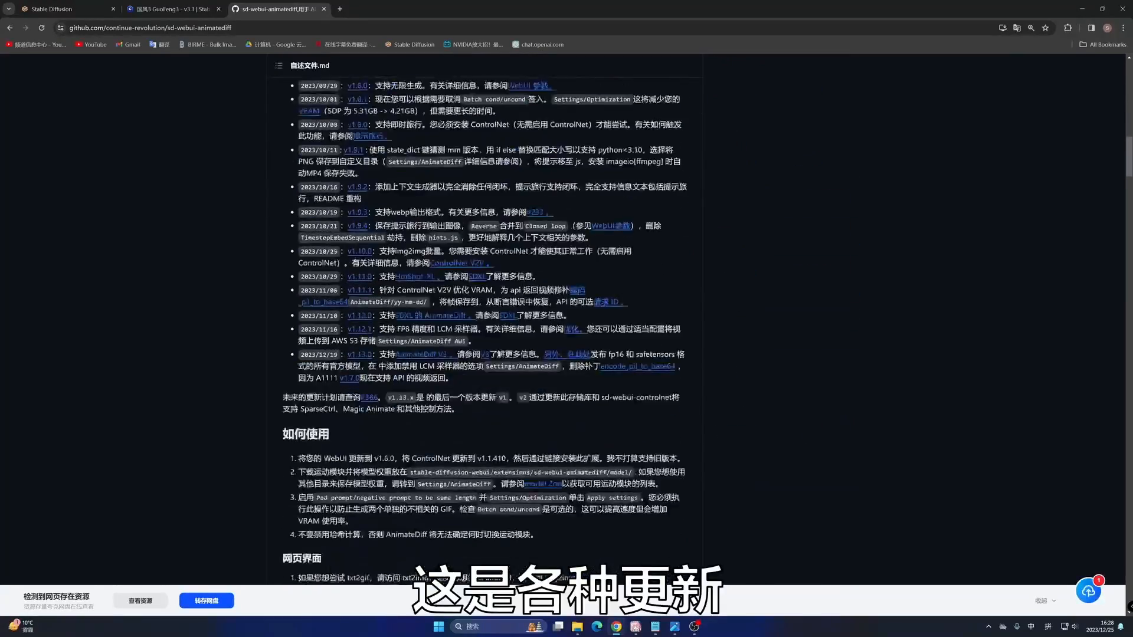
scroll(471, 336, "down", 1)
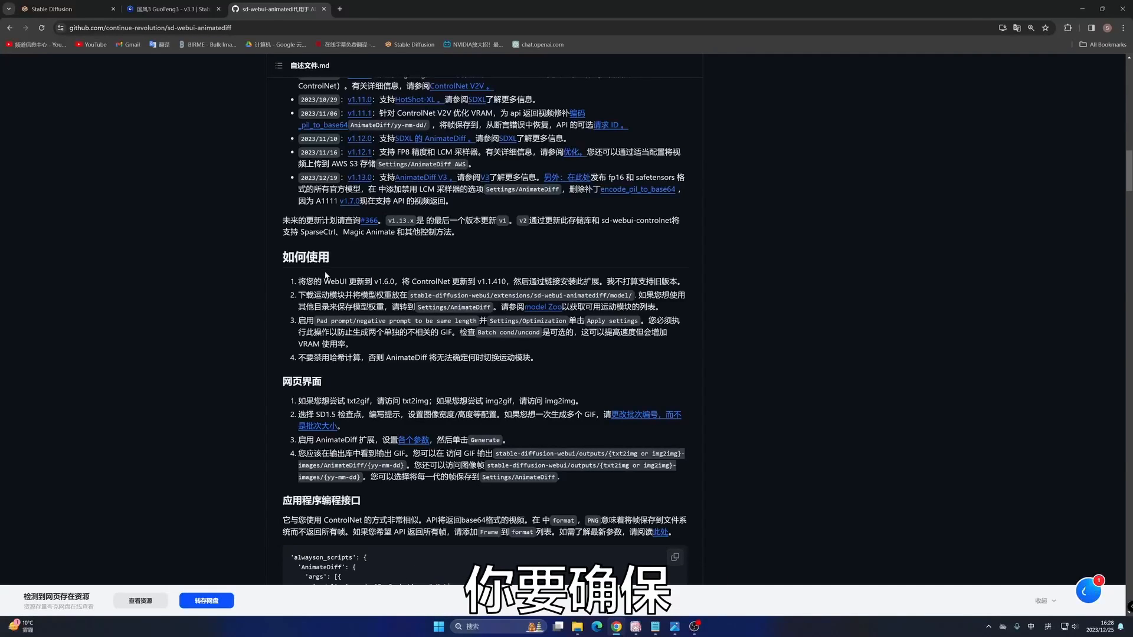
left_click_drag(324, 281, 388, 281)
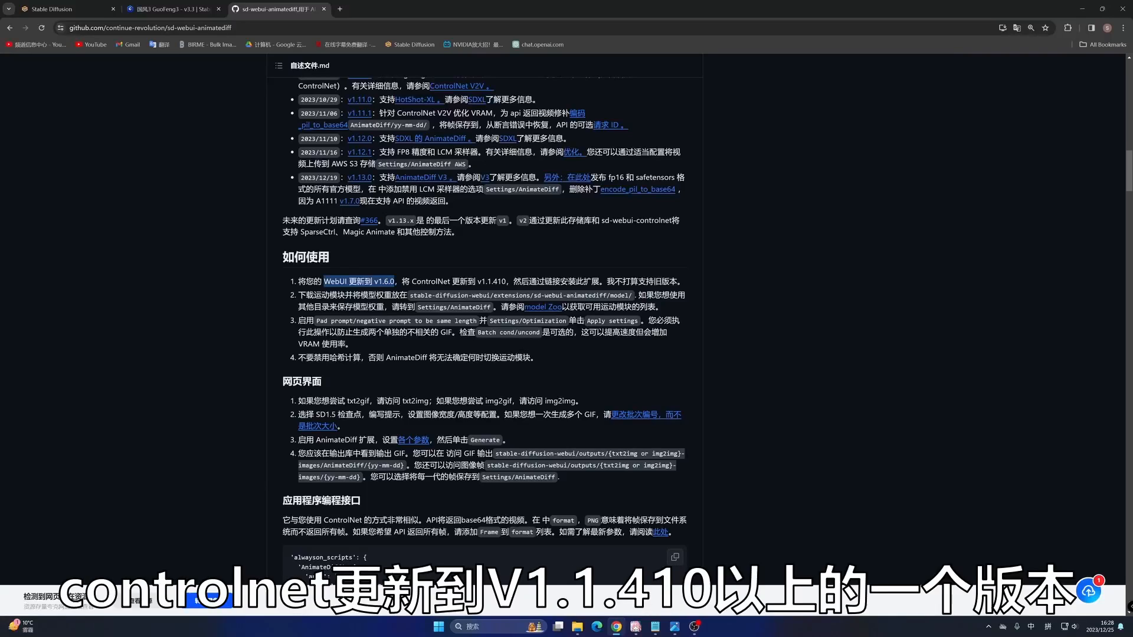
left_click_drag(436, 282, 508, 277)
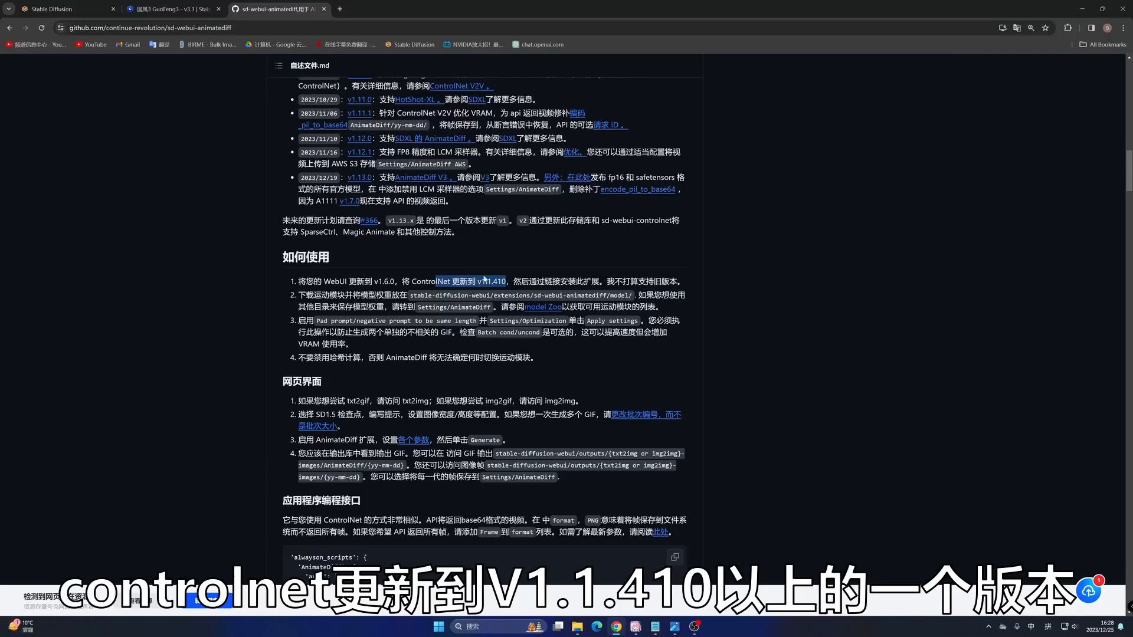
left_click_drag(374, 281, 450, 282)
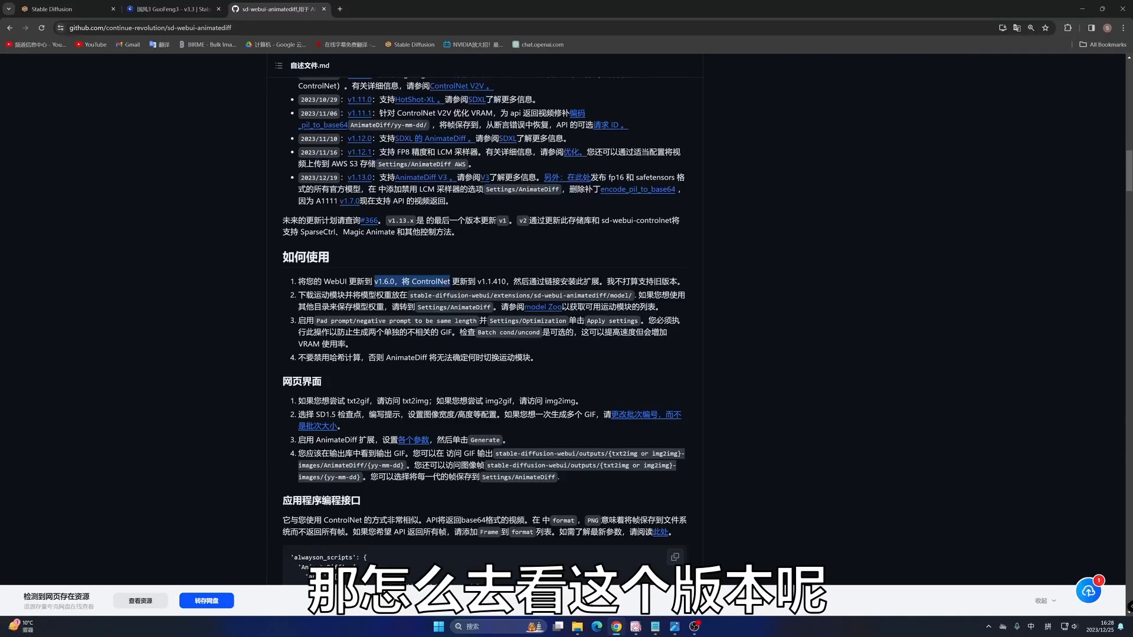
- Check the installed WebUI and ControlNet versions in Stable Diffusion and in the launcher's console log
left_click(53, 9)
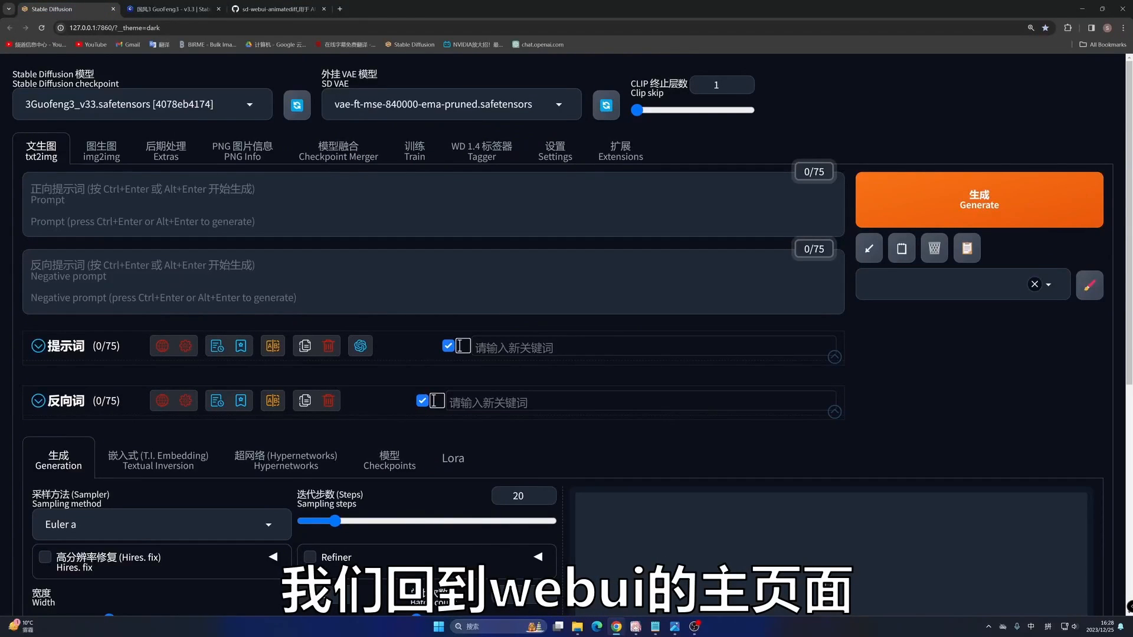
scroll(114, 481, "down", 6)
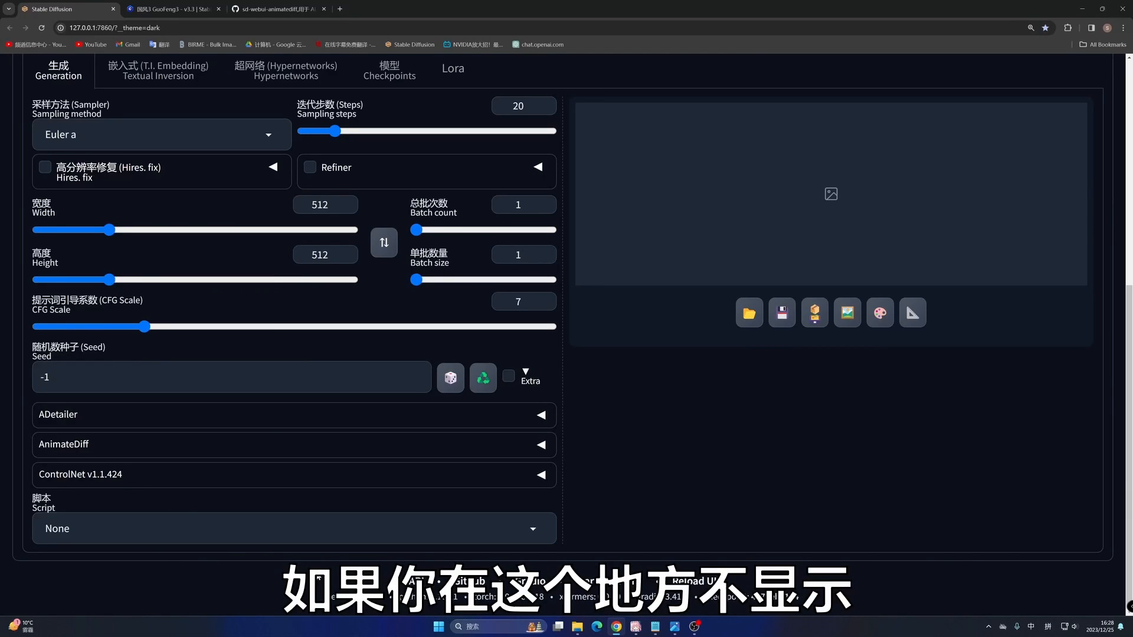
left_click(635, 627)
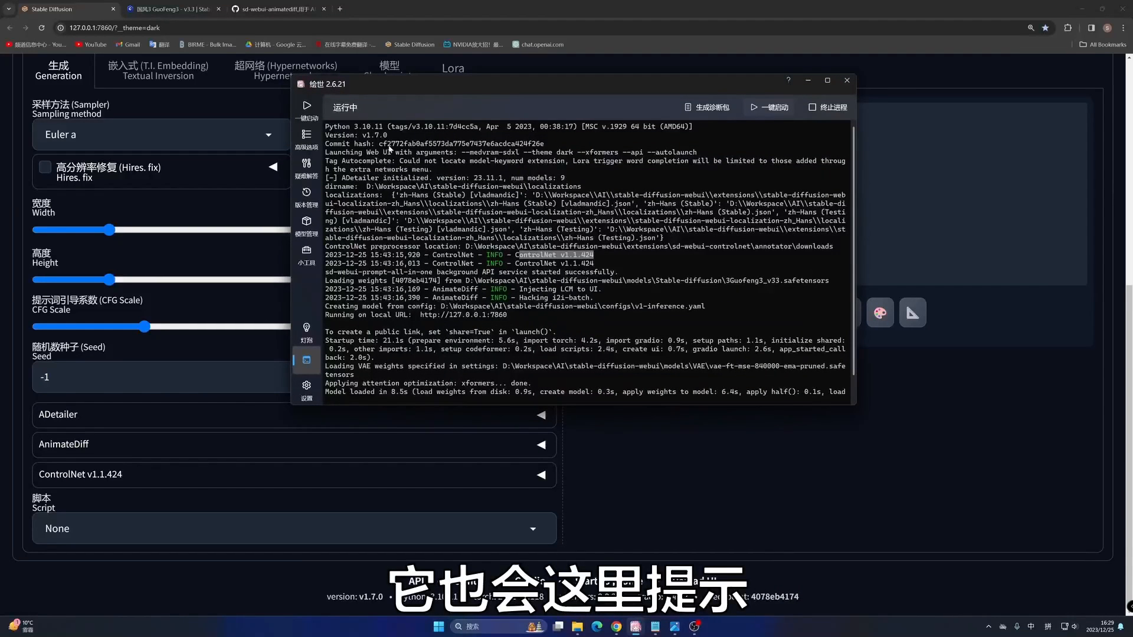
left_click_drag(393, 140, 334, 137)
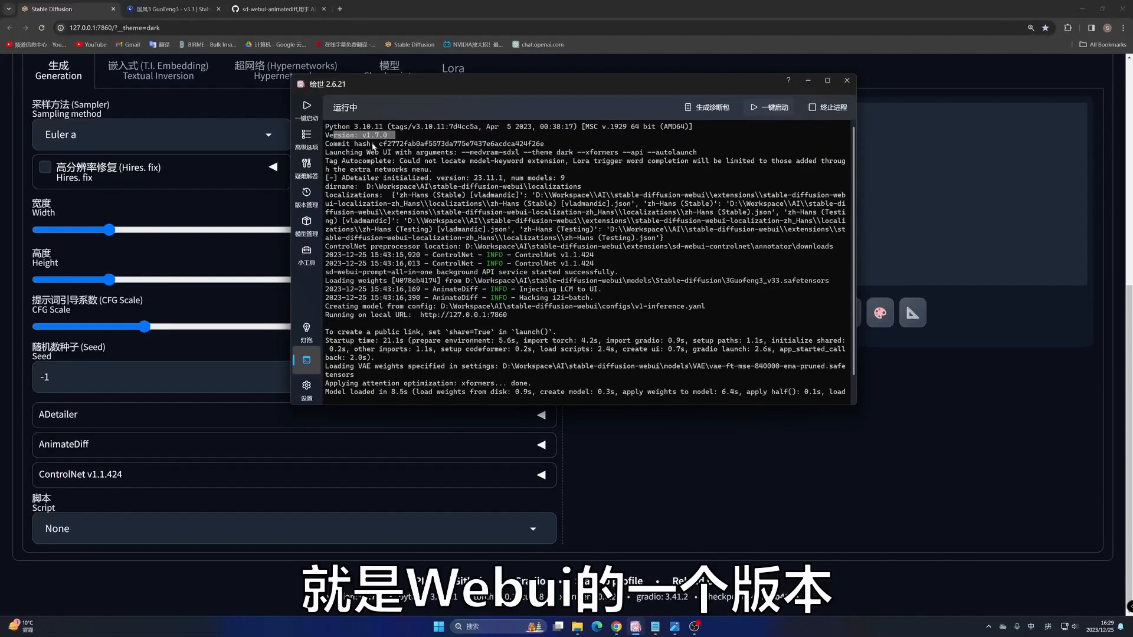
left_click_drag(596, 259, 519, 258)
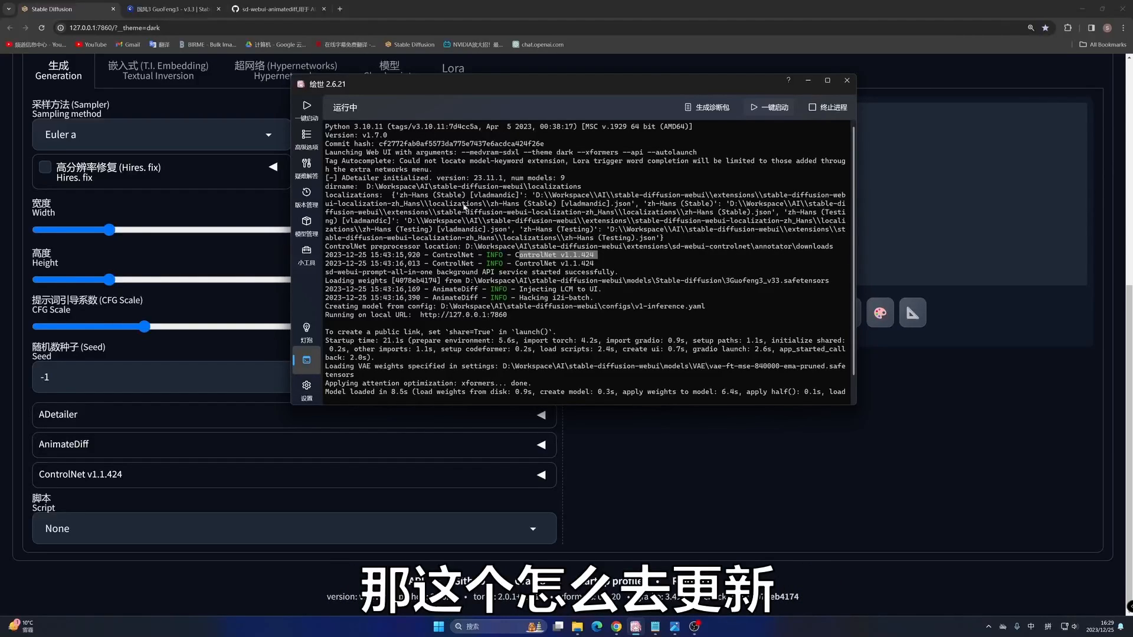
left_click(808, 81)
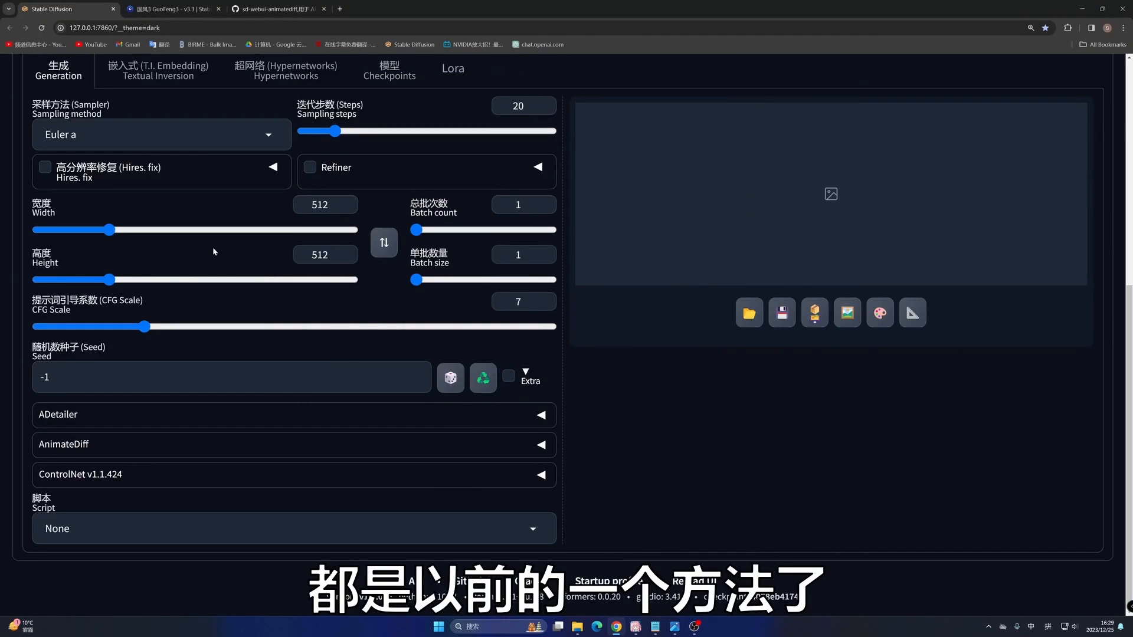
- Return to the GitHub README and review the version requirements and the instruction to install the extension
left_click(275, 9)
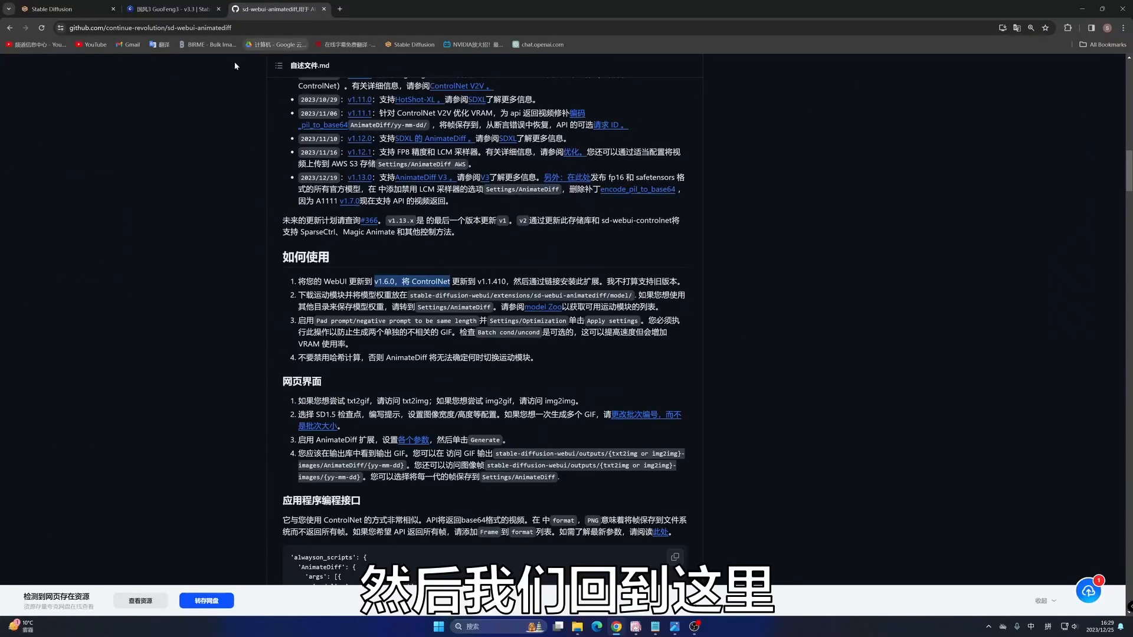
left_click_drag(492, 281, 378, 281)
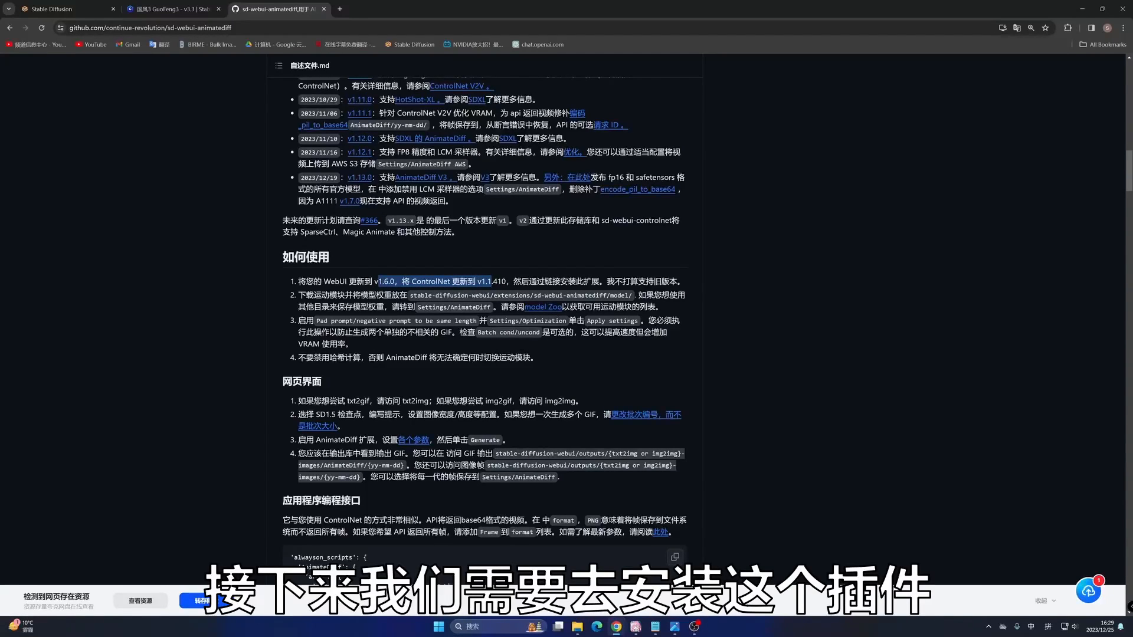
left_click_drag(599, 282, 552, 281)
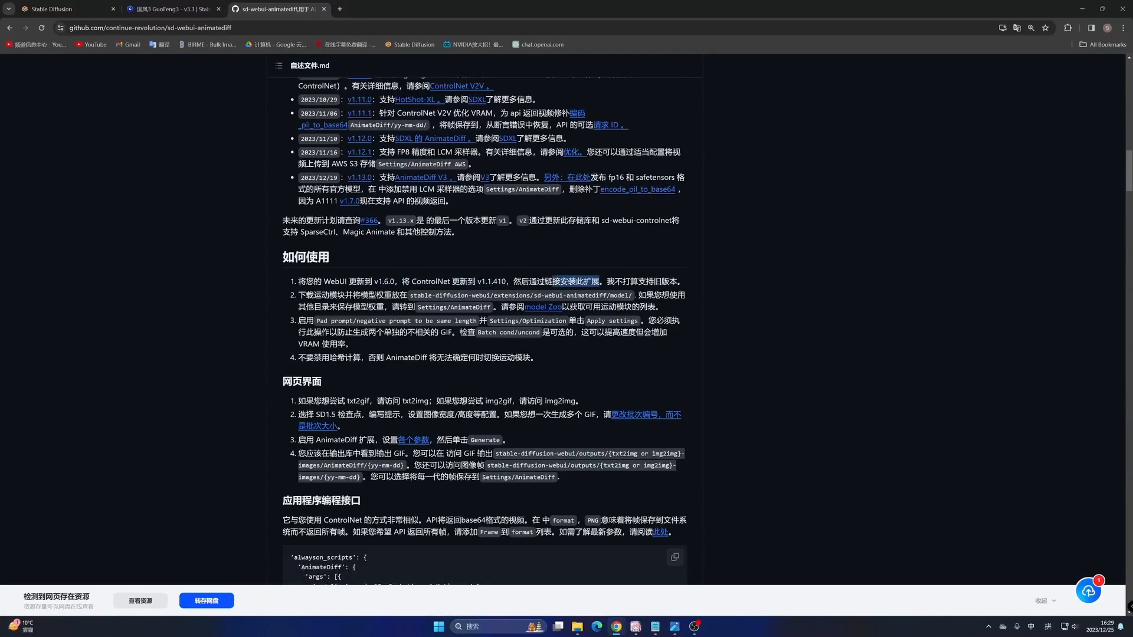
- Switch to the Stable Diffusion WebUI and load the list of available extensions from the preset index address
left_click(58, 8)
scroll(446, 597, "up", 4)
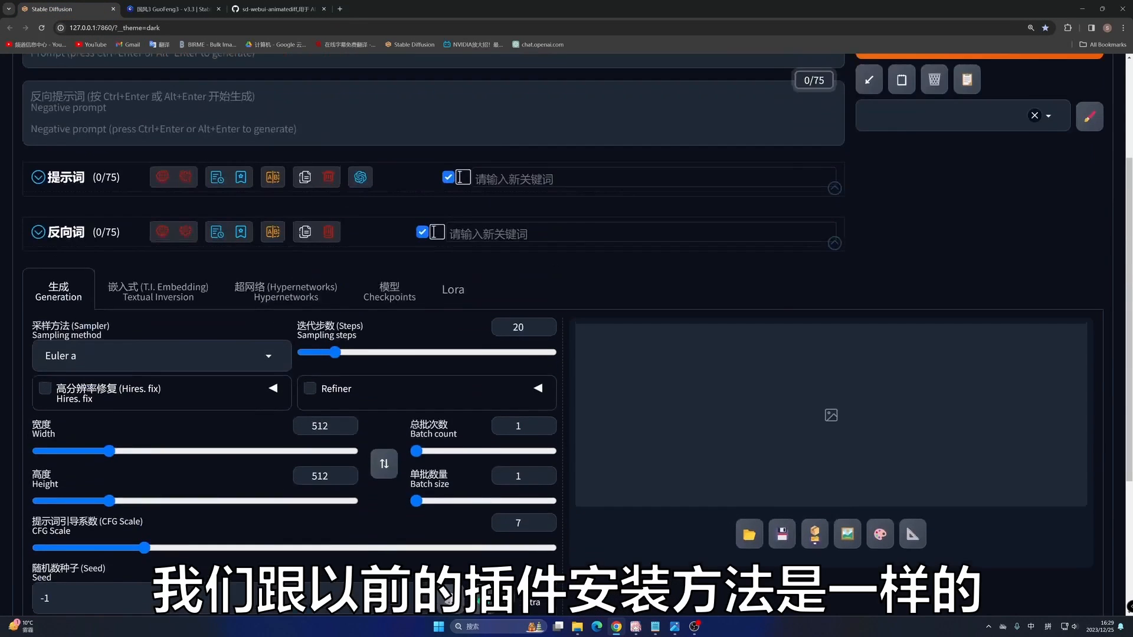
scroll(446, 597, "up", 3)
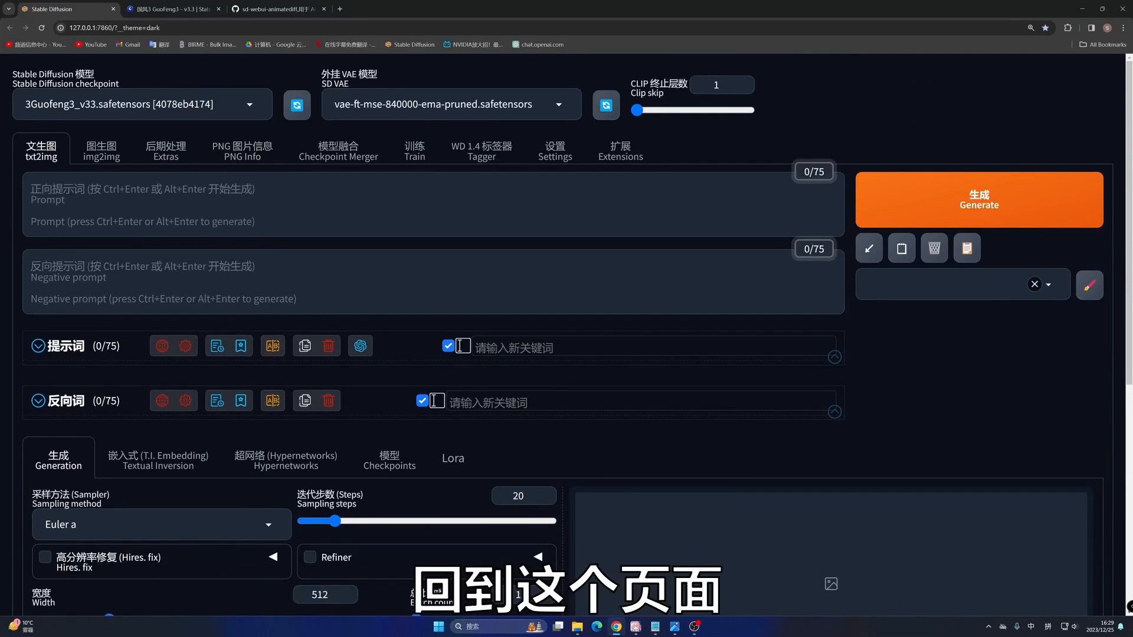
left_click(620, 152)
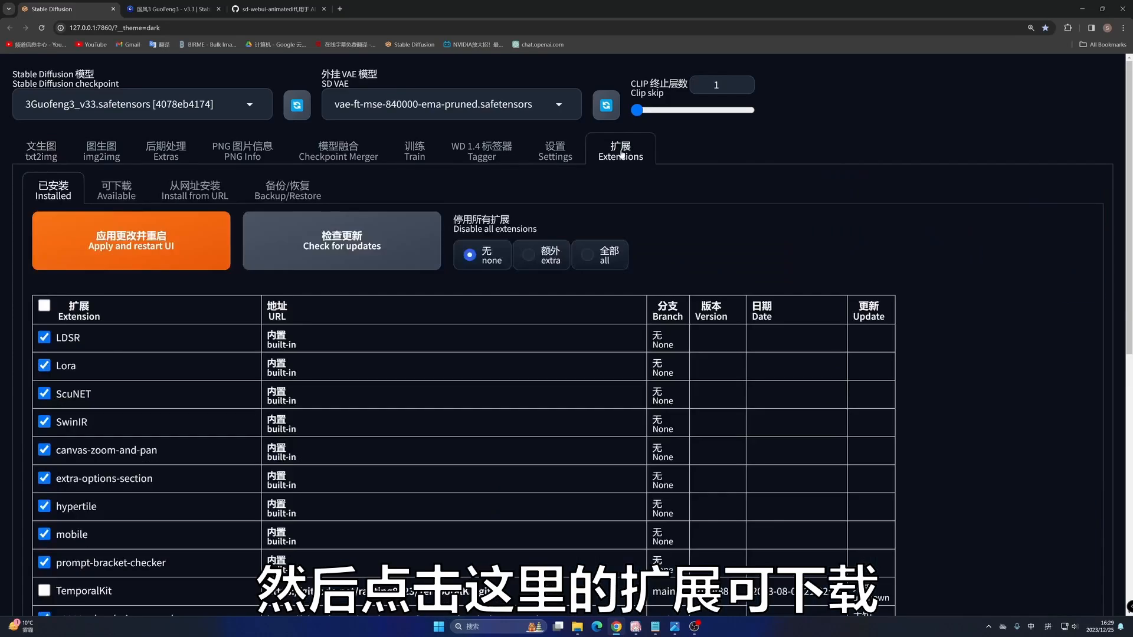
left_click(114, 191)
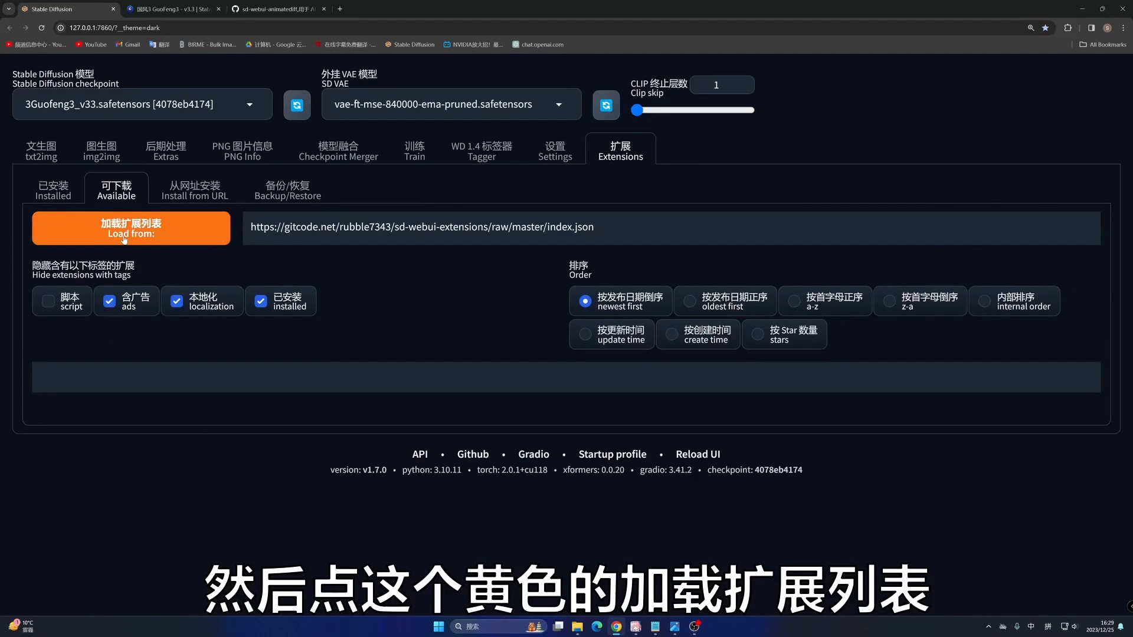
left_click(131, 233)
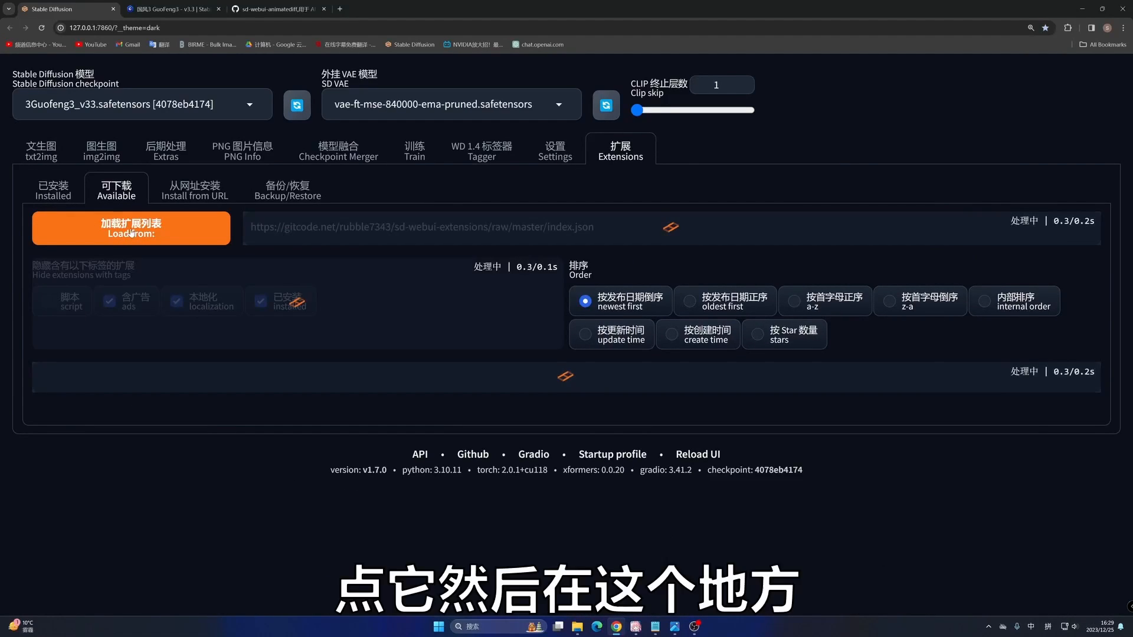
- Stop hiding installed extensions and search the available list for "animatediff", copying the name from the text note
left_click(295, 411)
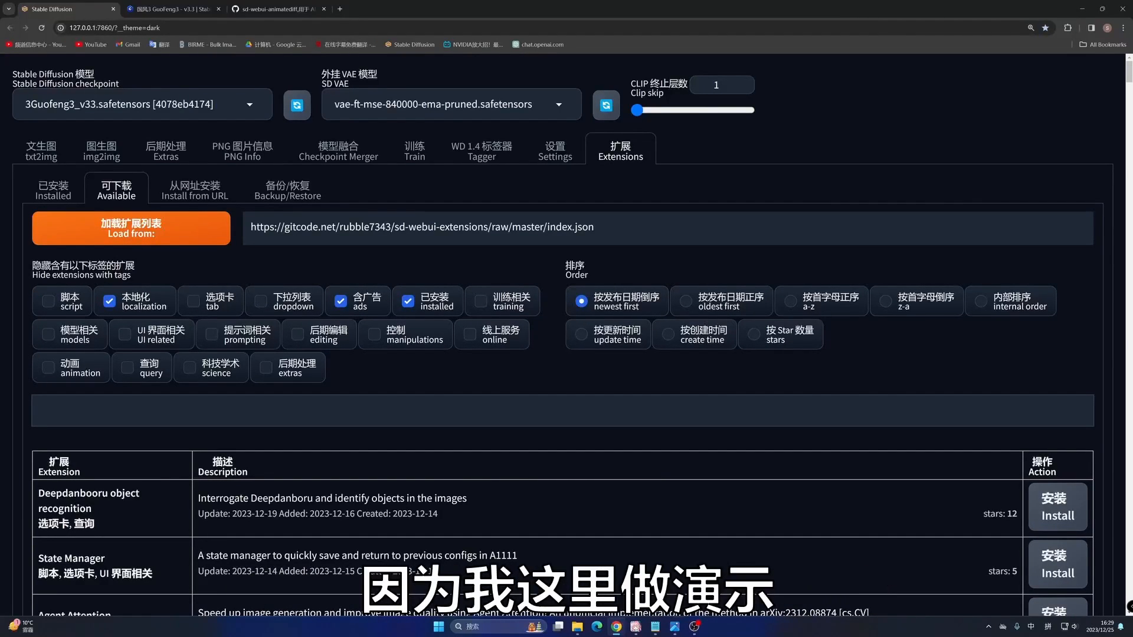
left_click(408, 301)
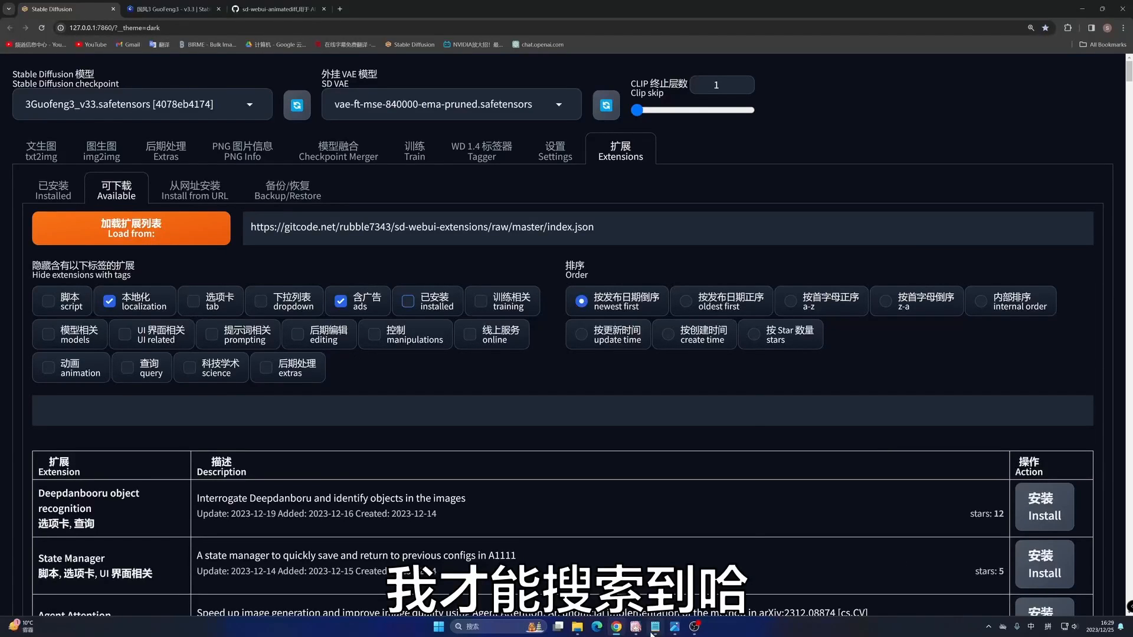
left_click(655, 627)
left_click(571, 97)
left_click_drag(570, 97, 524, 97)
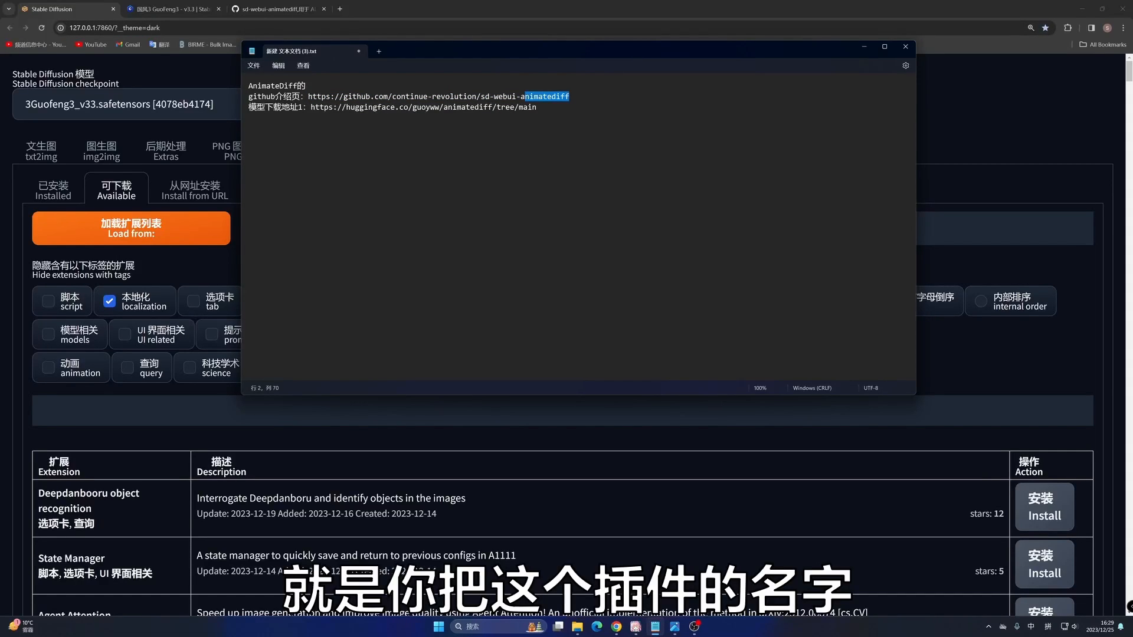
left_click(864, 47)
left_click(562, 411)
type("animatediff")
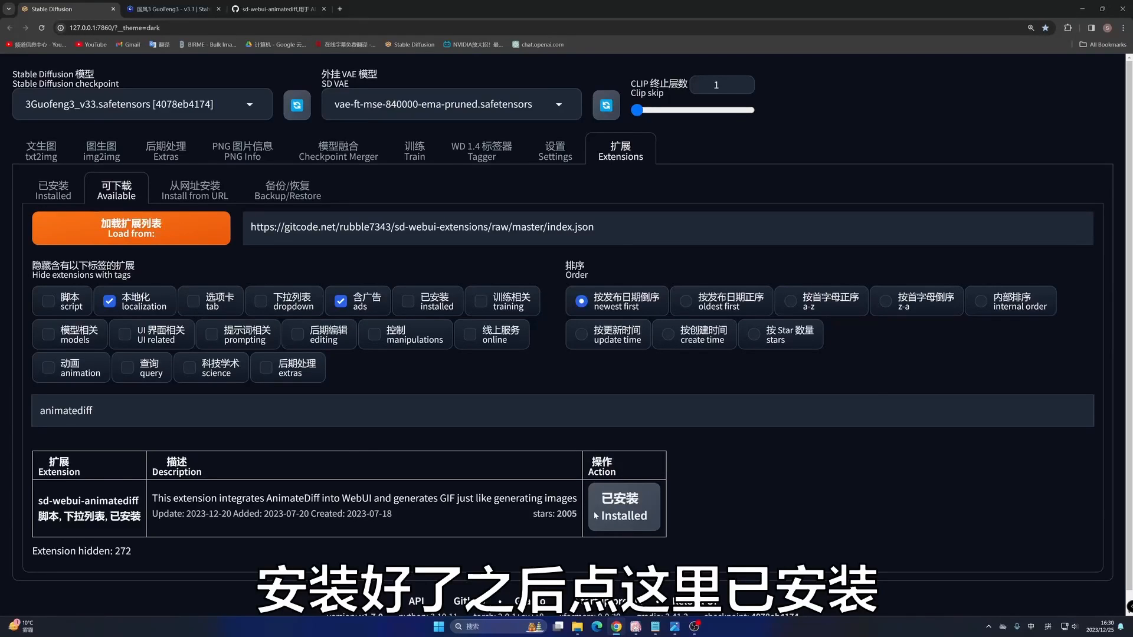
- View the installed extensions with the apply-and-restart option and go back to the available extensions
left_click(53, 192)
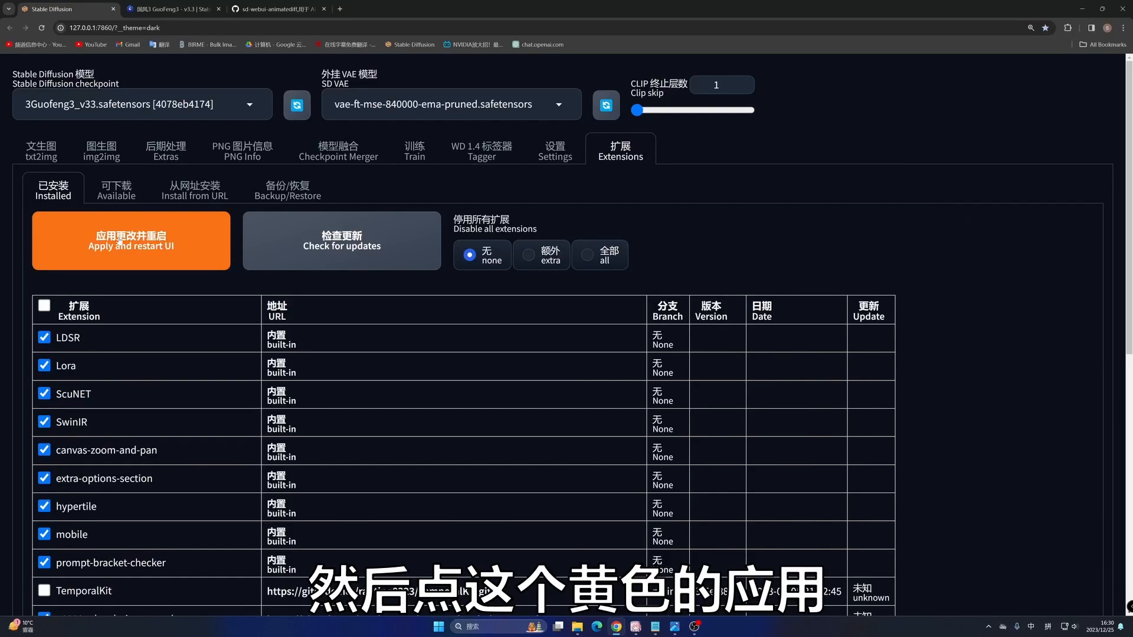
left_click(115, 189)
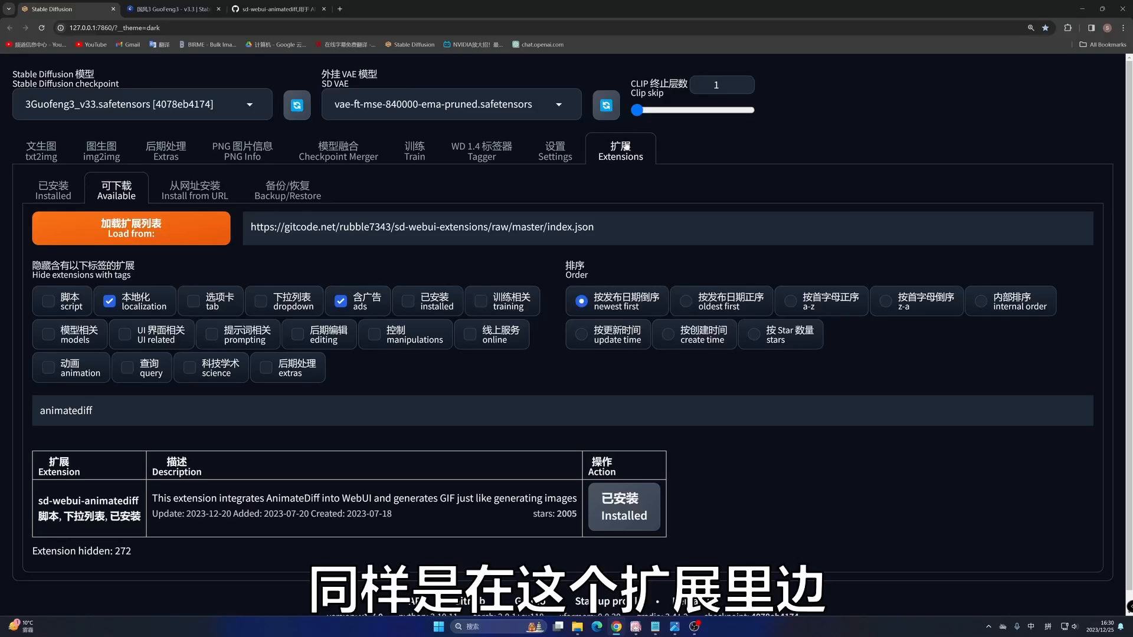
- Open the install-from-URL page, then copy the HTTPS clone address from the sd-webui-animatediff GitHub repository
left_click(191, 190)
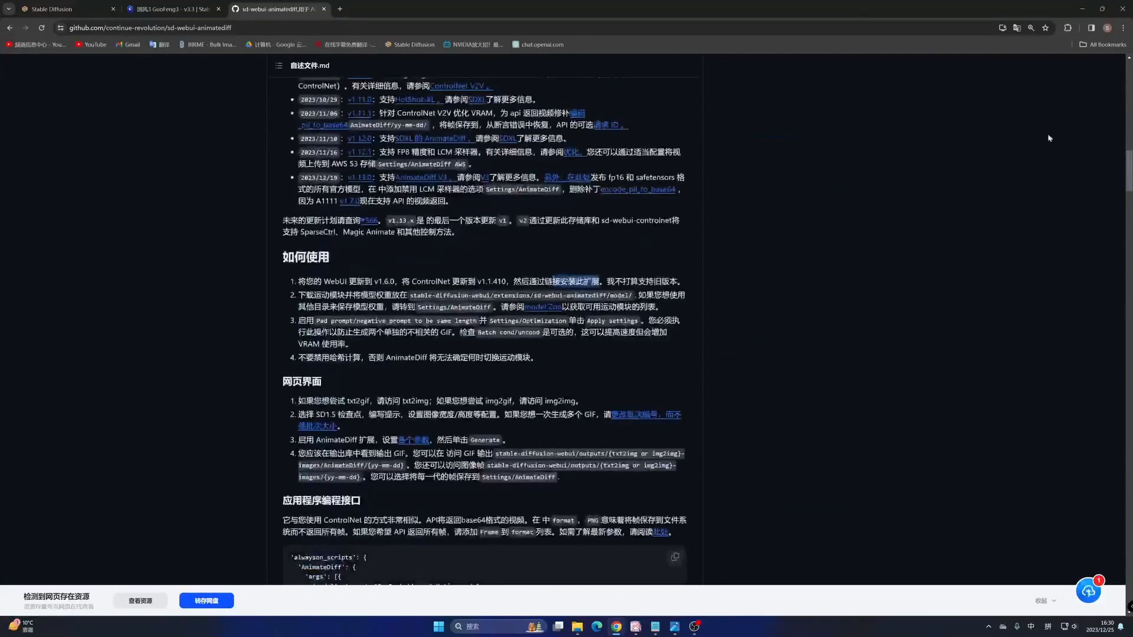
left_click_drag(1131, 165, 1129, 70)
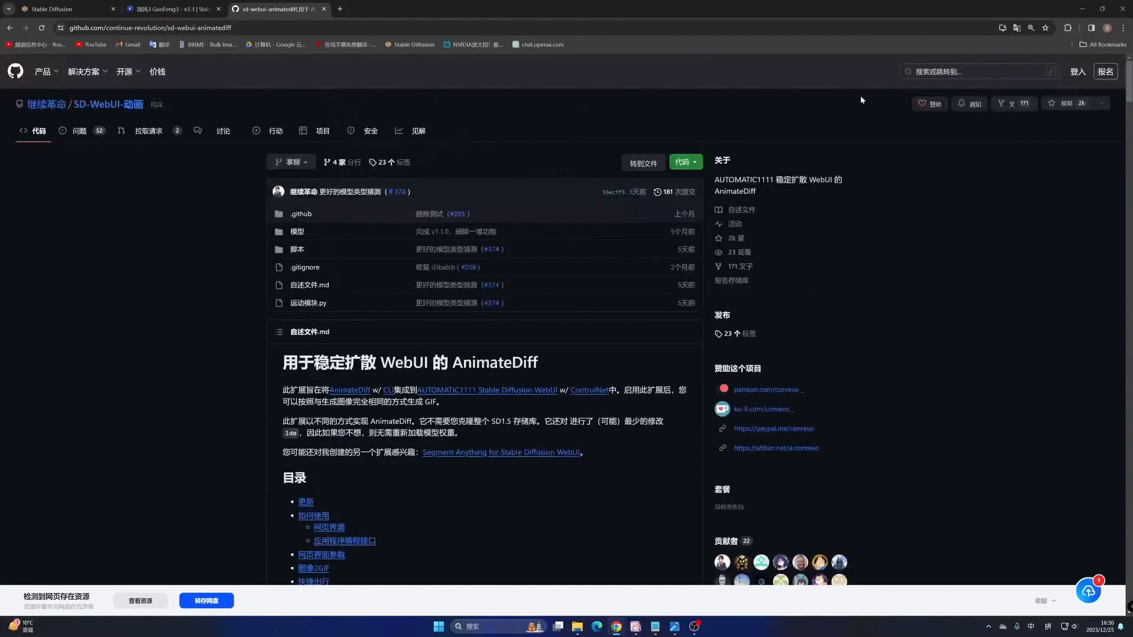
left_click(700, 161)
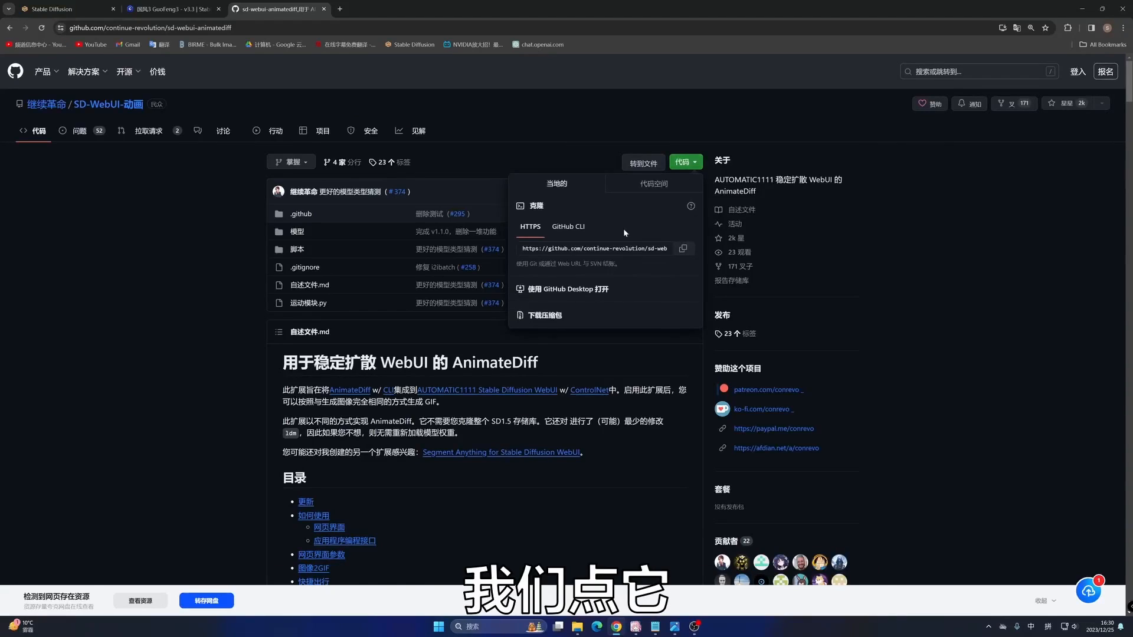
left_click(683, 249)
left_click(53, 9)
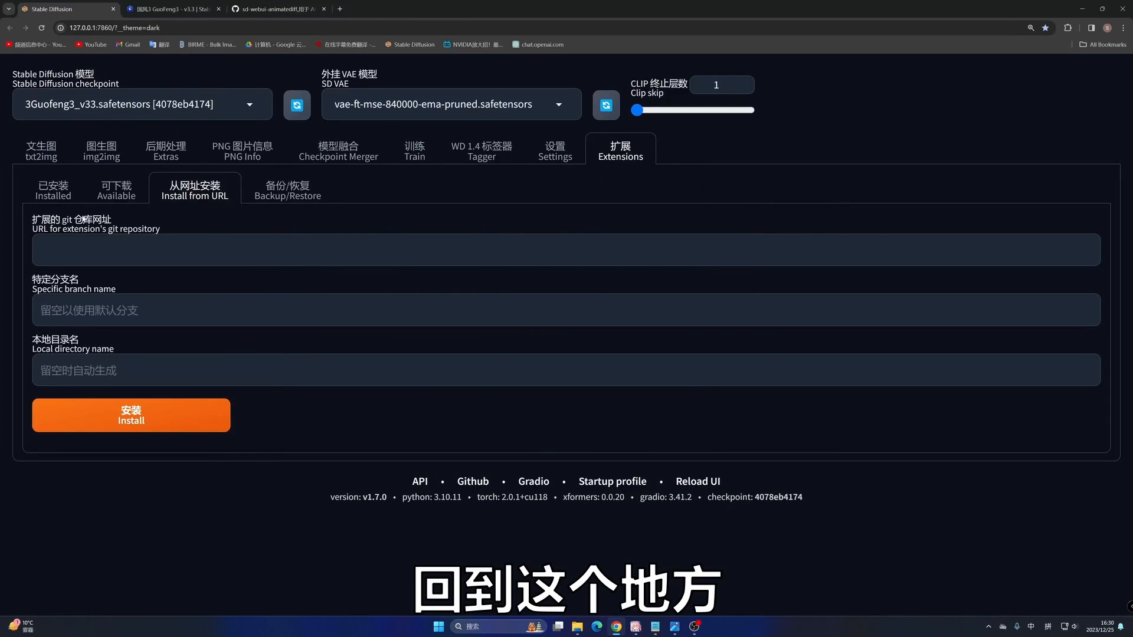
left_click(567, 251)
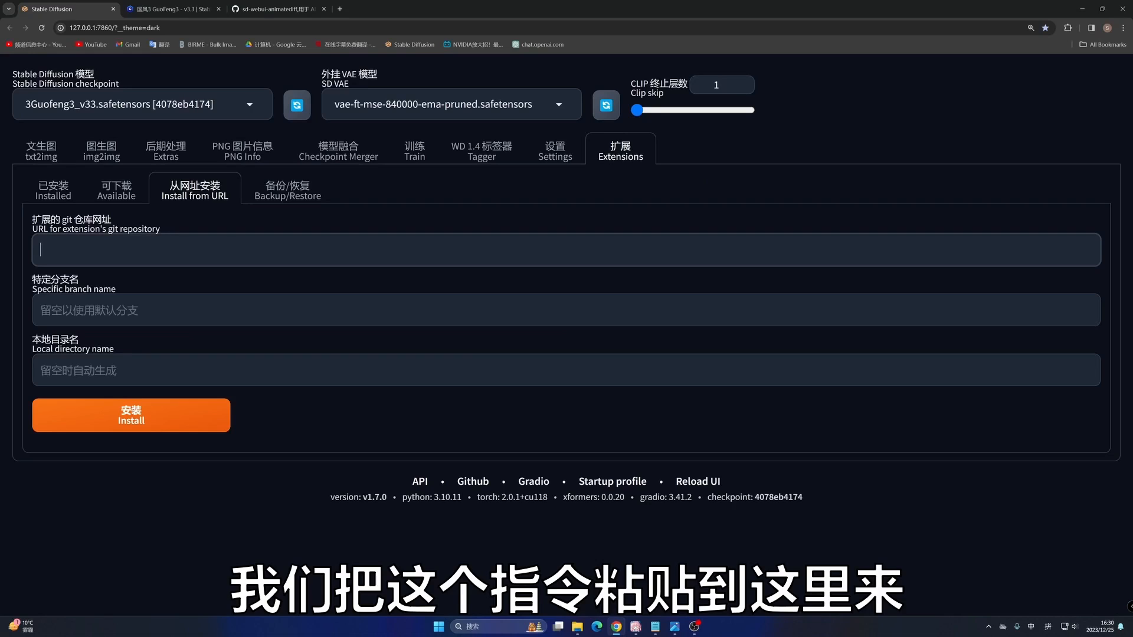
key("ctrl+v")
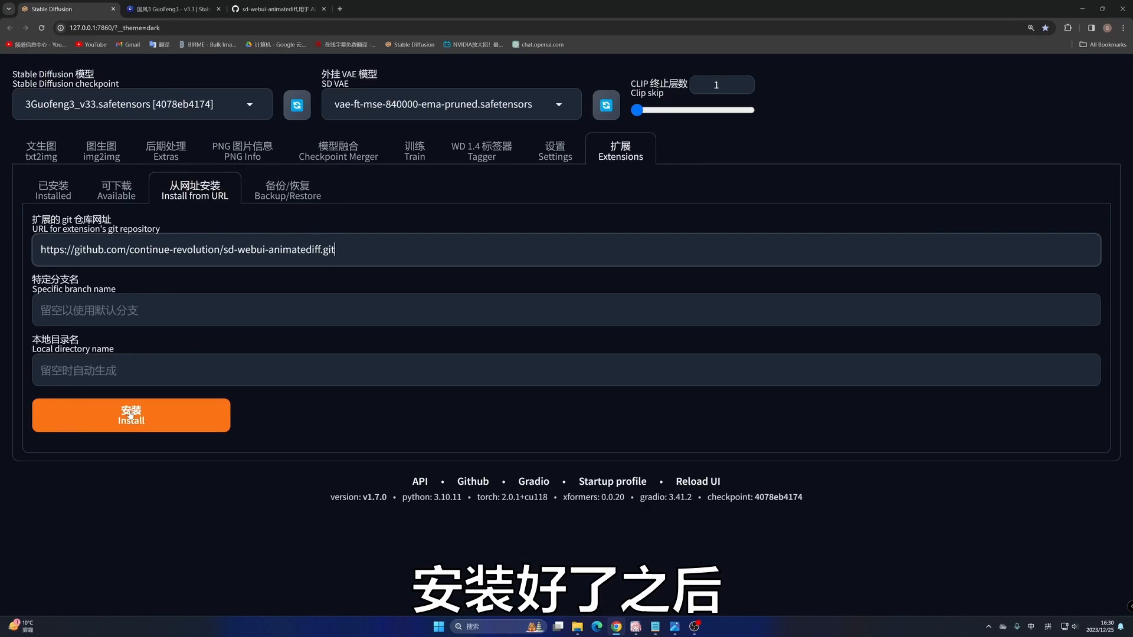
left_click(54, 187)
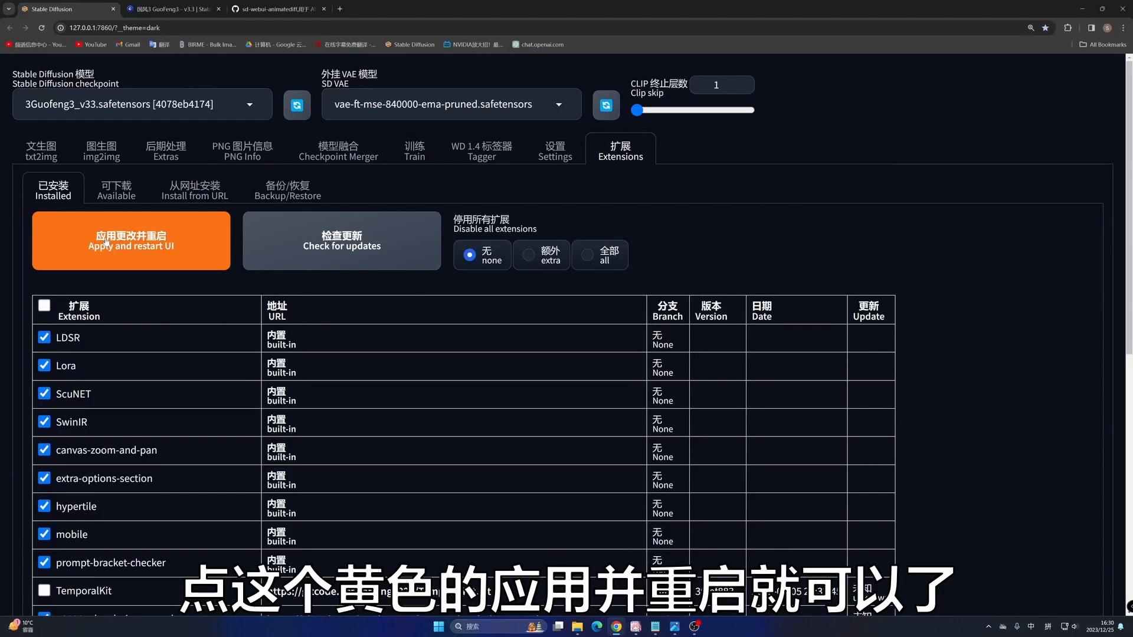
left_click(205, 189)
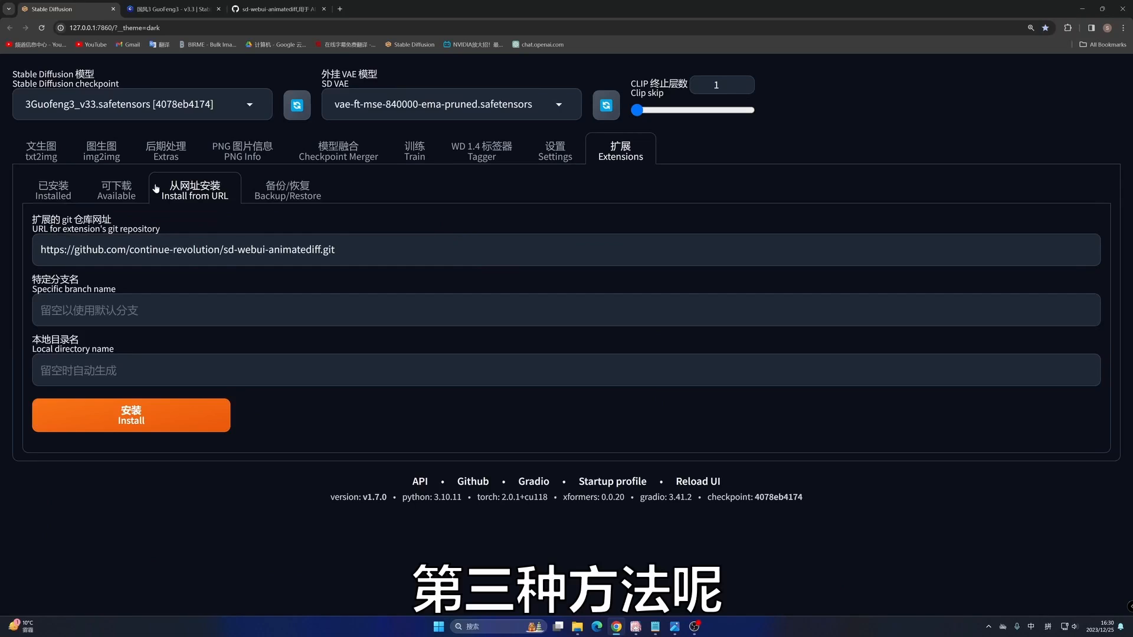
- Copy the GitHub repository's HTTPS address again and open the extensions folder inside stable-diffusion-webui in File Explorer
left_click(277, 9)
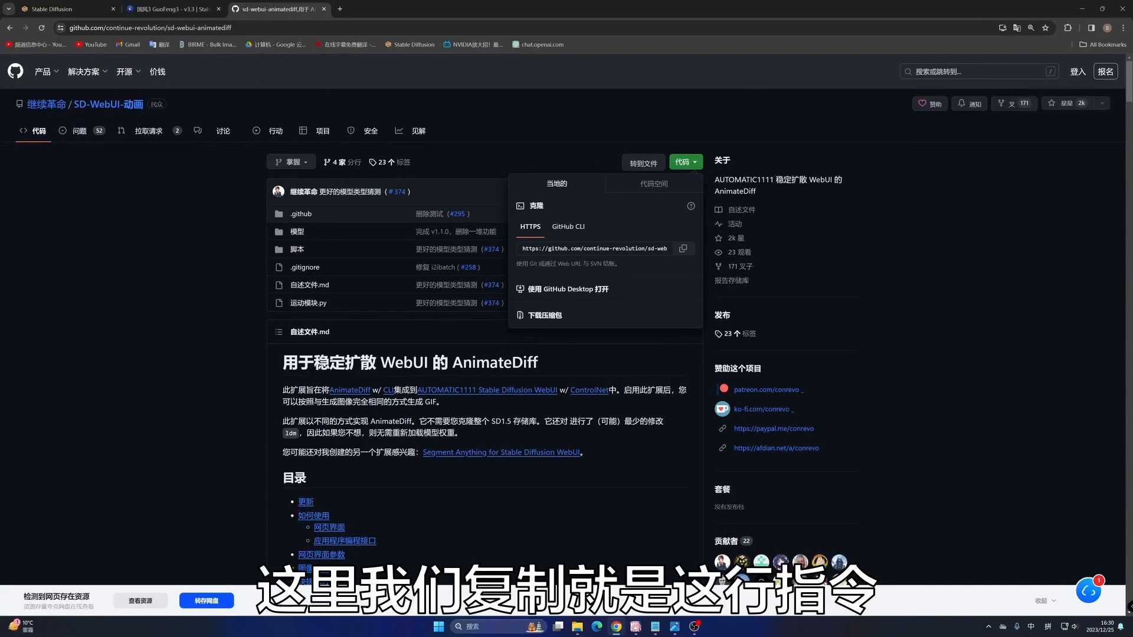
left_click(683, 249)
left_click(577, 627)
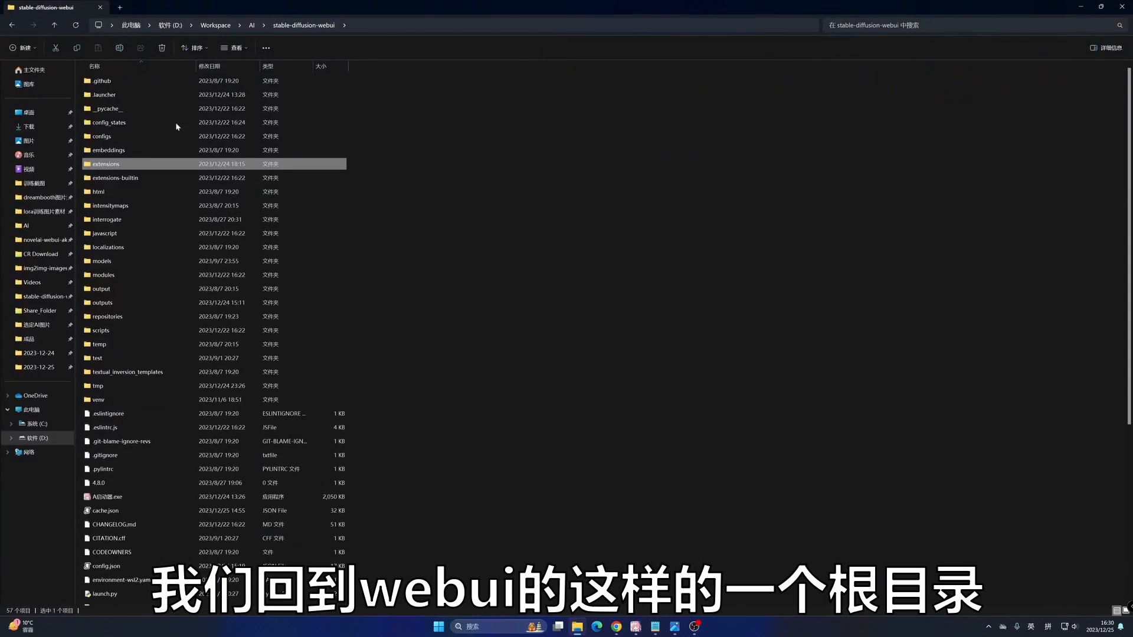
double_click(143, 166)
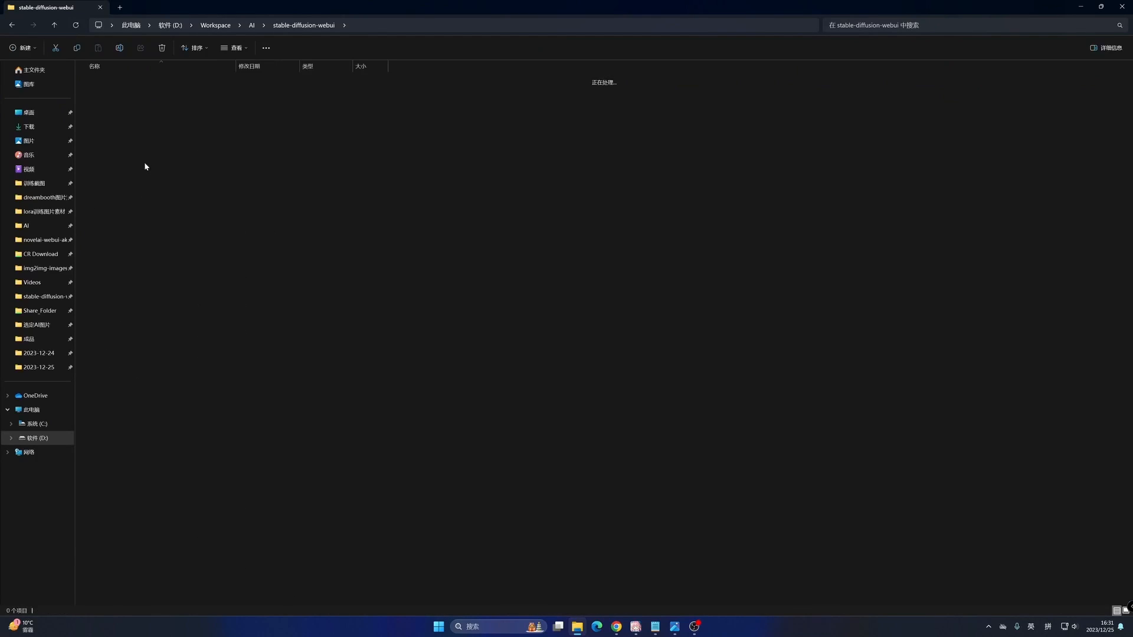
- Open a terminal directly in the extensions folder and close it again
right_click(438, 166)
left_click(472, 266)
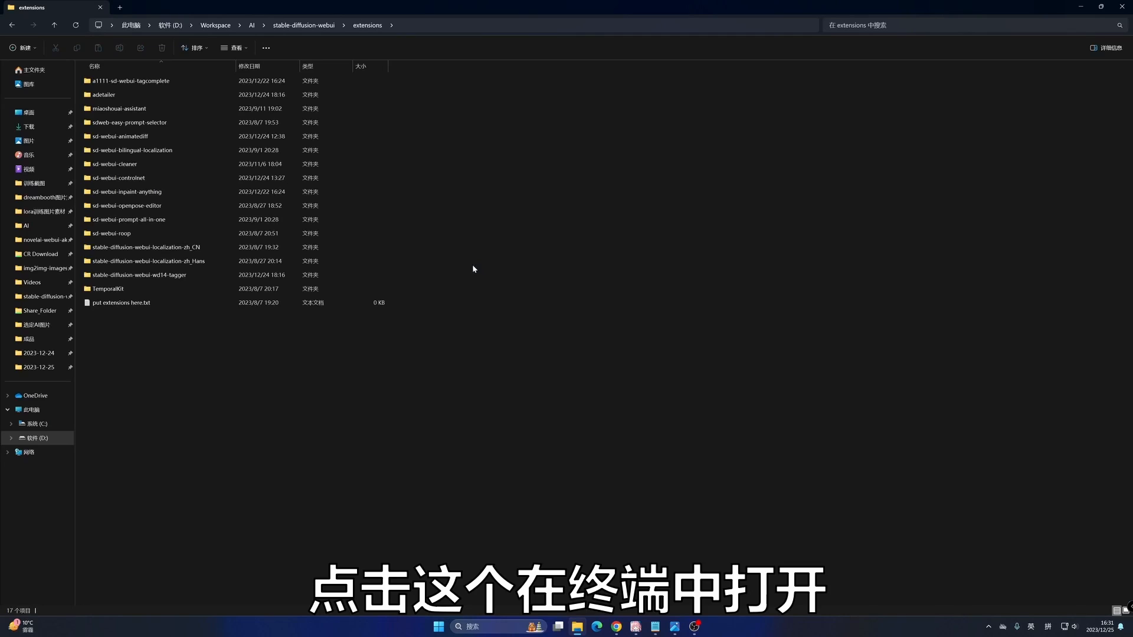
left_click(564, 69)
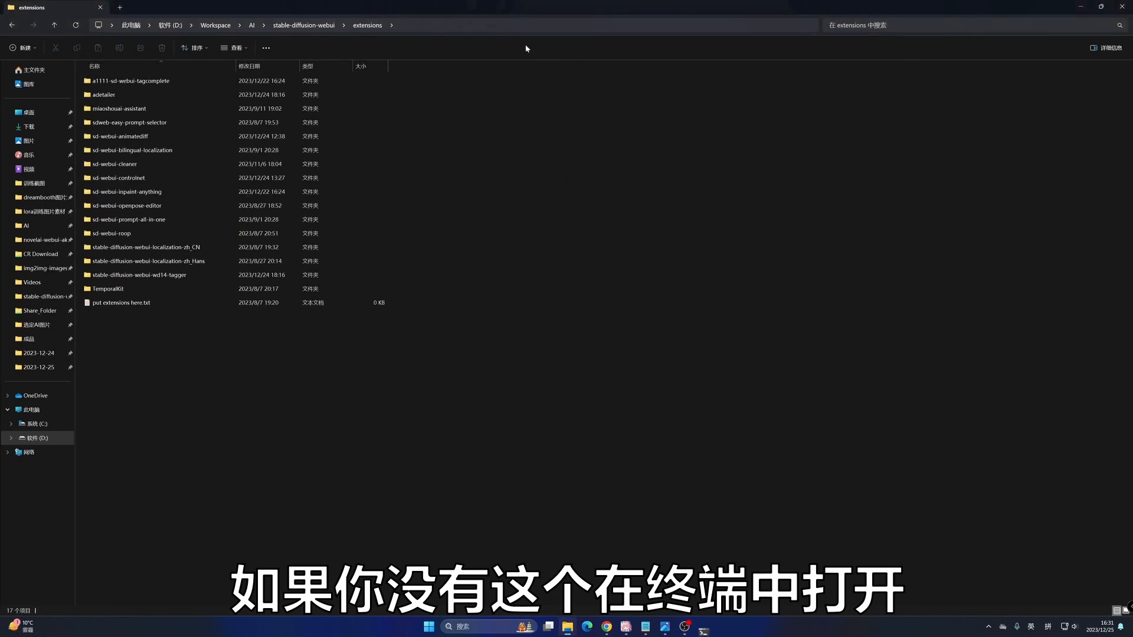
left_click(406, 23)
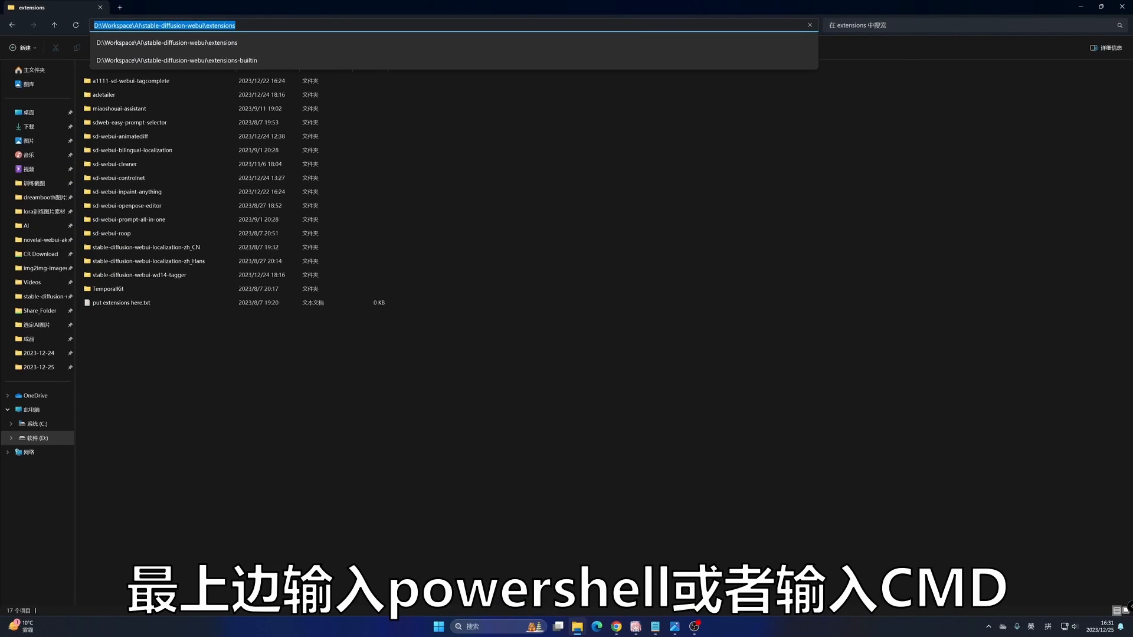
type("po")
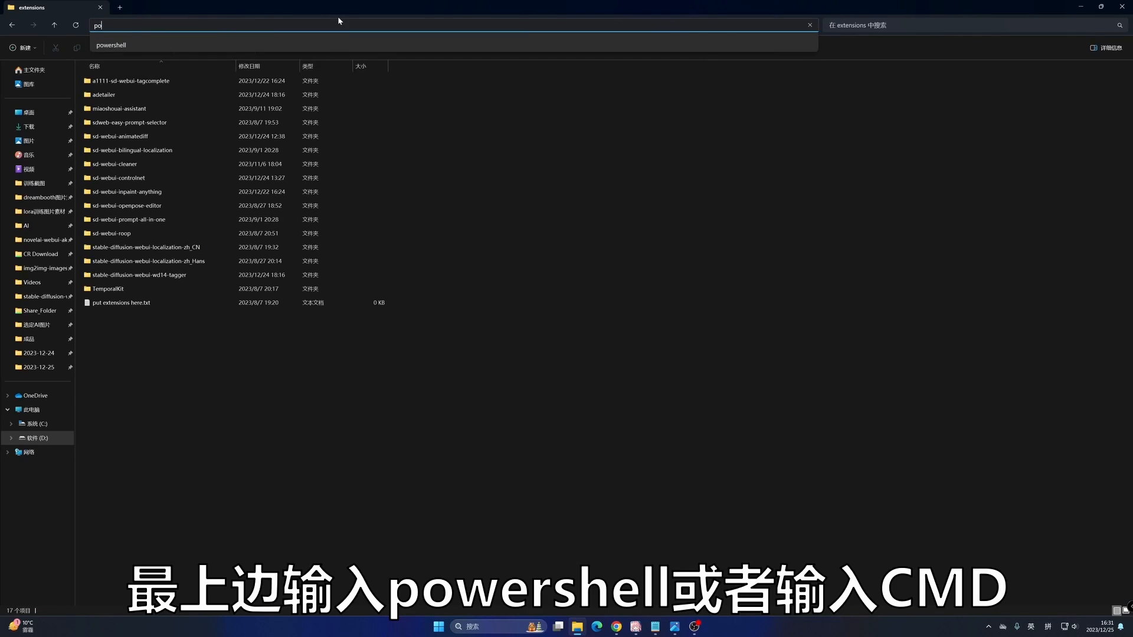
type("wershell")
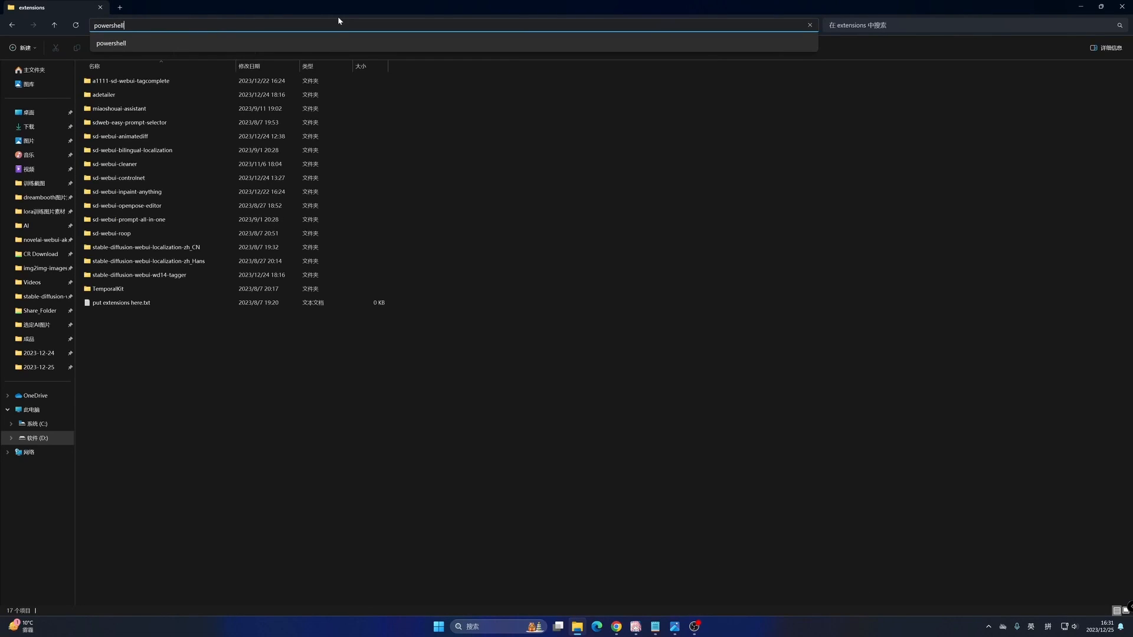
key("Return")
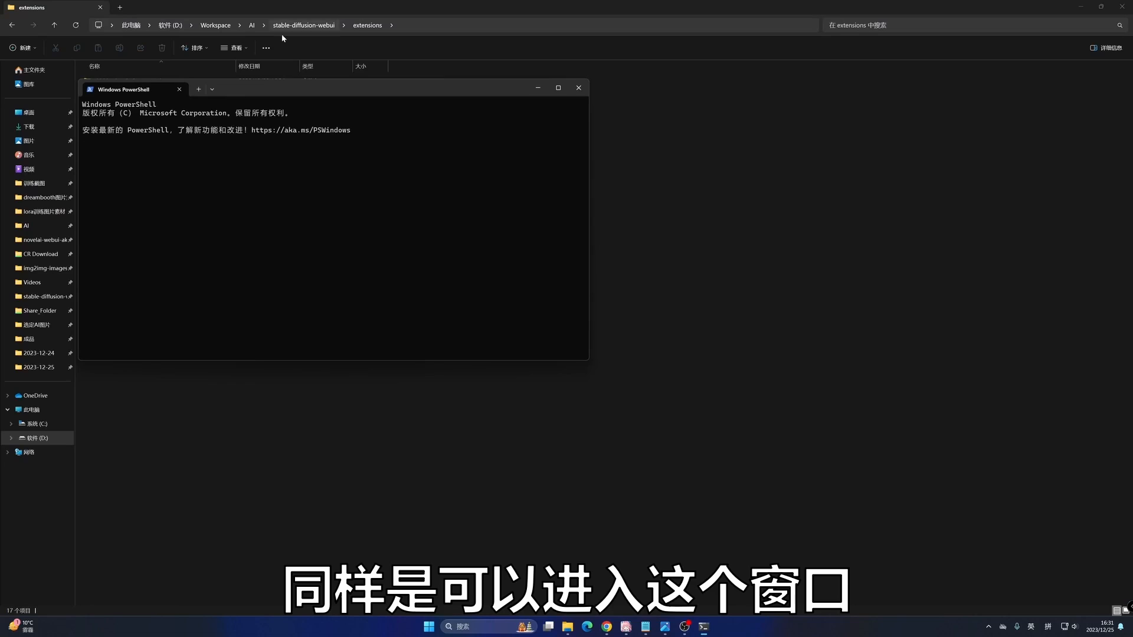
mouse_move(323, 95)
left_mouse_down()
mouse_move(606, 166)
mouse_move(624, 146)
left_mouse_up()
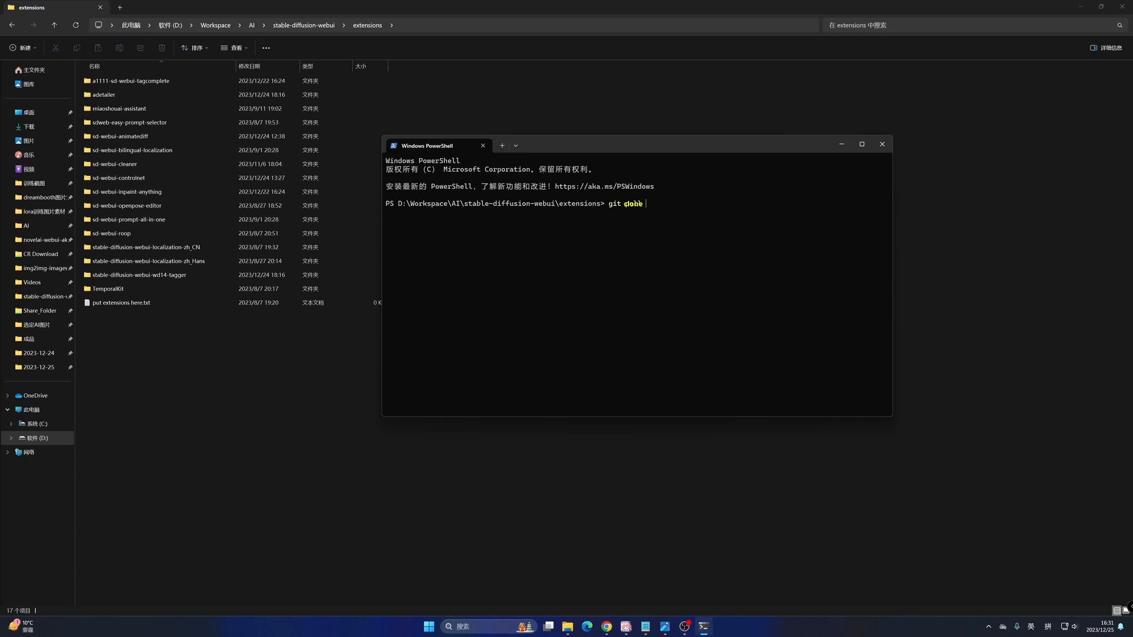
key("ctrl+v")
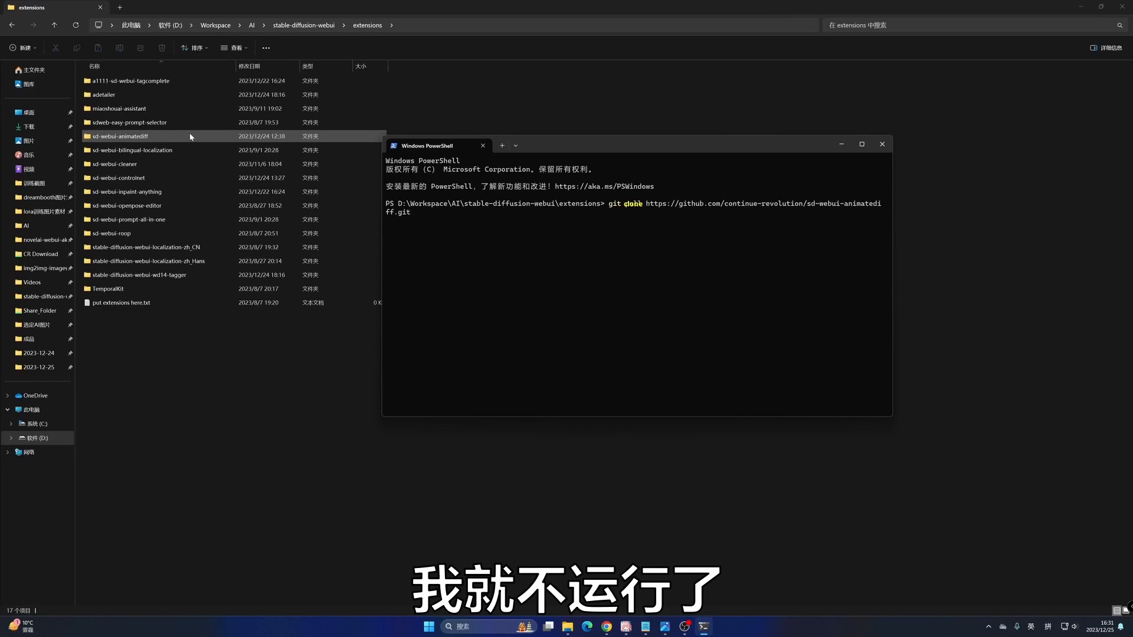
left_click(882, 144)
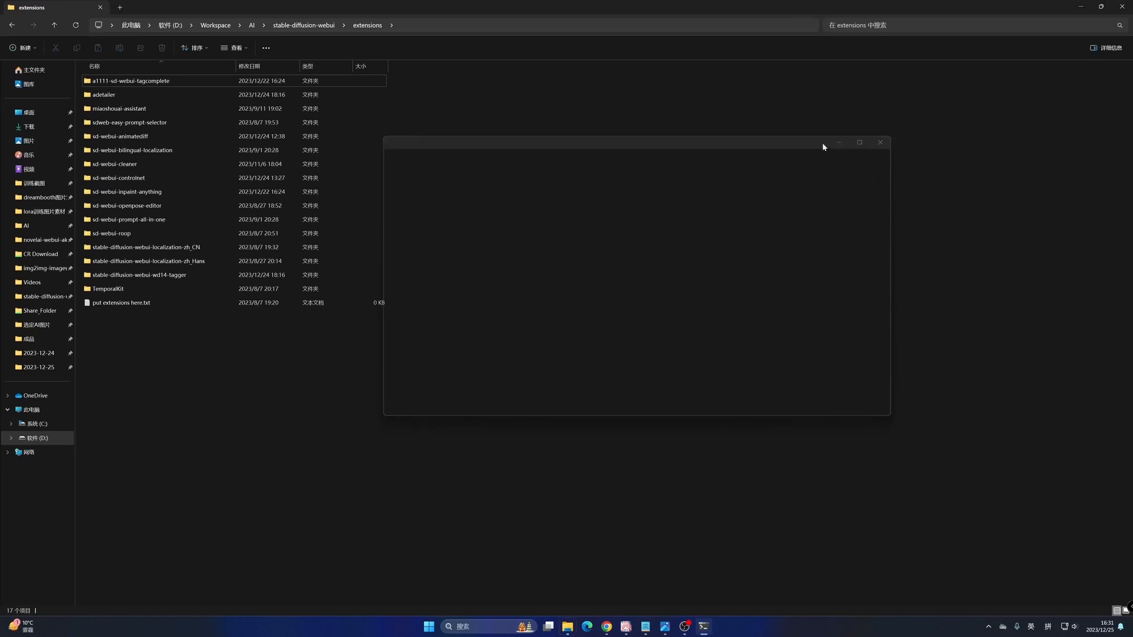
- Locate the sd-webui-animatediff folder in extensions and the webui-user.bat launcher in the stable-diffusion-webui folder
left_click(204, 138)
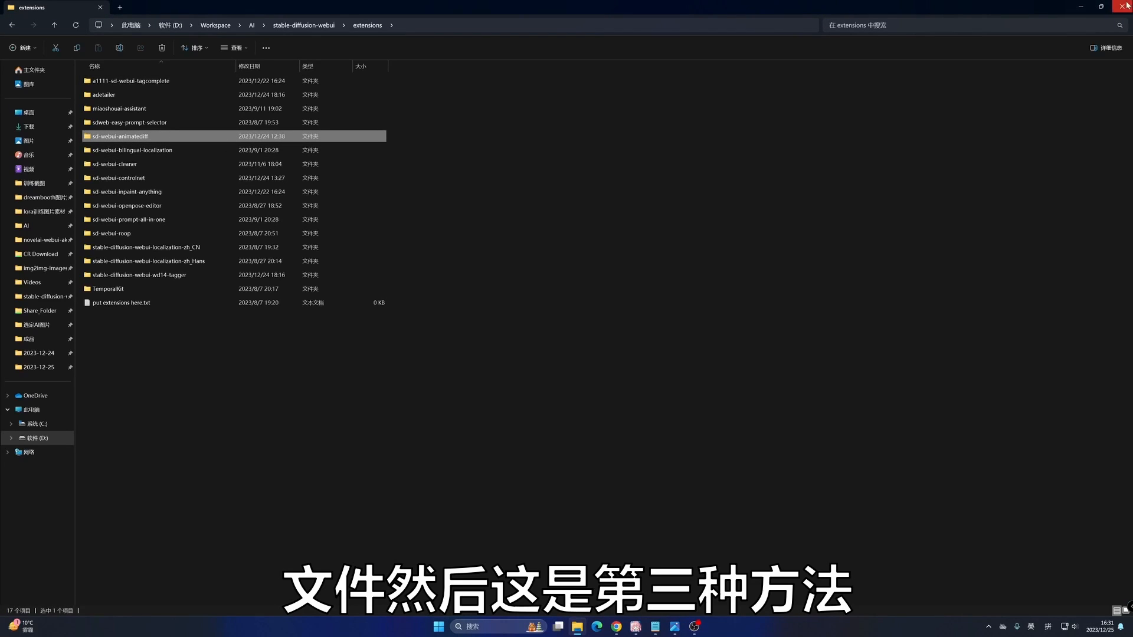
left_click(1079, 8)
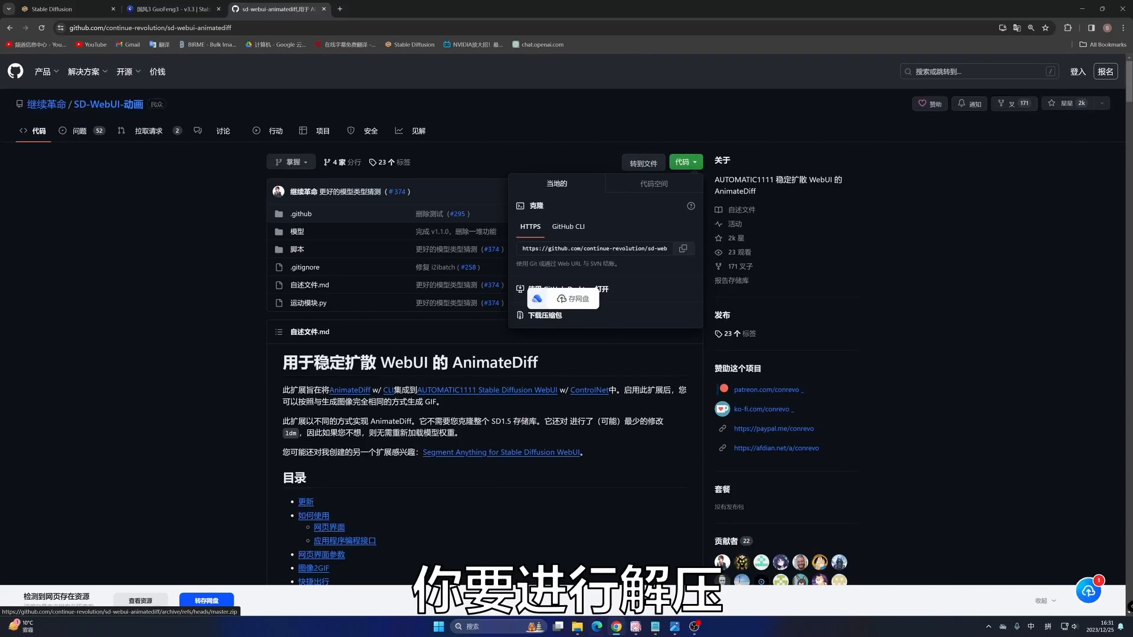
left_click(575, 630)
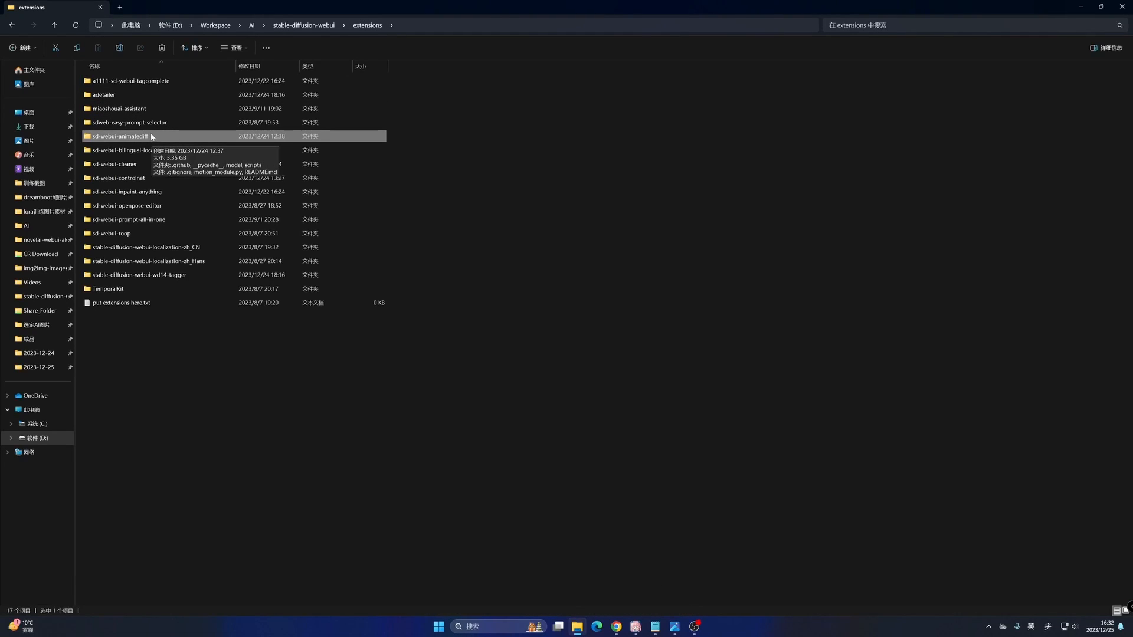
left_click(304, 26)
scroll(173, 548, "down", 6)
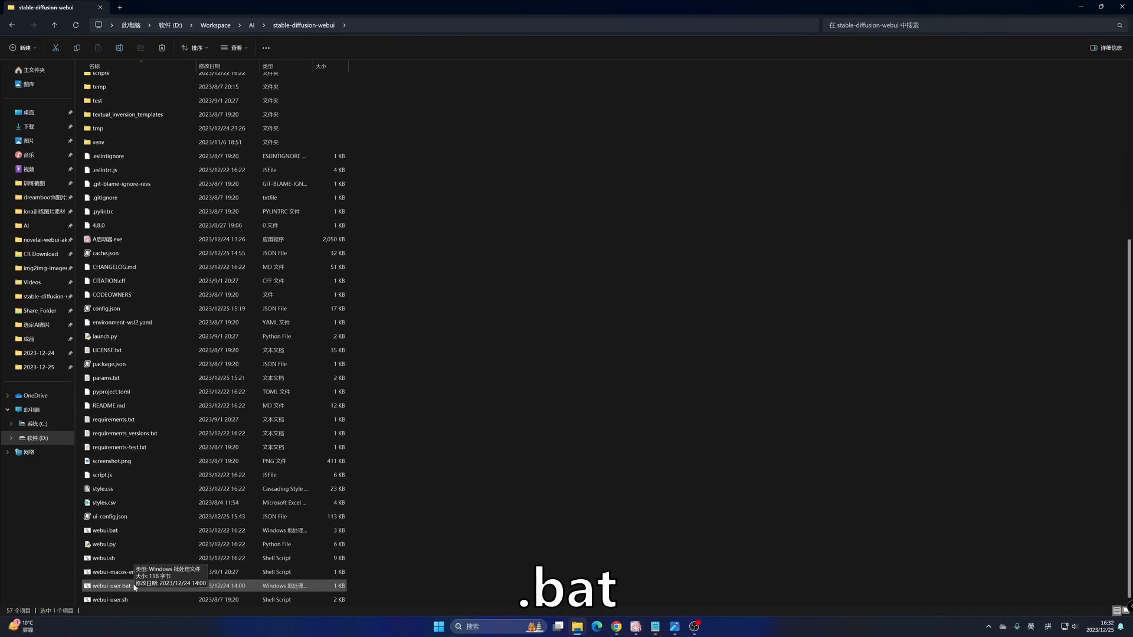
left_click(1079, 7)
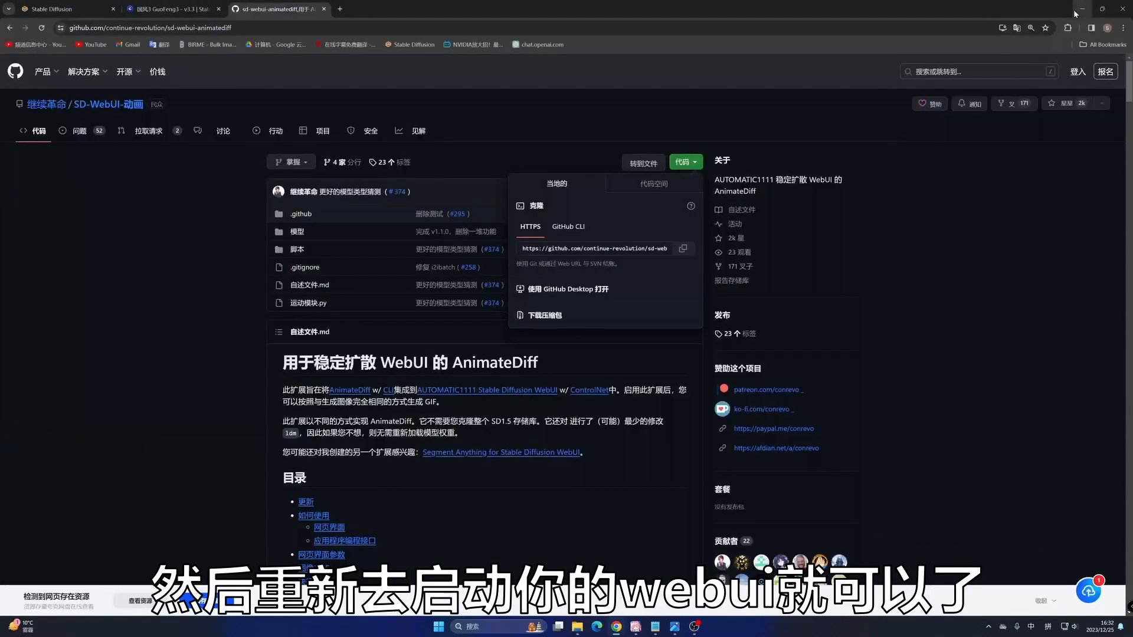
- Switch to the Stable Diffusion WebUI and expand the AnimateDiff section under txt2img to view its settings
left_click(54, 9)
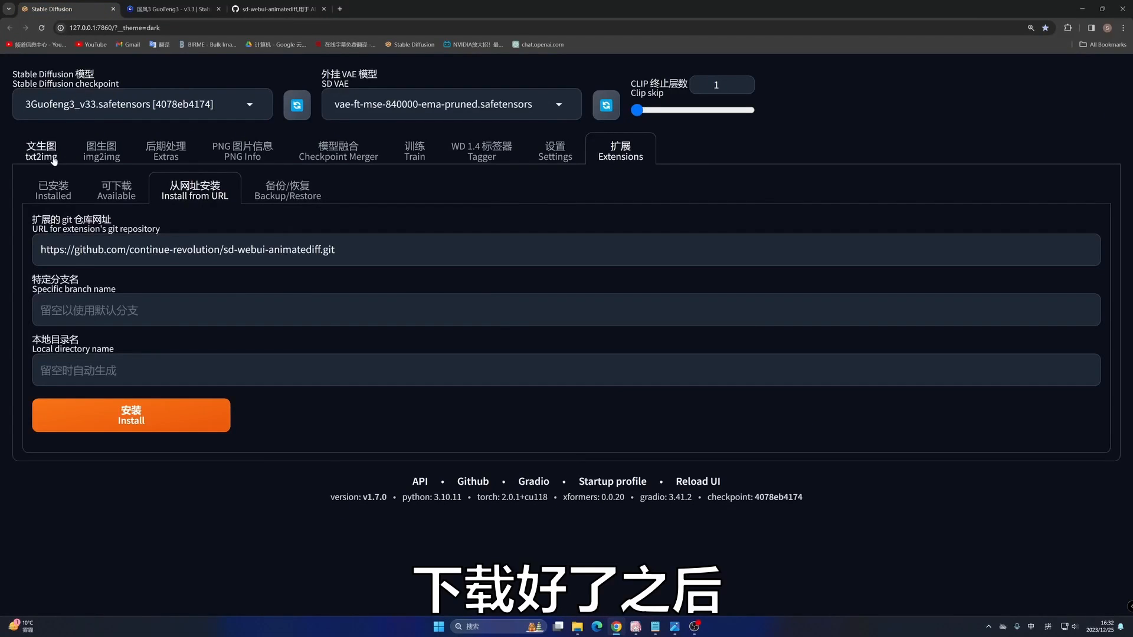
left_click(32, 151)
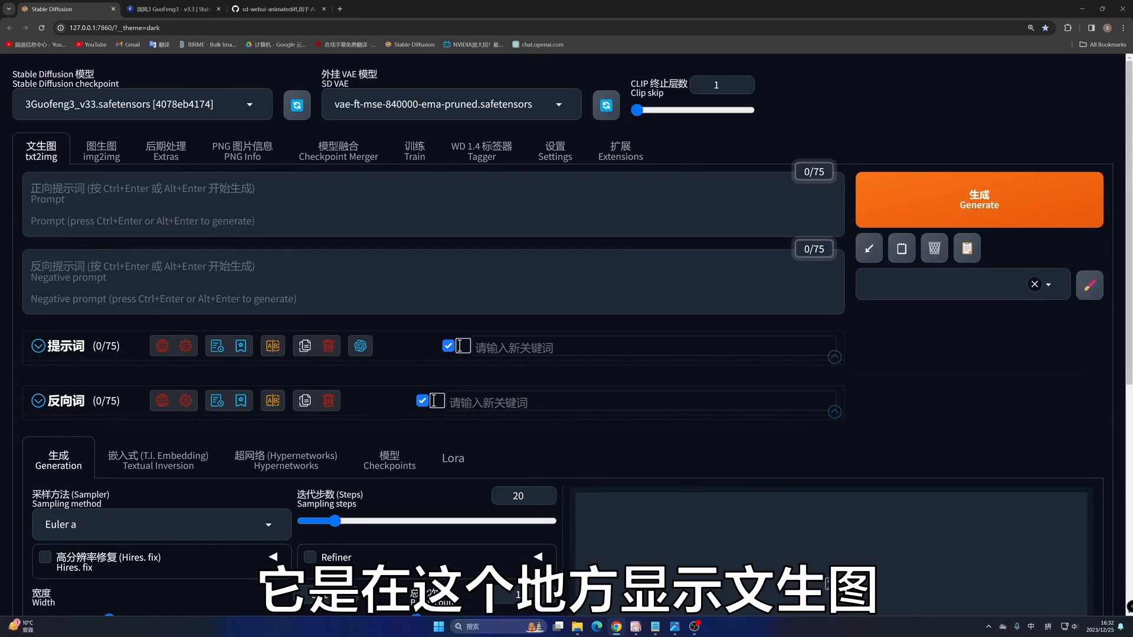
scroll(99, 497, "down", 7)
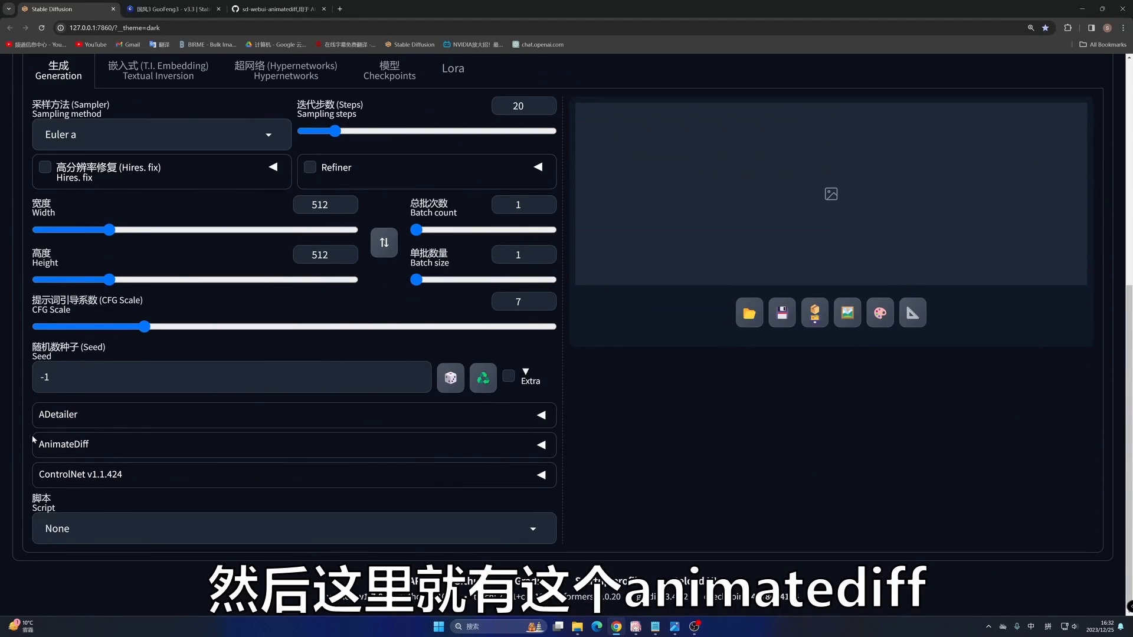
left_click(80, 446)
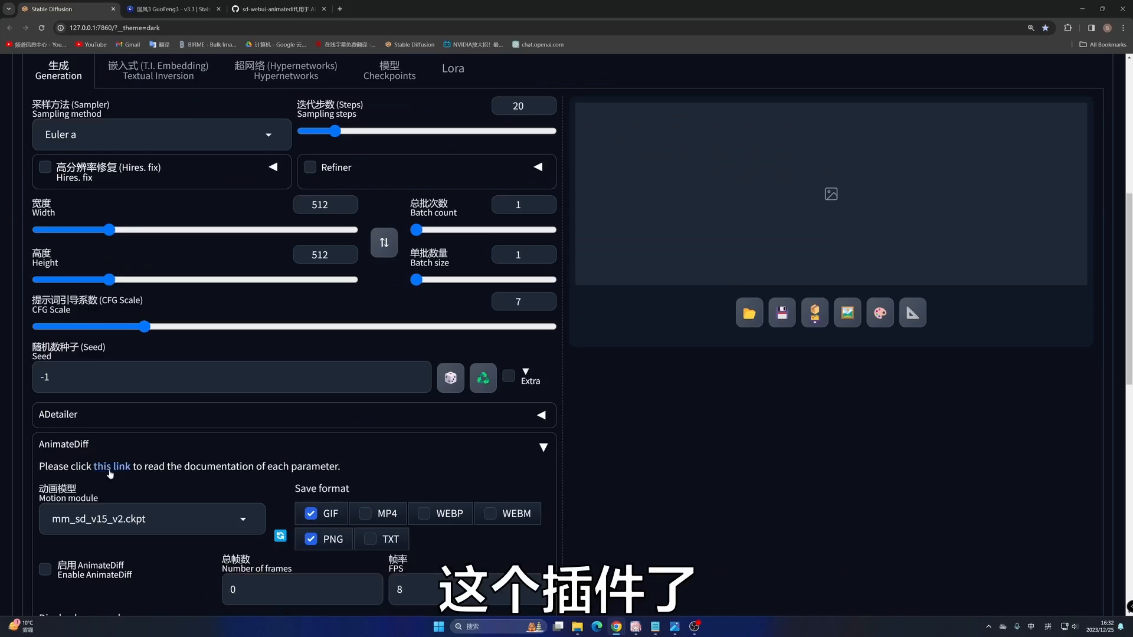
scroll(69, 453, "down", 3)
scroll(238, 407, "up", 10)
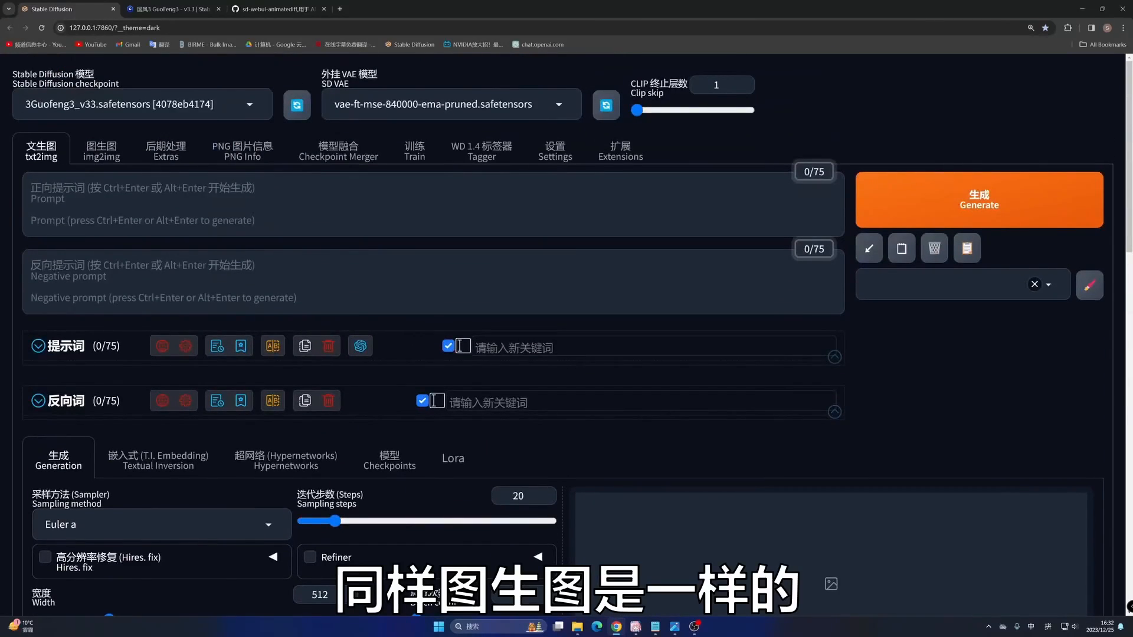
- Check the img2img page for the AnimateDiff section, then go back through txt2img to the GitHub repository page
left_click(102, 151)
scroll(177, 465, "down", 10)
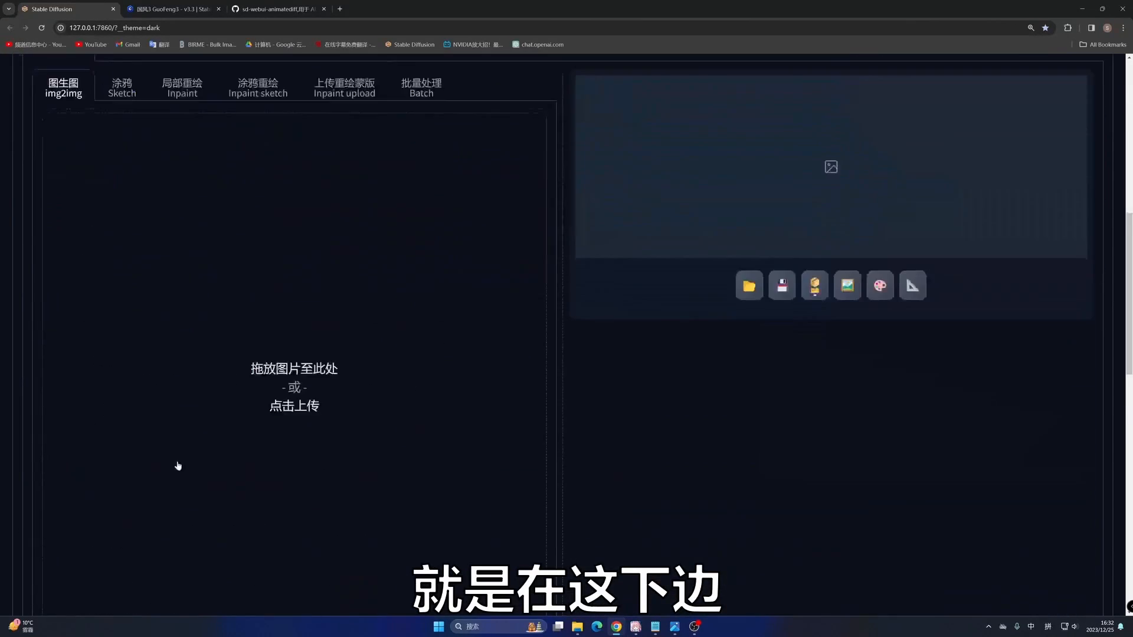
scroll(182, 464, "down", 5)
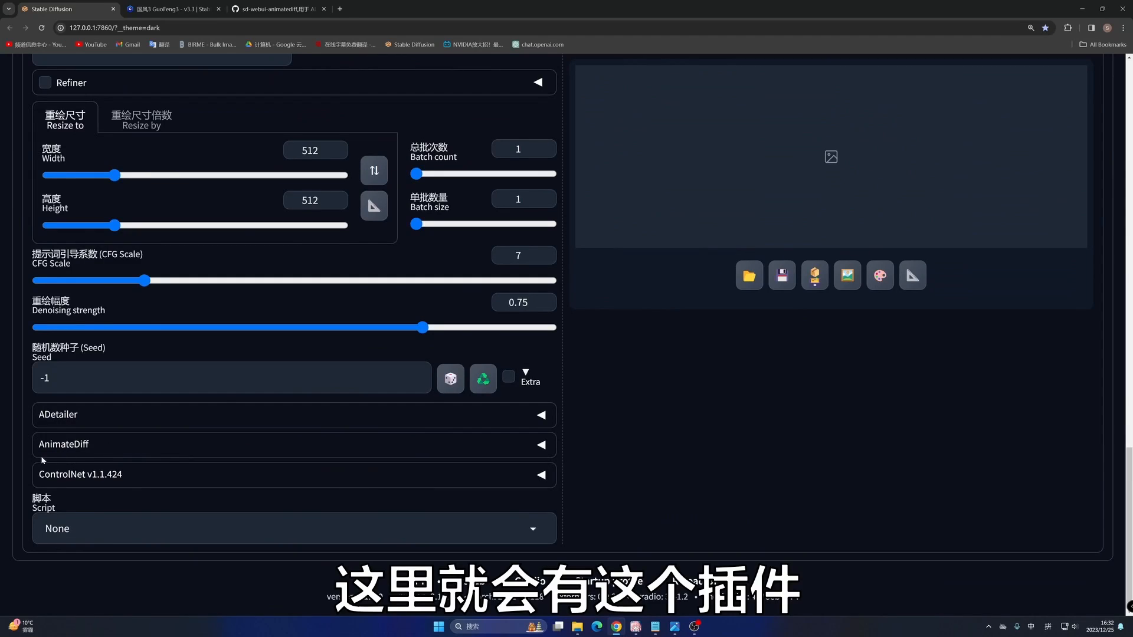
scroll(149, 436, "up", 15)
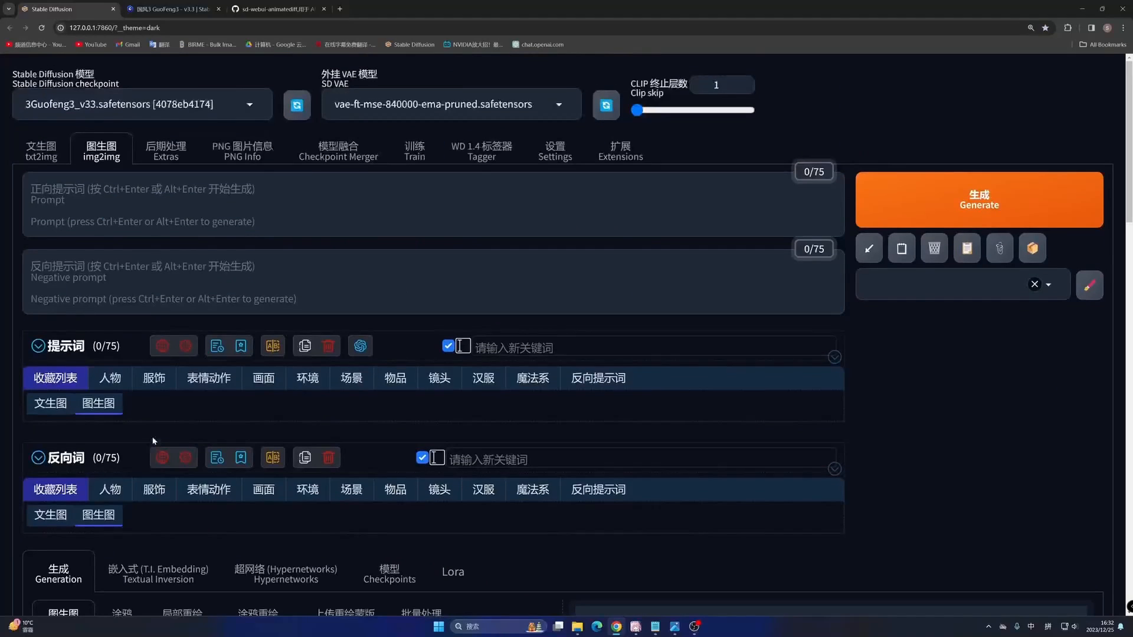
left_click(41, 151)
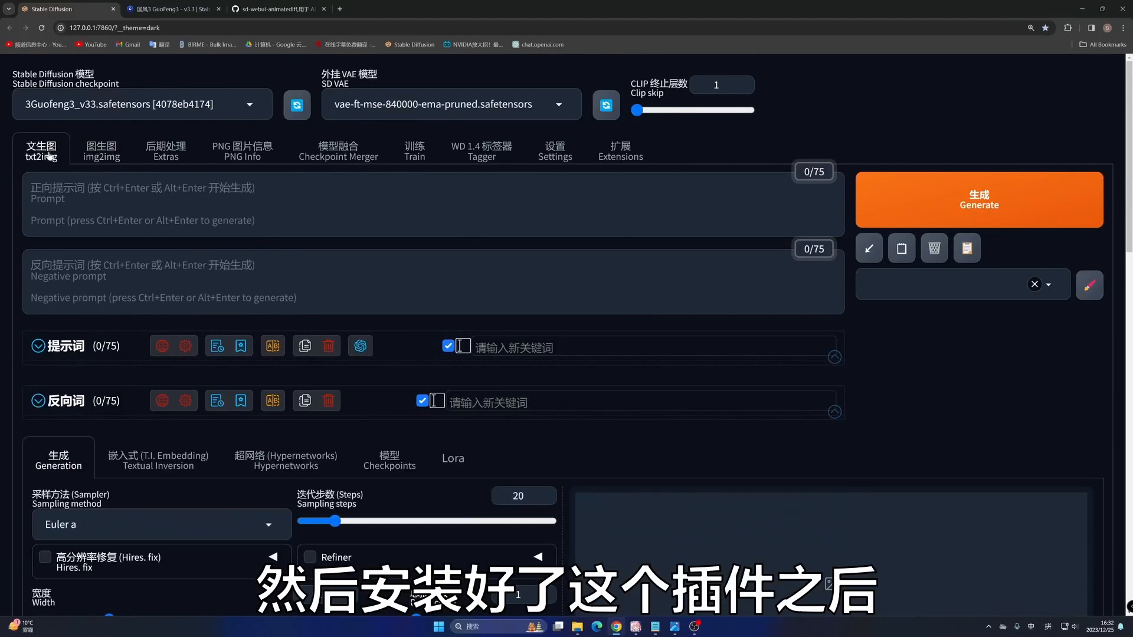
key("ctrl+3")
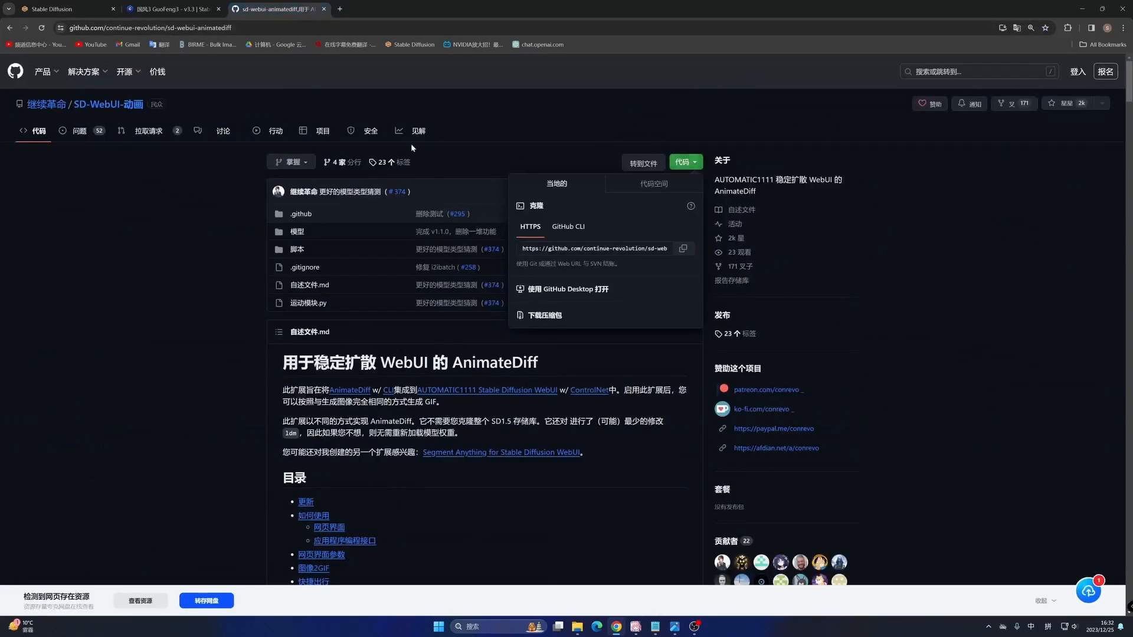
- Find the usage instructions in the README and highlight the motion module path stable-diffusion-webui/extensions/sd-webui-animatediff/model/
scroll(422, 289, "down", 5)
scroll(422, 289, "down", 15)
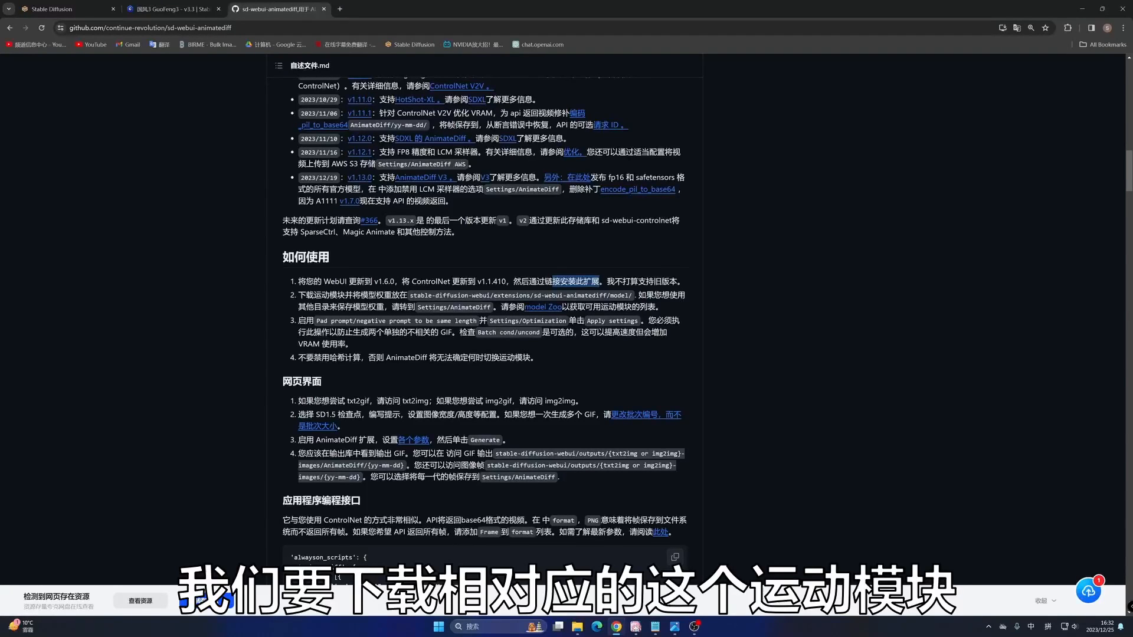
left_click_drag(306, 295, 631, 295)
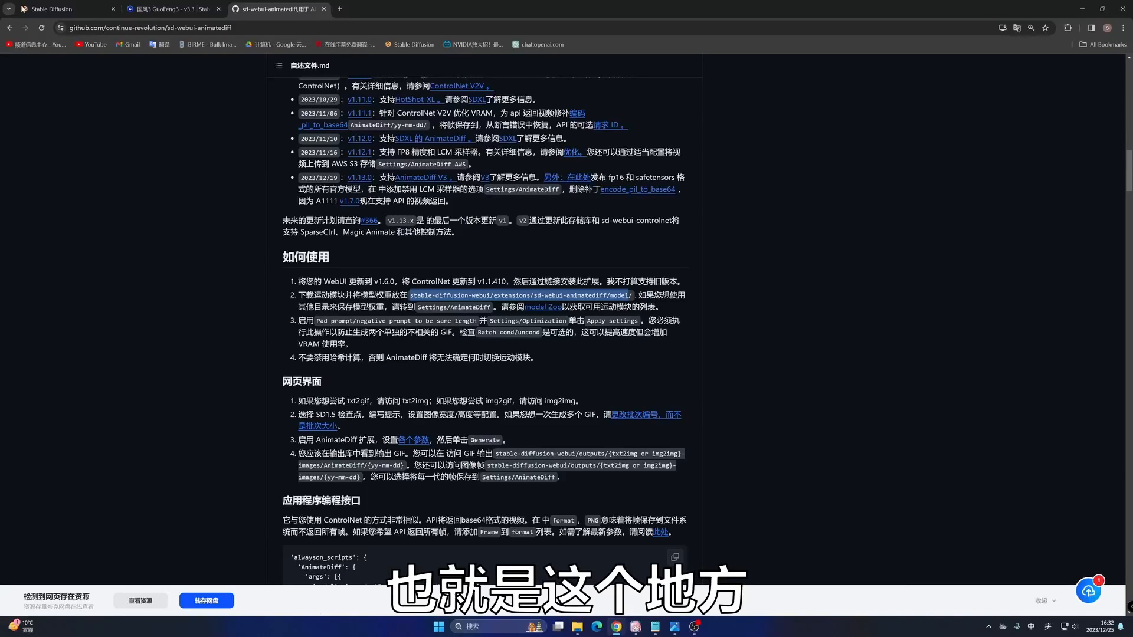
- Switch to the Stable Diffusion WebUI and check which motion modules the AnimateDiff section offers, keeping mm_sd_v15_v2.ckpt selected
left_click(53, 9)
scroll(129, 176, "down", 15)
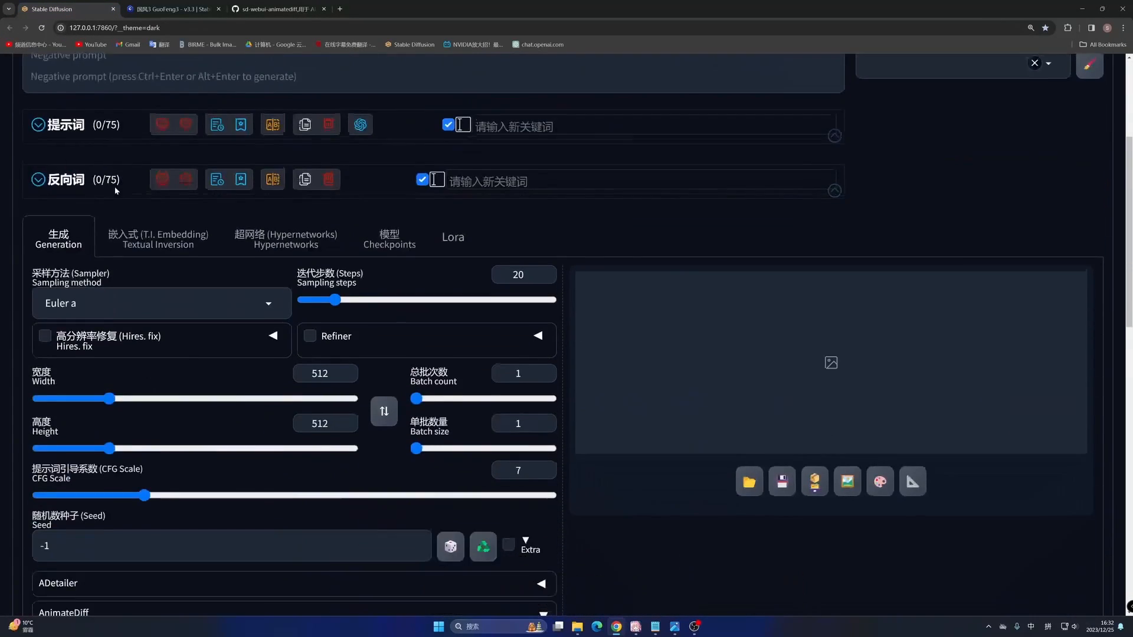
scroll(132, 175, "down", 4)
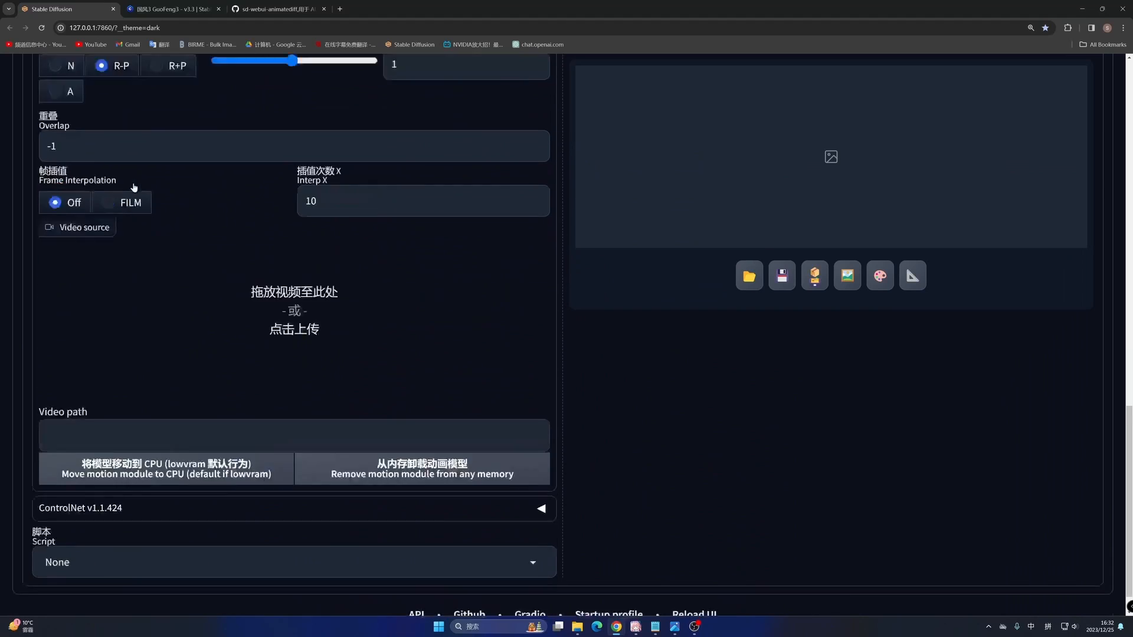
scroll(131, 190, "up", 6)
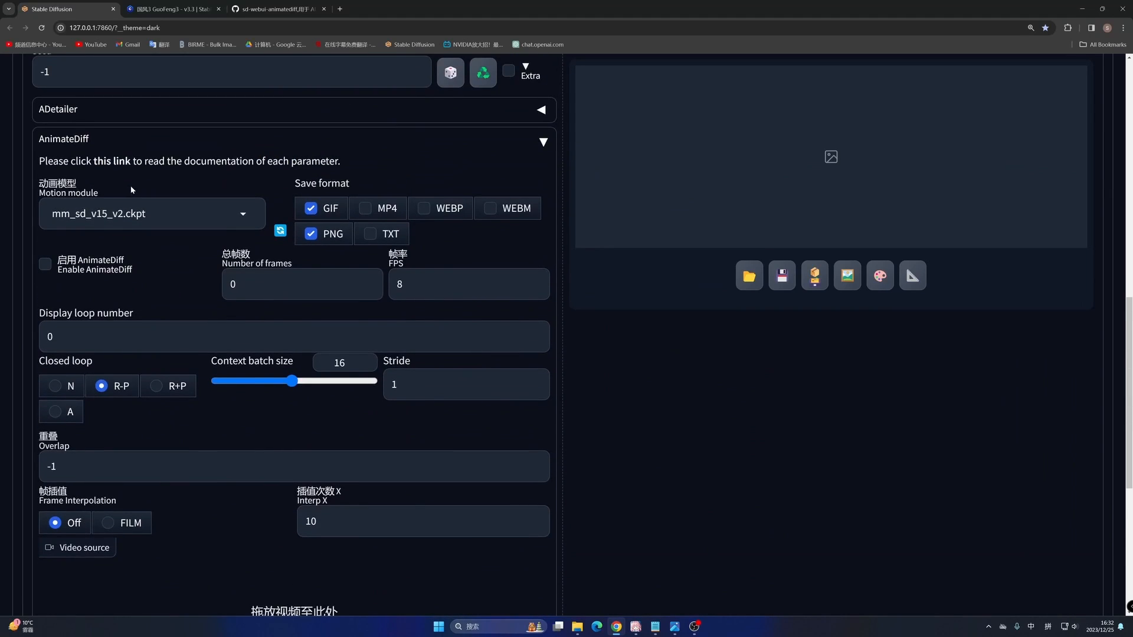
scroll(130, 185, "up", 2)
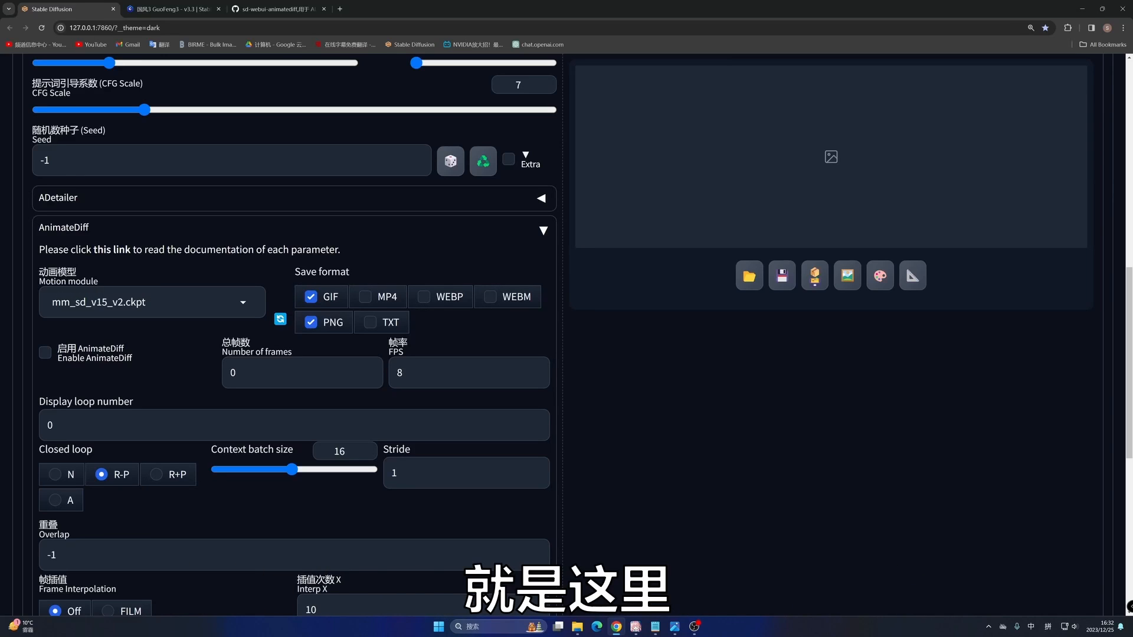
left_click(145, 302)
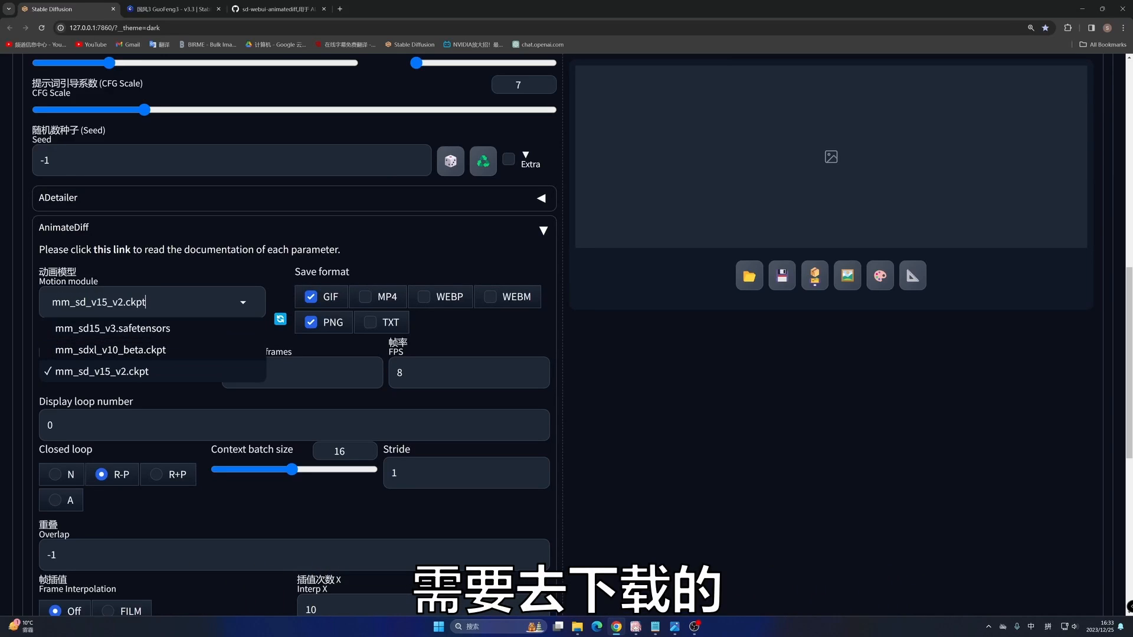
left_click(256, 271)
- Return to the translated GitHub README and open its model zoo link in a new browser tab
left_click(301, 10)
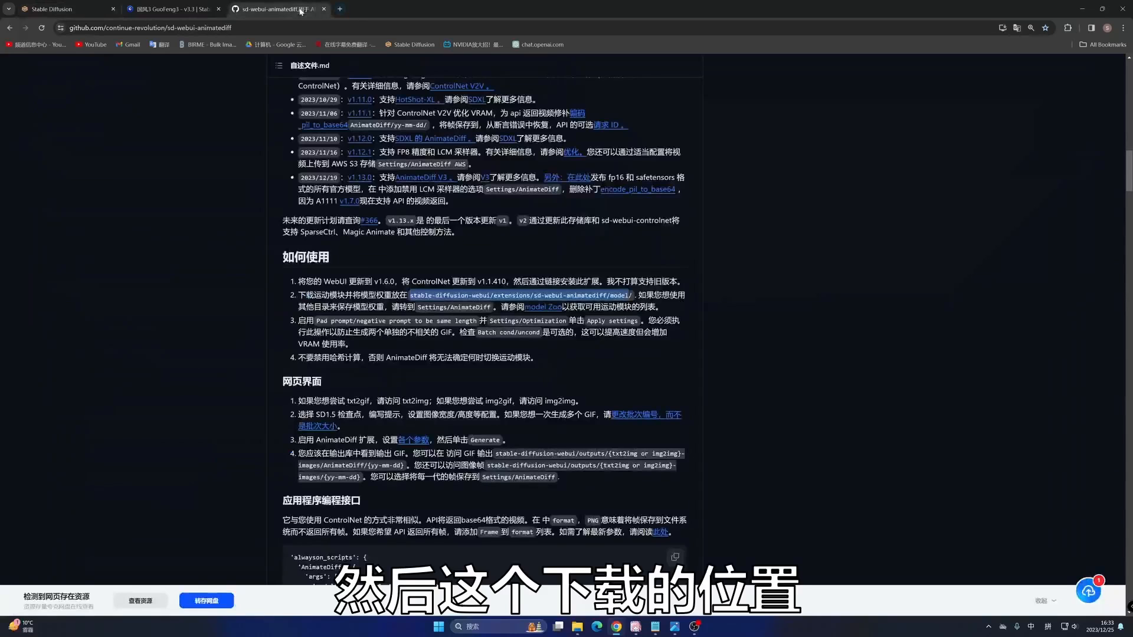
right_click(546, 310)
left_click(548, 317)
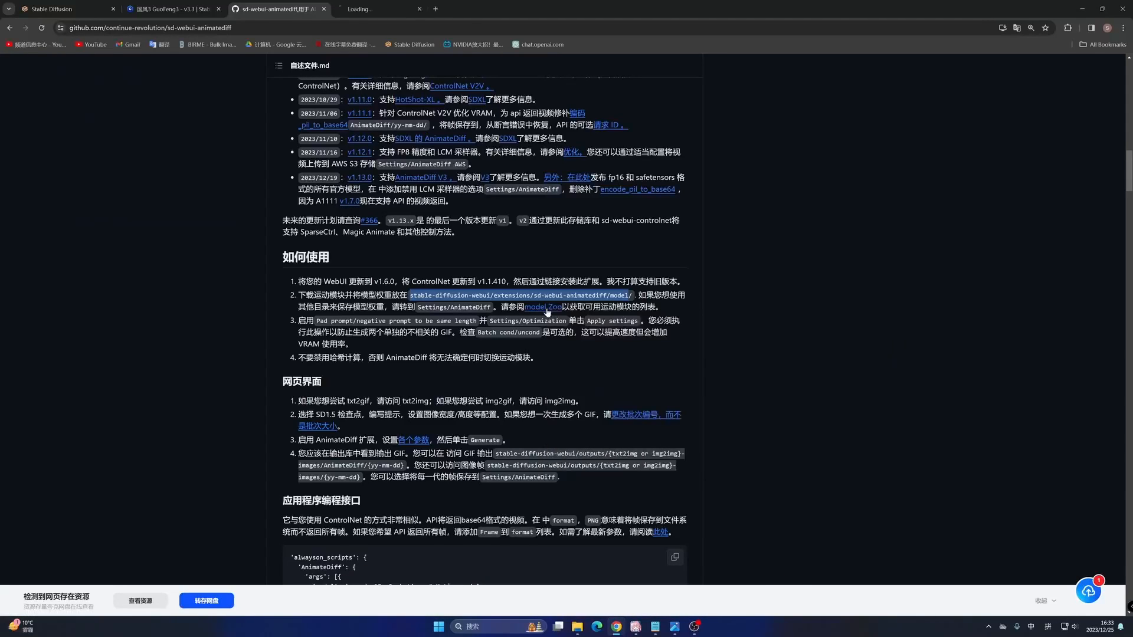
left_click(384, 8)
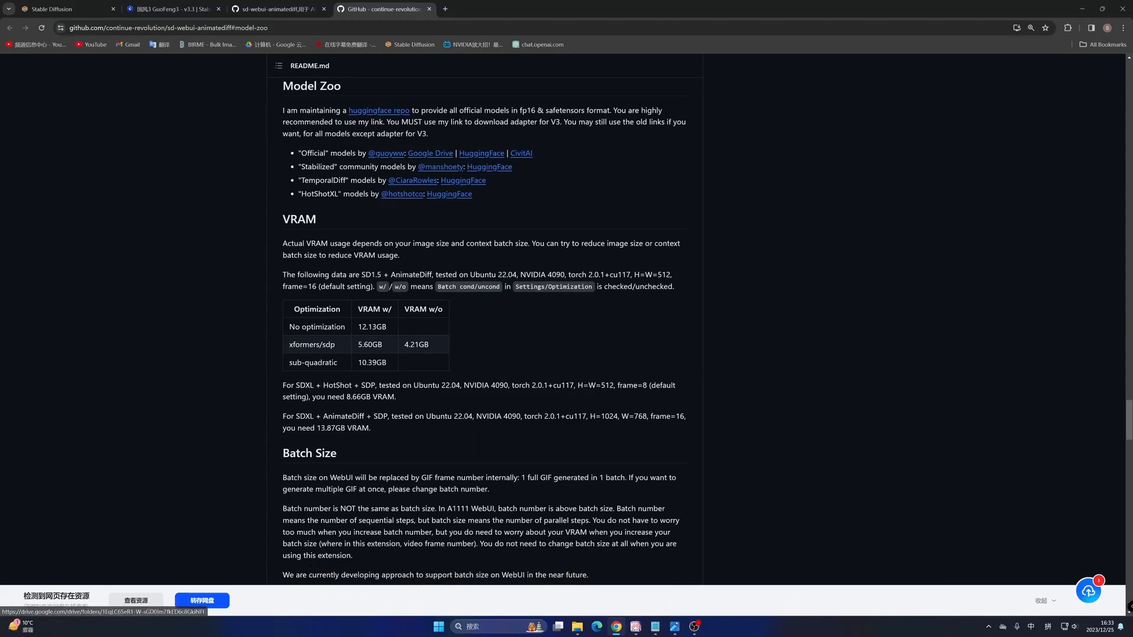
- Open the Model Zoo's huggingface repo link in a new browser tab and enter its motion_module folder
right_click(382, 111)
left_click(423, 116)
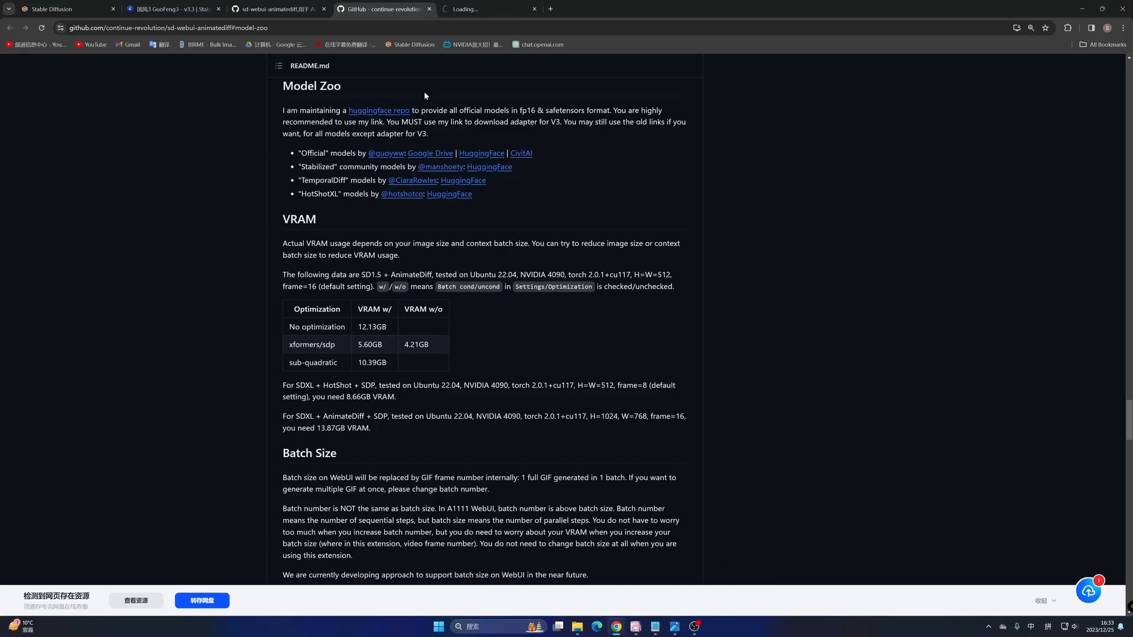
left_click(488, 7)
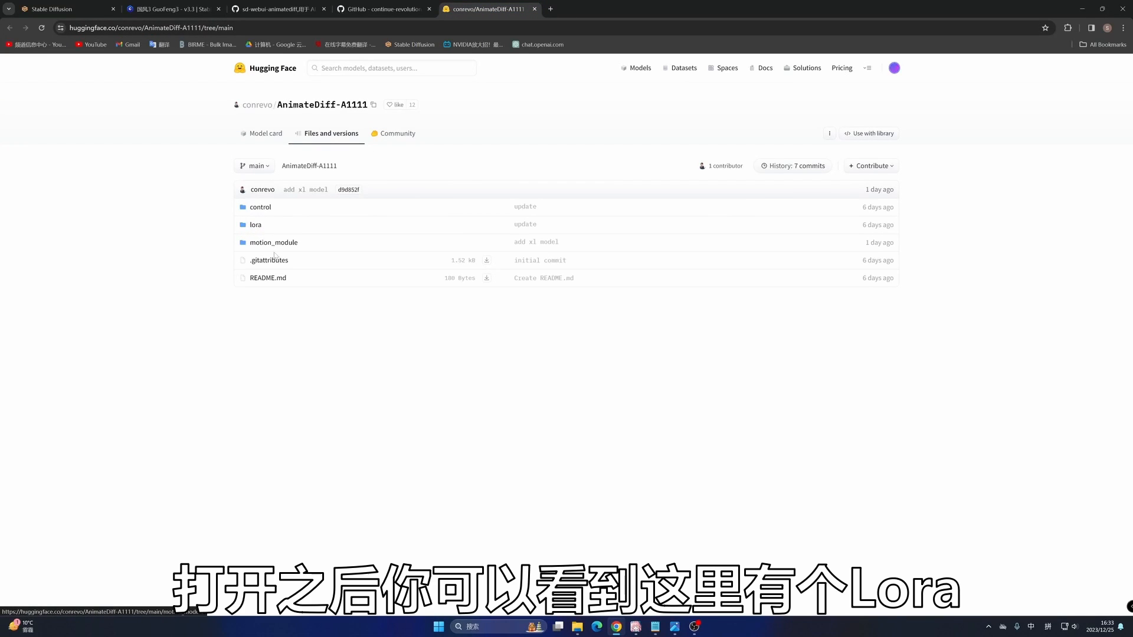
left_click(262, 245)
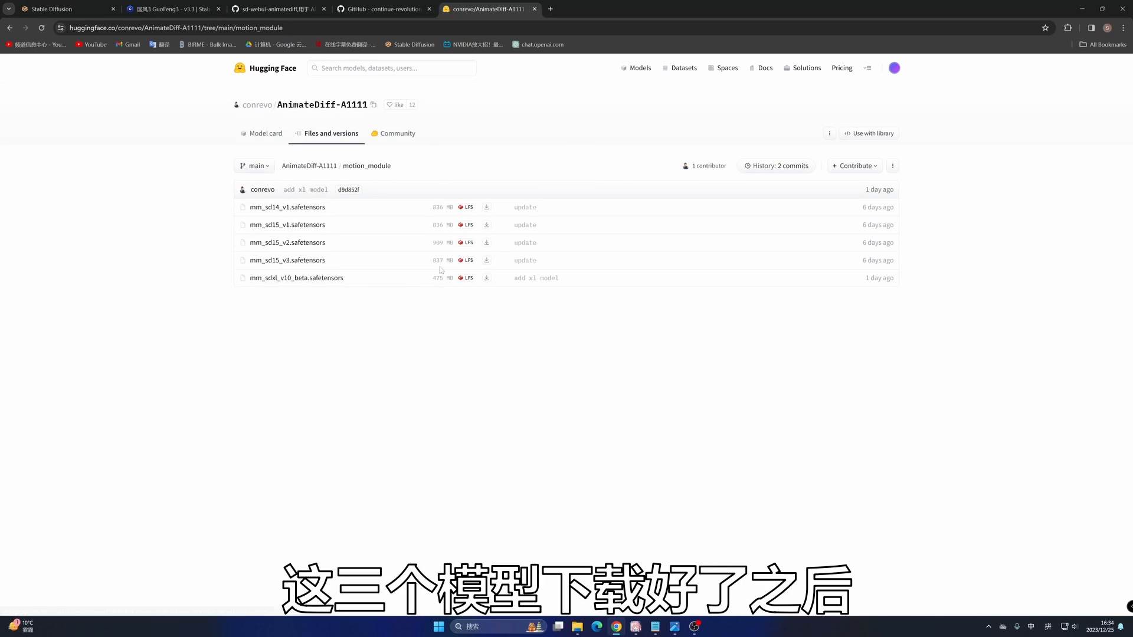
- Switch to File Explorer, open extensions/sd-webui-animatediff/model under stable-diffusion-webui, and select the three motion module files
left_click(577, 627)
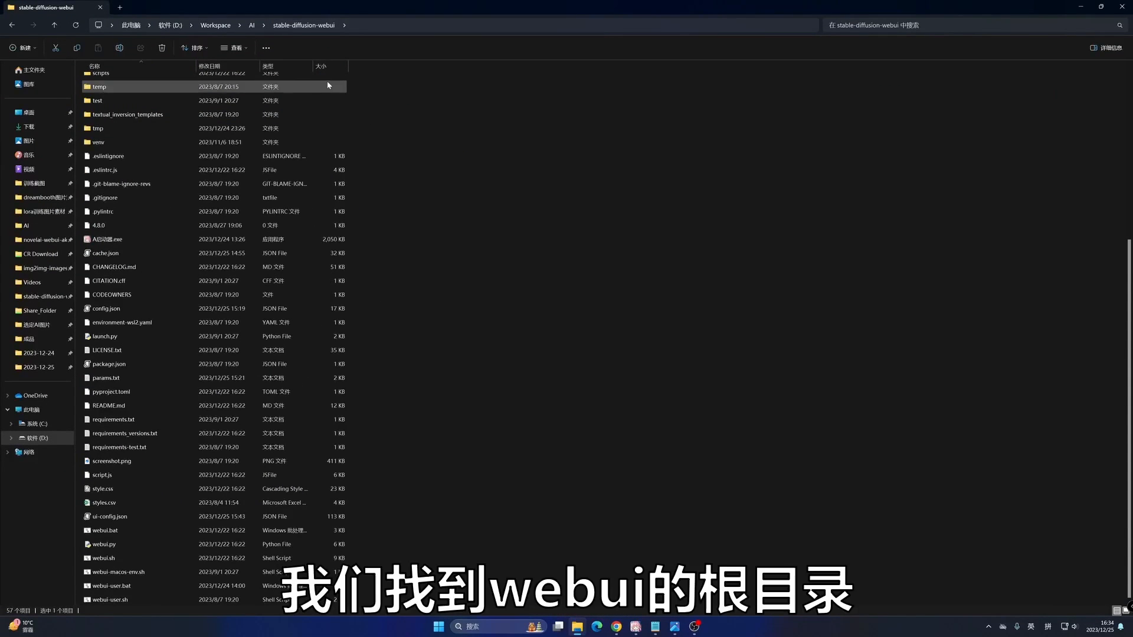
scroll(328, 82, "up", 6)
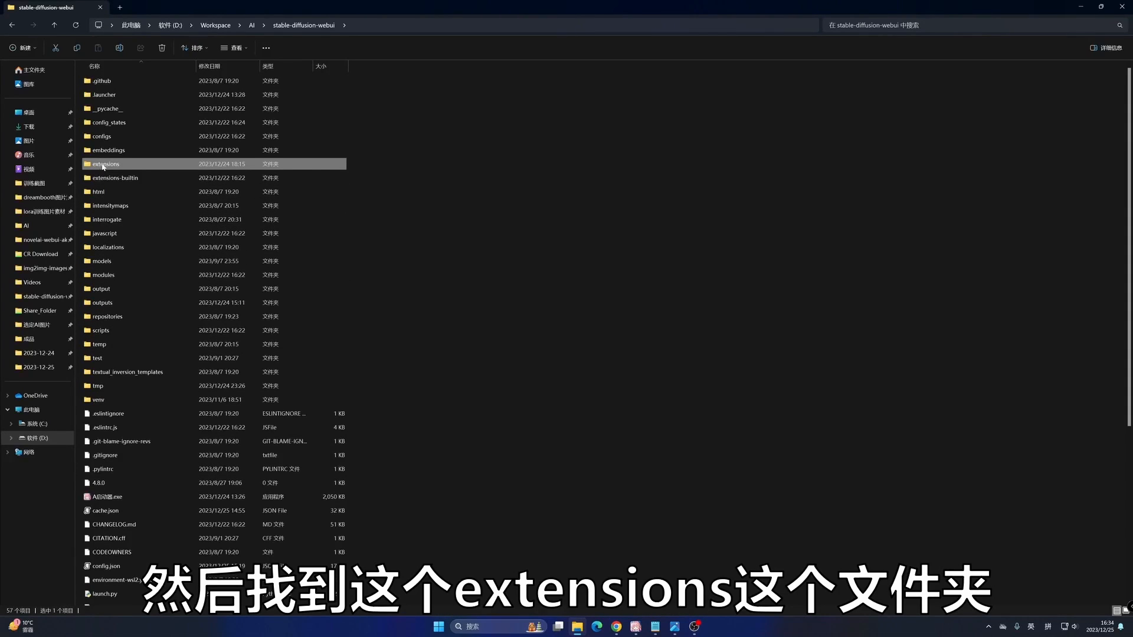
double_click(116, 164)
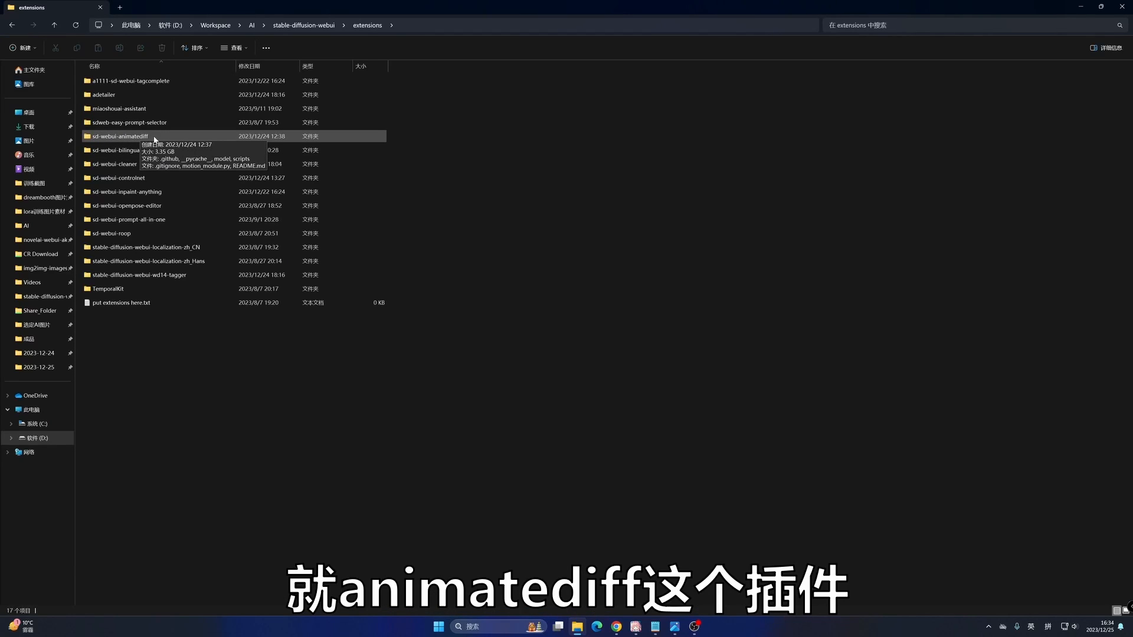
double_click(152, 137)
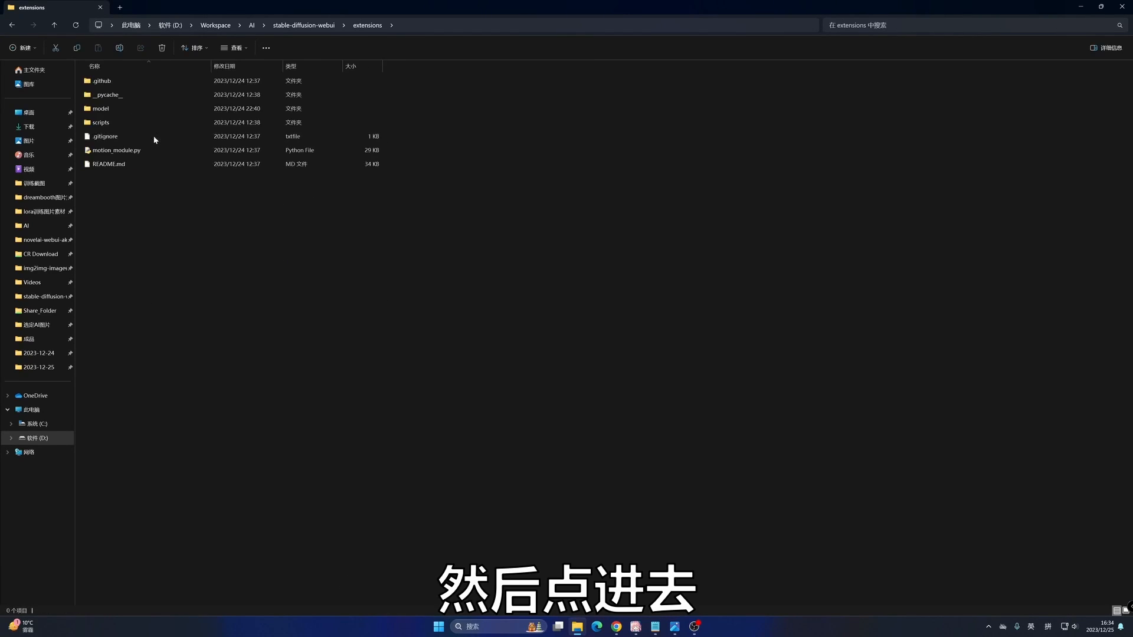
double_click(119, 108)
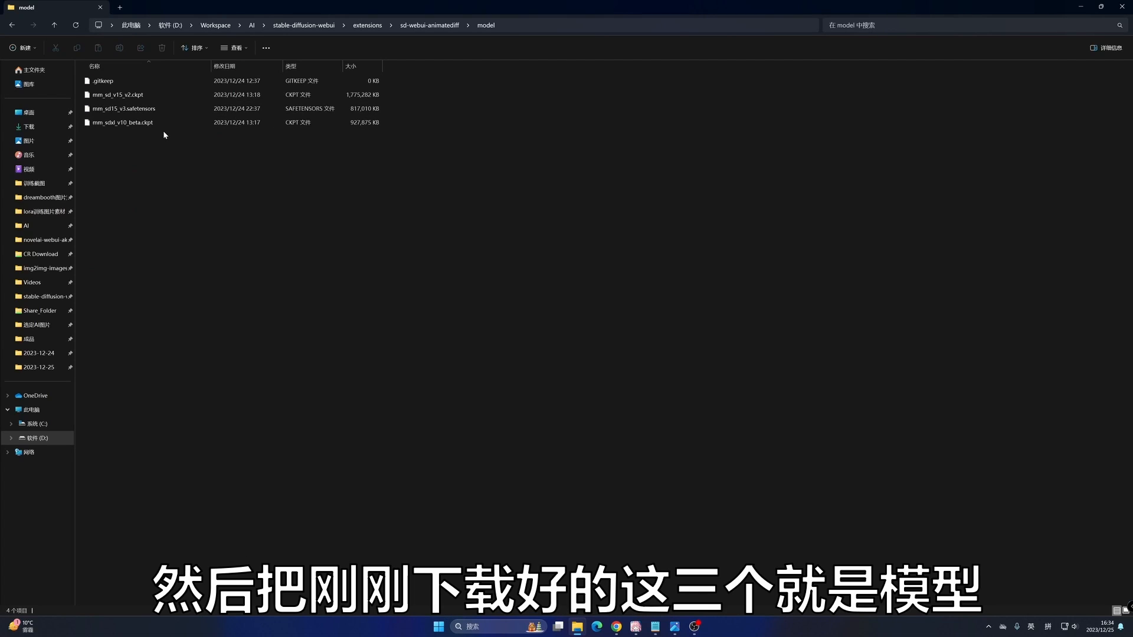
left_click_drag(164, 132, 157, 97)
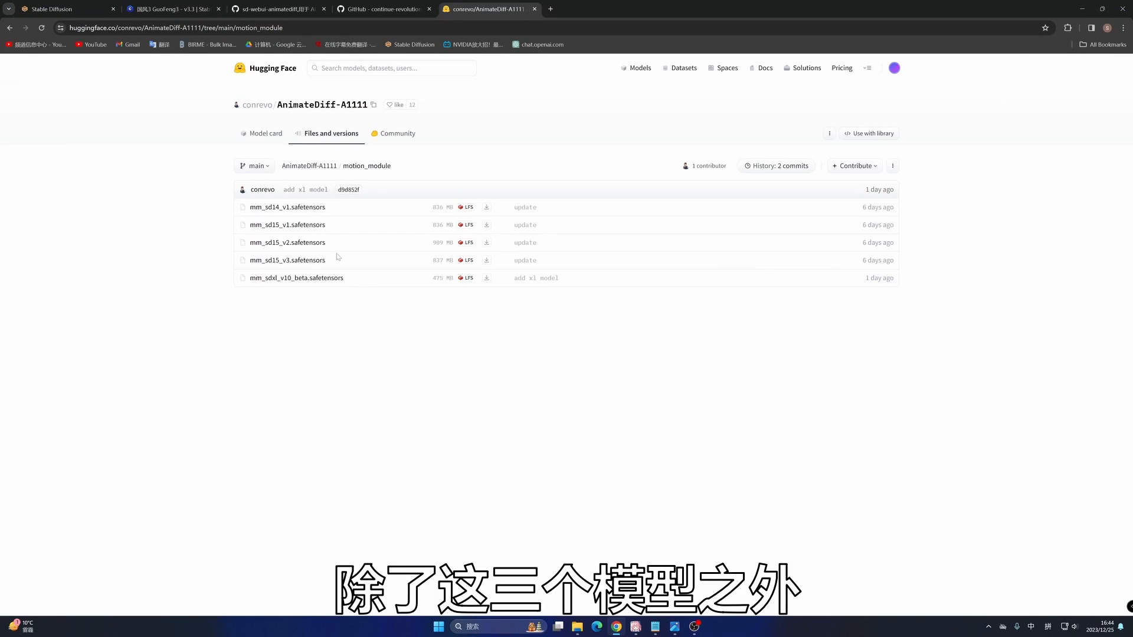
- Go back up to the AnimateDiff-A1111 repository root on Hugging Face and open the lora folder
left_click(307, 166)
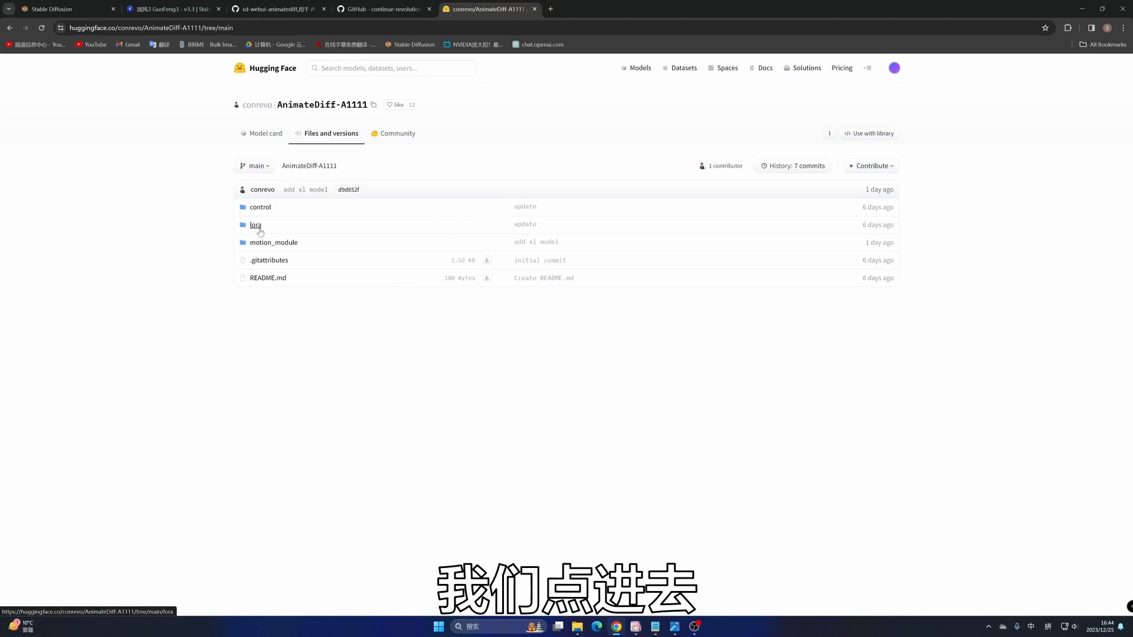
left_click(258, 230)
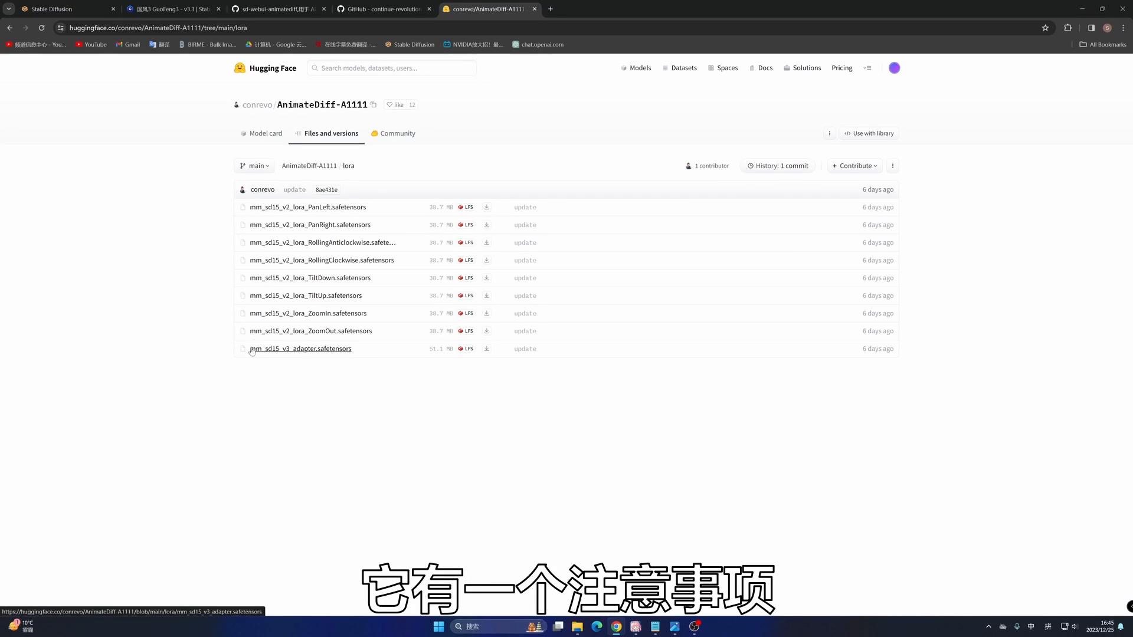
- Return to the GitHub README's Model Spec section and highlight the V3 notes on the adapter, download link and A1111 compatibility
left_click(373, 9)
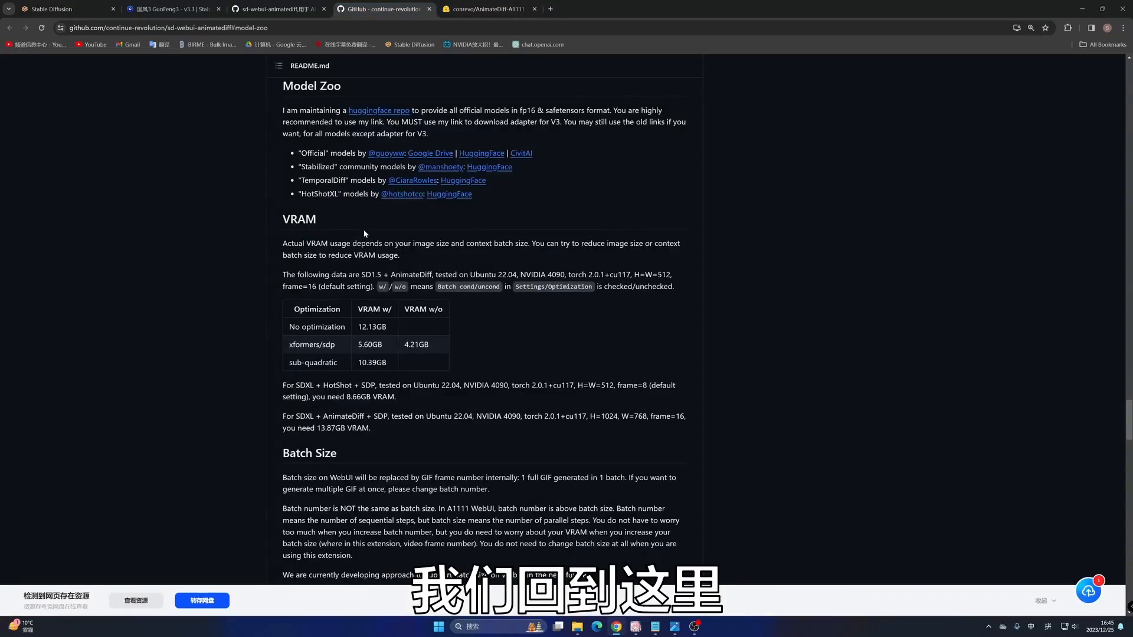
scroll(364, 234, "up", 15)
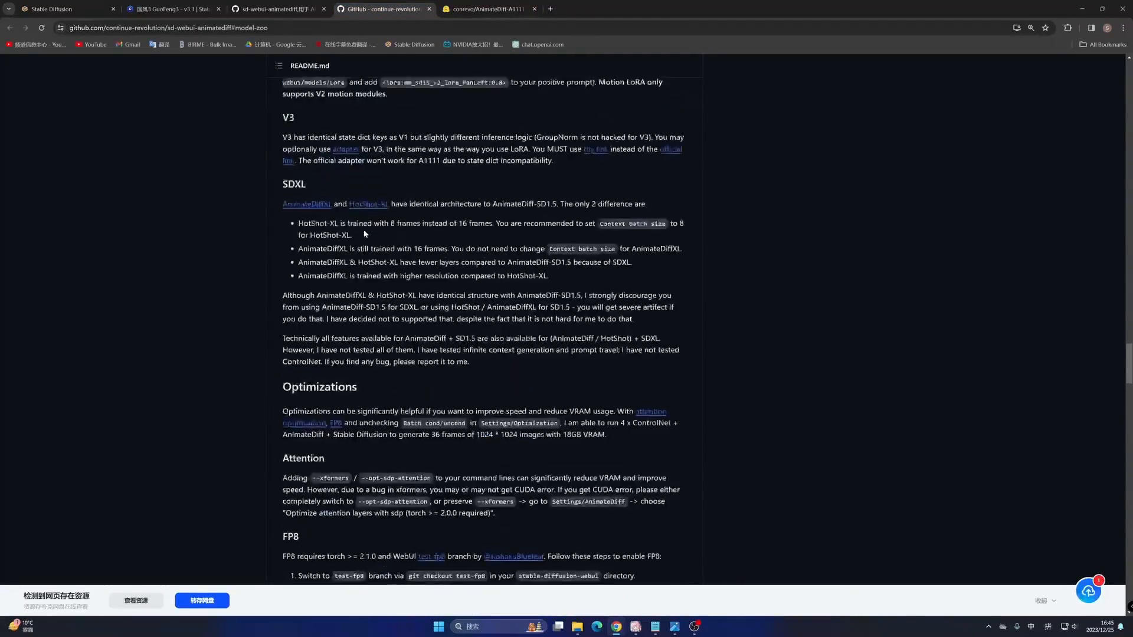
scroll(364, 233, "up", 2)
scroll(365, 234, "down", 1)
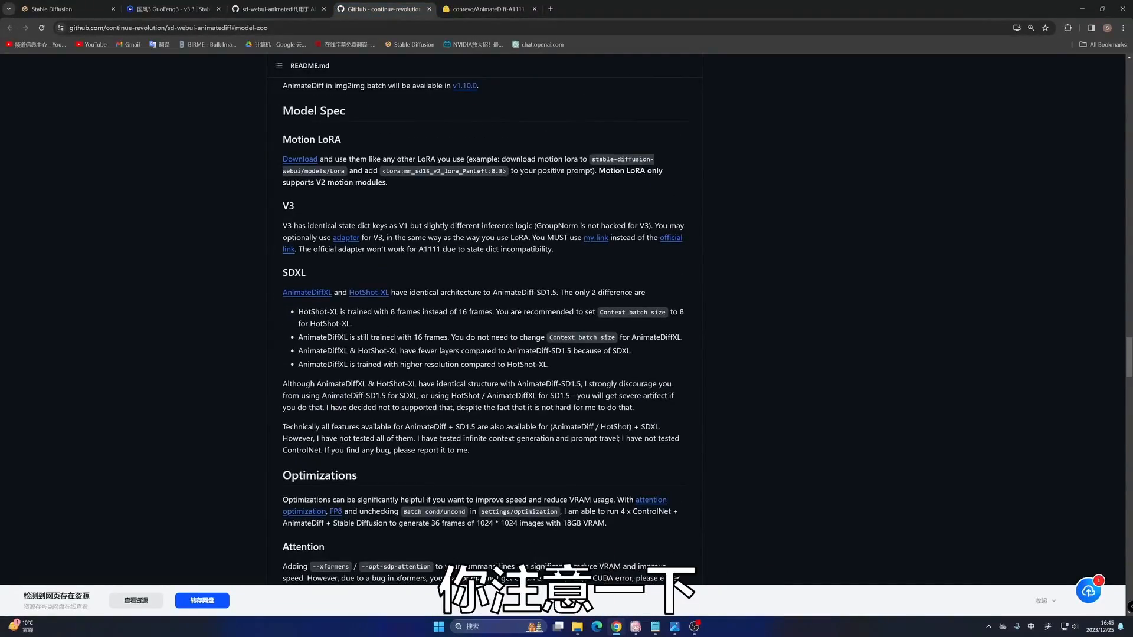
left_click_drag(662, 225, 384, 237)
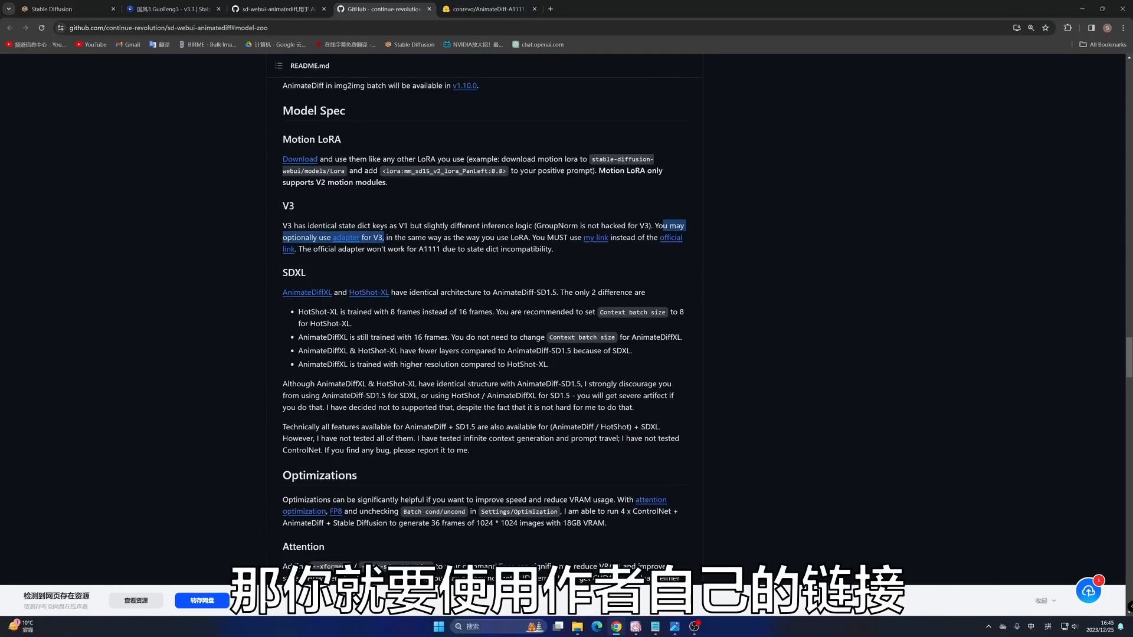
left_click_drag(570, 237, 677, 247)
left_click(364, 258)
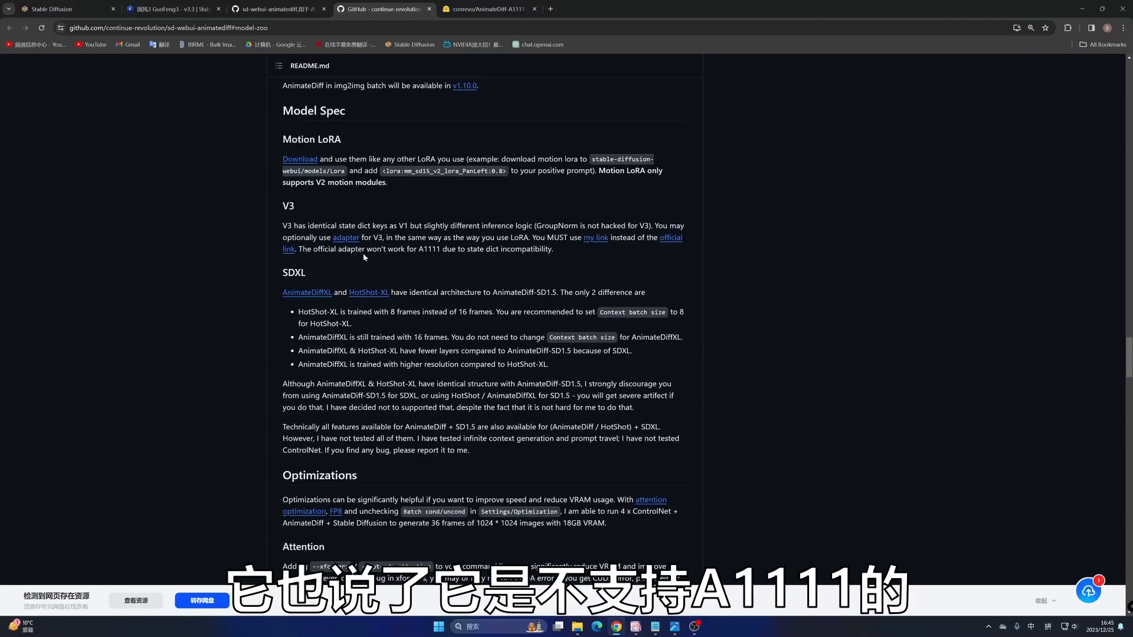
left_click_drag(366, 249, 441, 248)
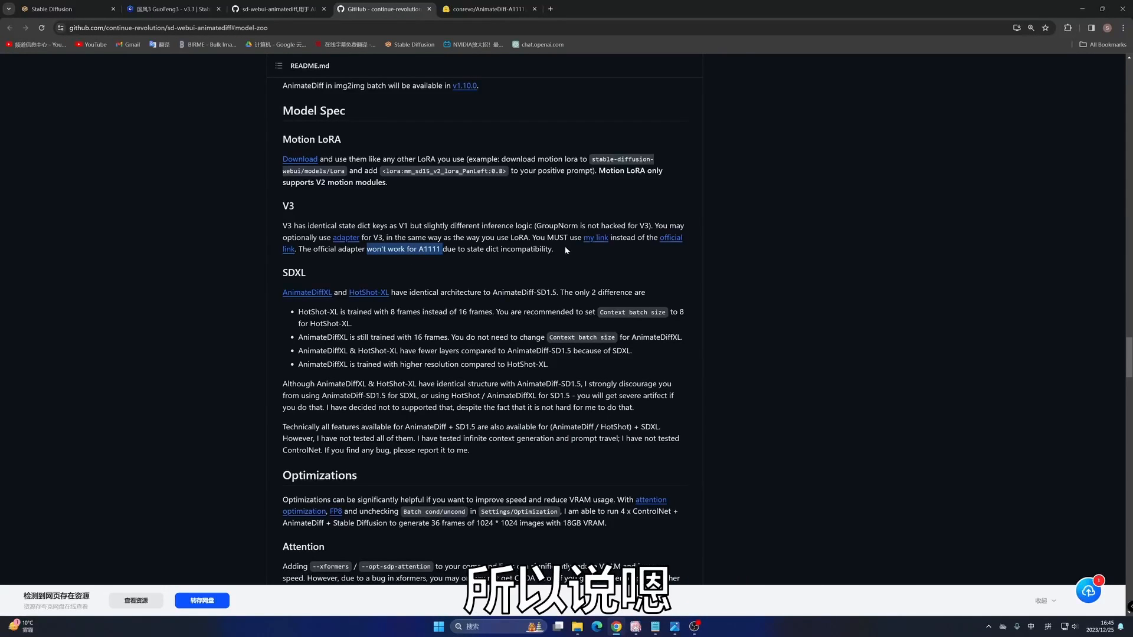
- Open the HuggingFace link for the "Official" models from the Model Zoo section in a new browser tab and view its files
scroll(592, 237, "down", 10)
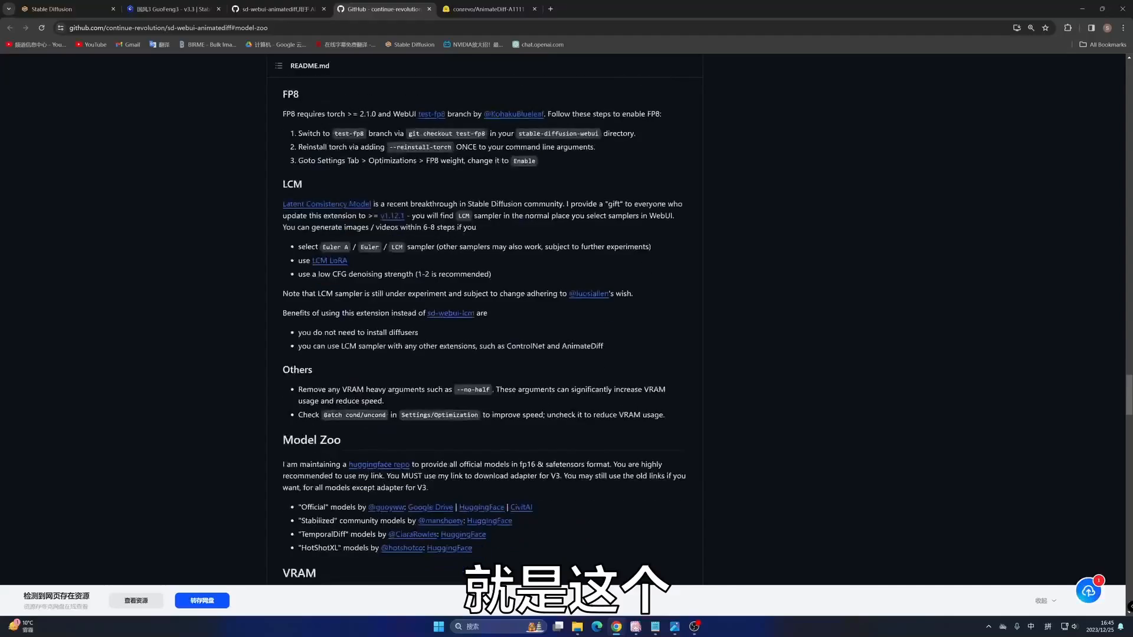
scroll(511, 248, "down", 5)
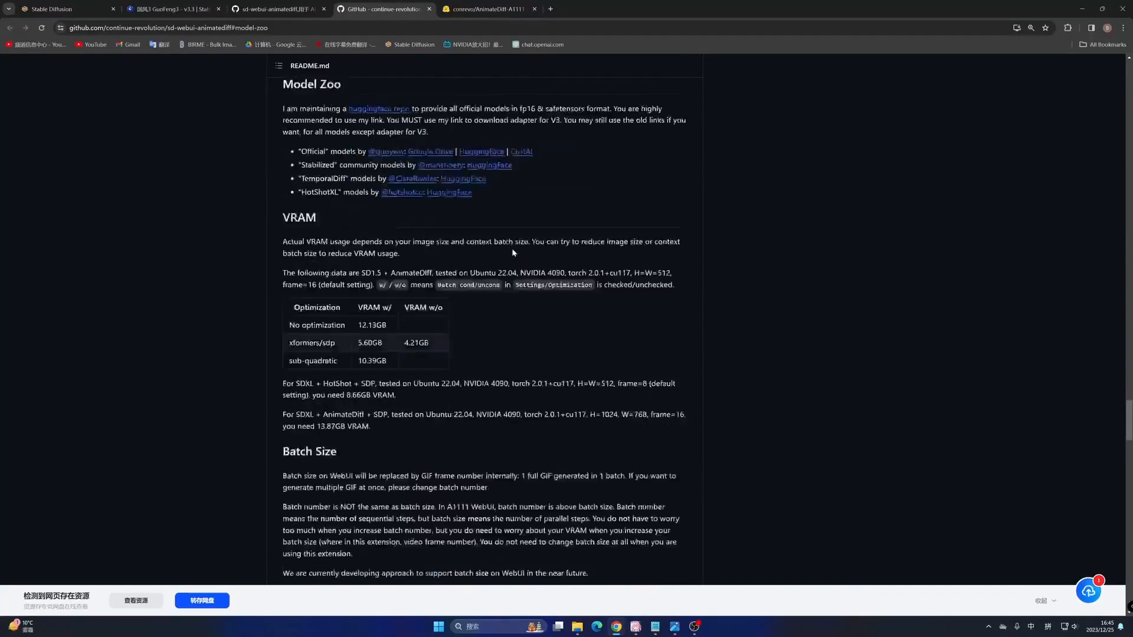
scroll(512, 248, "up", 2)
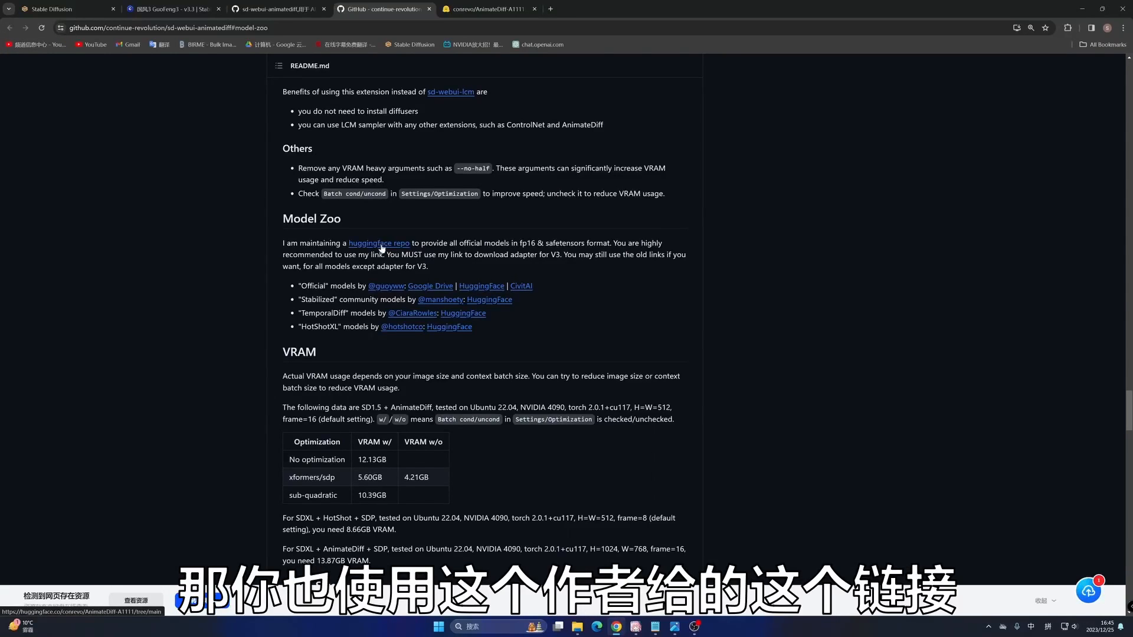
right_click(484, 287)
left_click(520, 294)
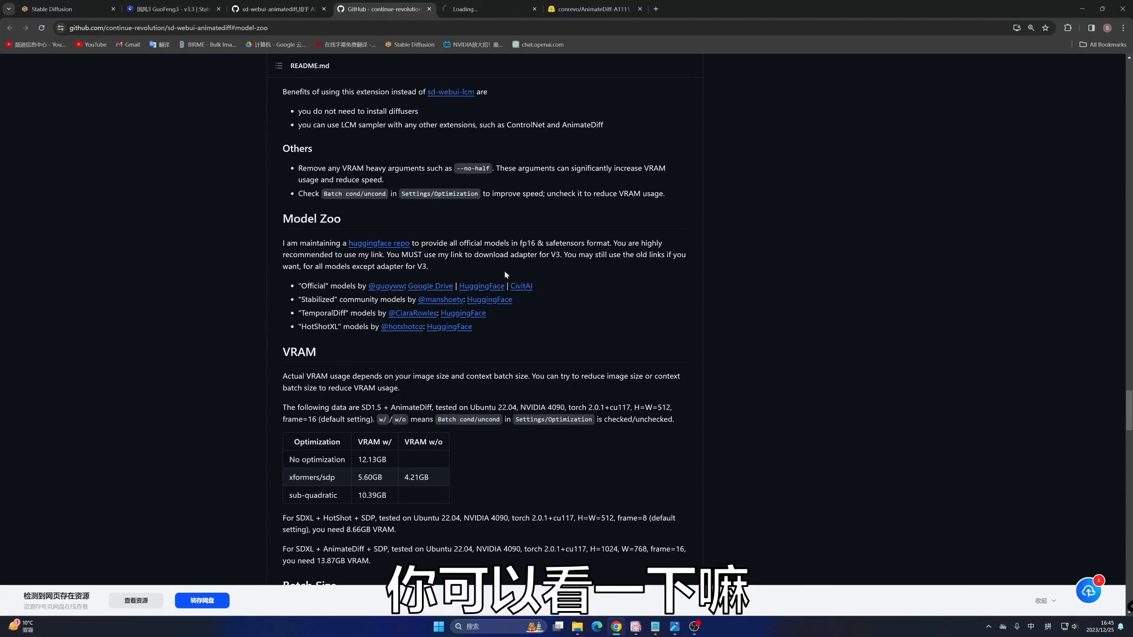
left_click(486, 9)
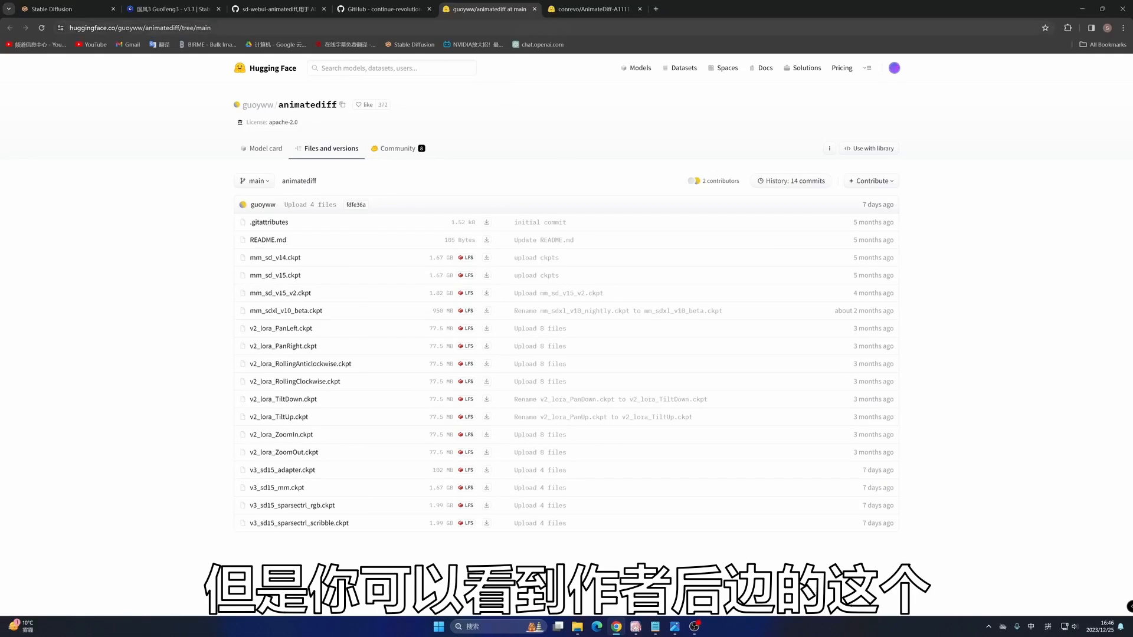
- Switch back to the AnimateDiff-A1111 repository and open its motion_module folder for comparison with the official files
left_click(599, 11)
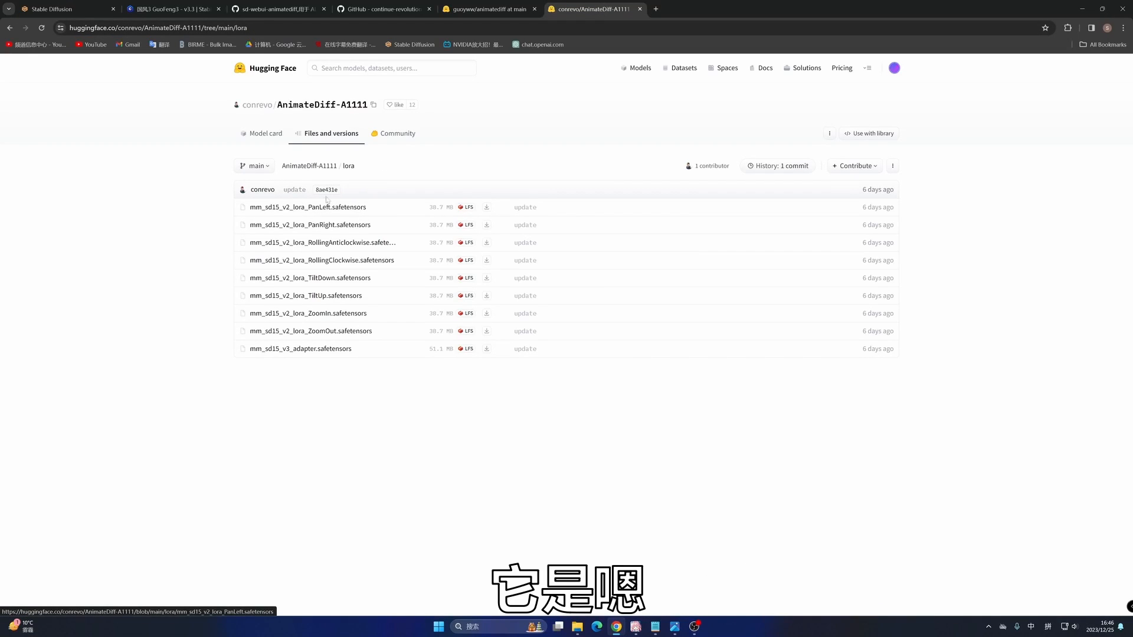
left_click(323, 167)
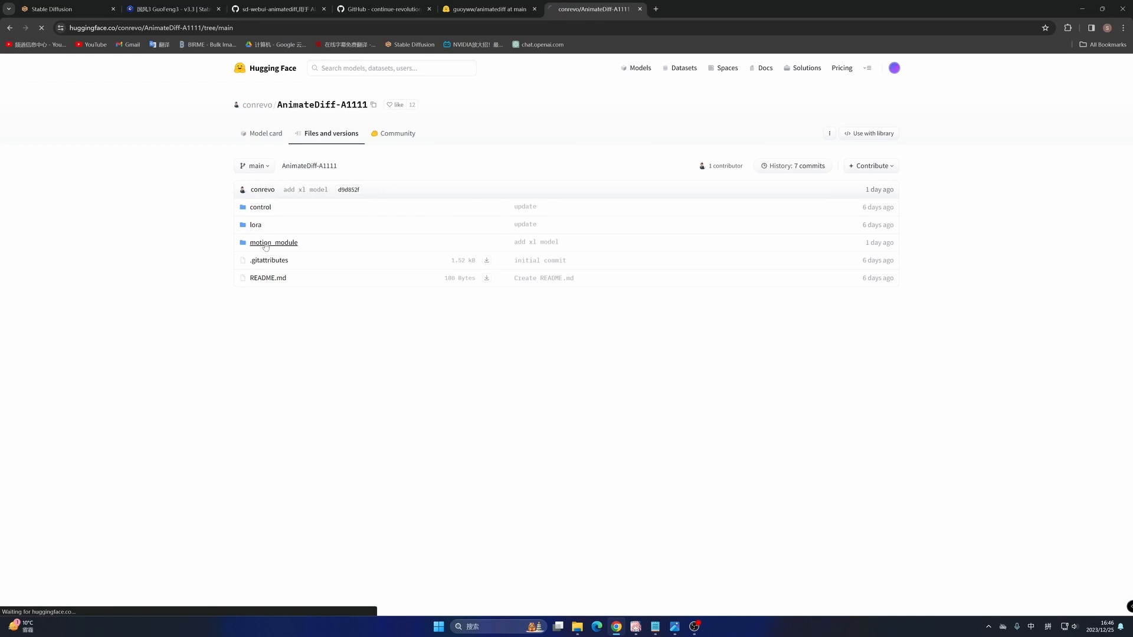
left_click(265, 244)
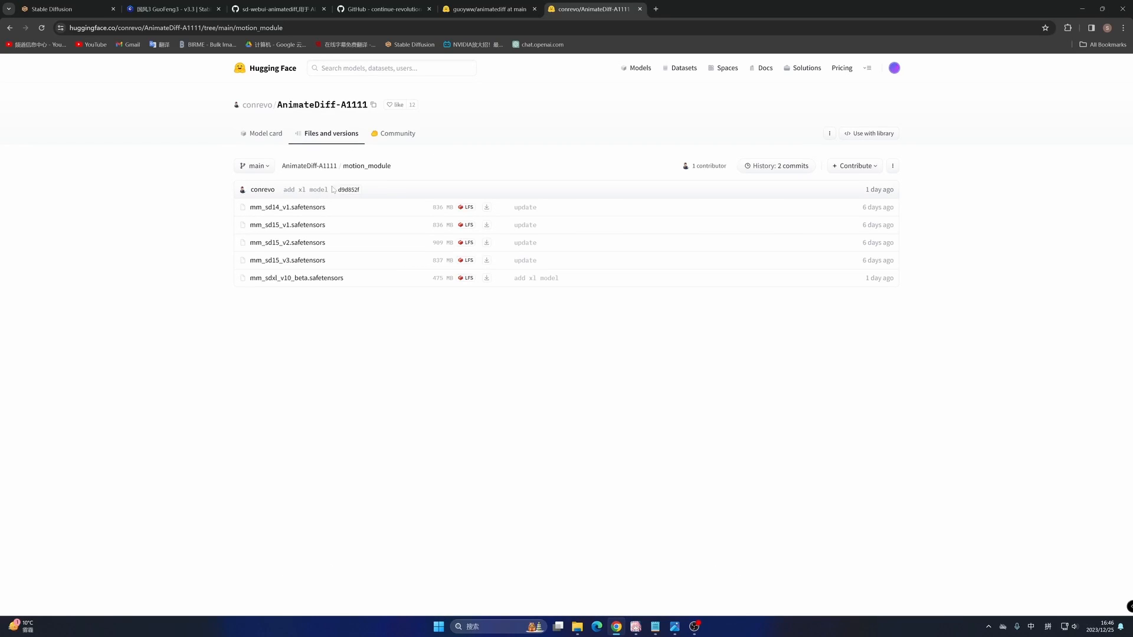
- Return to the AnimateDiff-A1111 repository root and open its lora folder
left_click(324, 169)
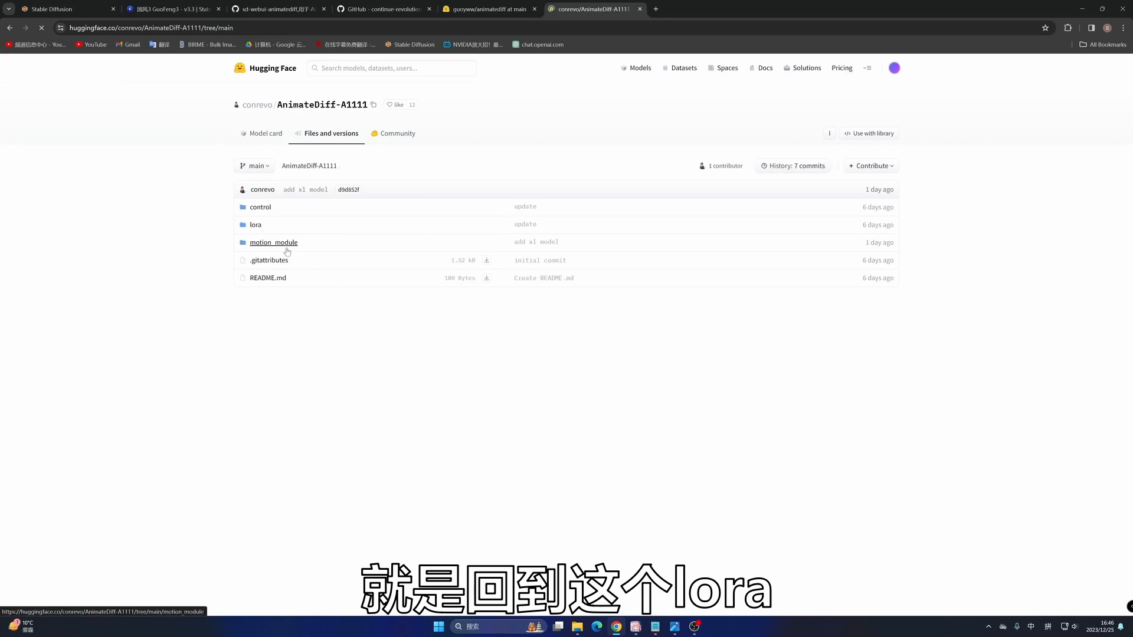
left_click(255, 225)
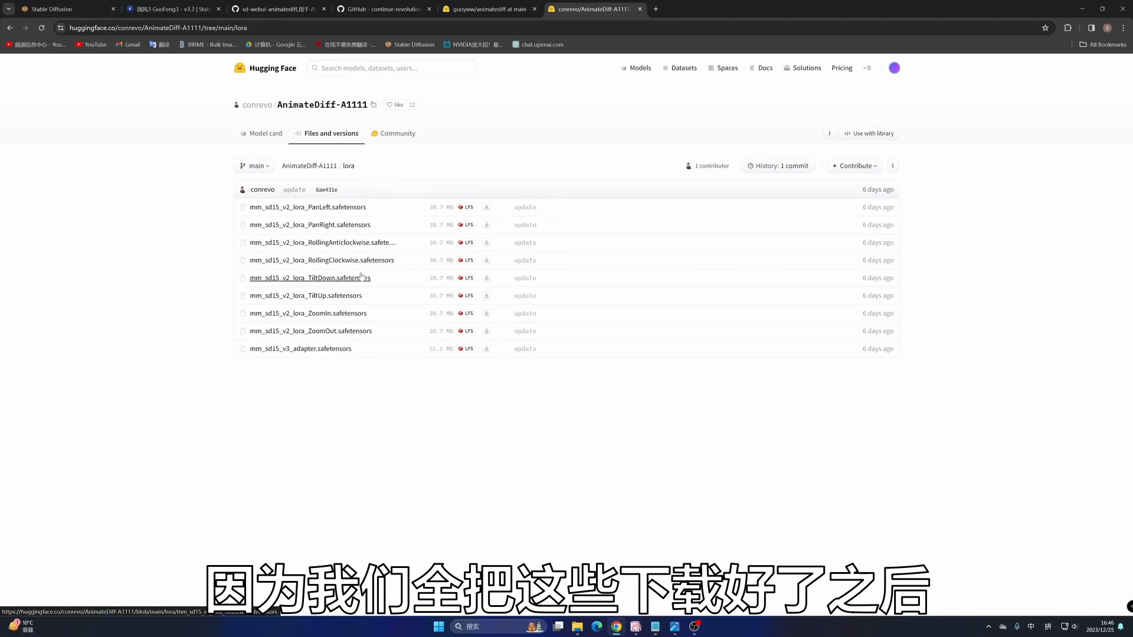
- Switch to File Explorer, open the models\Lora folder of stable-diffusion-webui, and select the V2 motion LoRA files and V3 adapter to show their placement
left_click(577, 630)
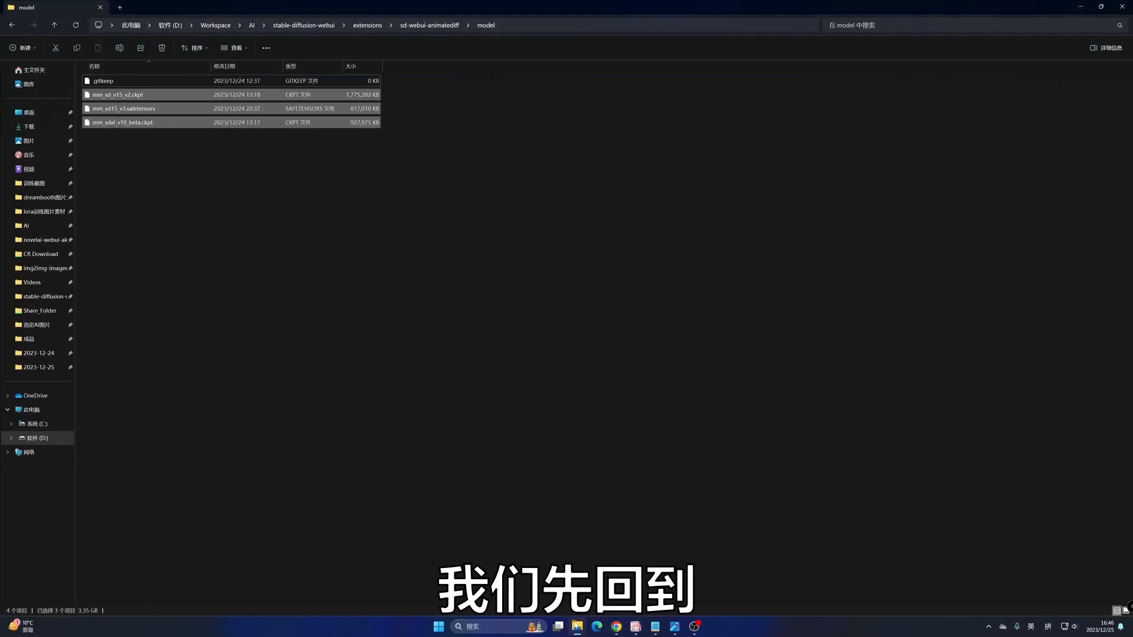
left_click(307, 25)
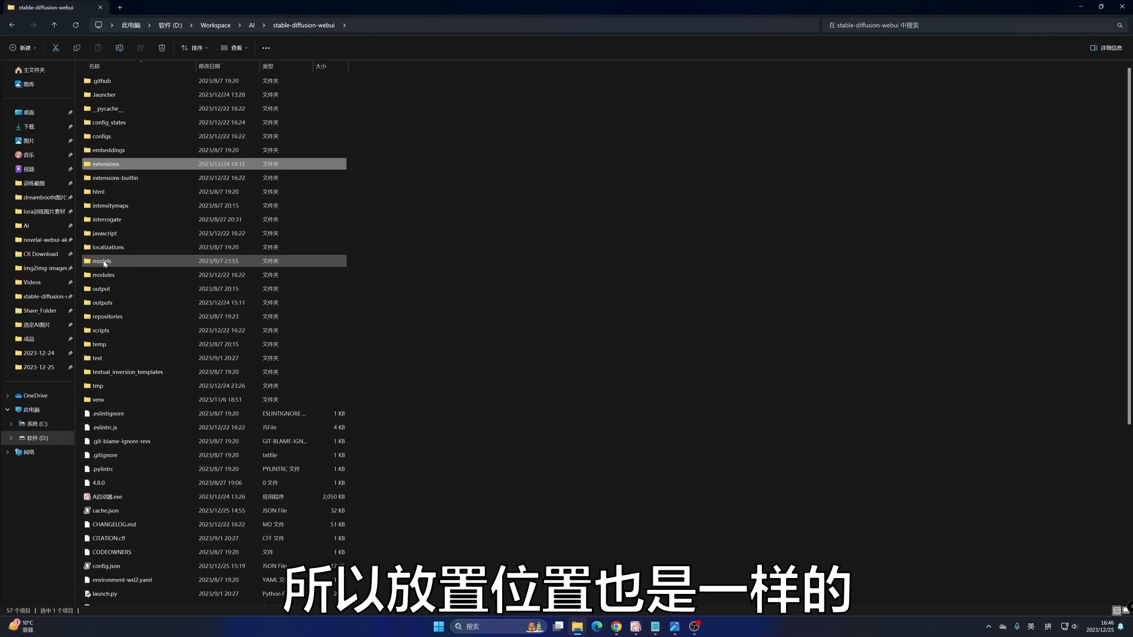
double_click(117, 261)
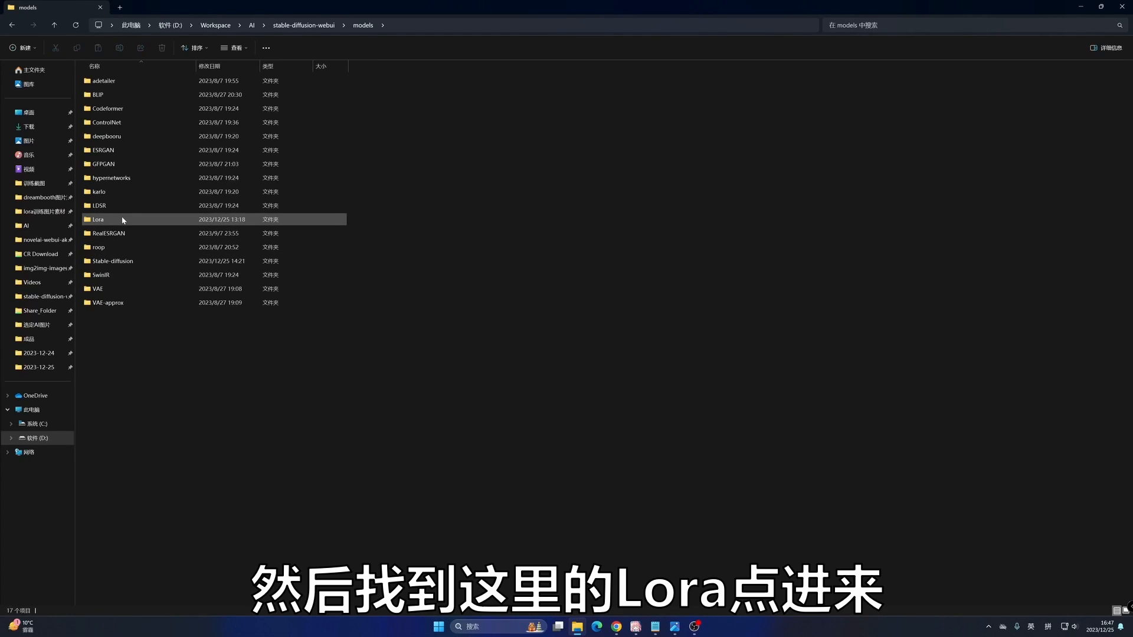
double_click(123, 220)
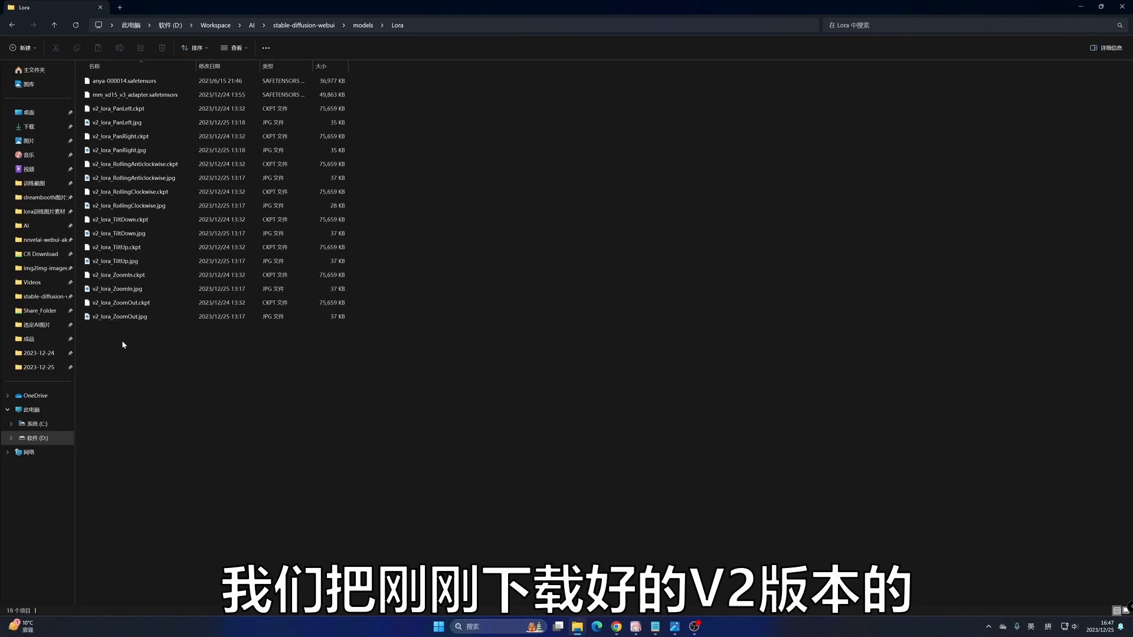
left_click_drag(122, 340, 167, 94)
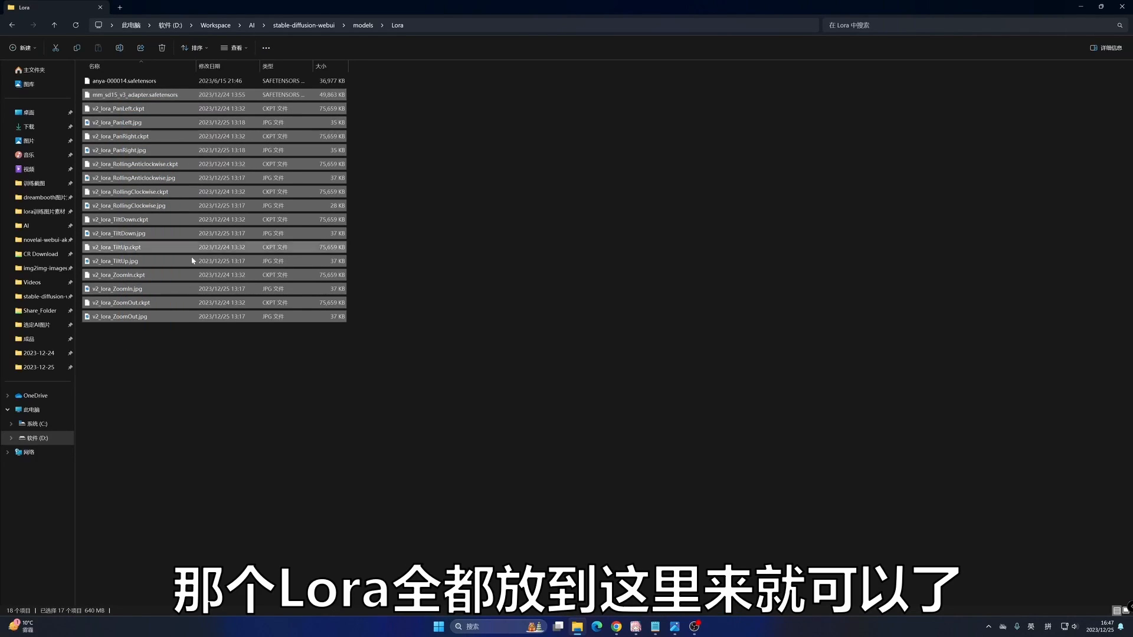
left_click(189, 331)
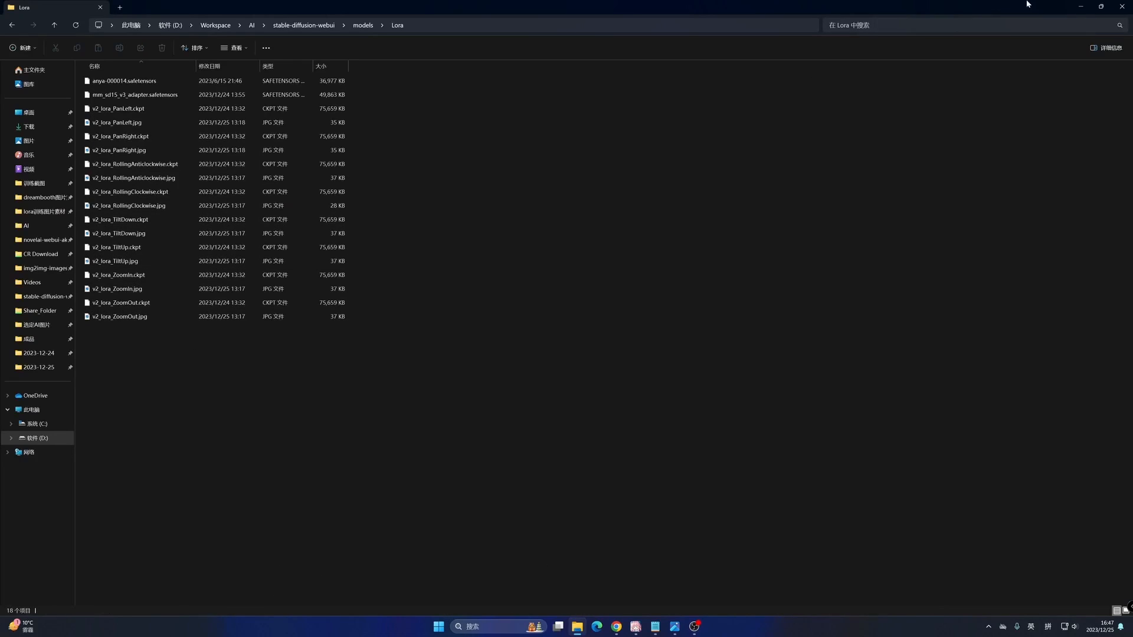
left_click(1080, 8)
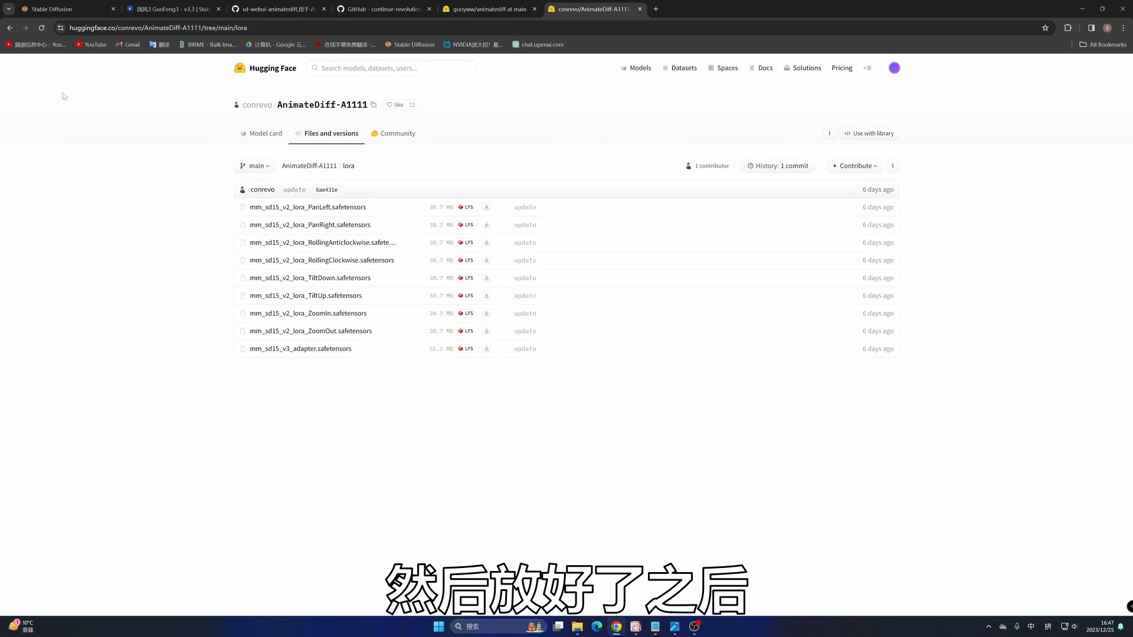
- Switch to the Stable Diffusion WebUI, refresh AnimateDiff's motion module list and view the available modules
left_click(44, 13)
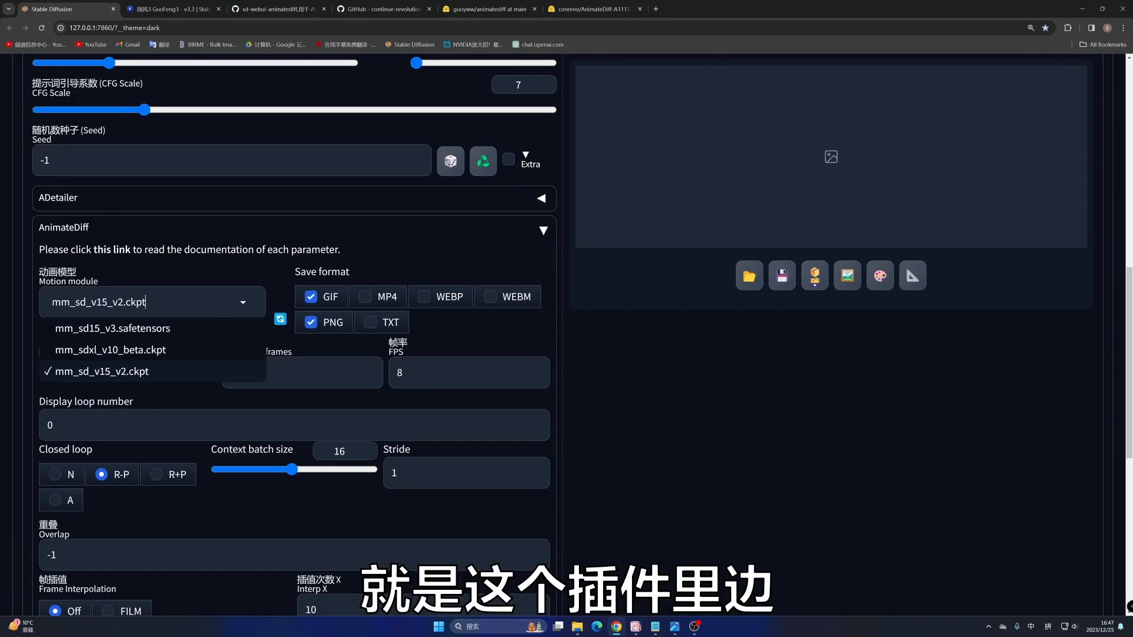
left_click(278, 320)
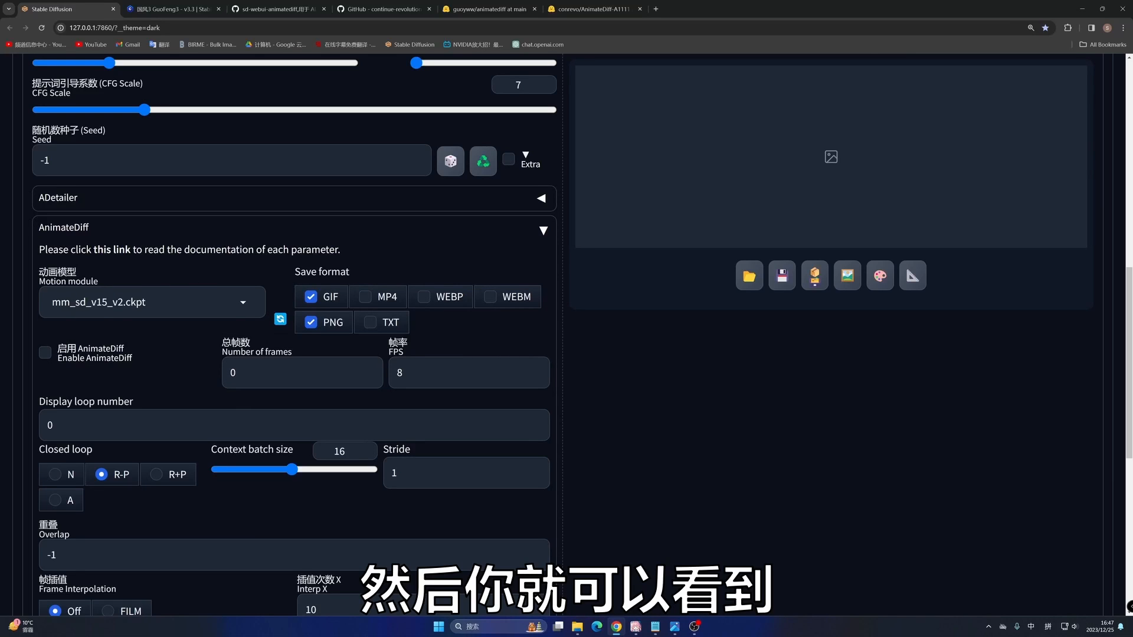
left_click(243, 302)
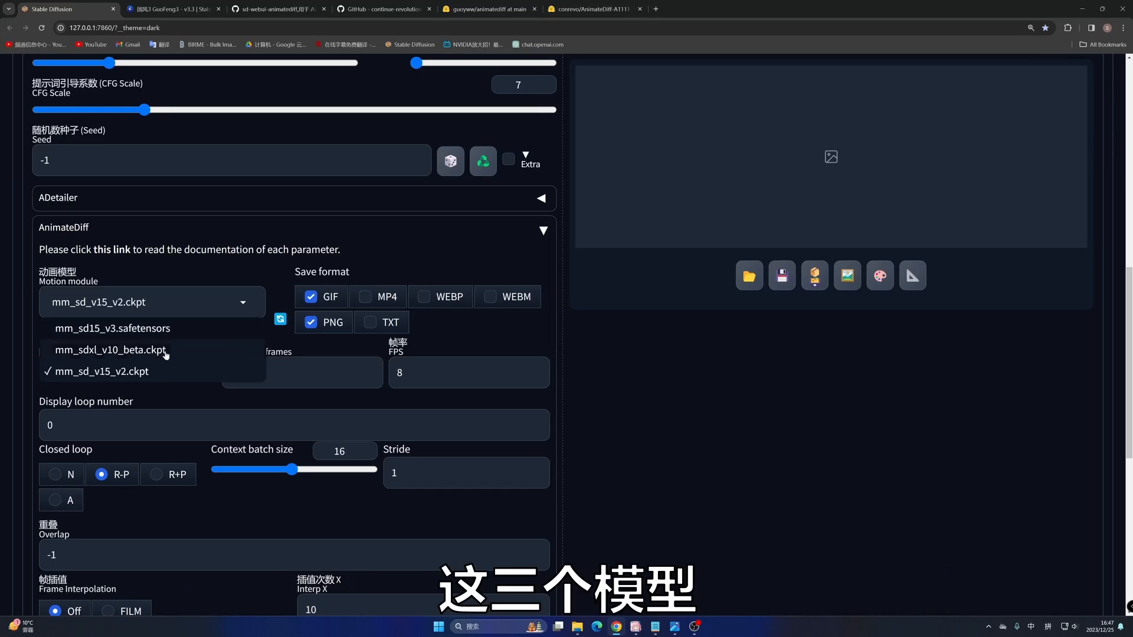
left_click(509, 337)
- Open the Lora section of txt2img and look through the v2 motion LoRA cards from PanLeft to ZoomOut
scroll(470, 310, "up", 10)
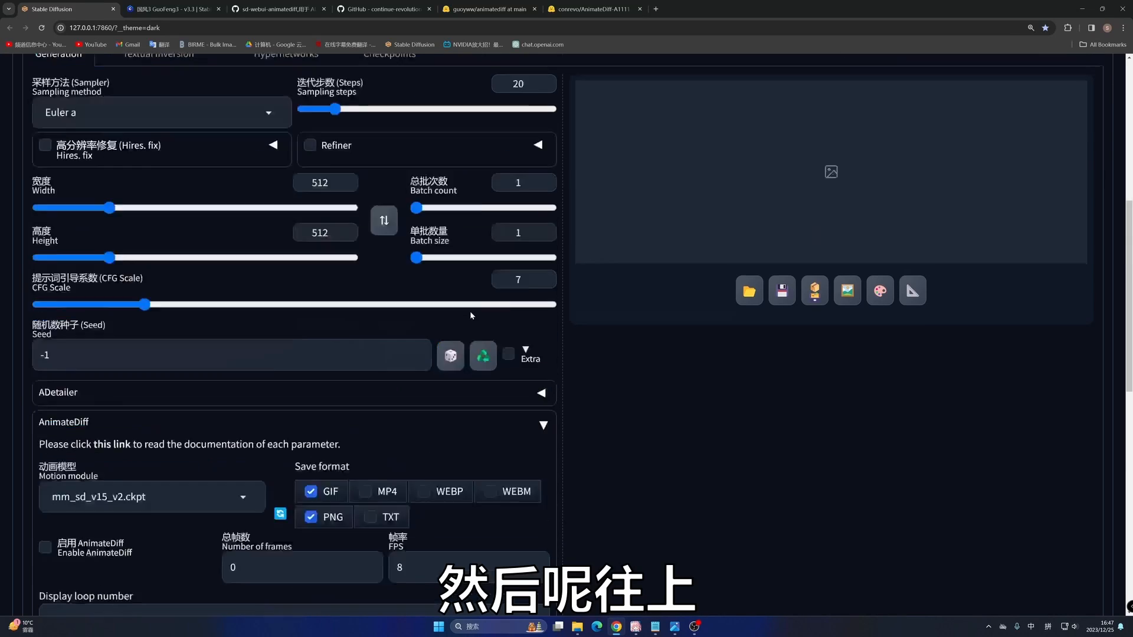
scroll(173, 332, "down", 2)
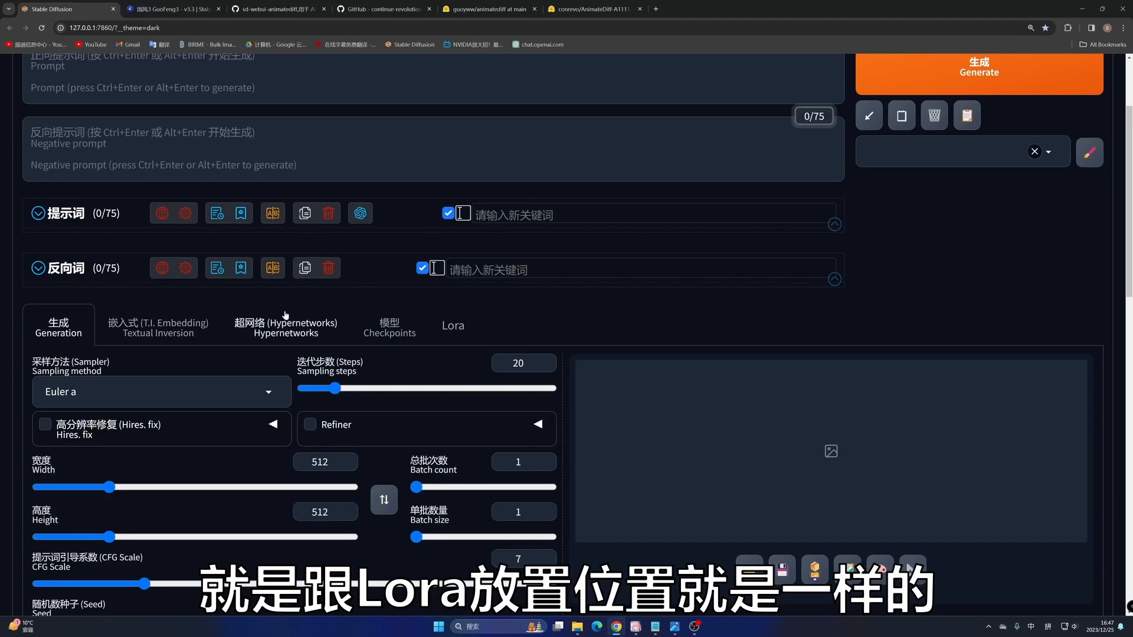
left_click(462, 329)
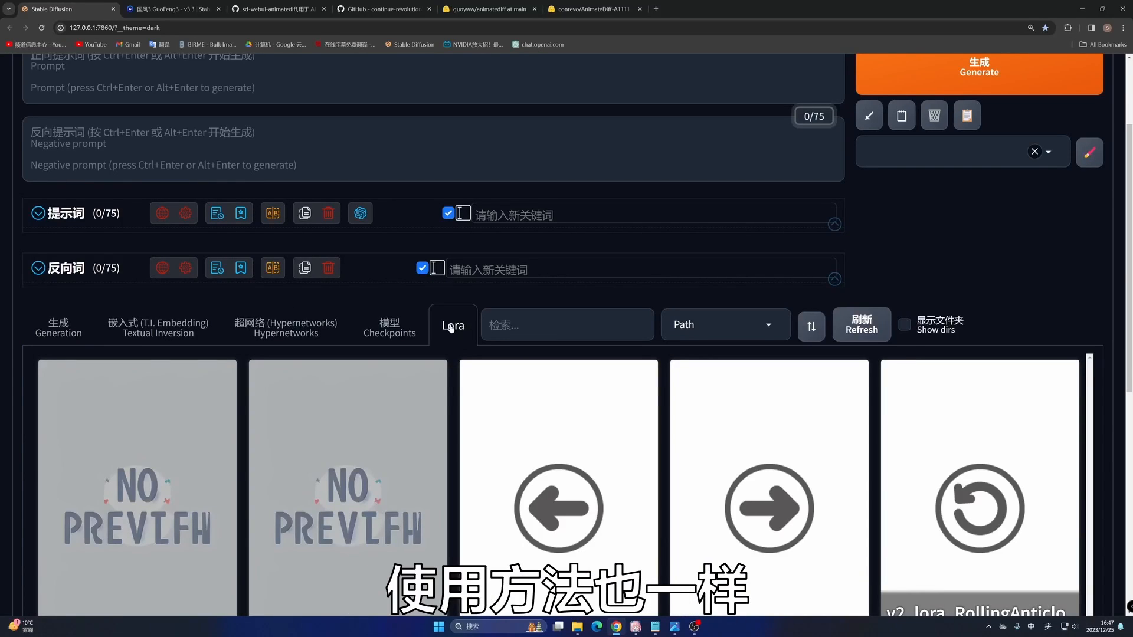
scroll(472, 324, "down", 5)
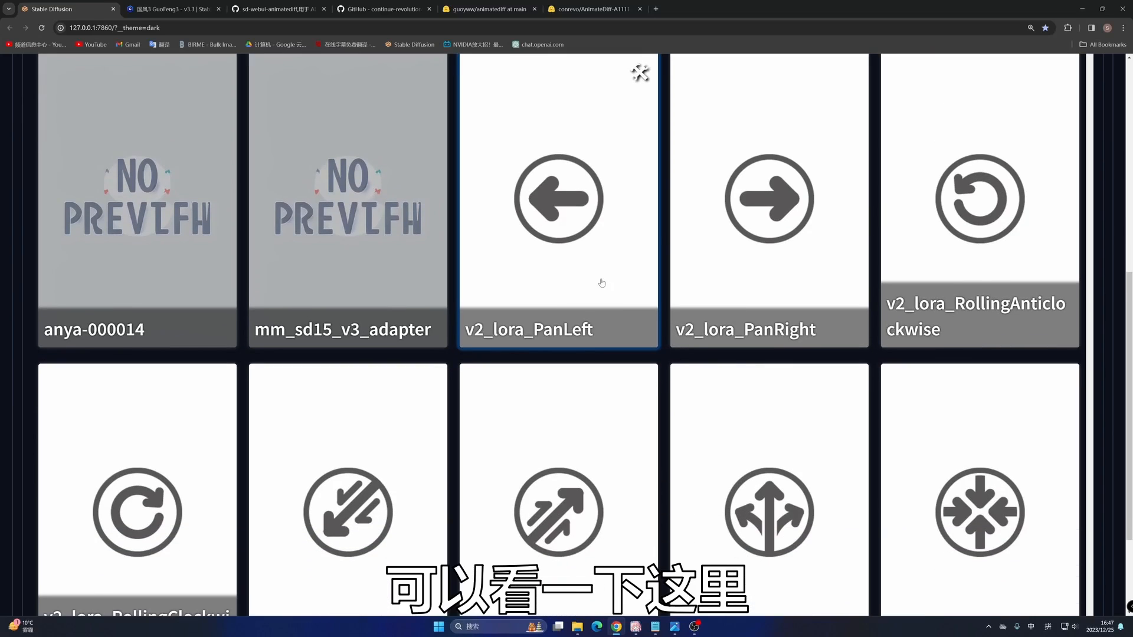
scroll(602, 283, "down", 1)
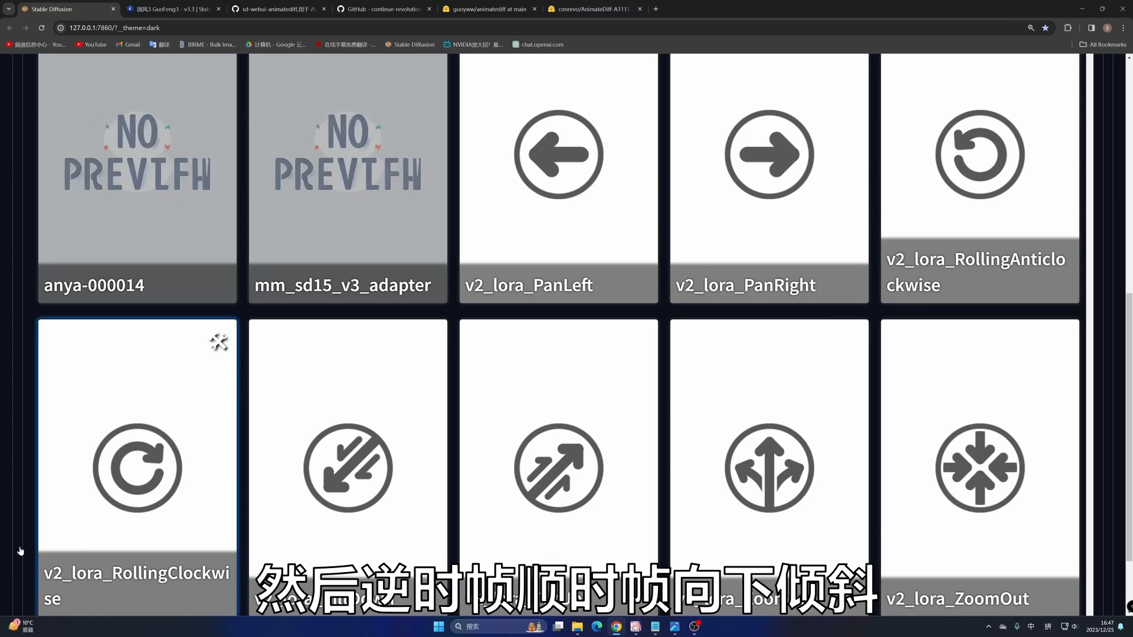
scroll(790, 438, "down", 2)
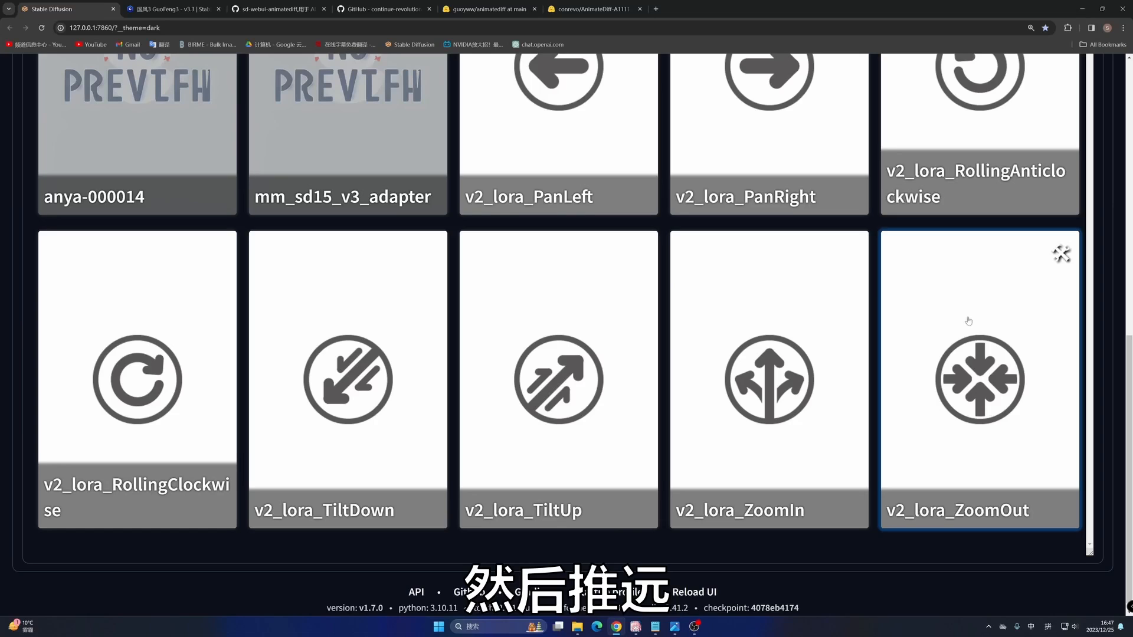
scroll(483, 136, "up", 2)
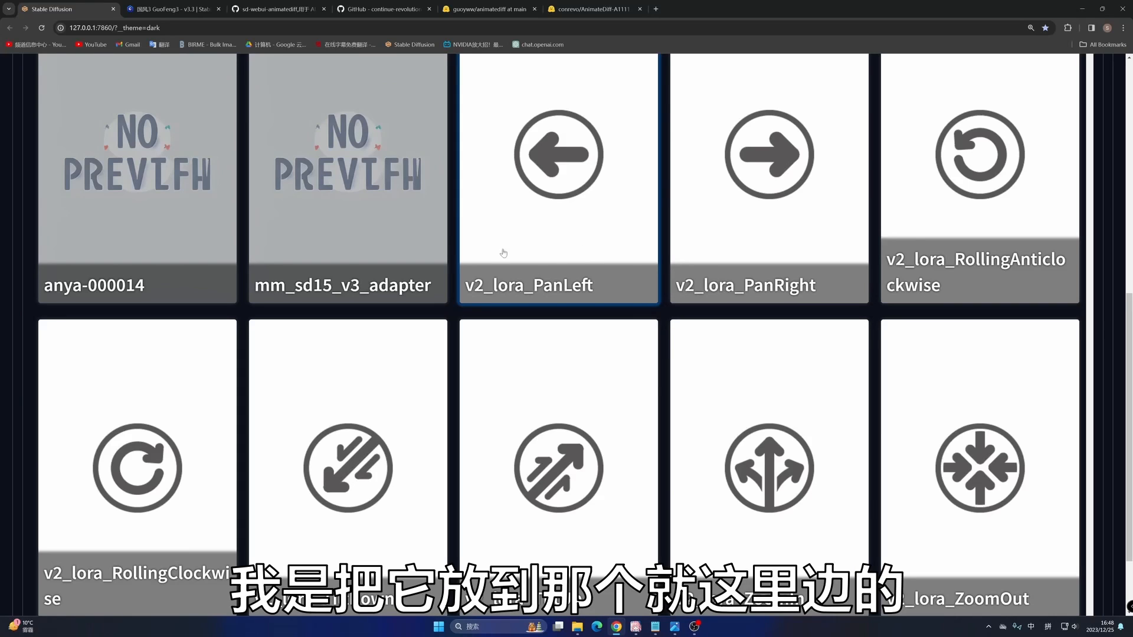
- Switch to the Lora folder in File Explorer and compare the names of v2_lora_PanLeft.ckpt and its preview image v2_lora_PanLeft.jpg
left_click(578, 627)
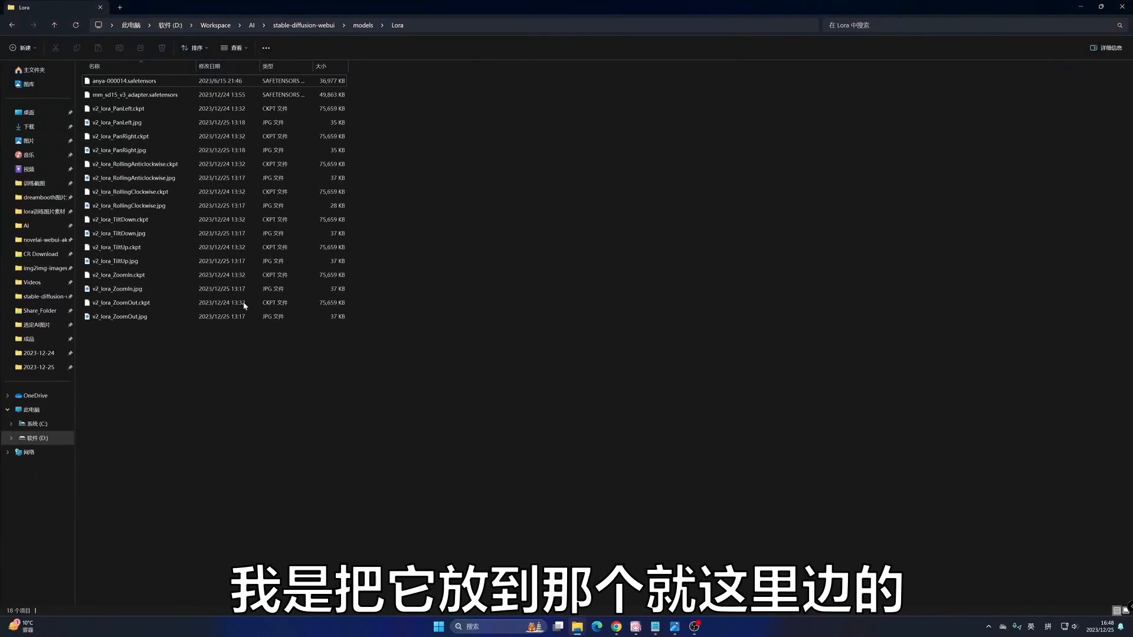
left_click(125, 123)
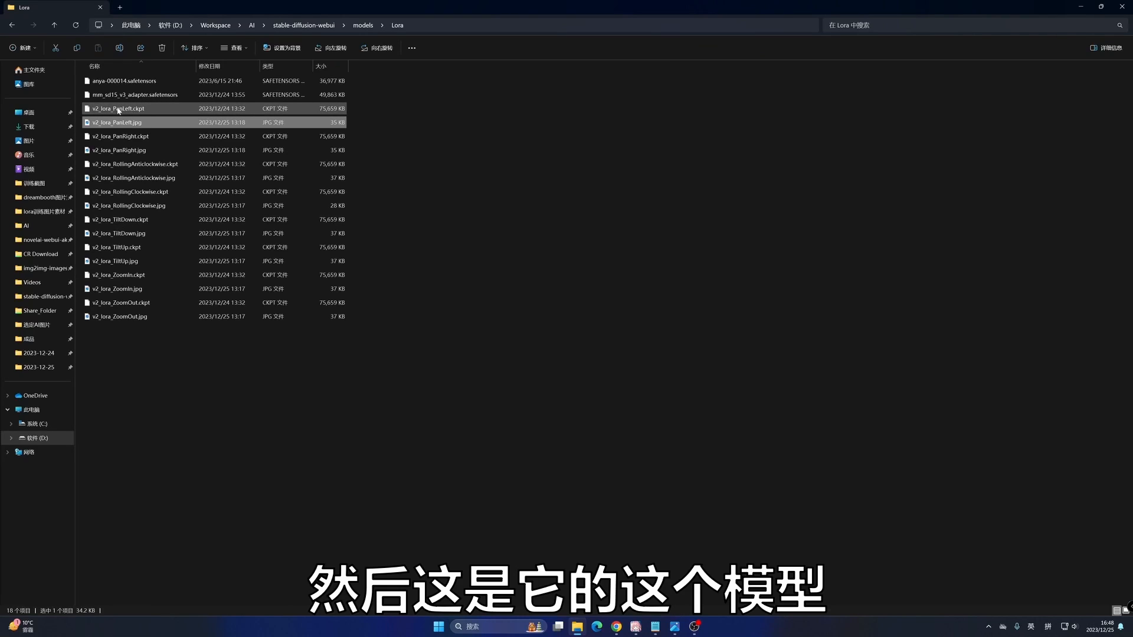
left_click(119, 110)
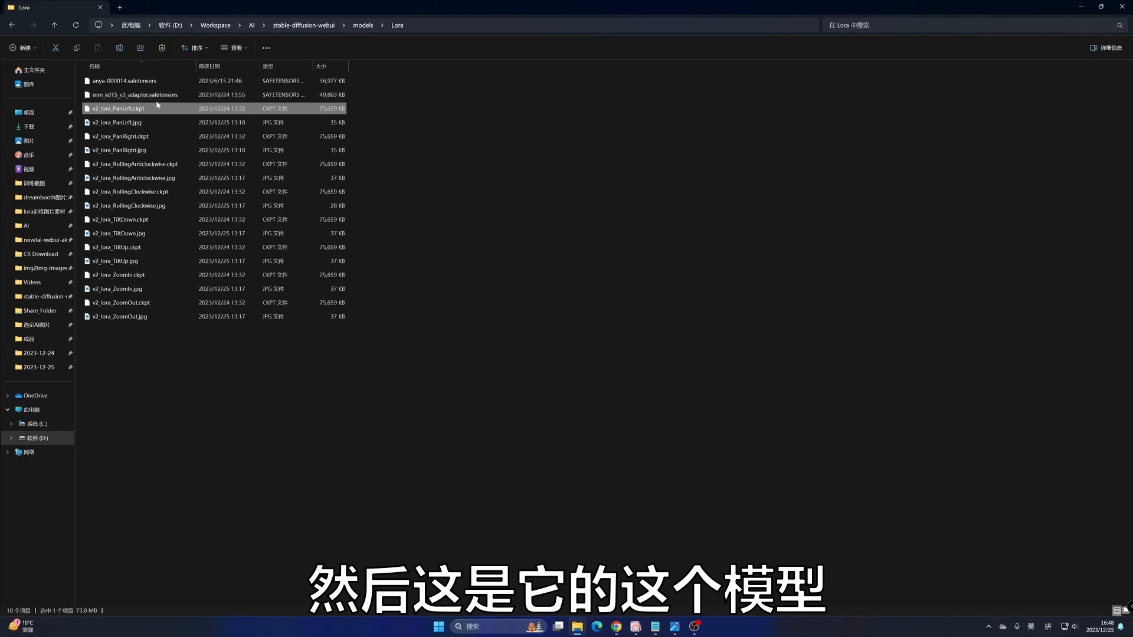
left_click(136, 123)
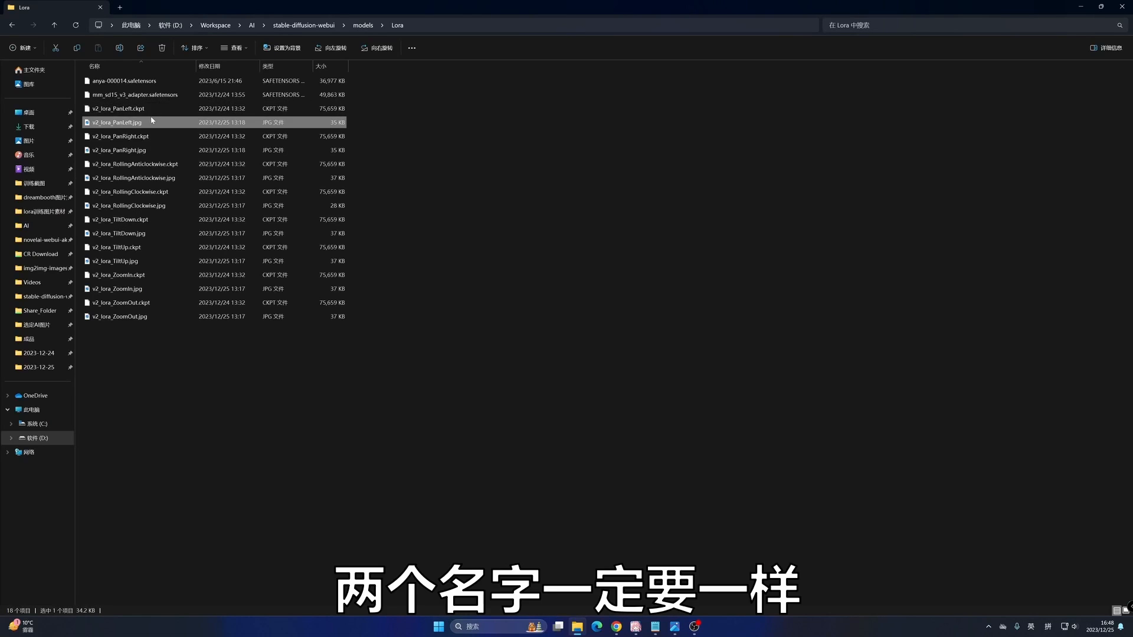
left_click(1080, 7)
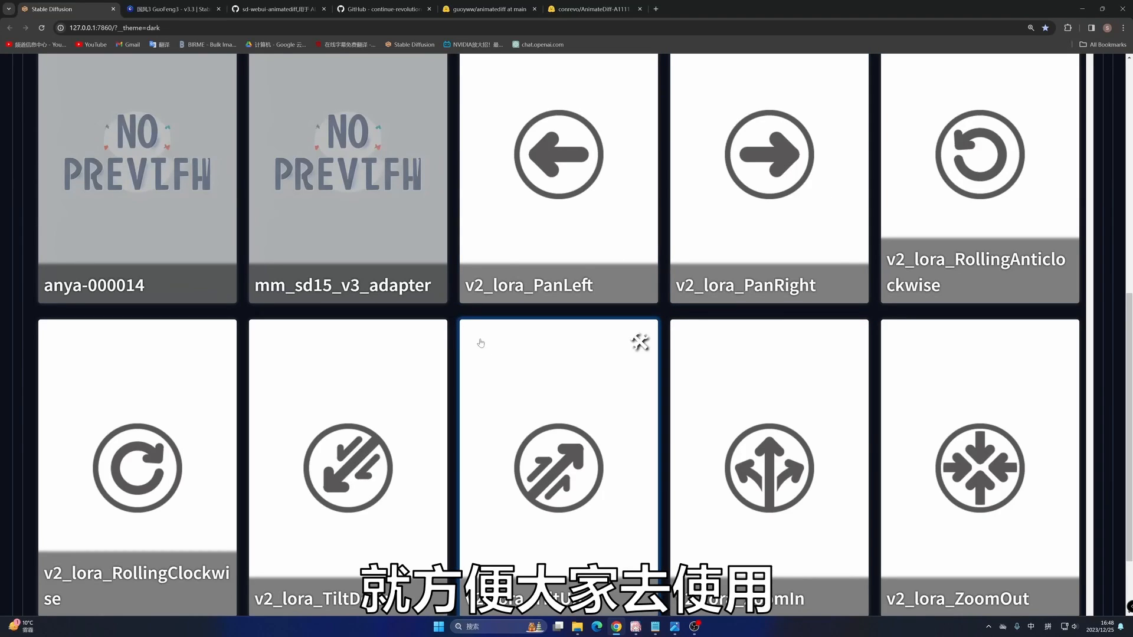
- Switch to the Chinese-translated GitHub README and highlight the Settings/AnimateDiff note about the model directory in the how-to-use section
scroll(481, 343, "up", 10)
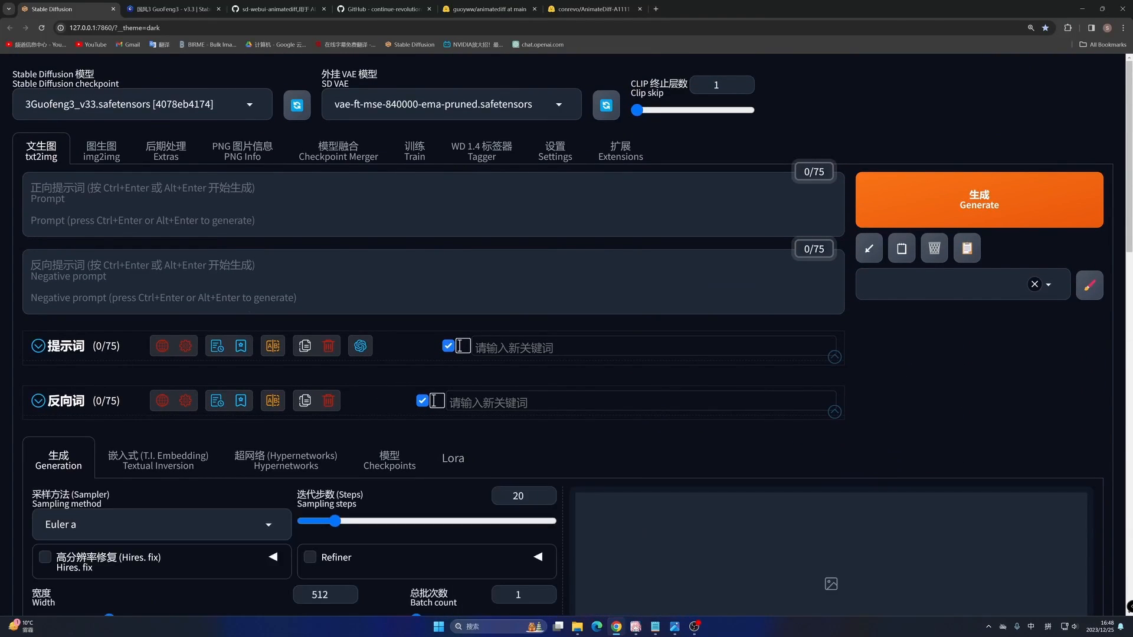
left_click(284, 8)
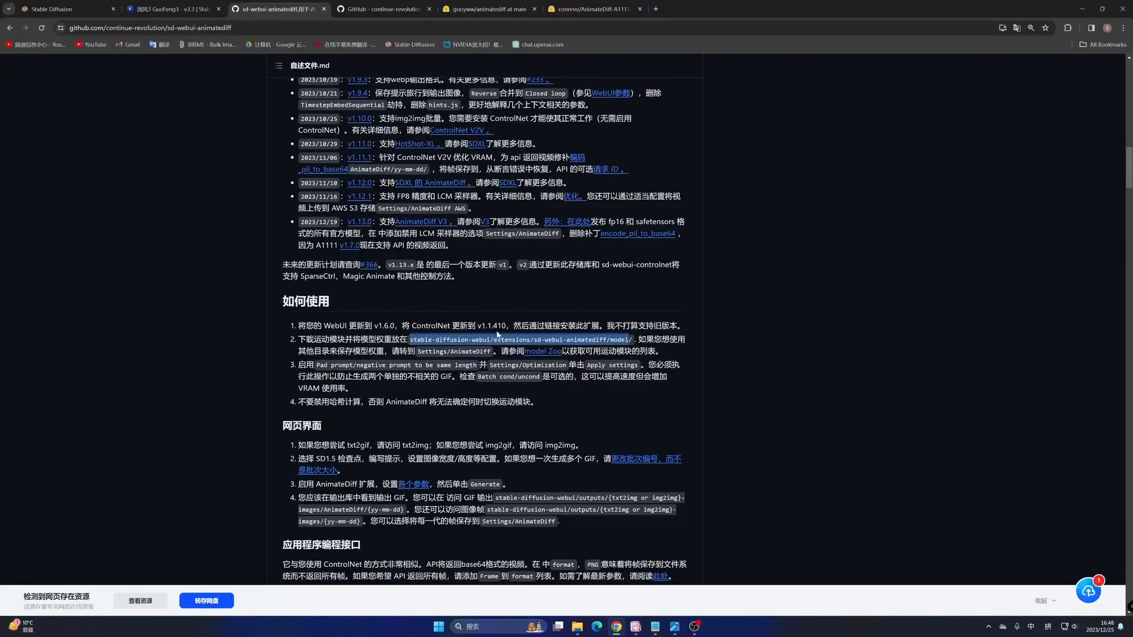
left_click_drag(369, 351, 517, 351)
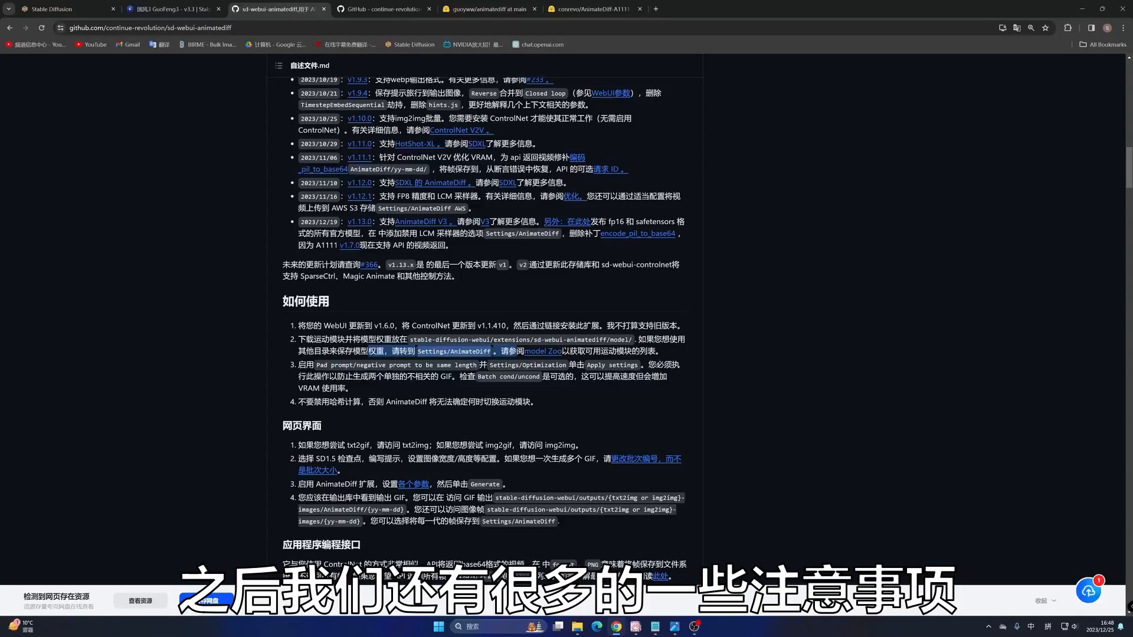
- Switch to the English README opened at Model Zoo, go up to the Motion LoRA section, and translate the page into Simplified Chinese
left_click(381, 9)
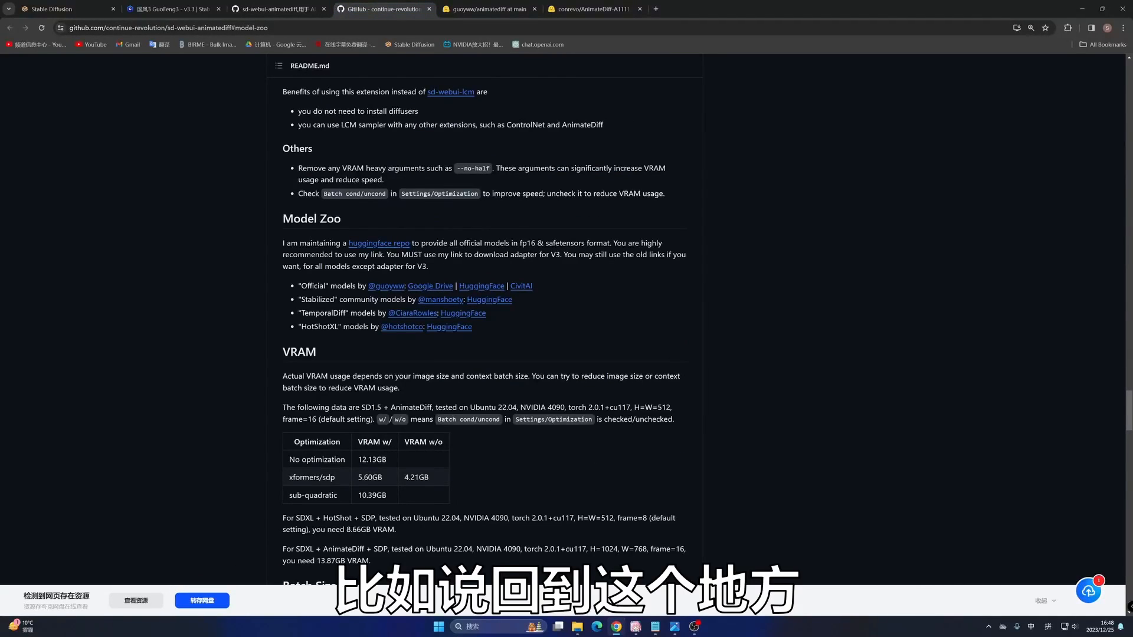
scroll(484, 331, "up", 11)
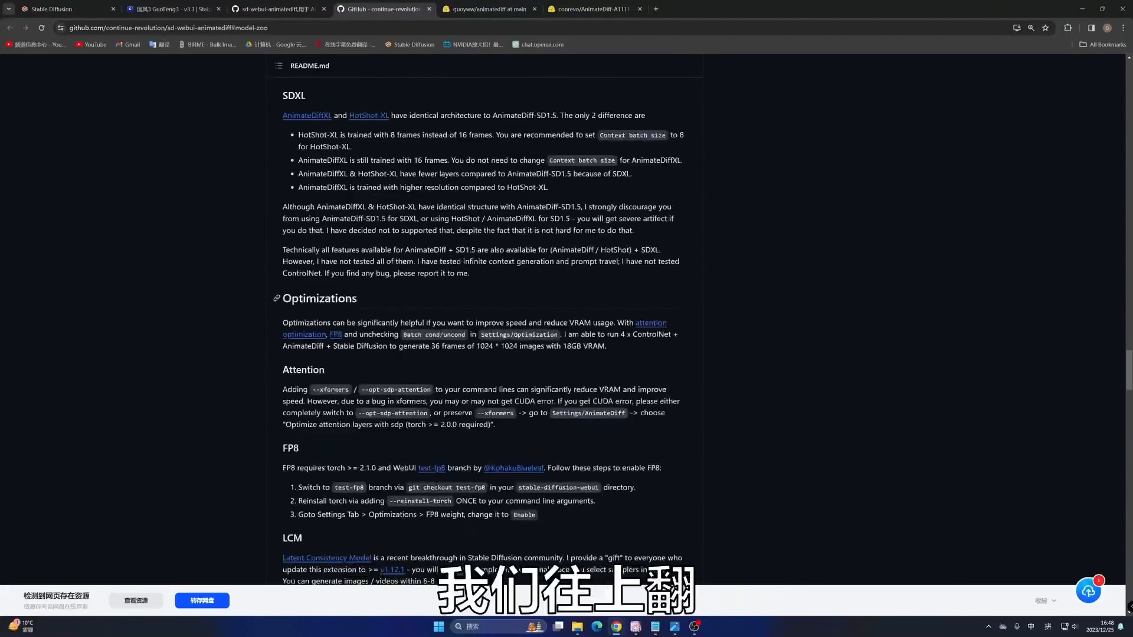
scroll(484, 330, "up", 5)
scroll(484, 331, "down", 2)
right_click(72, 299)
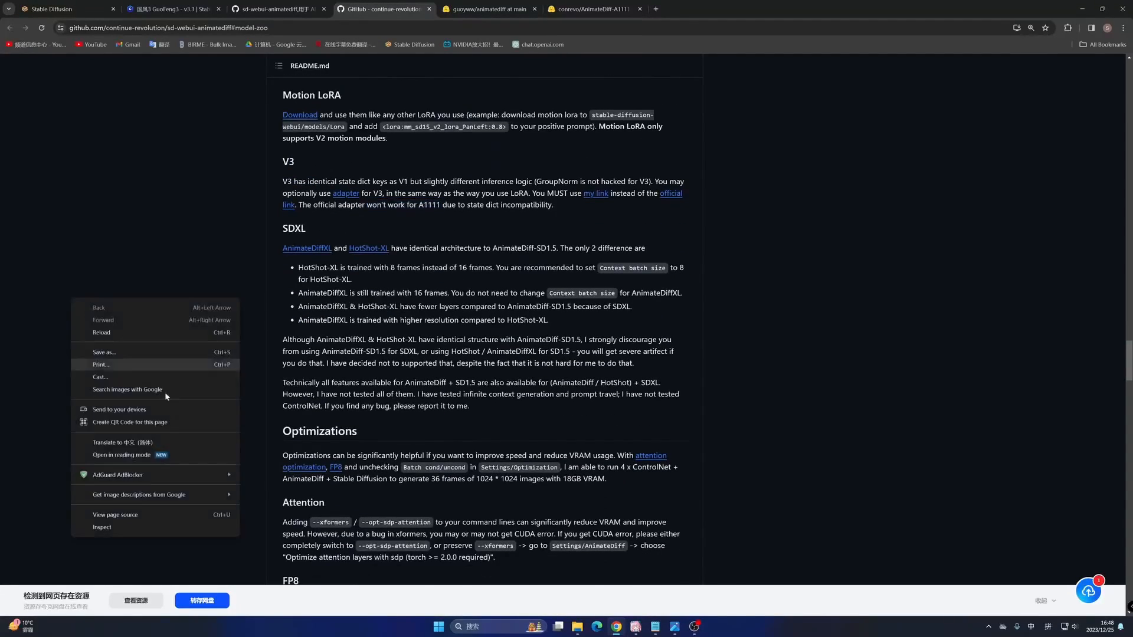
left_click(127, 443)
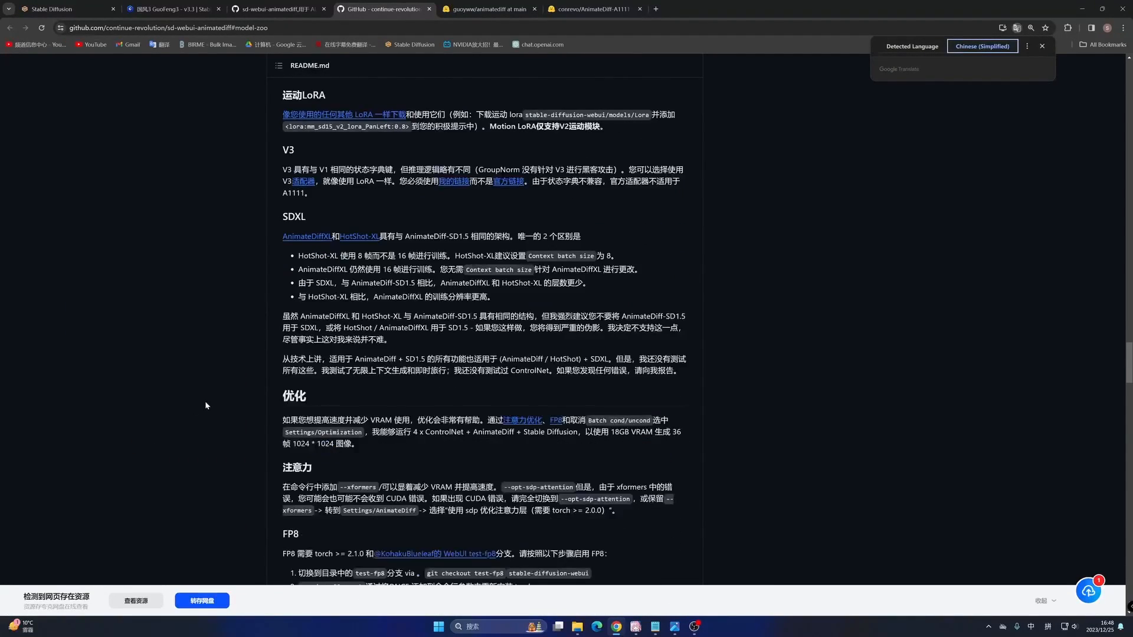
- Highlight the attention optimization notes on --xformers, --opt-sdp-attention and the sdp attention layer option in Settings/AnimateDiff
scroll(277, 377, "down", 3)
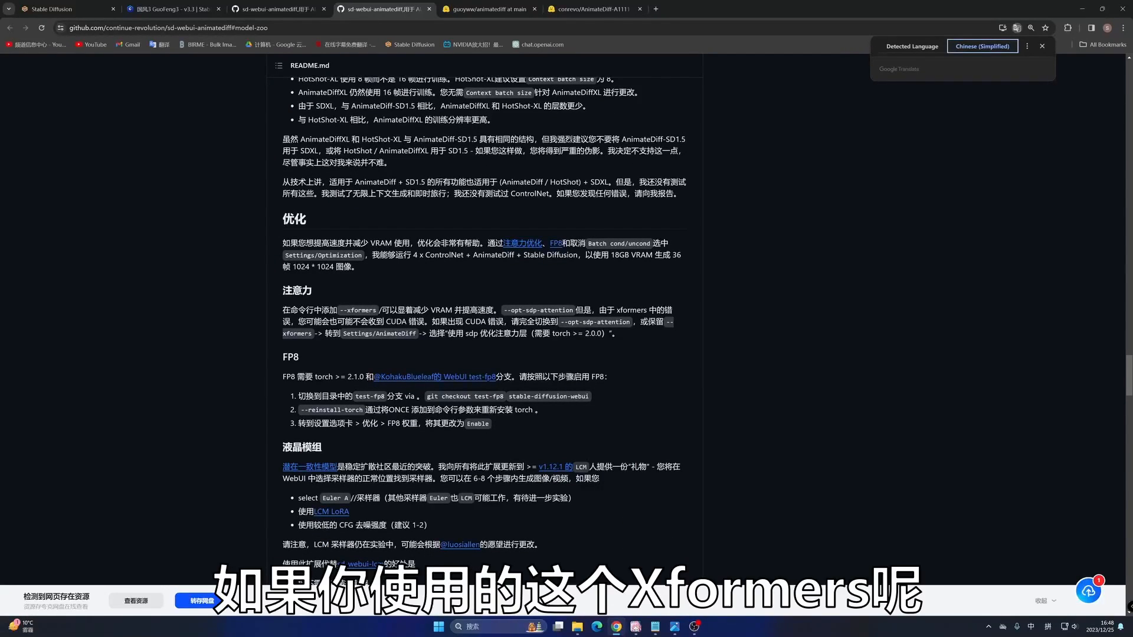
left_click_drag(339, 310, 673, 311)
left_click(537, 331)
left_click_drag(537, 330, 631, 322)
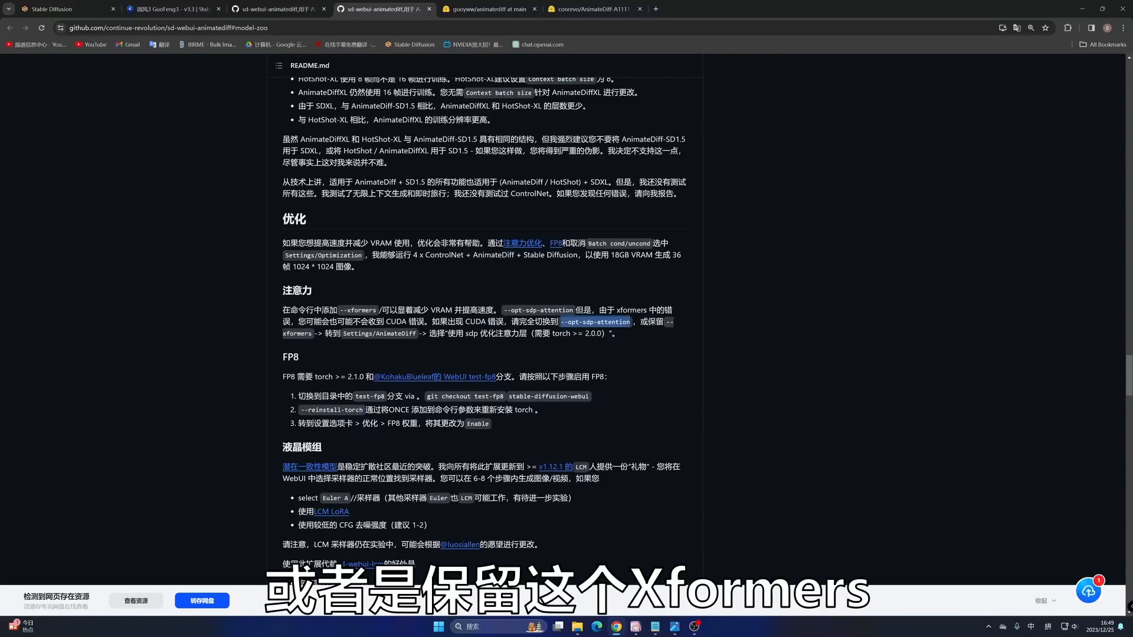
left_click(294, 341)
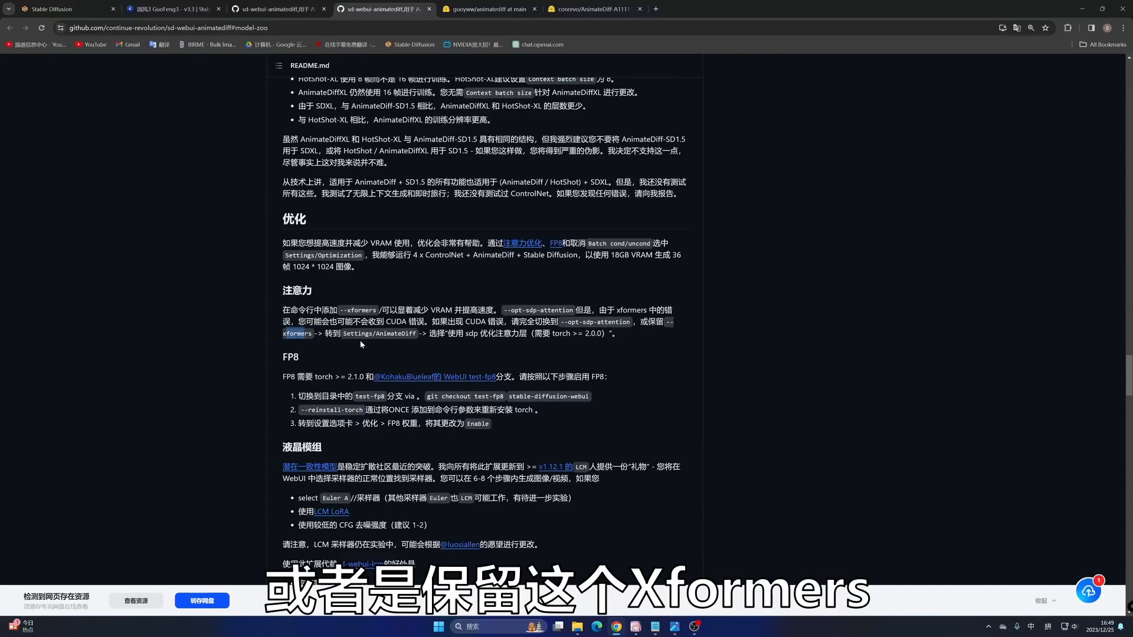
left_click_drag(359, 333, 571, 334)
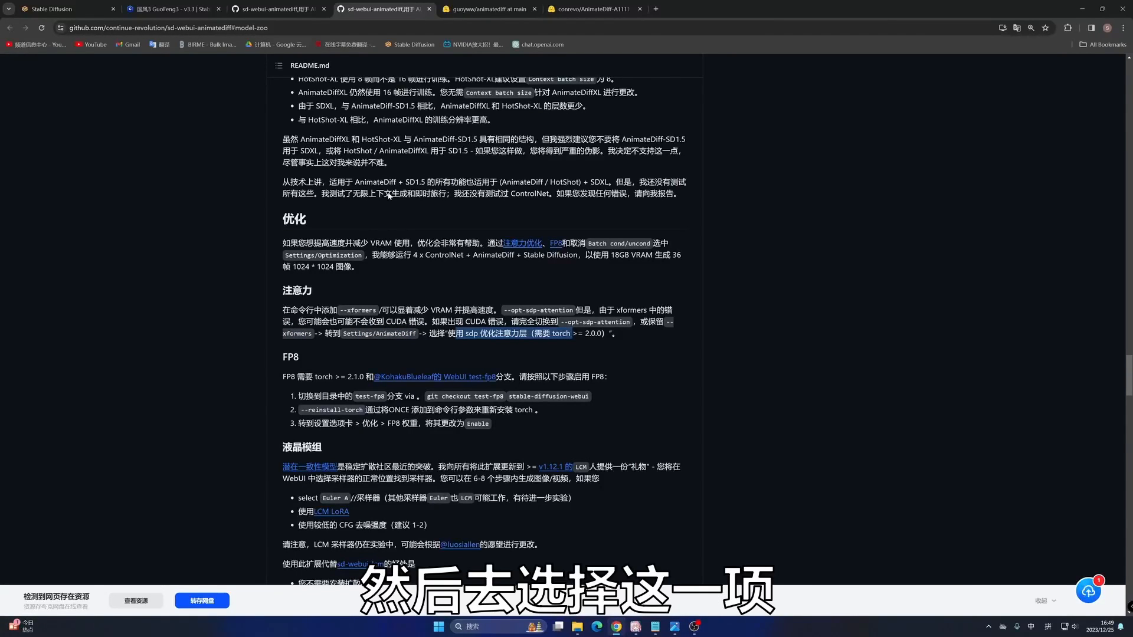
- Switch to the Stable Diffusion WebUI and open the AnimateDiff settings page to examine the attention layer optimization choices
left_click(68, 10)
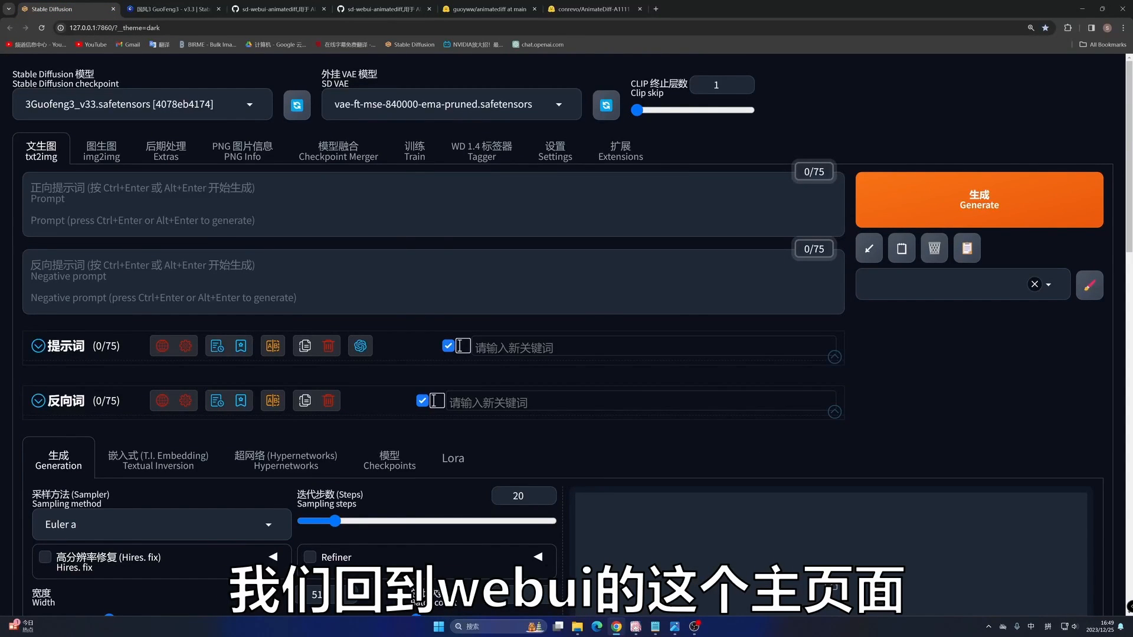
left_click(554, 151)
scroll(41, 319, "down", 4)
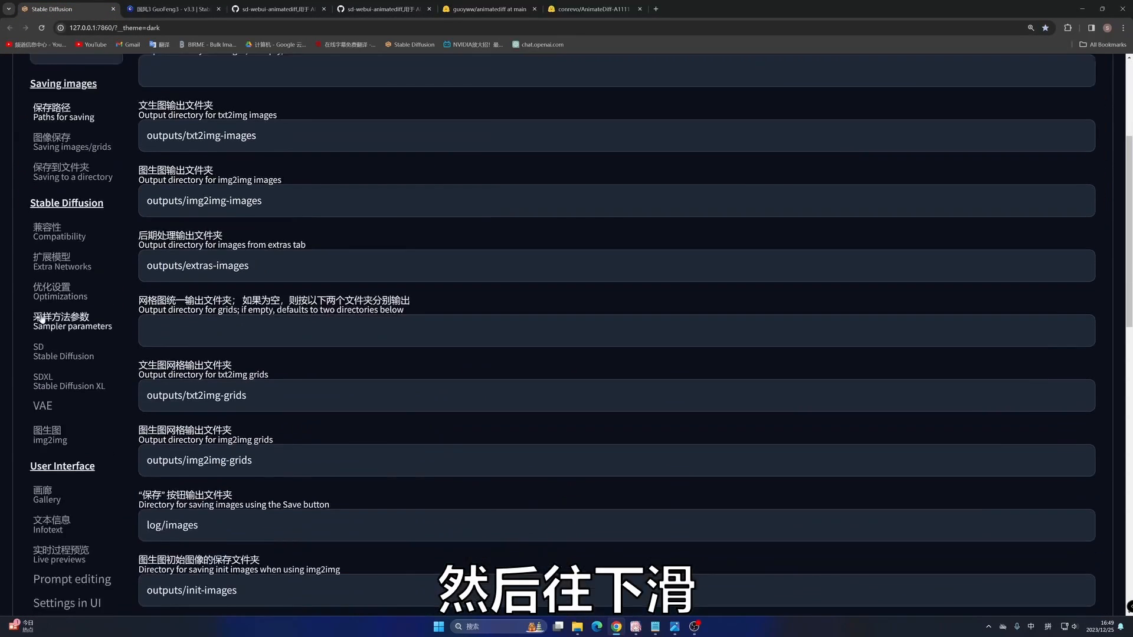
scroll(41, 319, "down", 10)
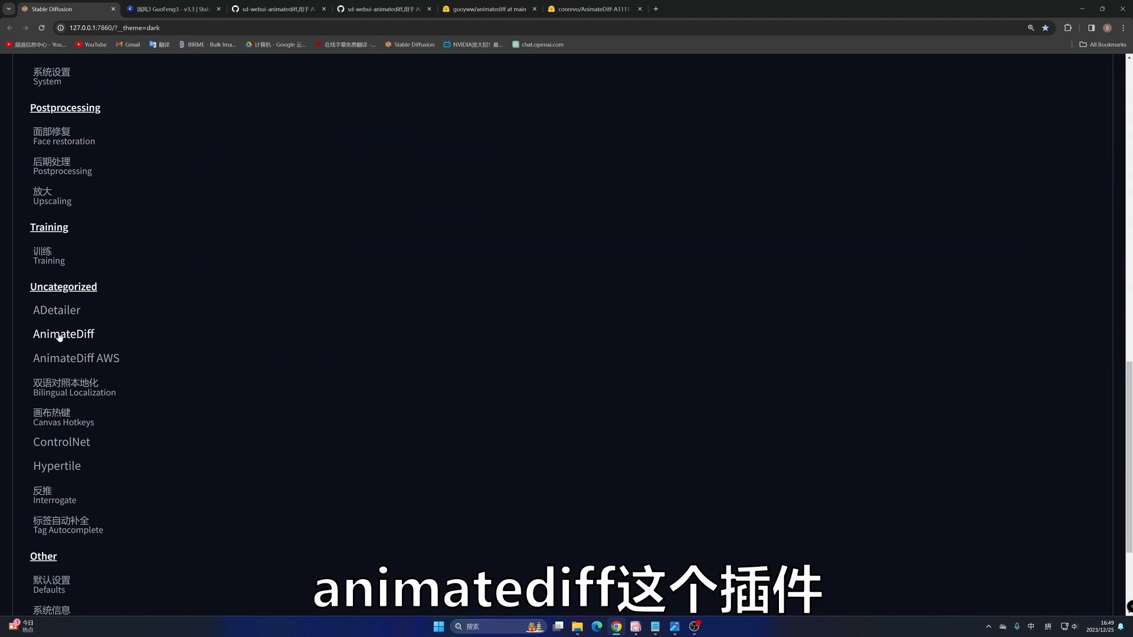
left_click(63, 335)
scroll(298, 297, "up", 8)
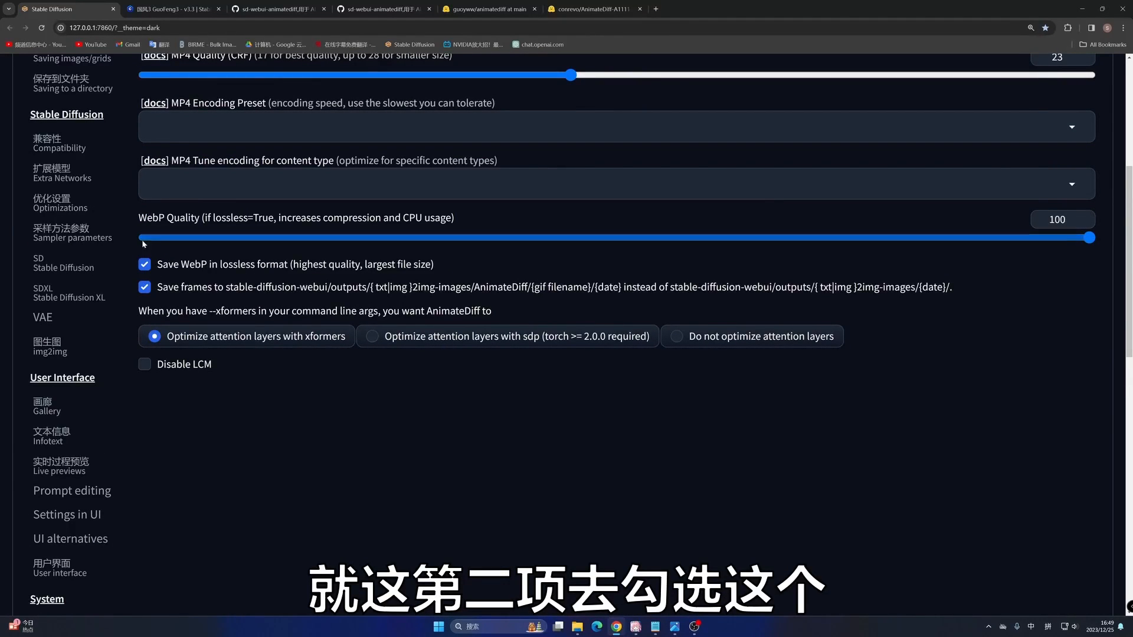
- Return to the README opened at Model Zoo and highlight the attention paragraph and the other tips on --no-half and Batch cond/uncond
left_click(408, 9)
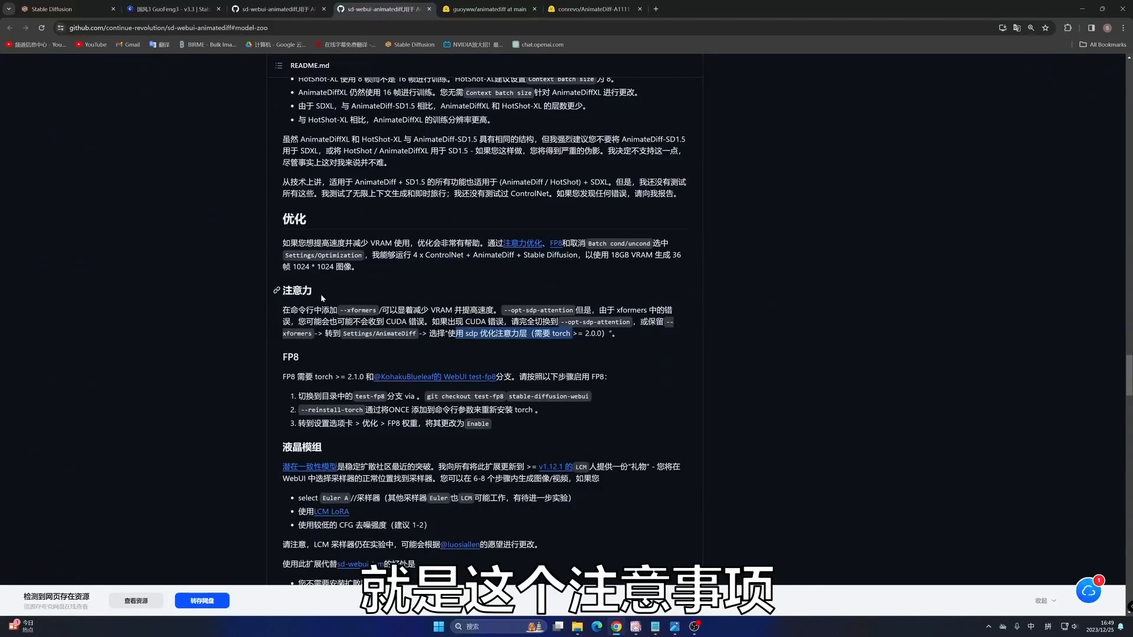
left_click_drag(307, 310, 471, 351)
scroll(451, 292, "down", 4)
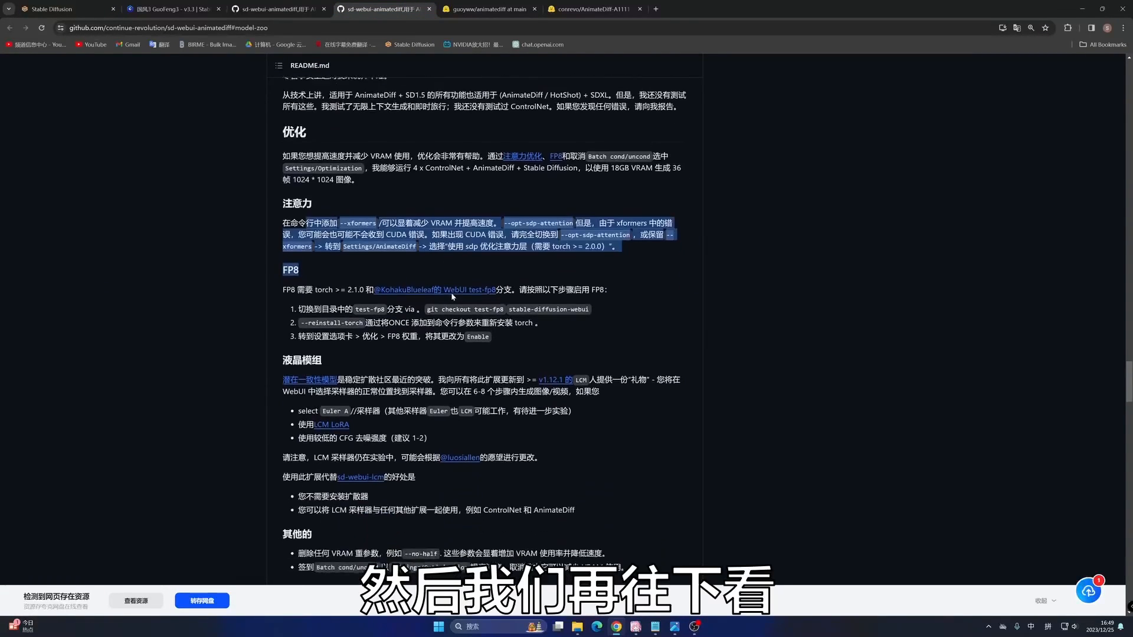
scroll(314, 298, "down", 2)
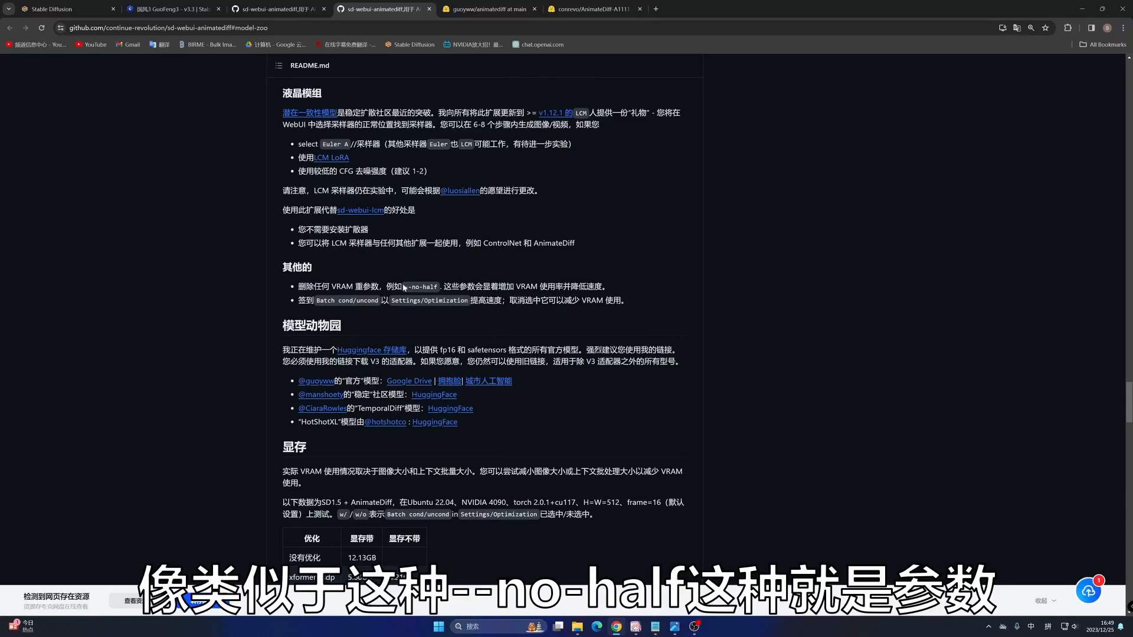
left_click_drag(404, 287, 594, 286)
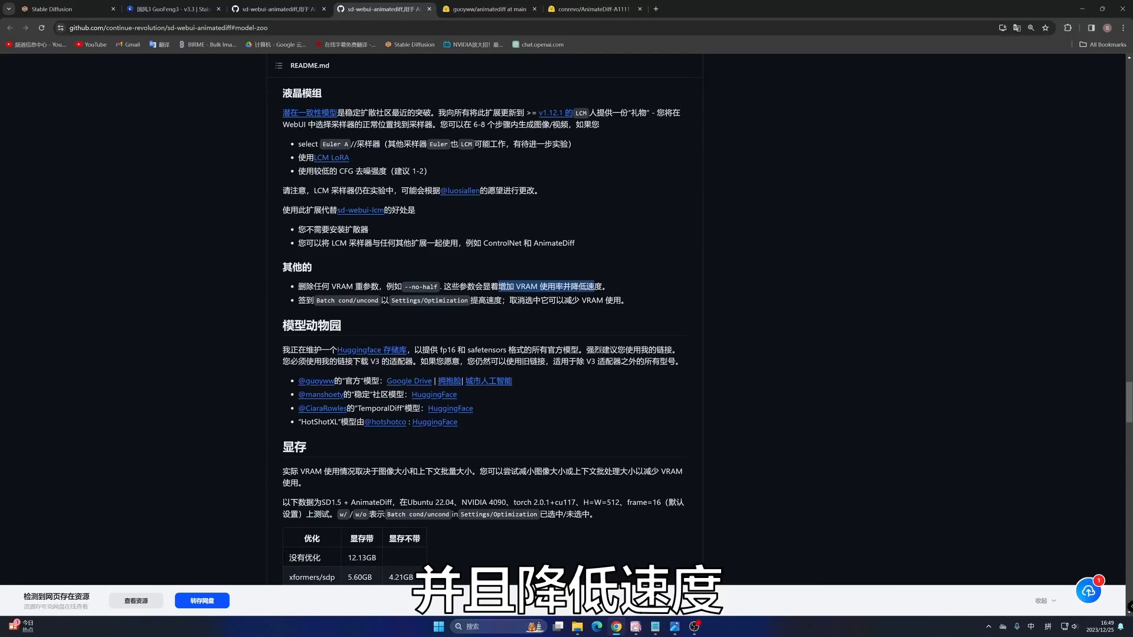
left_click_drag(437, 287, 403, 287)
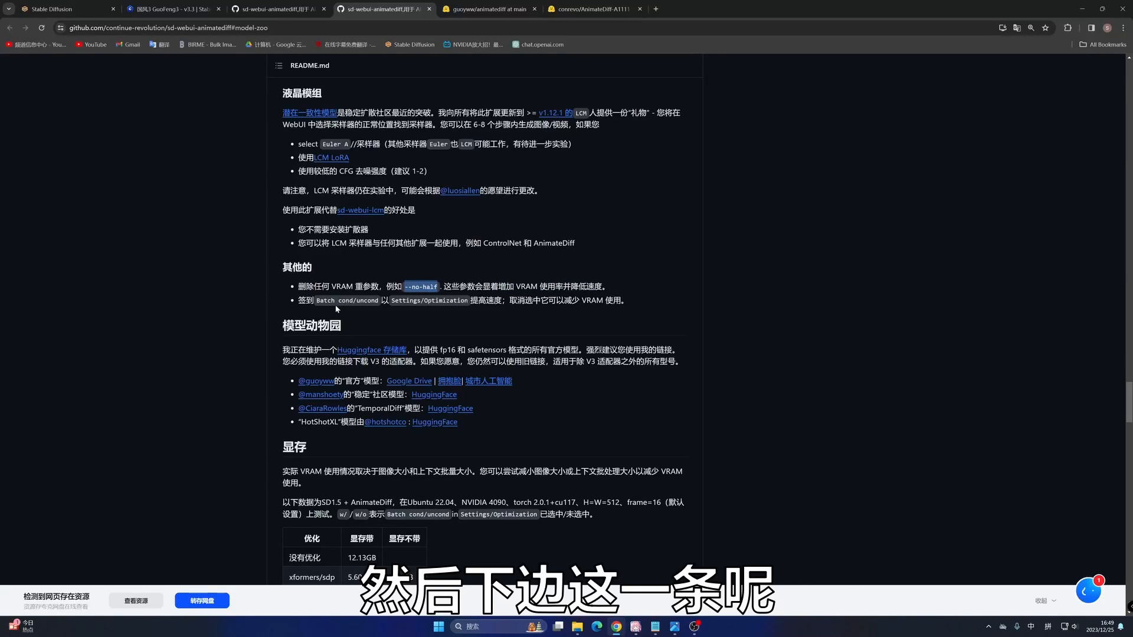
left_click_drag(348, 301, 552, 300)
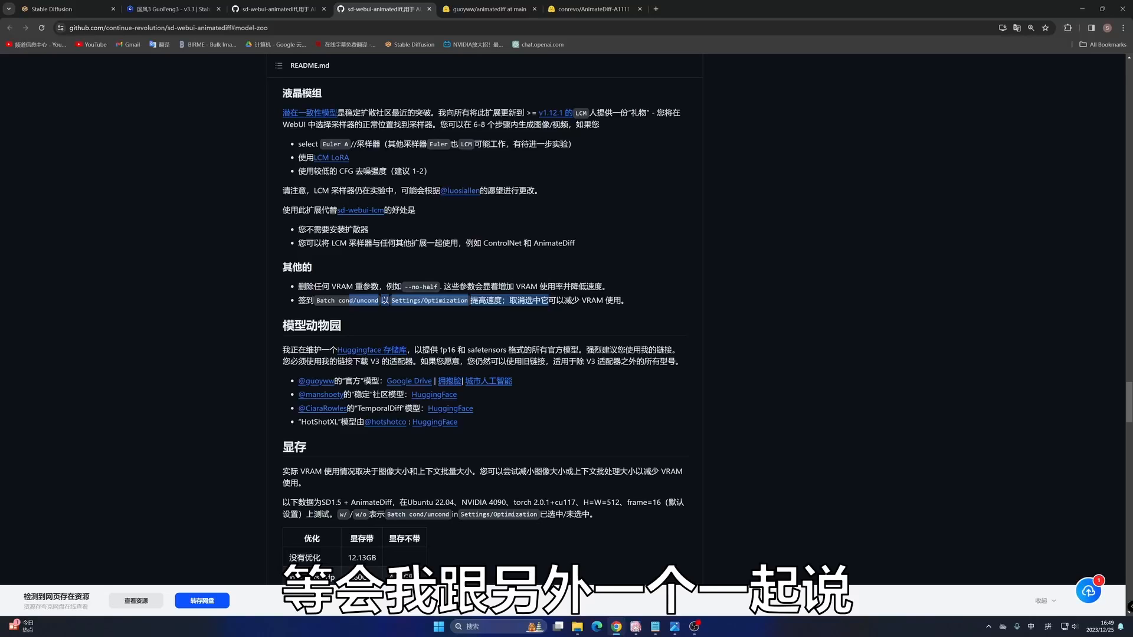
- Highlight the README's VRAM section, including the optimization table and the SDXL test notes
scroll(476, 295, "down", 5)
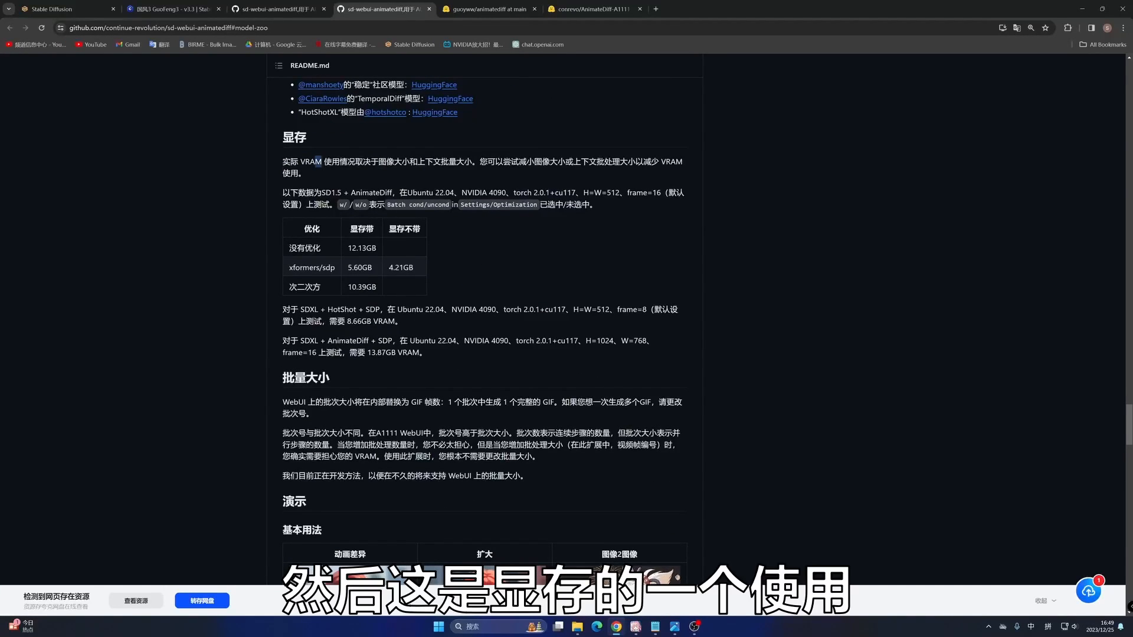
left_click_drag(318, 162, 428, 353)
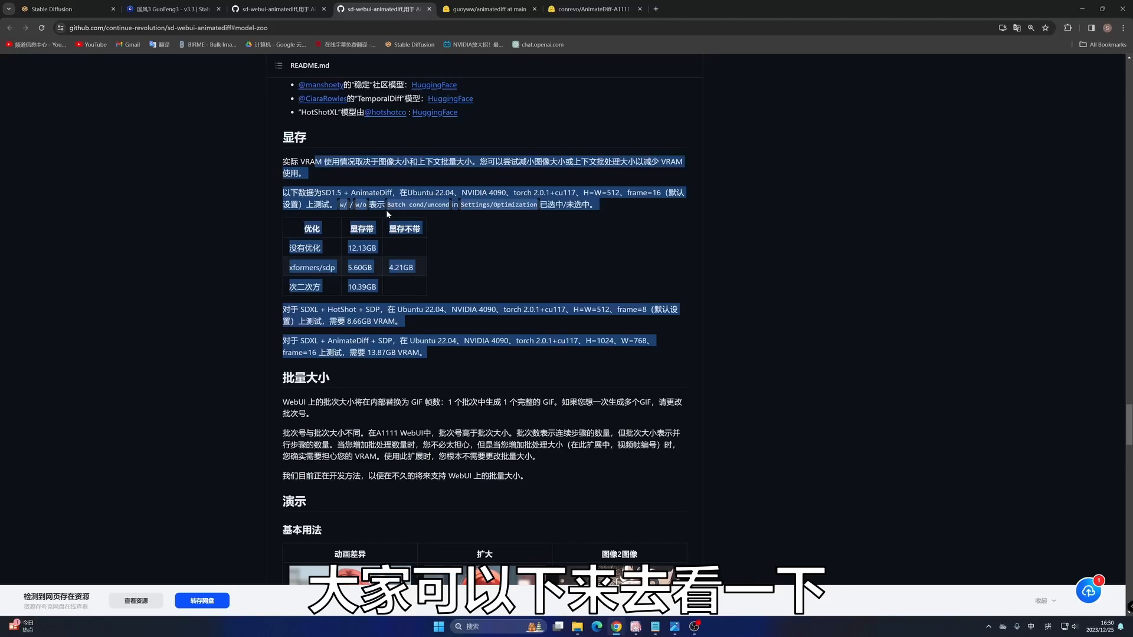
scroll(445, 203, "down", 1)
scroll(445, 203, "down", 2)
scroll(460, 192, "up", 4)
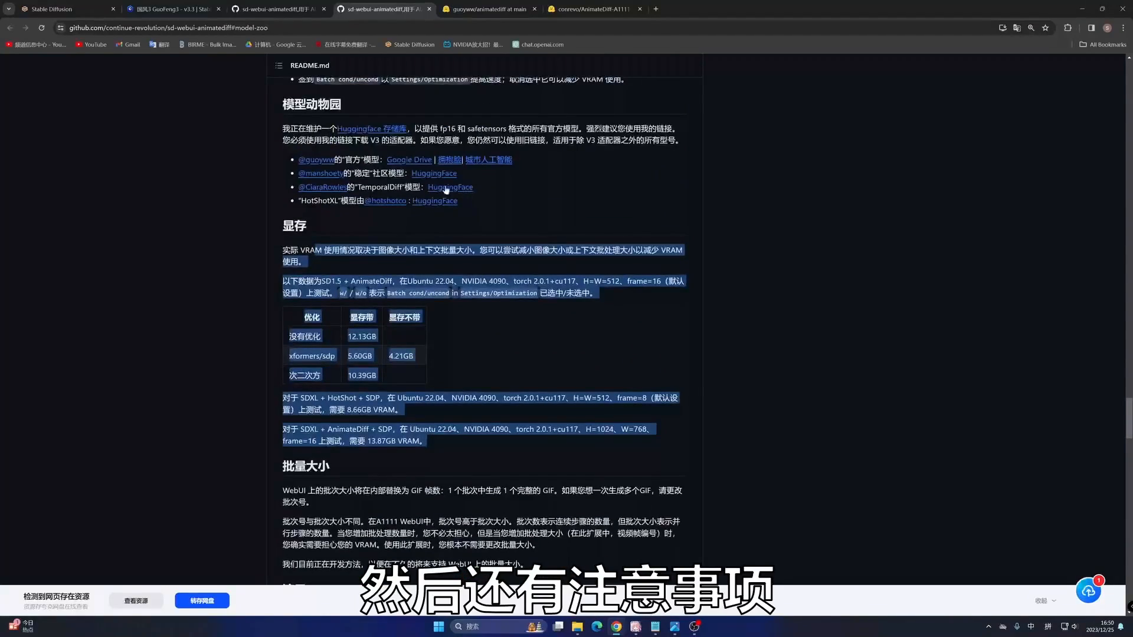
- Switch to the other translated README and highlight the how-to-use note on Pad prompt/negative prompt to be same length and unrelated GIFs
left_click(306, 6)
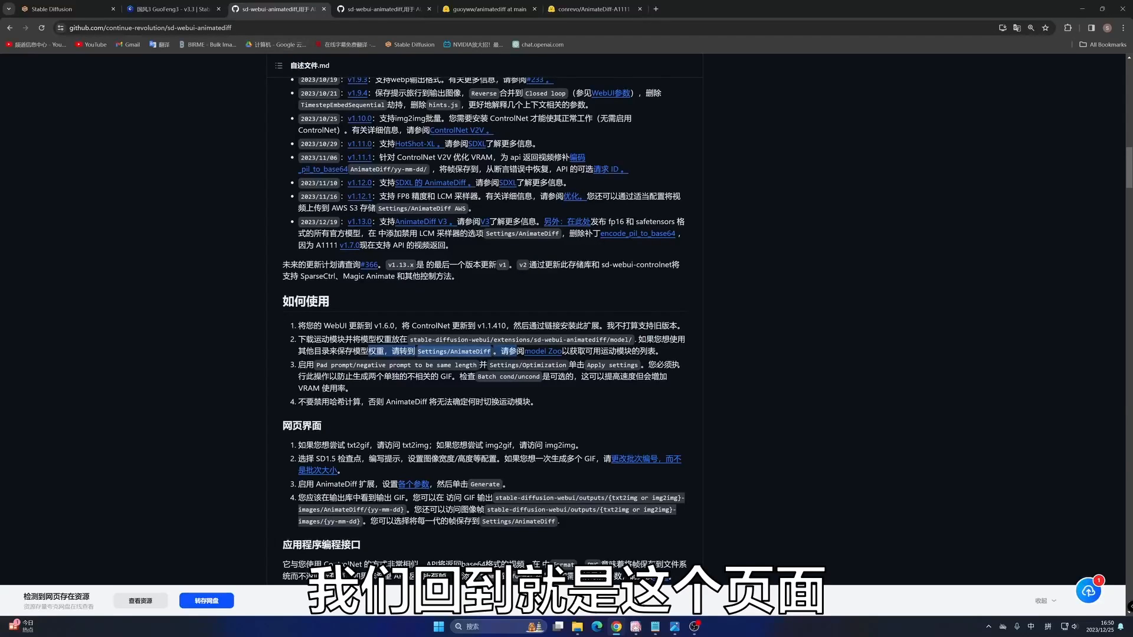
scroll(331, 246, "down", 3)
scroll(355, 250, "up", 2)
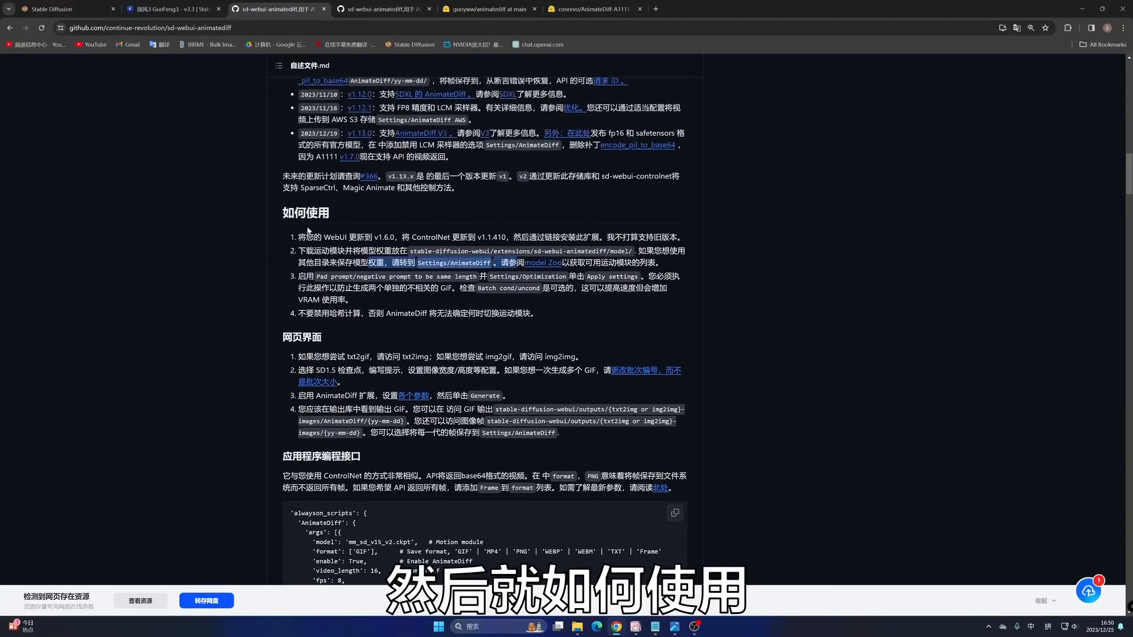
left_click_drag(316, 276, 477, 276)
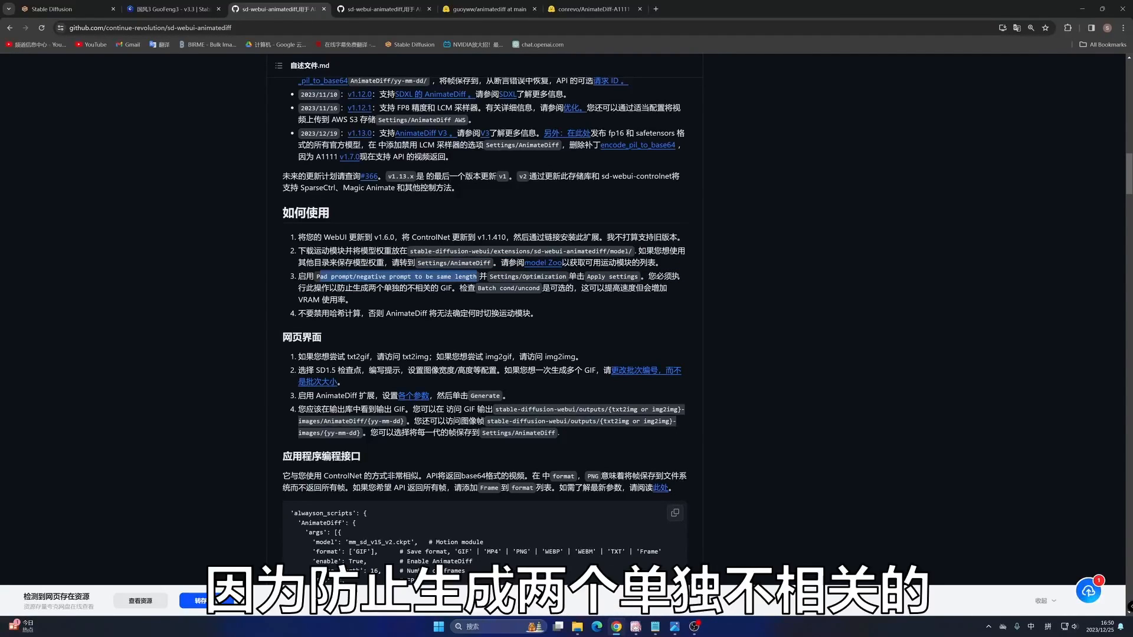
left_click_drag(360, 288, 452, 288)
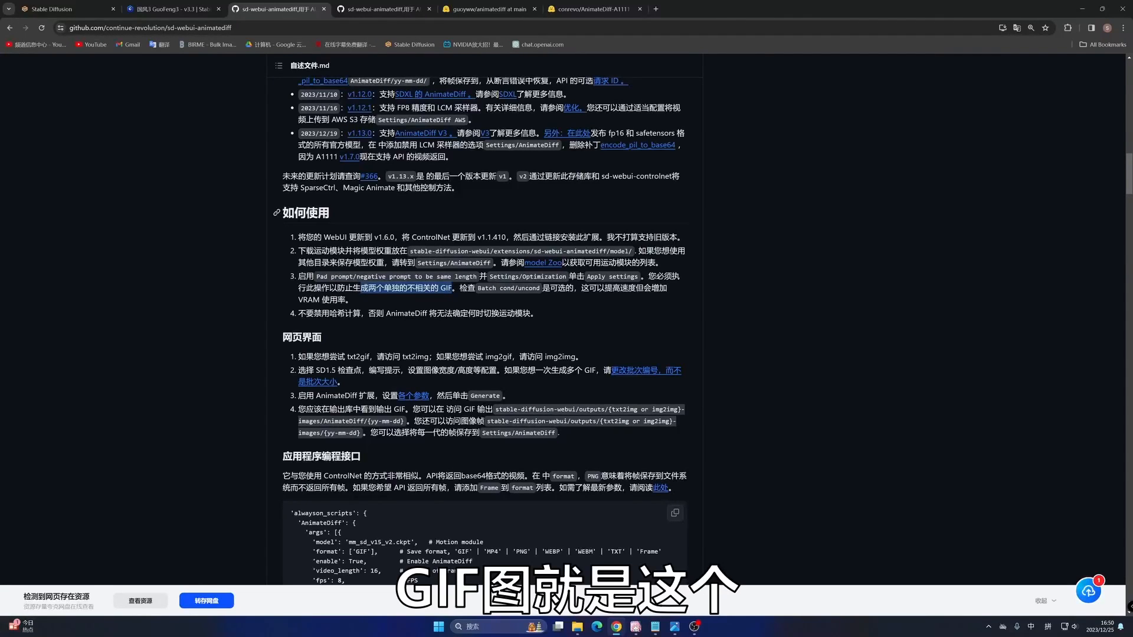
- Return to the WebUI settings and open the Optimizations page to check the Pad prompt/negative prompt to be same length option
left_click(52, 8)
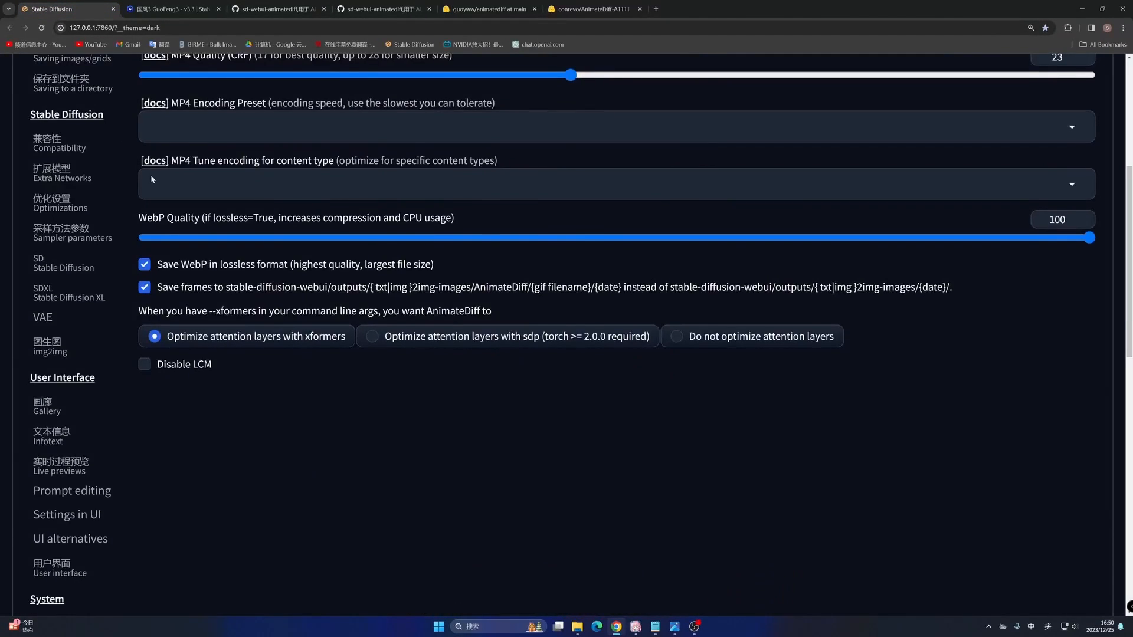
scroll(150, 175, "up", 5)
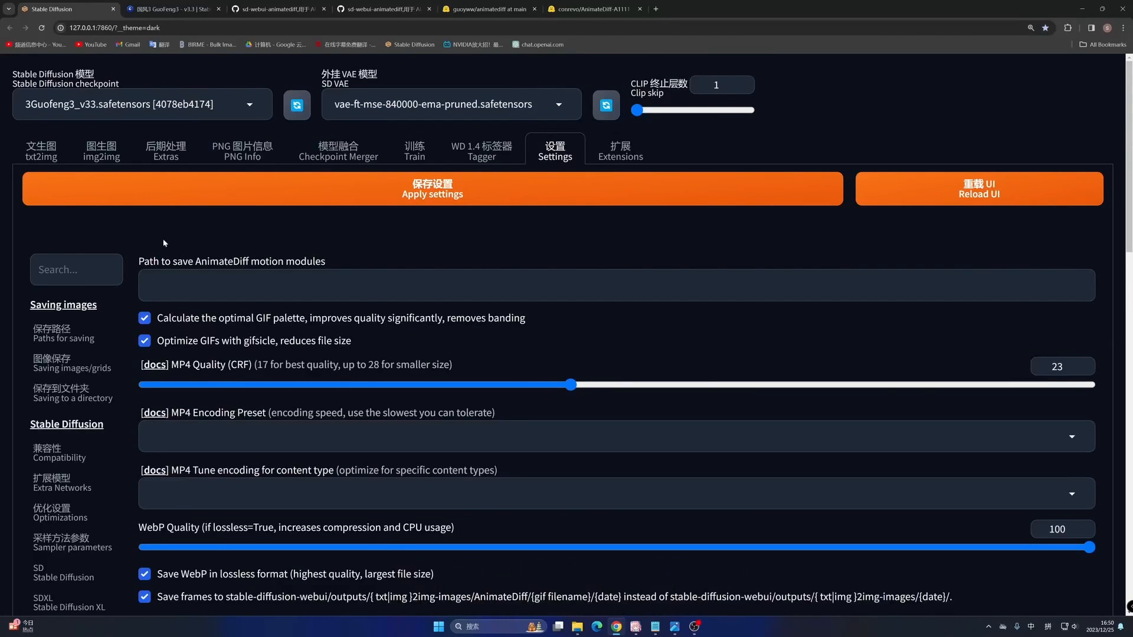
scroll(91, 281, "down", 3)
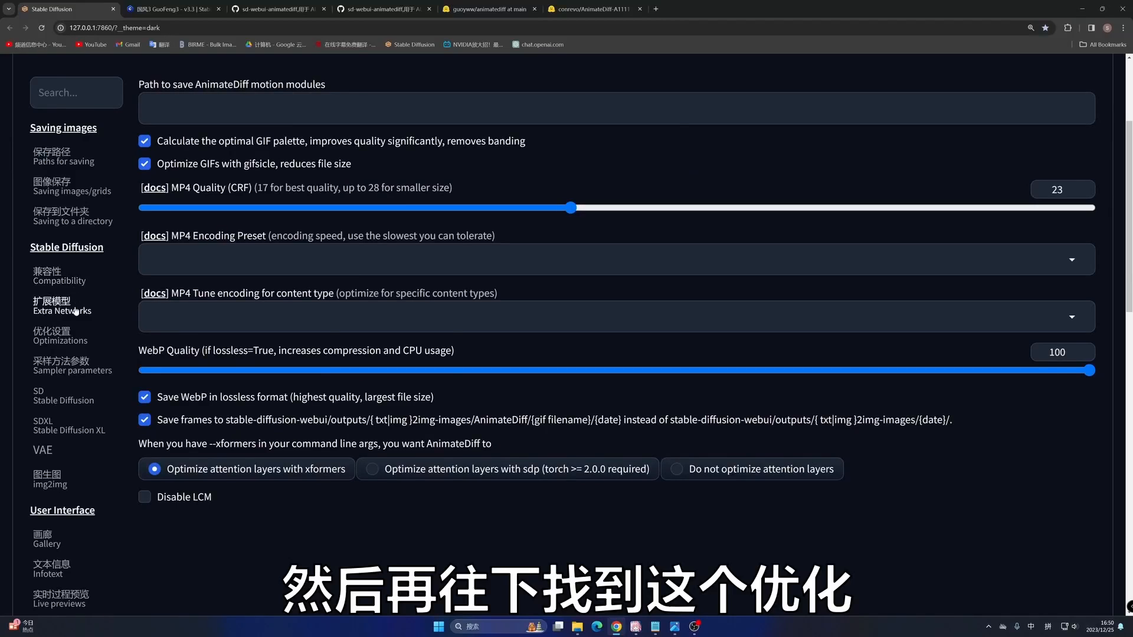
left_click(52, 339)
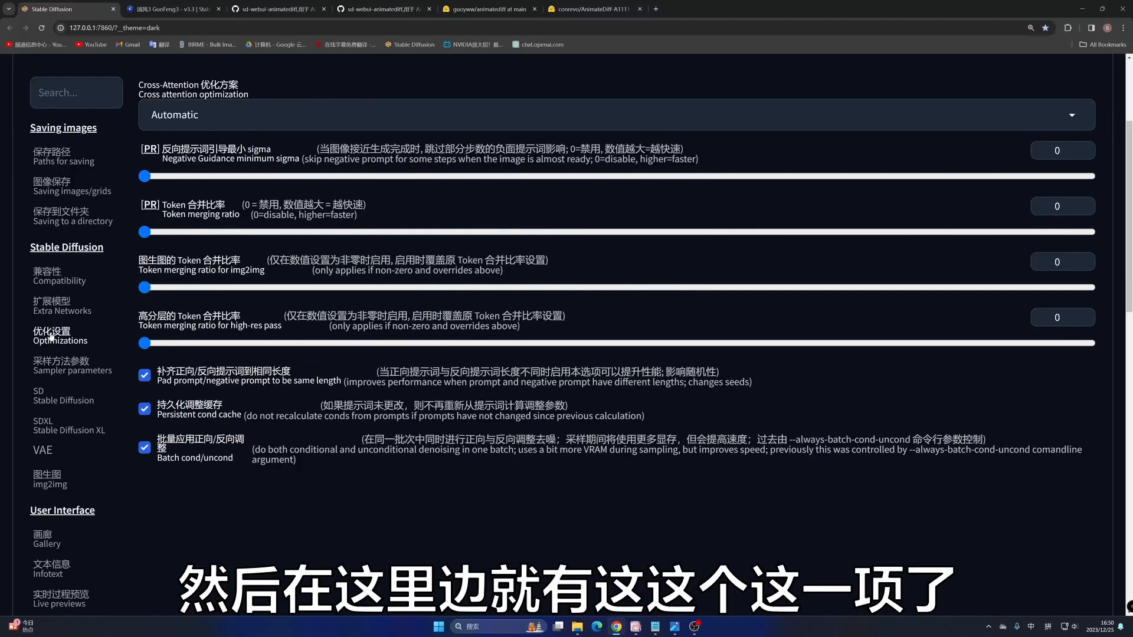
scroll(165, 393, "down", 2)
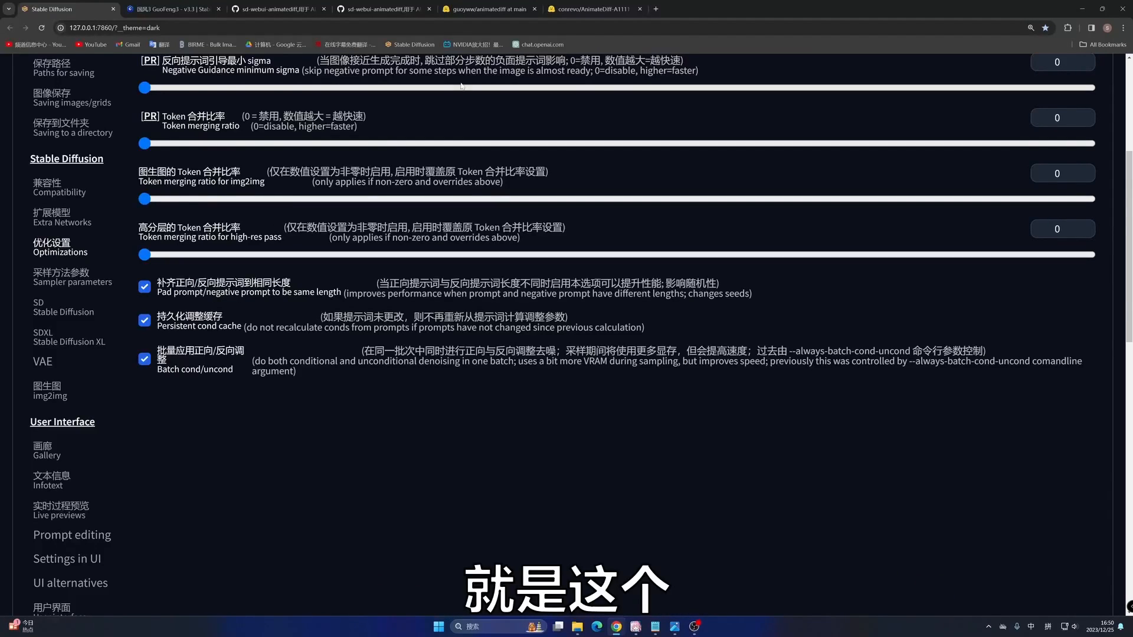
- Highlight the README's Batch cond/uncond note on speed, and compare it with that option on the WebUI's Optimizations page
left_click(278, 9)
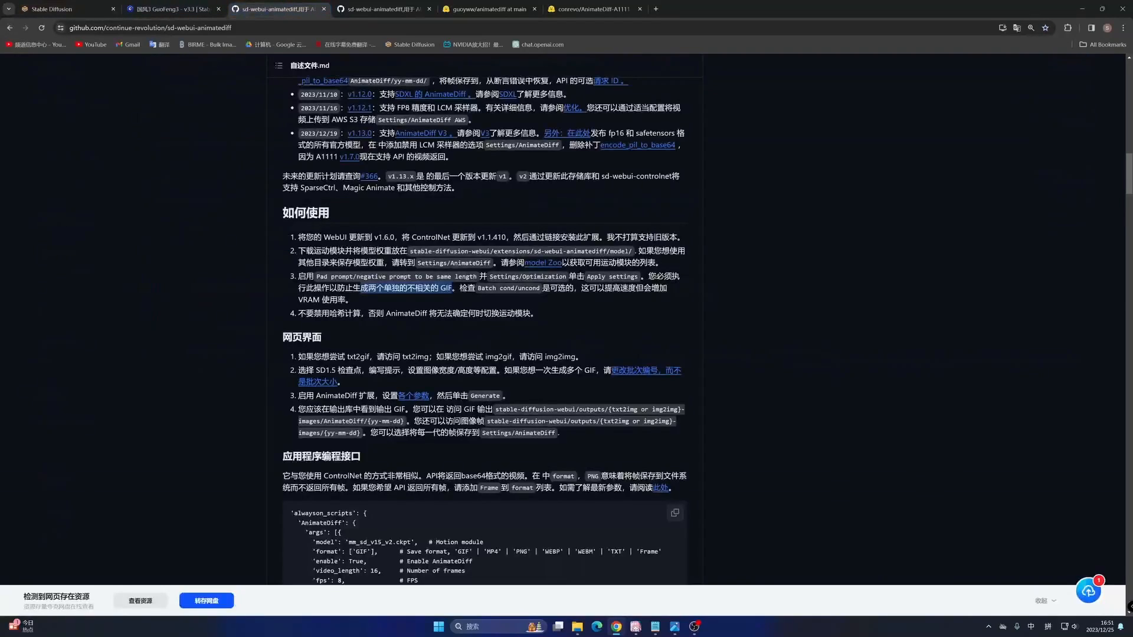
left_click_drag(478, 288, 574, 288)
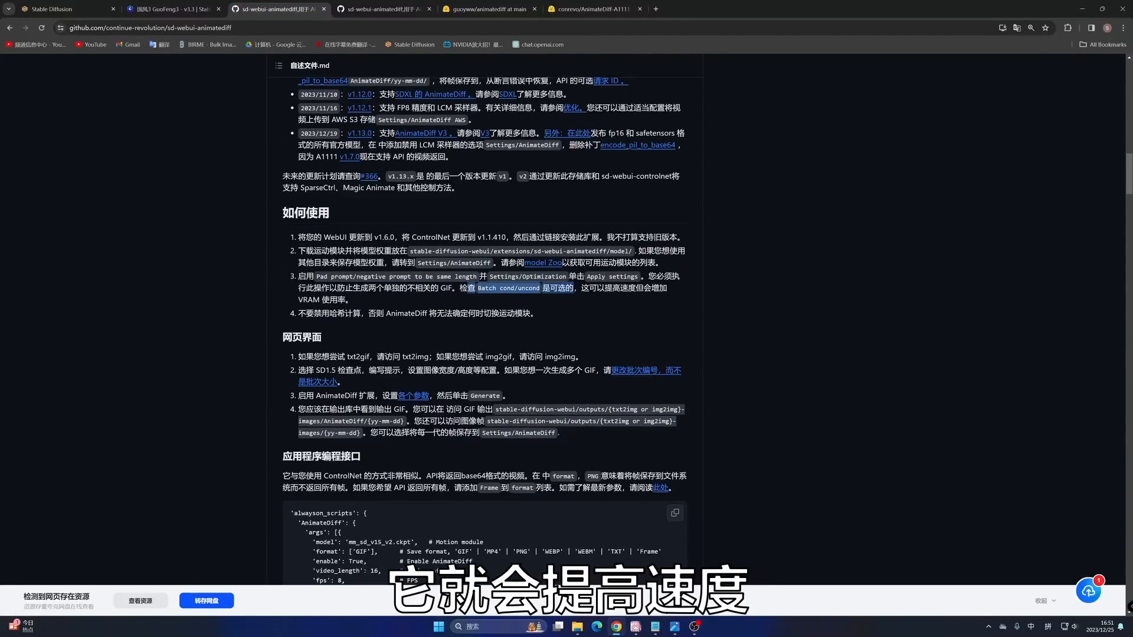
left_click_drag(605, 288, 651, 288)
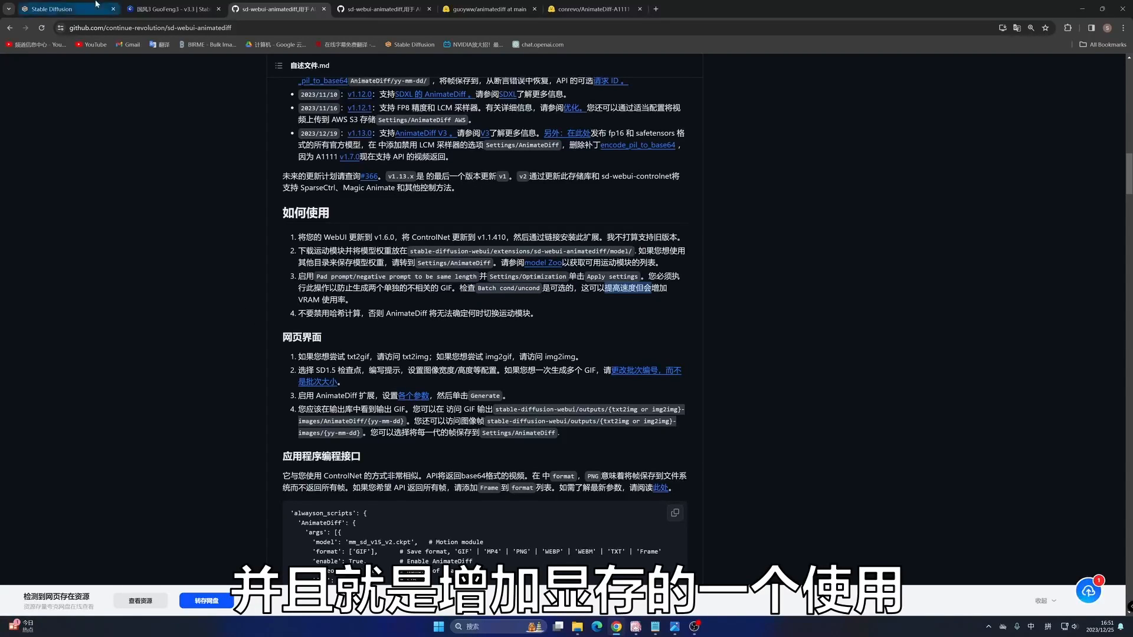
left_click(54, 9)
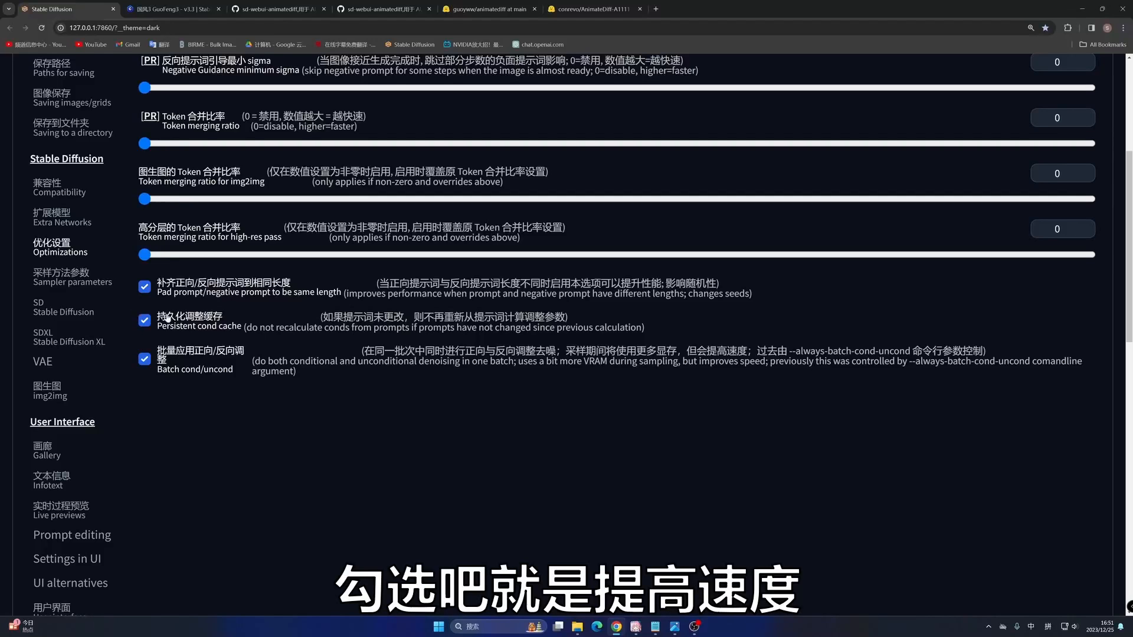
scroll(258, 341, "up", 4)
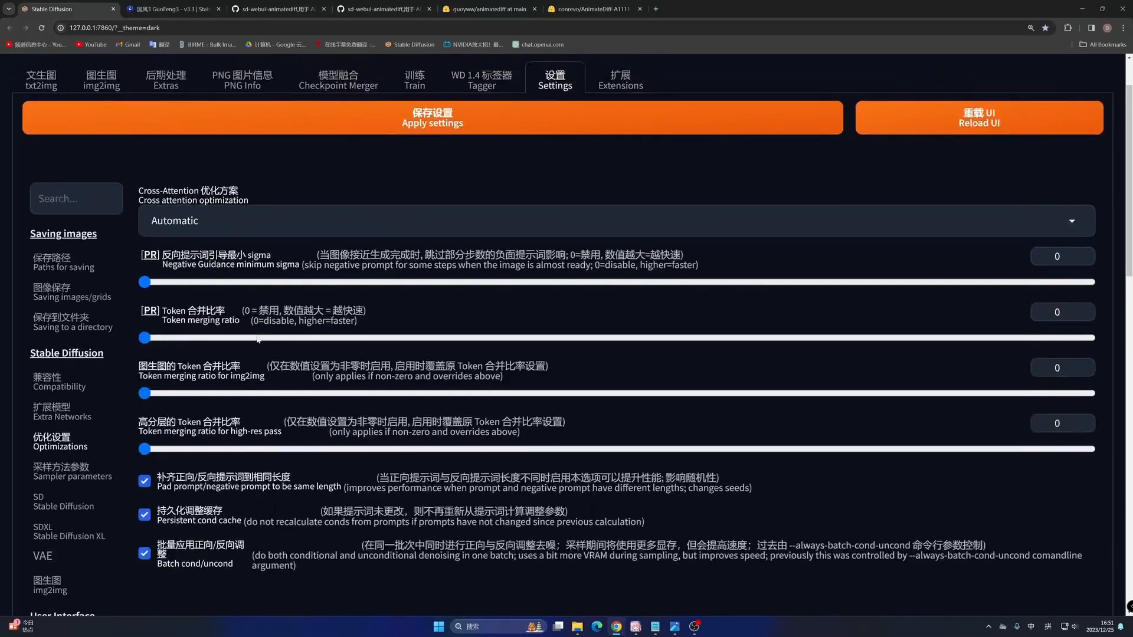
scroll(274, 357, "down", 2)
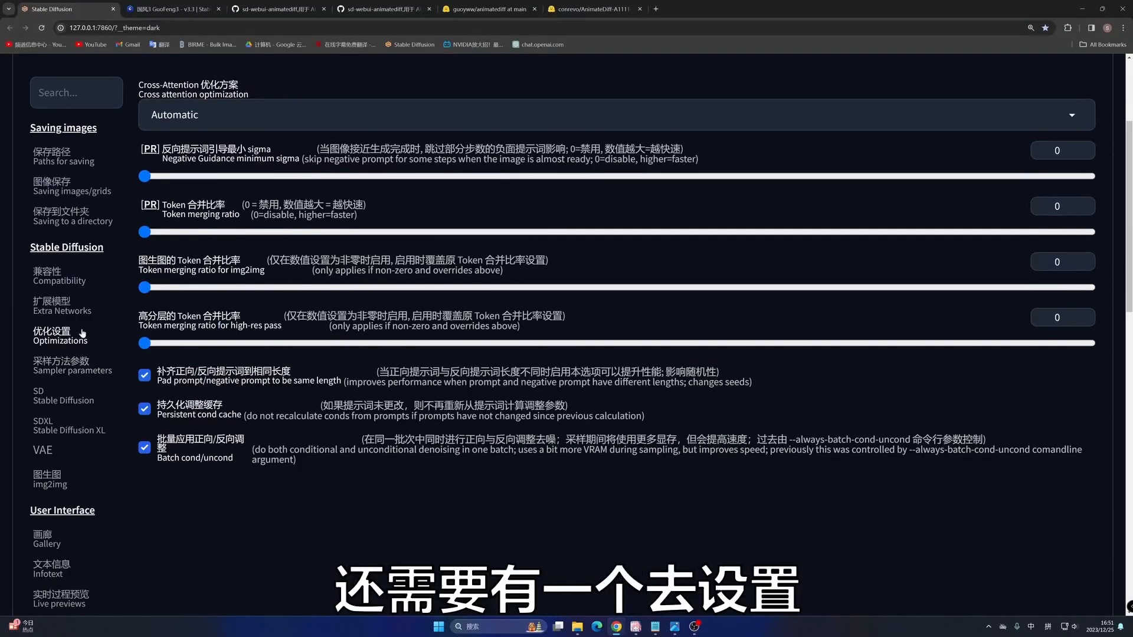
- Open the AnimateDiff settings page again and review the GIF palette and gifsicle optimization options
scroll(501, 151, "up", 3)
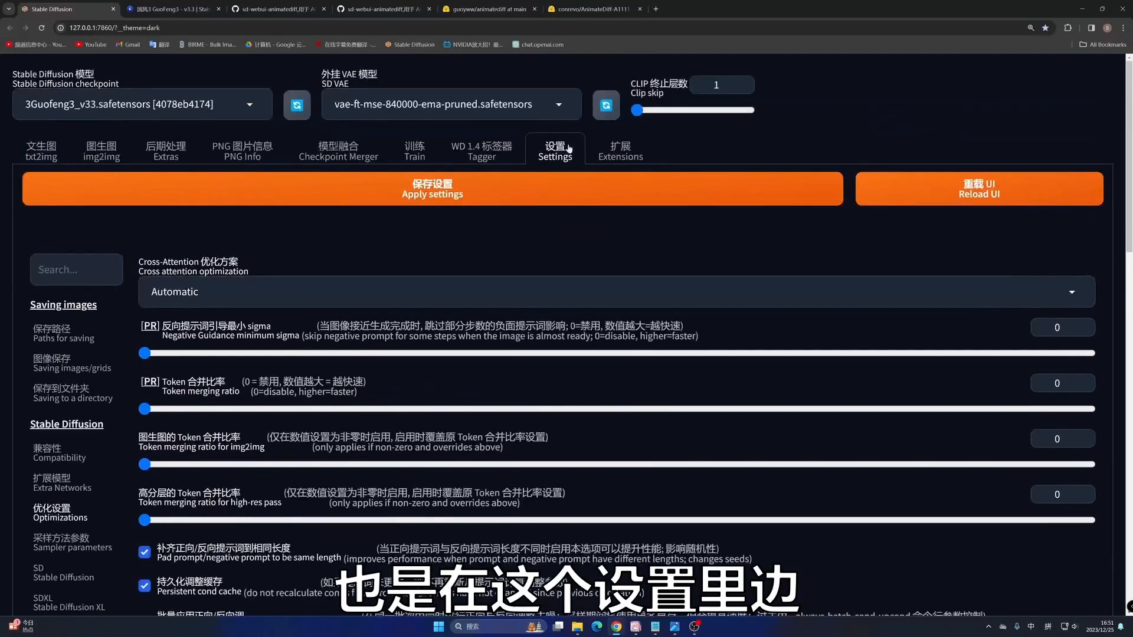
scroll(72, 338, "down", 14)
scroll(72, 340, "down", 5)
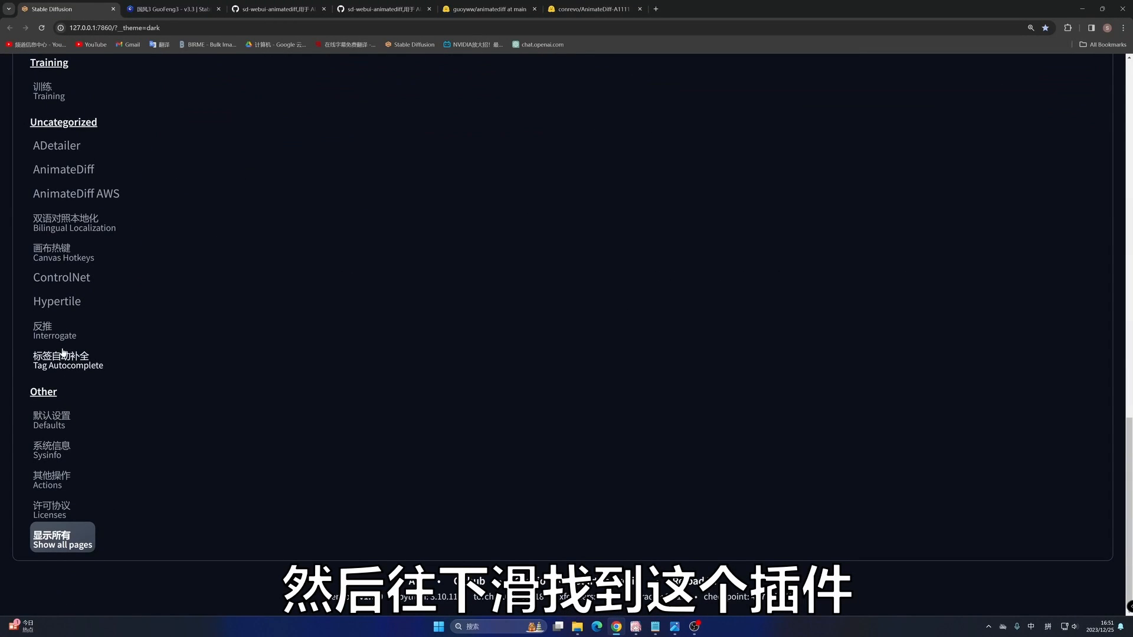
scroll(45, 269, "up", 2)
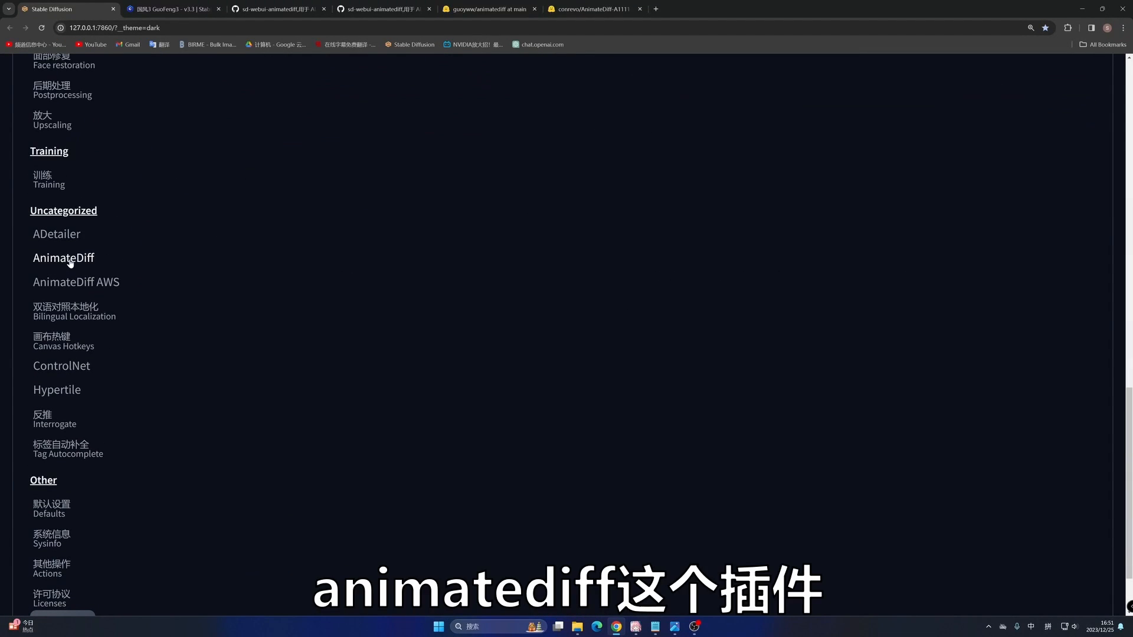
scroll(365, 219, "up", 15)
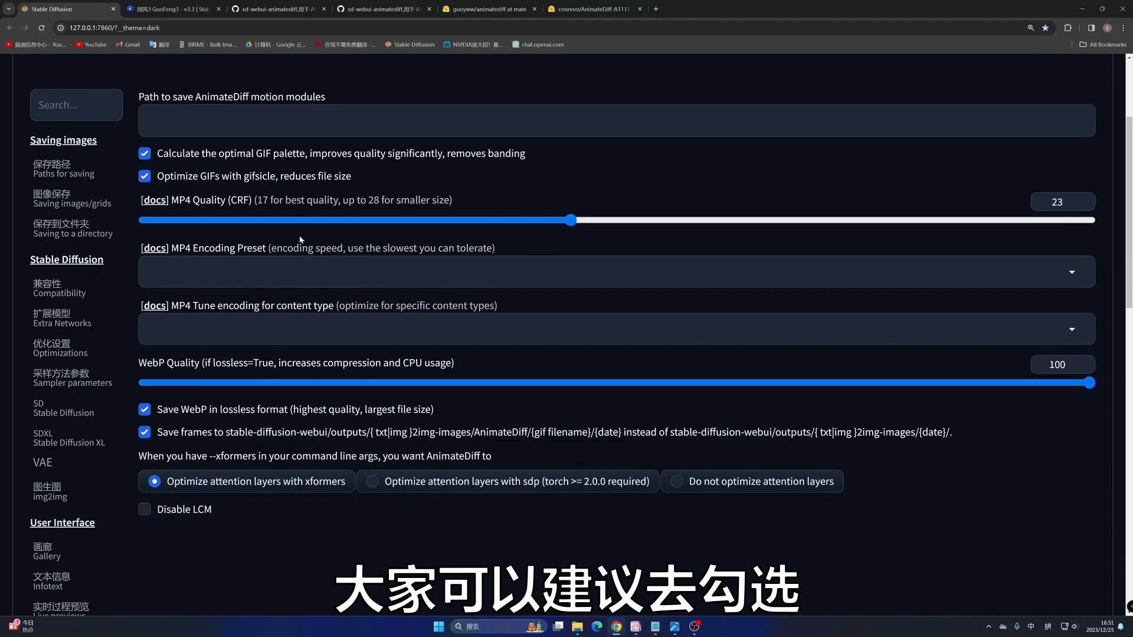
- Apply the WebUI settings and reload the UI
scroll(366, 272, "up", 3)
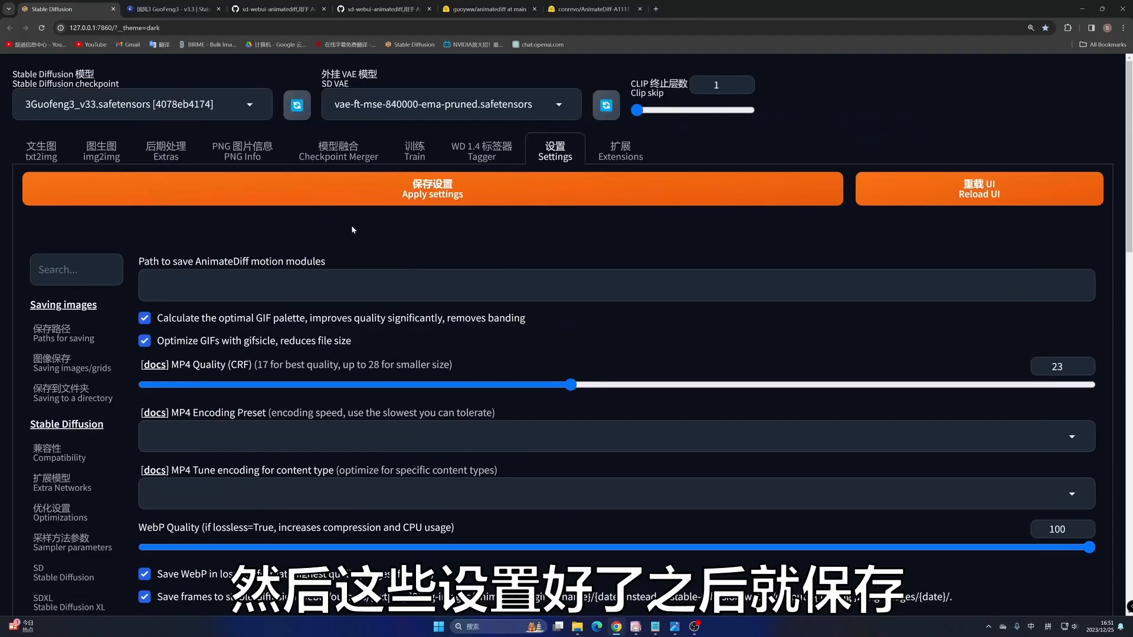
left_click(434, 194)
left_click(991, 186)
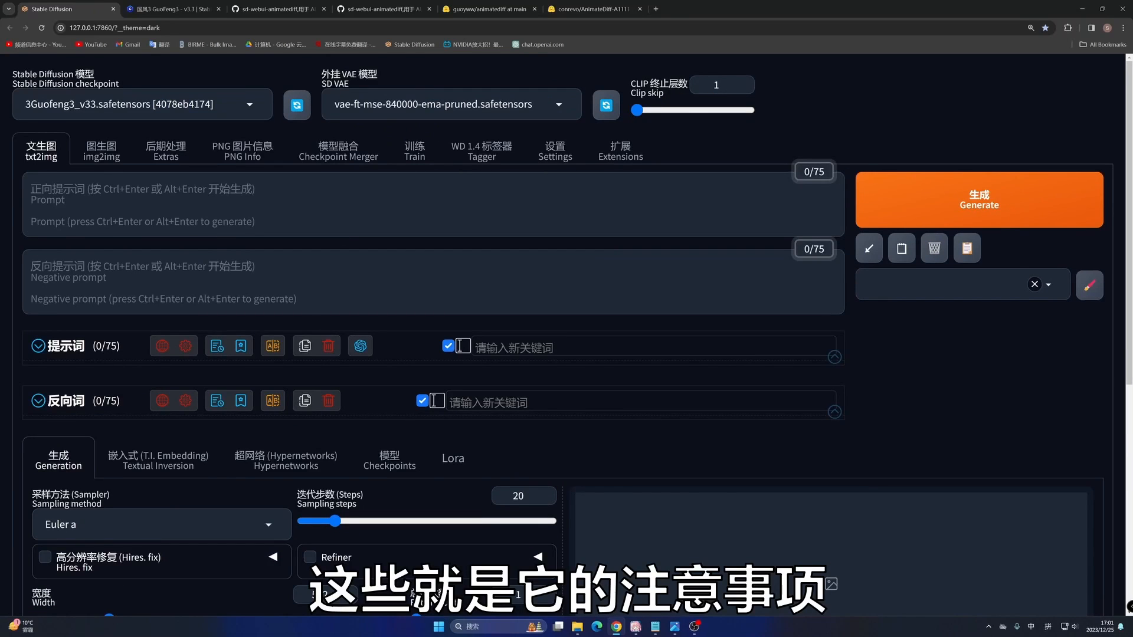
- Highlight the README's note against disabling hash calculation, and check the model hash calculation option in the 绘世 launcher's advanced options
left_click(272, 10)
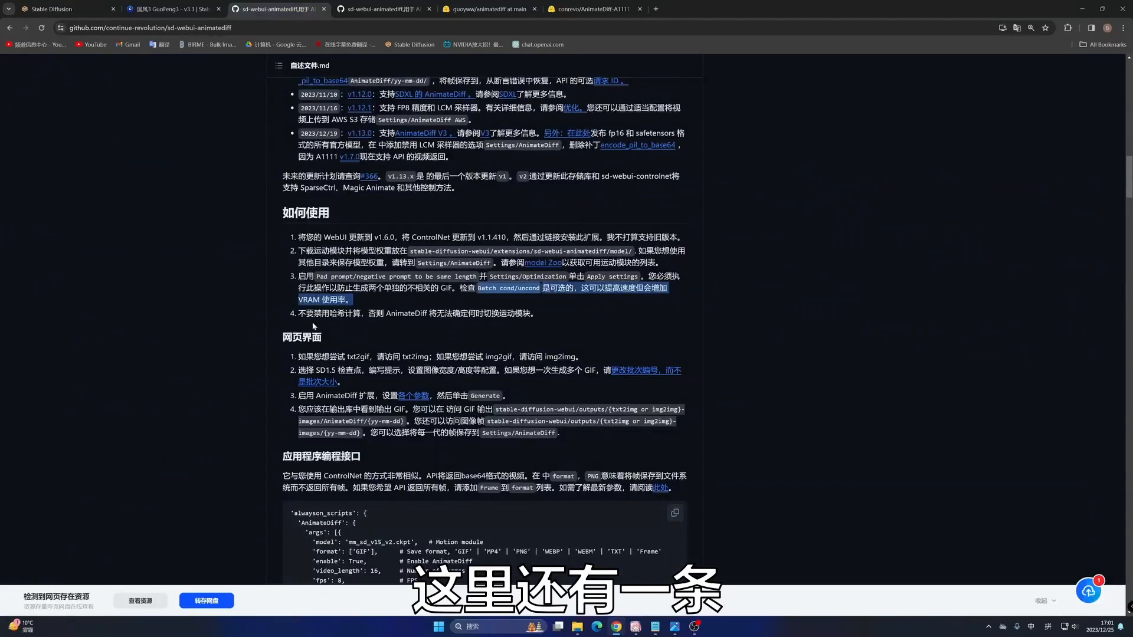
left_click_drag(314, 313, 531, 313)
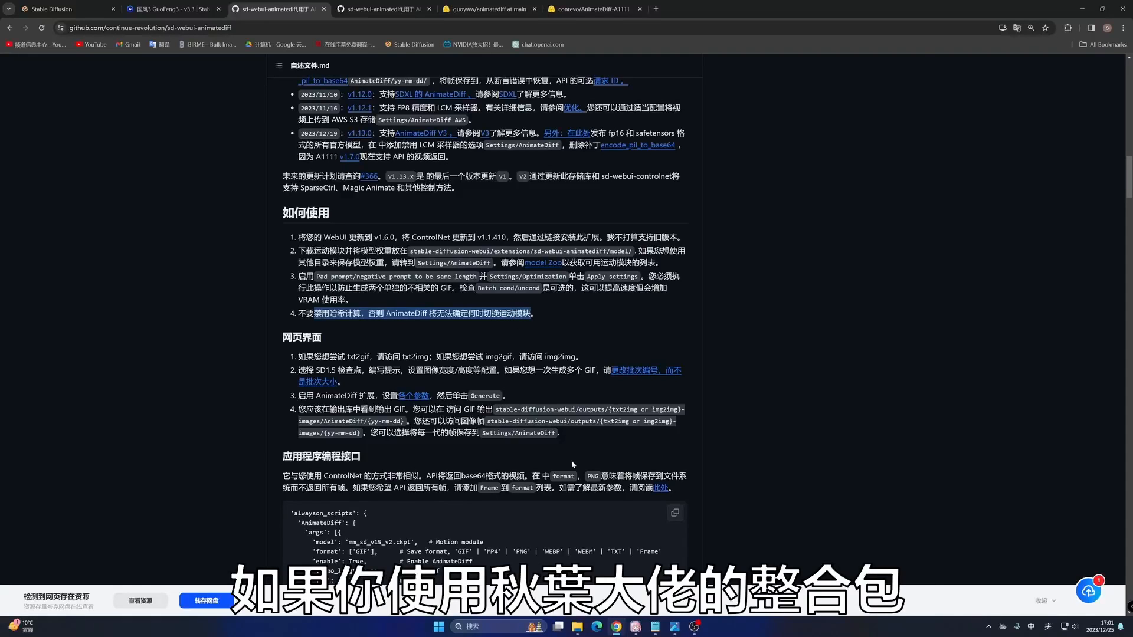
left_click(635, 624)
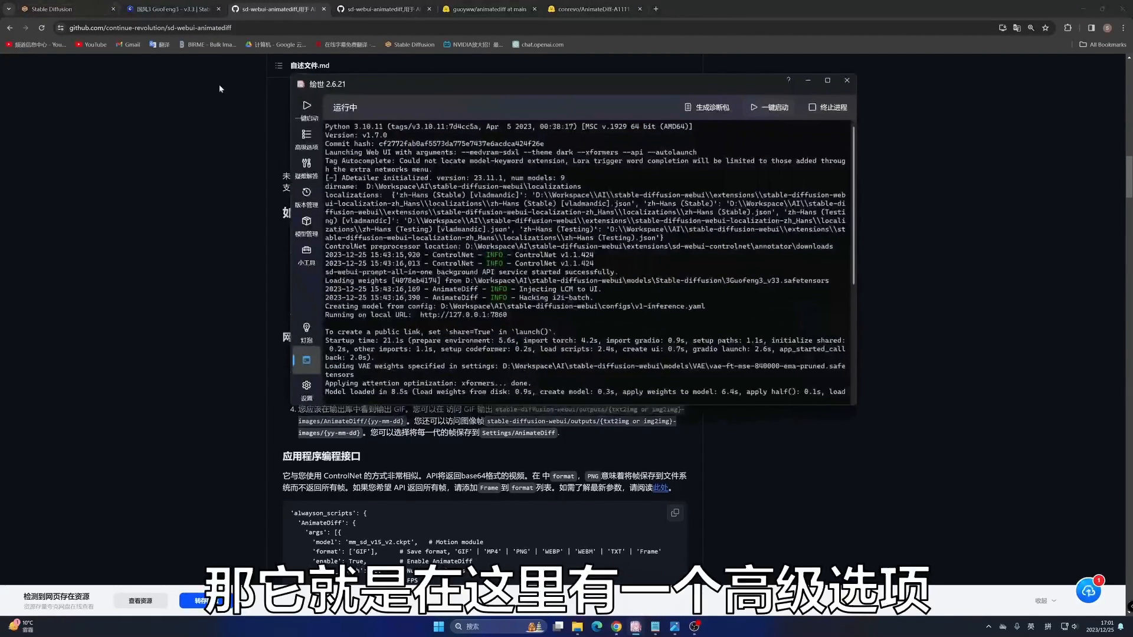
left_click(308, 135)
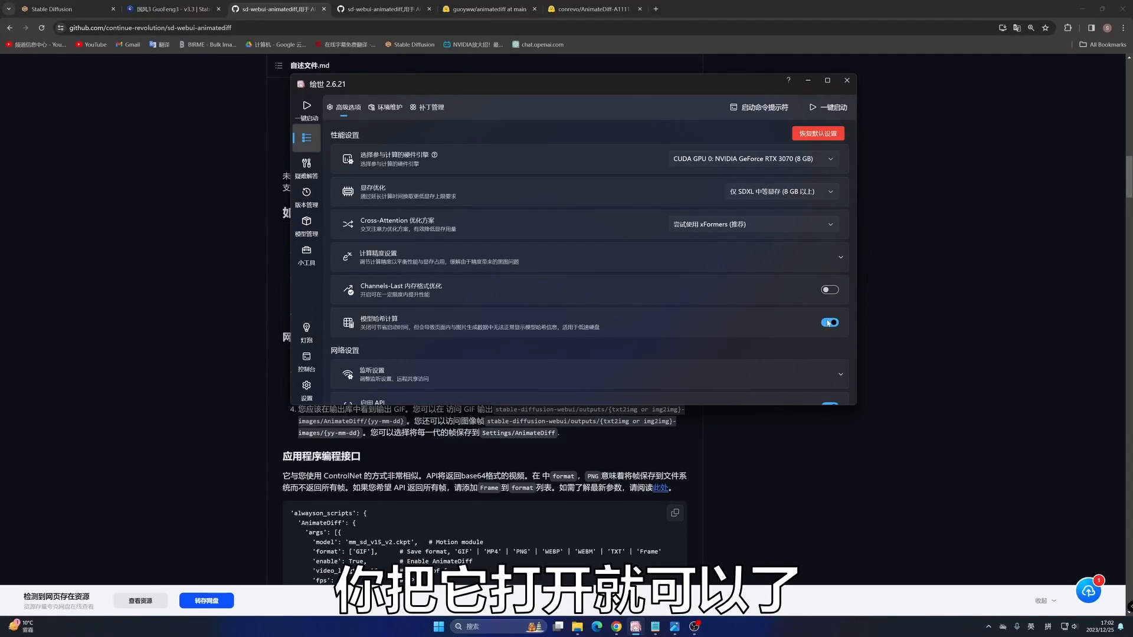
left_click(808, 80)
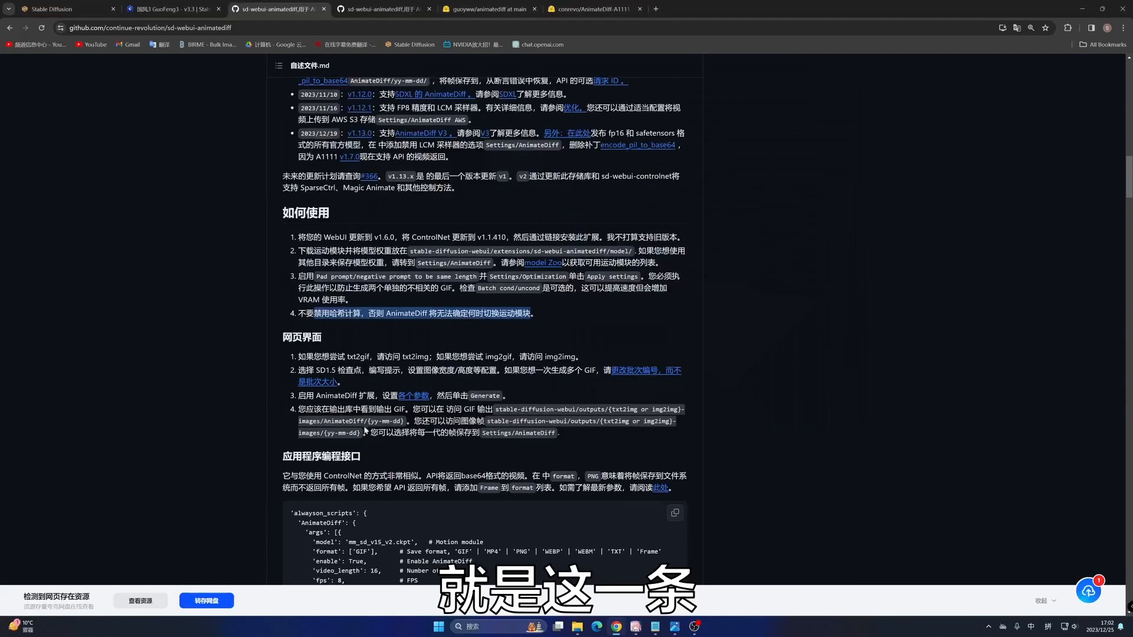
- Return to the WebUI's txt2img page and expand the AnimateDiff parameters
left_click(47, 9)
scroll(127, 251, "down", 5)
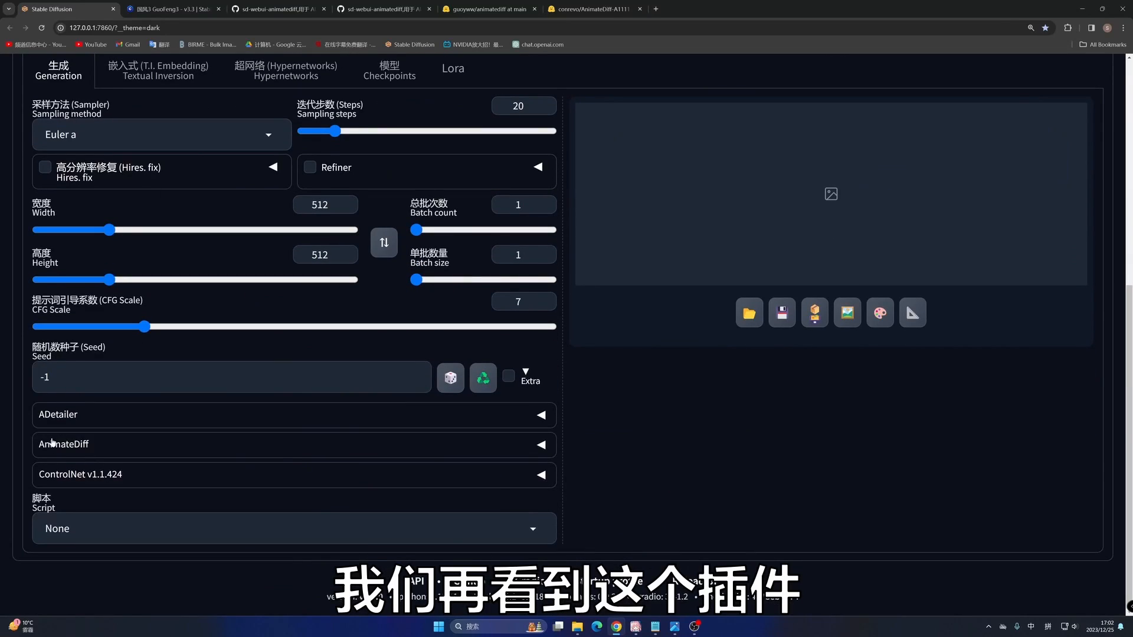
left_click(56, 447)
scroll(215, 271, "down", 4)
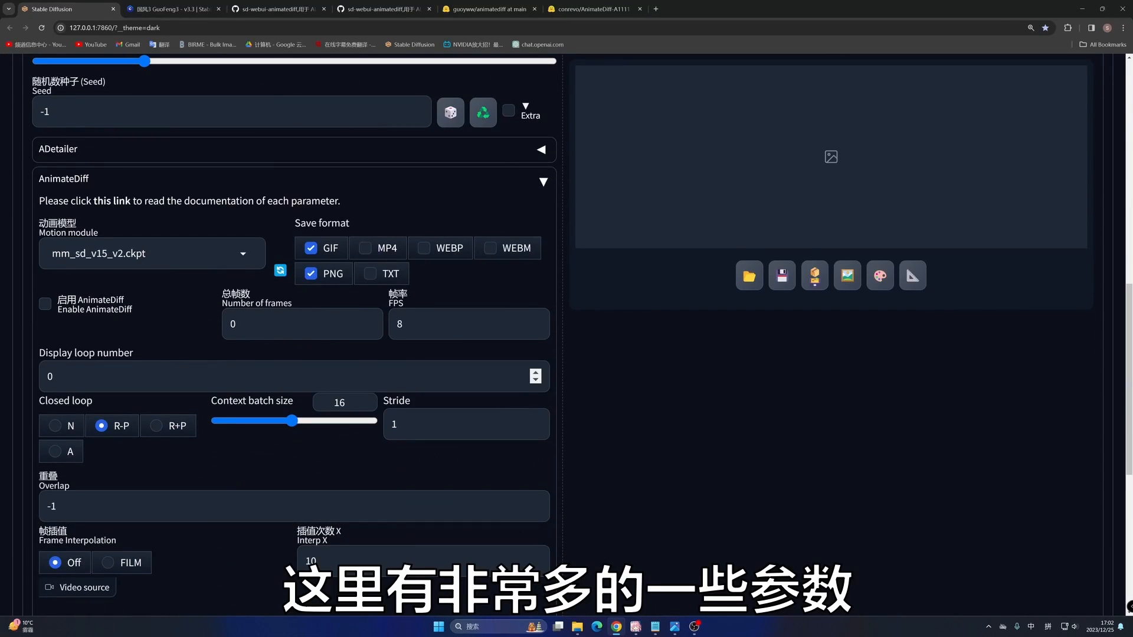
- Find the WebUI parameters section in the AnimateDiff README and highlight its save format description
left_click(281, 8)
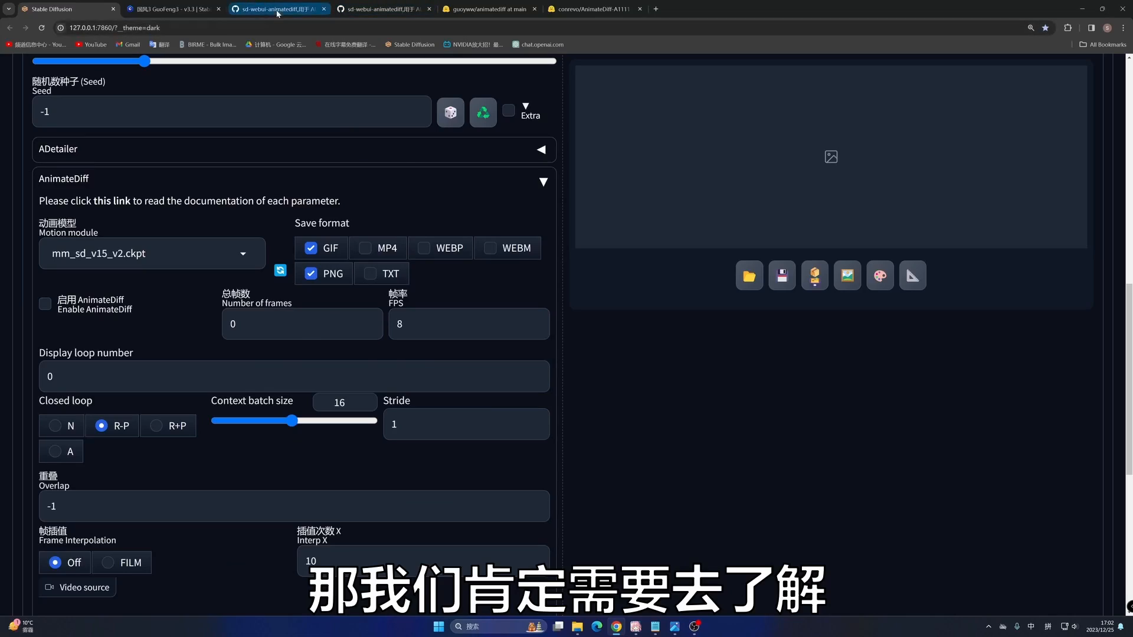
scroll(502, 242, "down", 10)
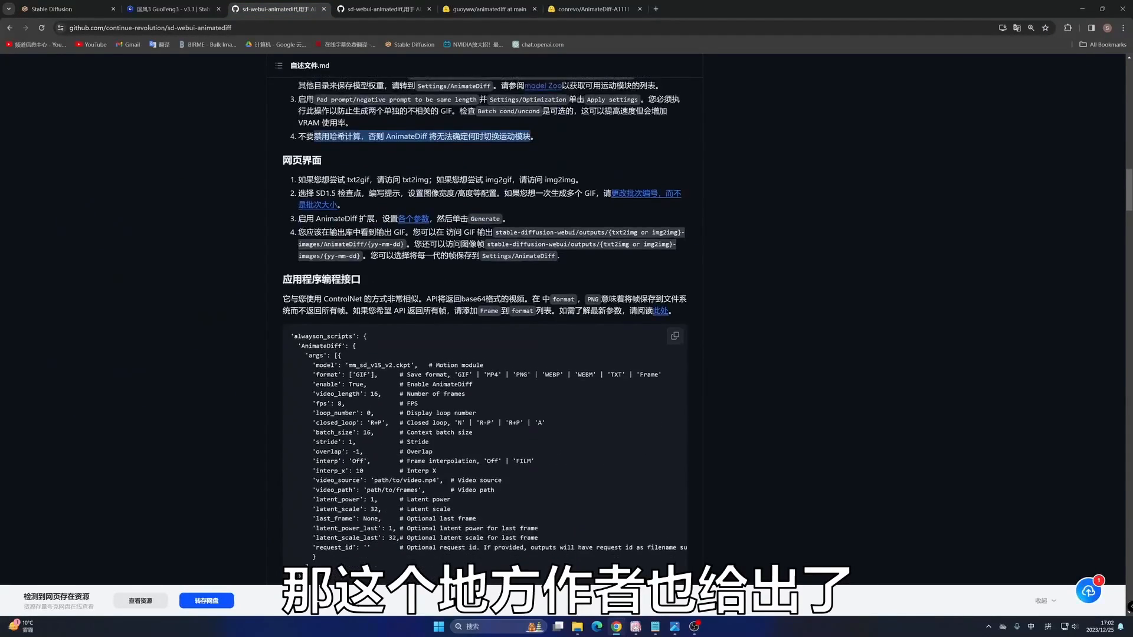
scroll(502, 241, "down", 1)
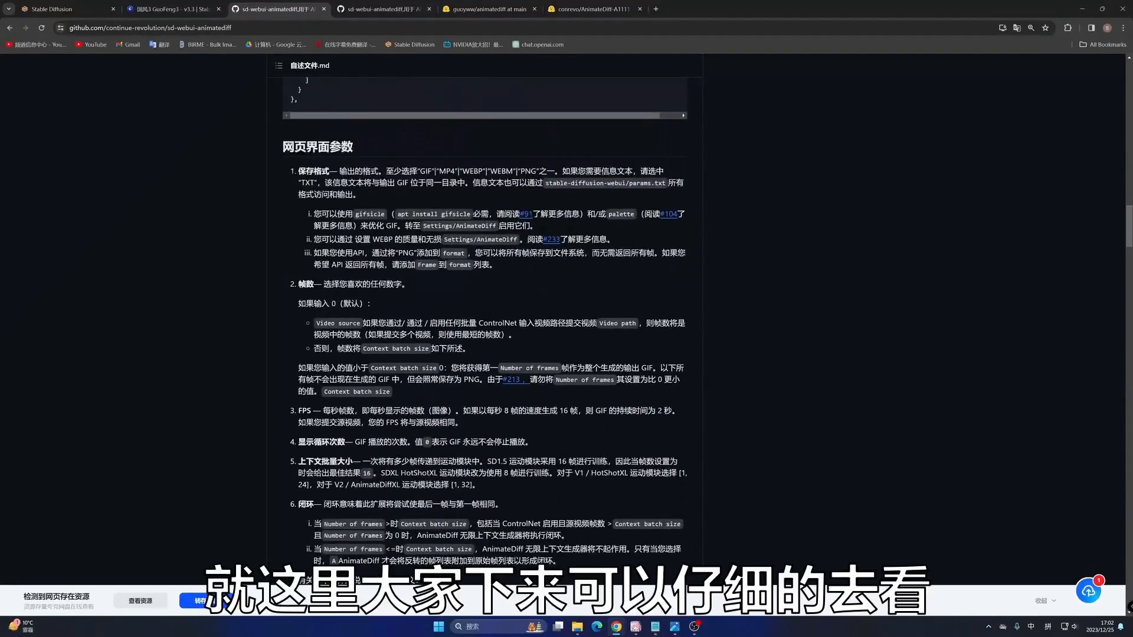
left_click_drag(297, 171, 354, 216)
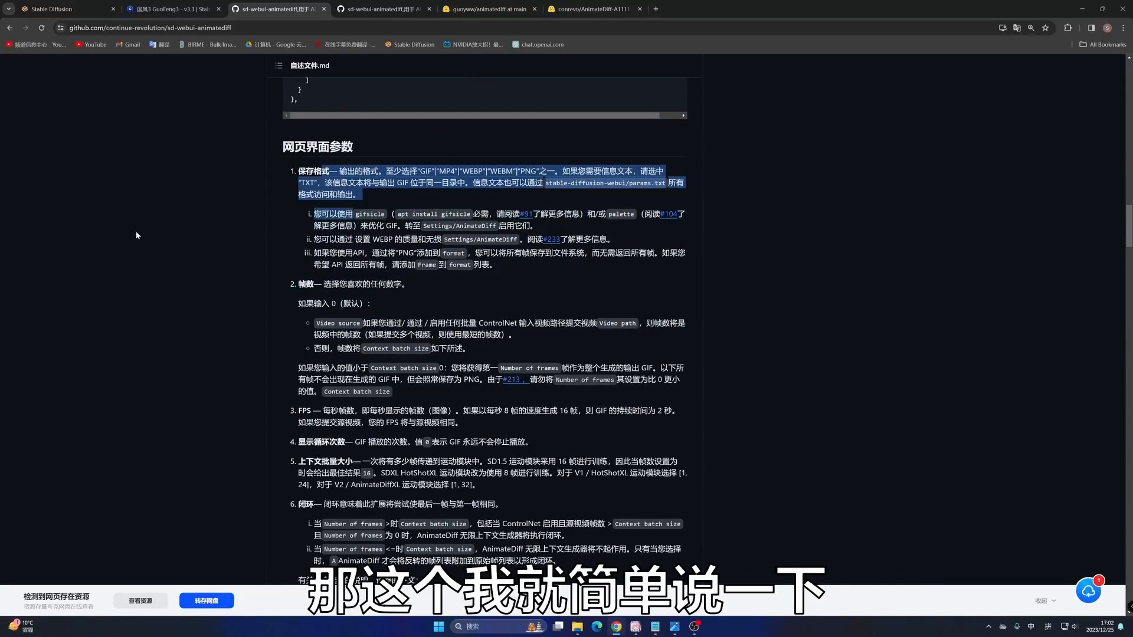
left_click(136, 231)
- Enable AnimateDiff in the WebUI and select mm_sd_v15_v2.ckpt as the motion module
left_click(70, 13)
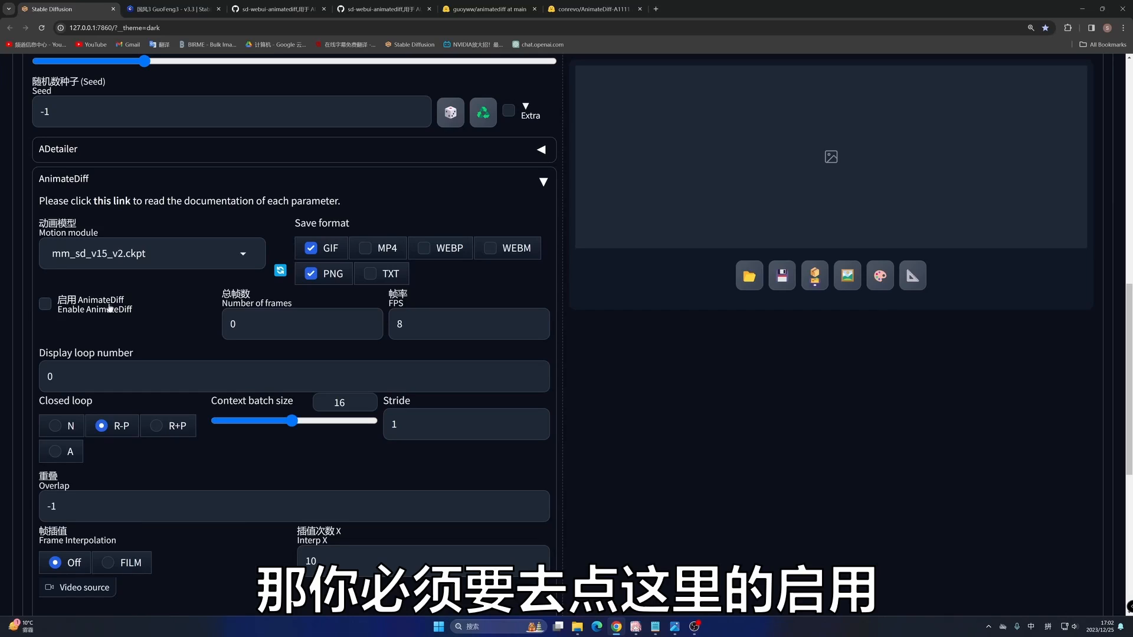
left_click(50, 306)
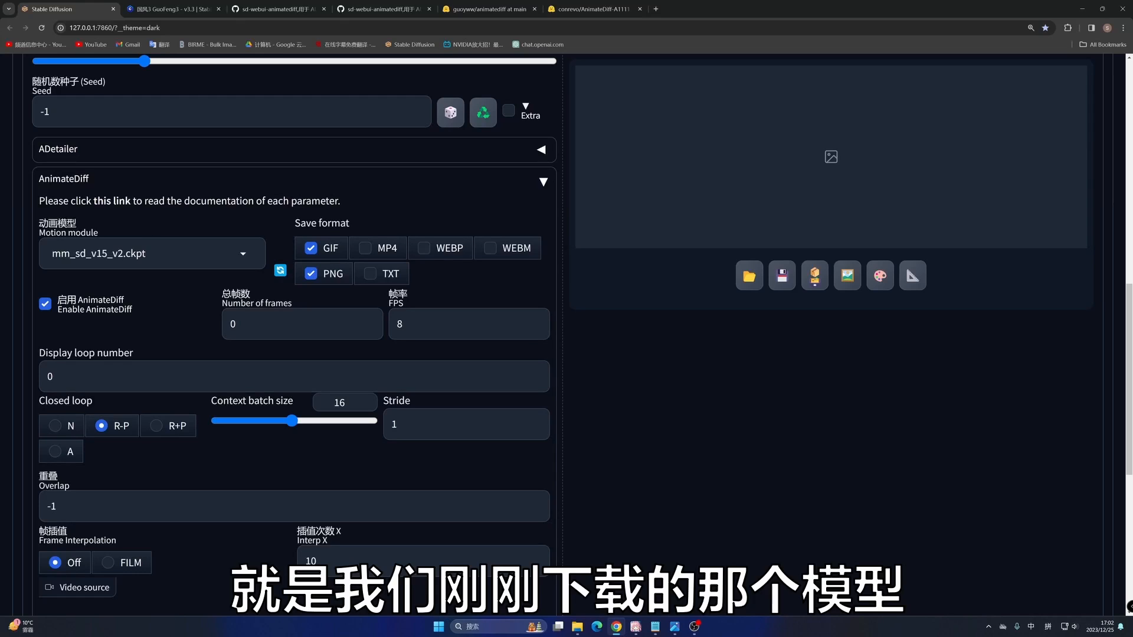
left_click(146, 253)
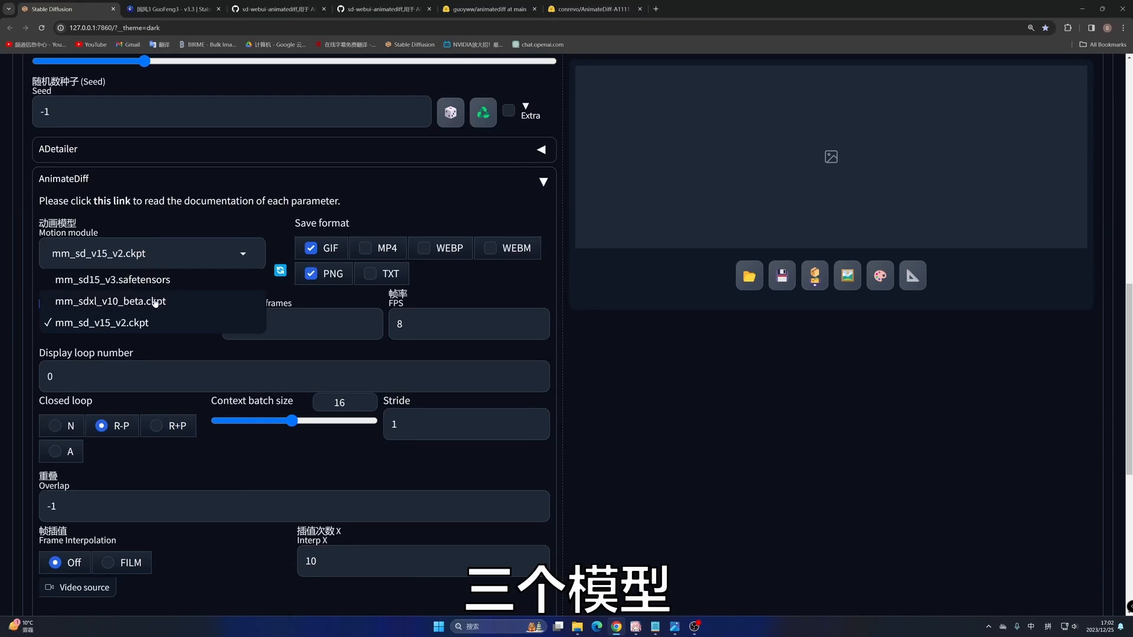
left_click(604, 321)
scroll(601, 313, "up", 10)
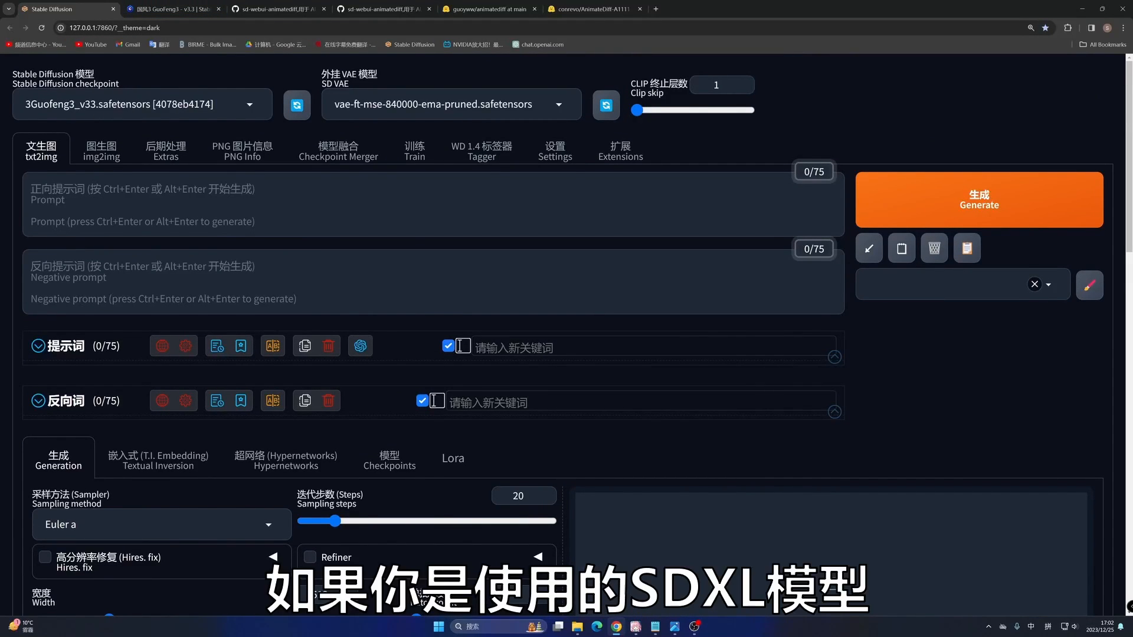
scroll(208, 231, "down", 8)
scroll(208, 230, "down", 2)
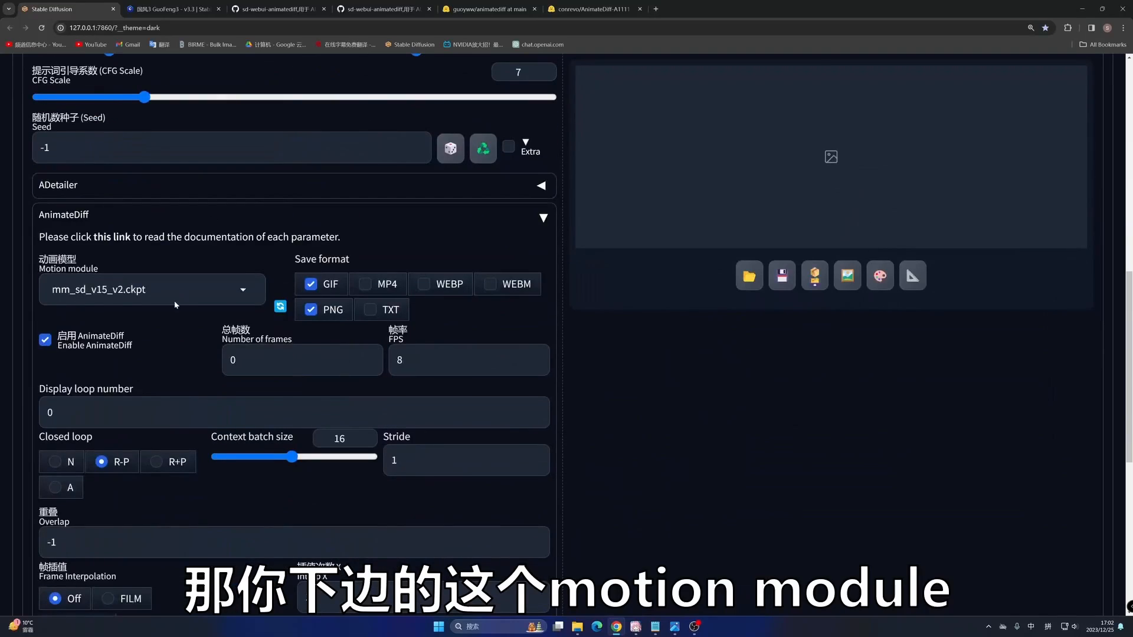
left_click(142, 290)
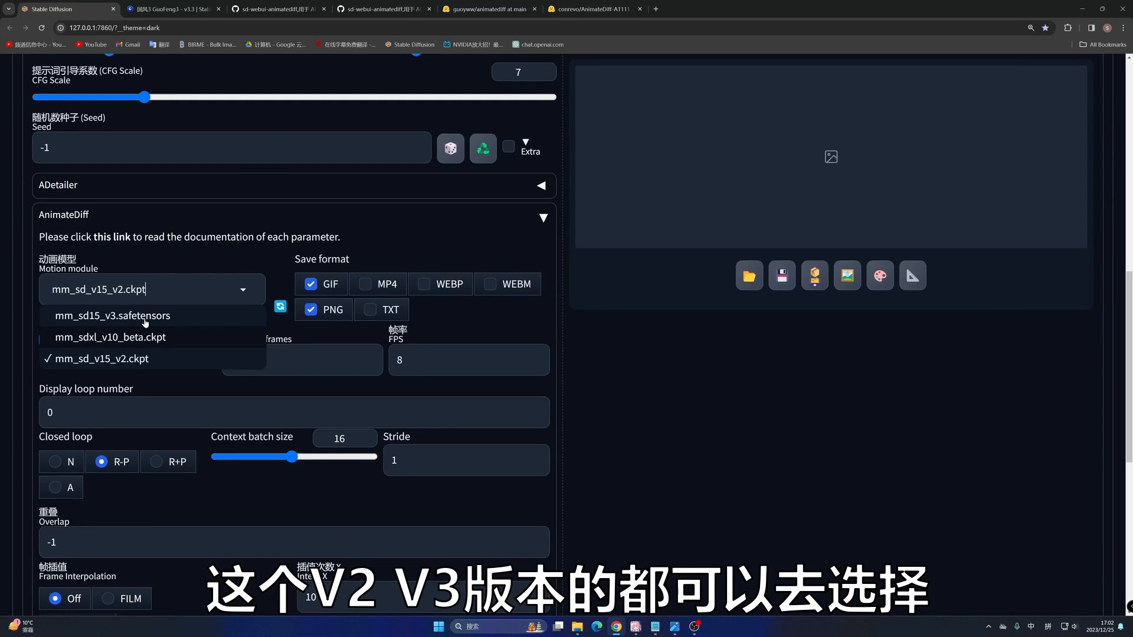
left_click(141, 360)
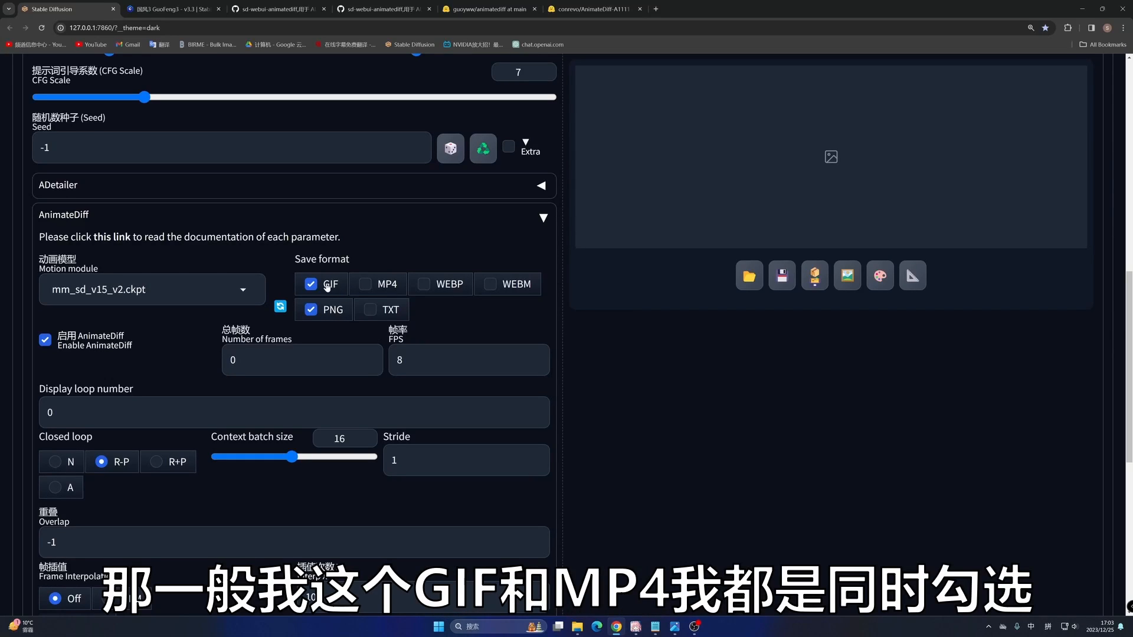
- Add MP4 to AnimateDiff's save formats and set the number of frames to 16
left_click(367, 286)
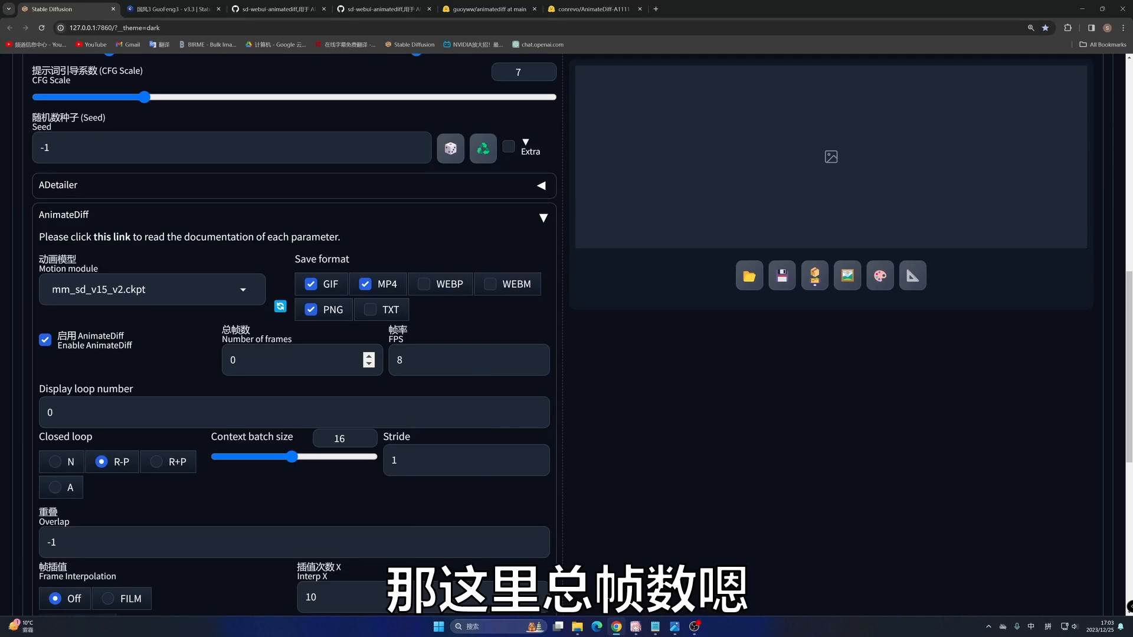
double_click(233, 360)
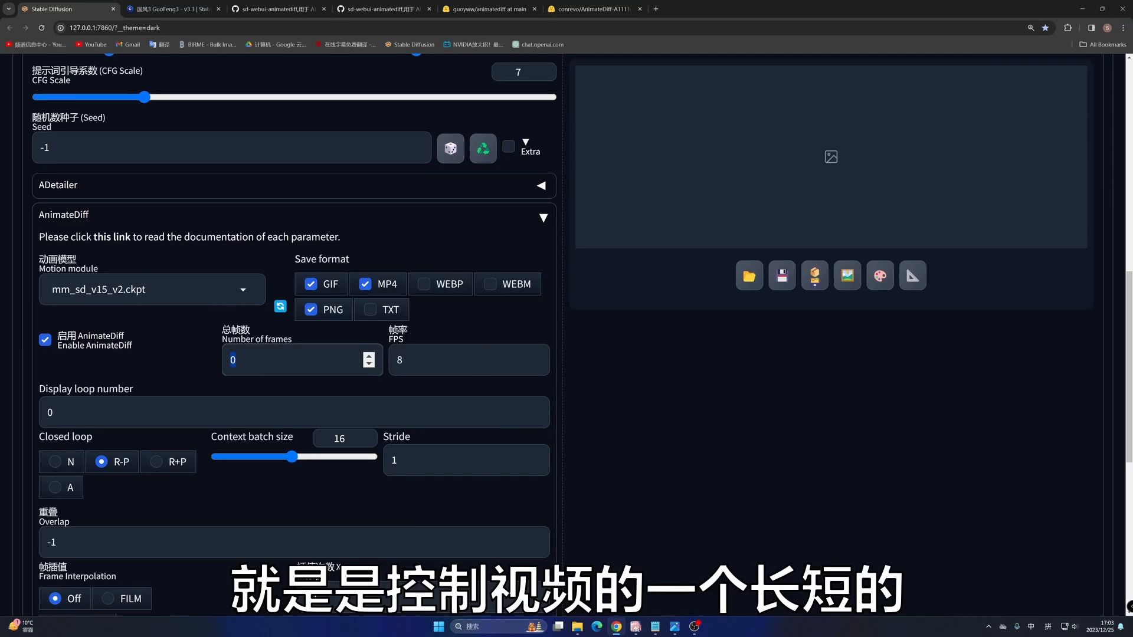
left_click(236, 360)
left_click(437, 360)
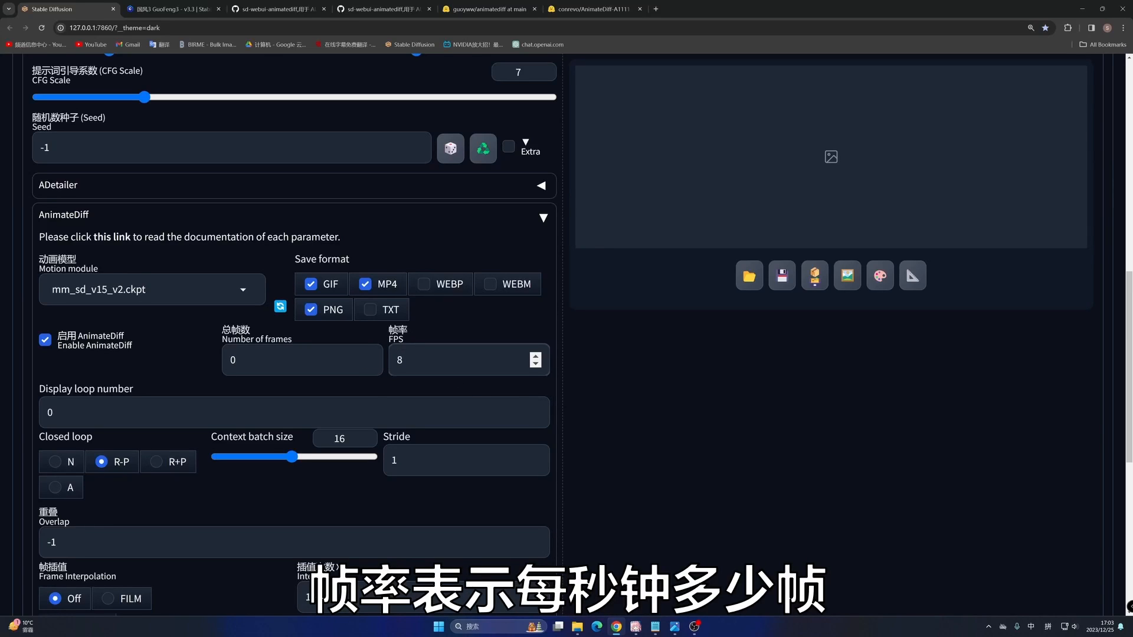
double_click(439, 364)
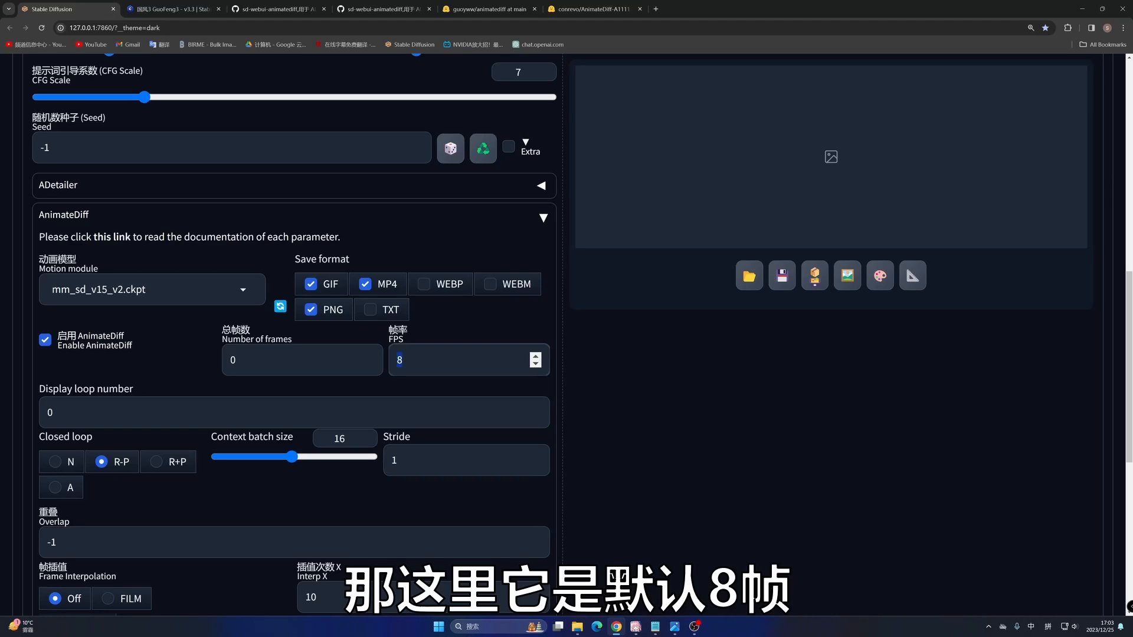
left_click_drag(254, 360, 213, 357)
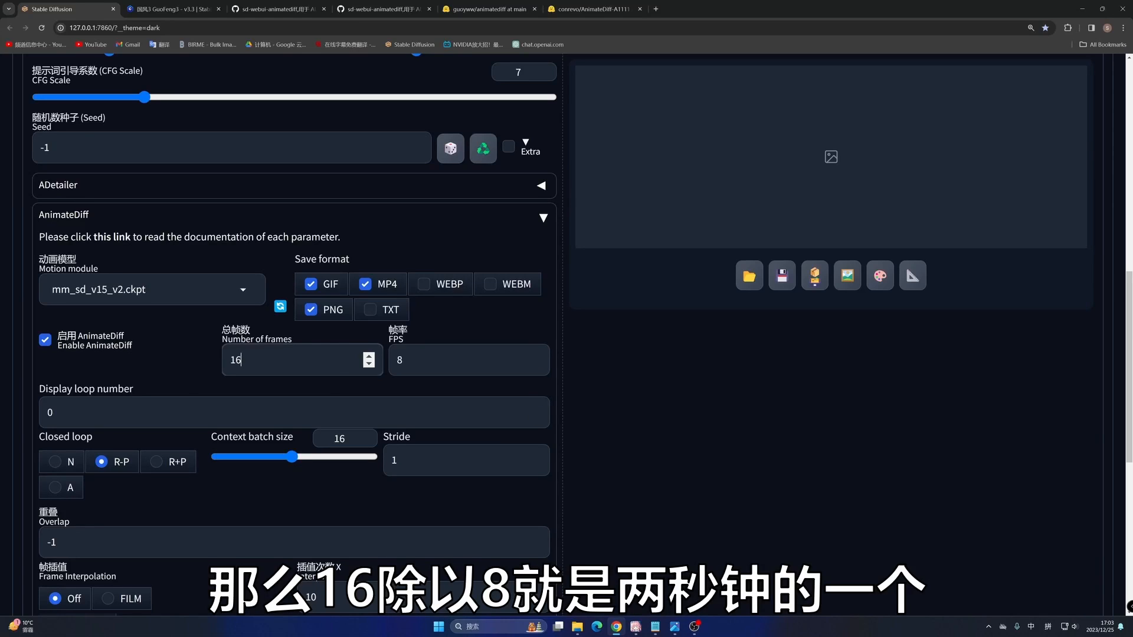
left_click(364, 386)
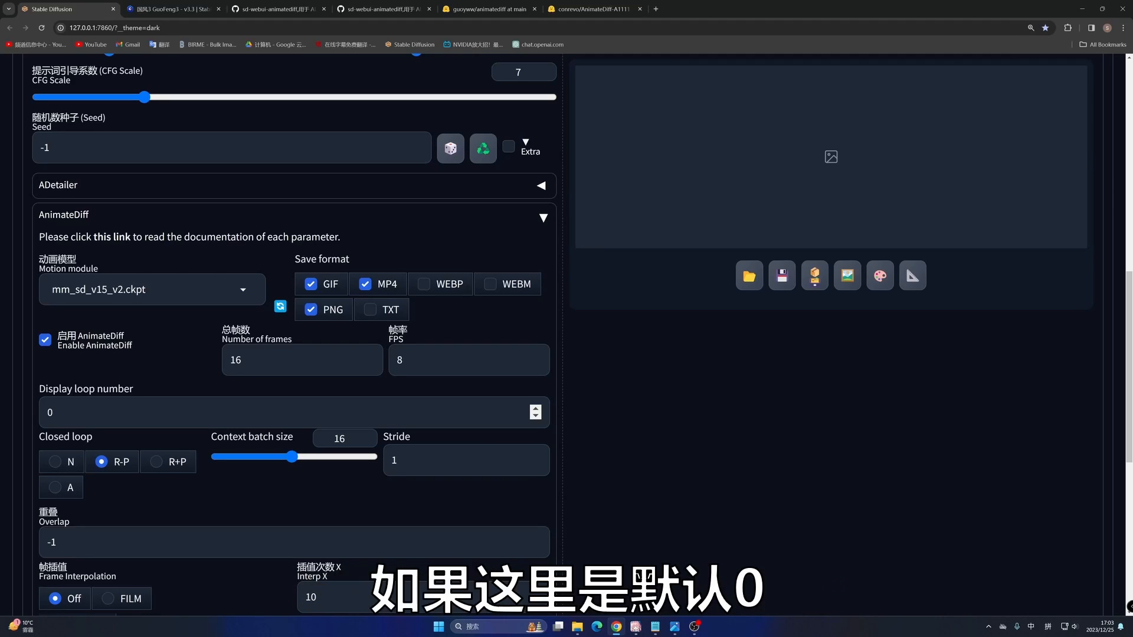
- Review the Display loop number field, and highlight the README's context batch size guidance for the SD1.5 and AnimateDiffXL motion modules
left_click_drag(57, 413, 45, 414)
left_click(52, 413)
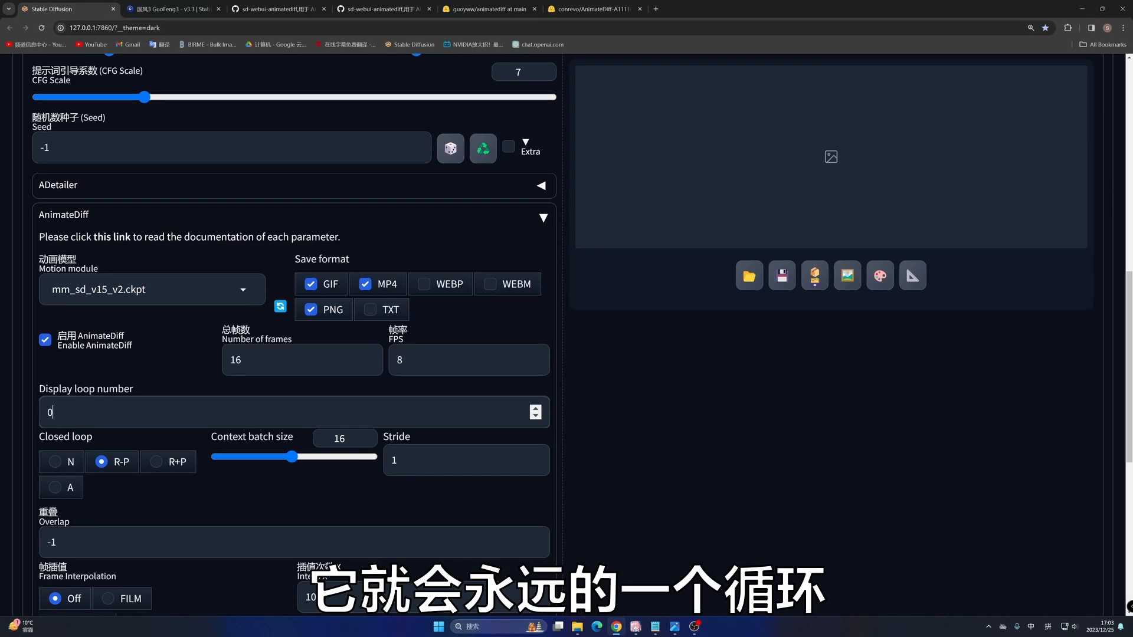
scroll(243, 350, "down", 2)
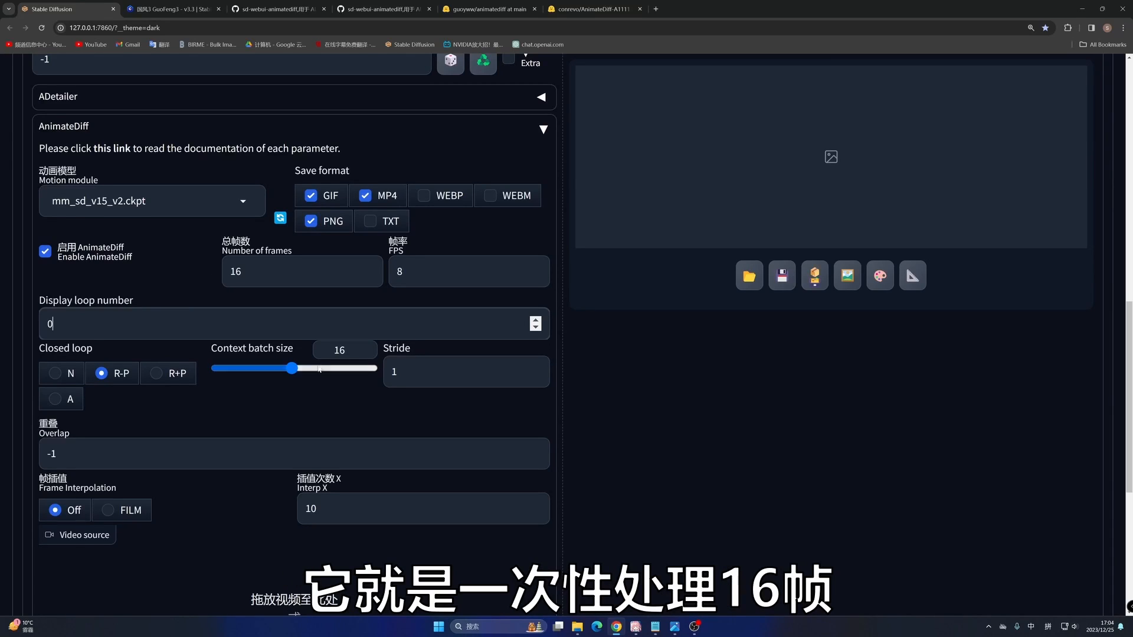
left_click(277, 9)
scroll(484, 324, "down", 3)
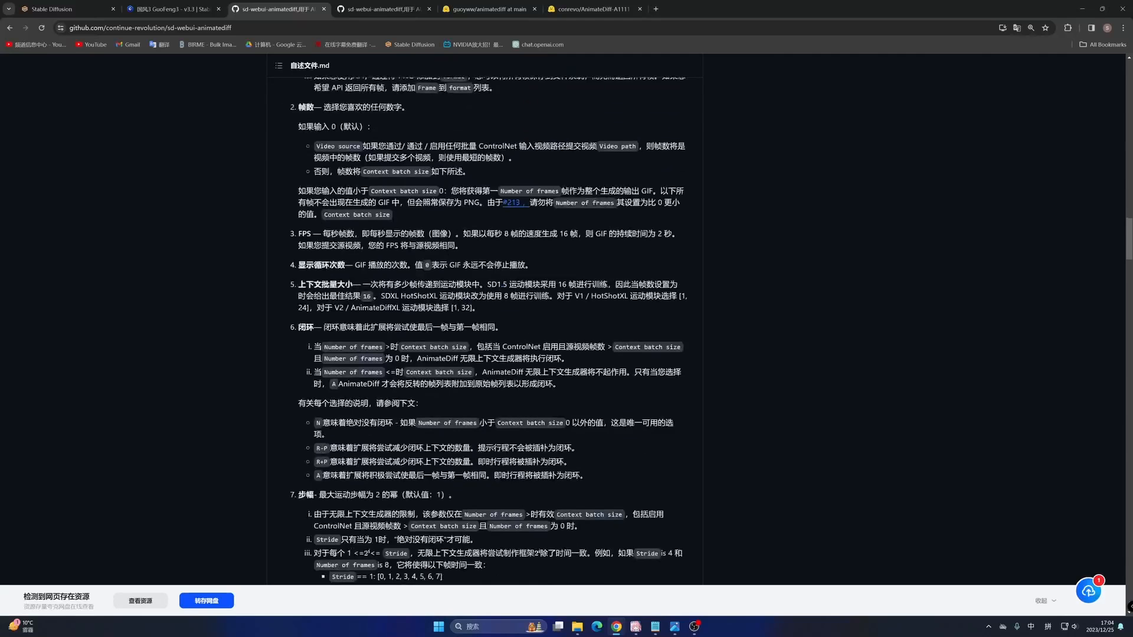
scroll(406, 281, "down", 1)
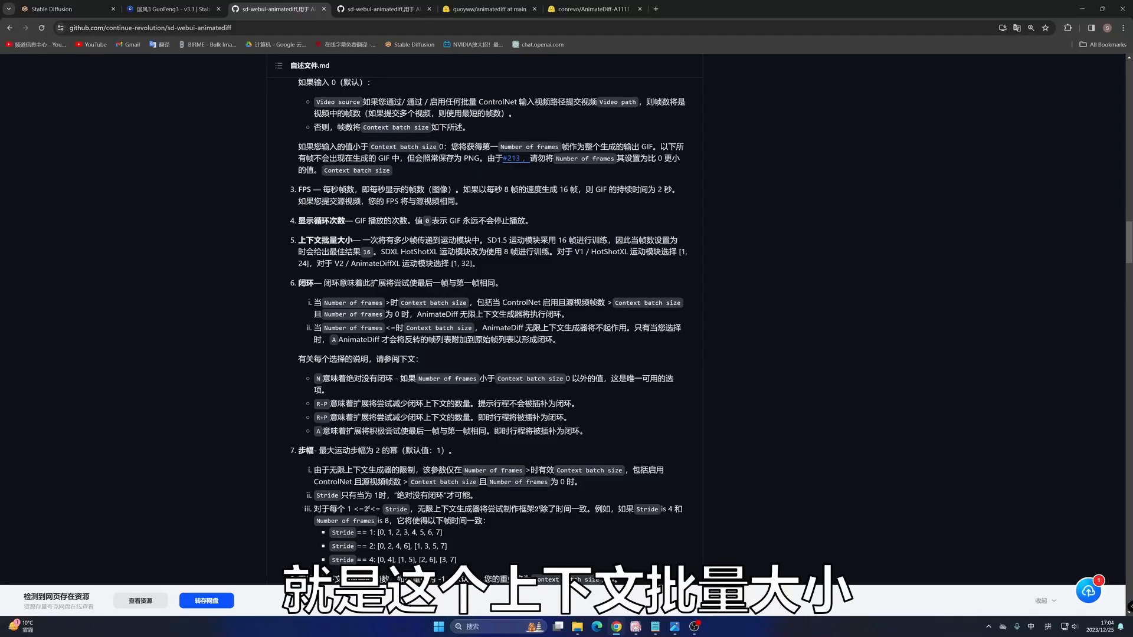
left_click_drag(313, 241, 584, 240)
left_click_drag(654, 240, 381, 252)
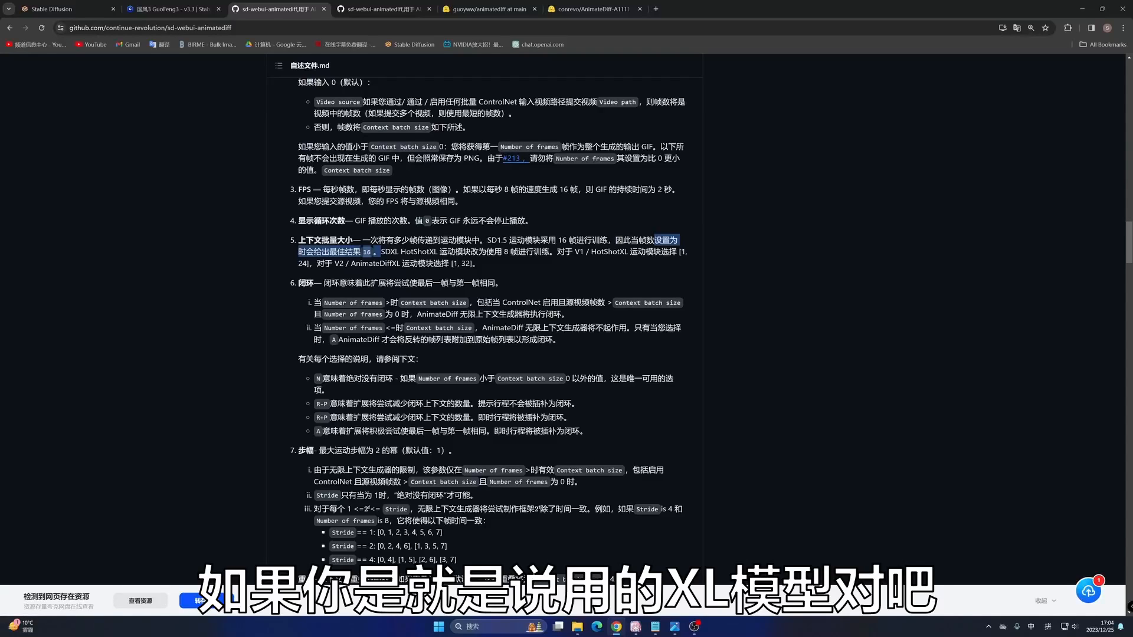
left_click_drag(361, 264, 473, 264)
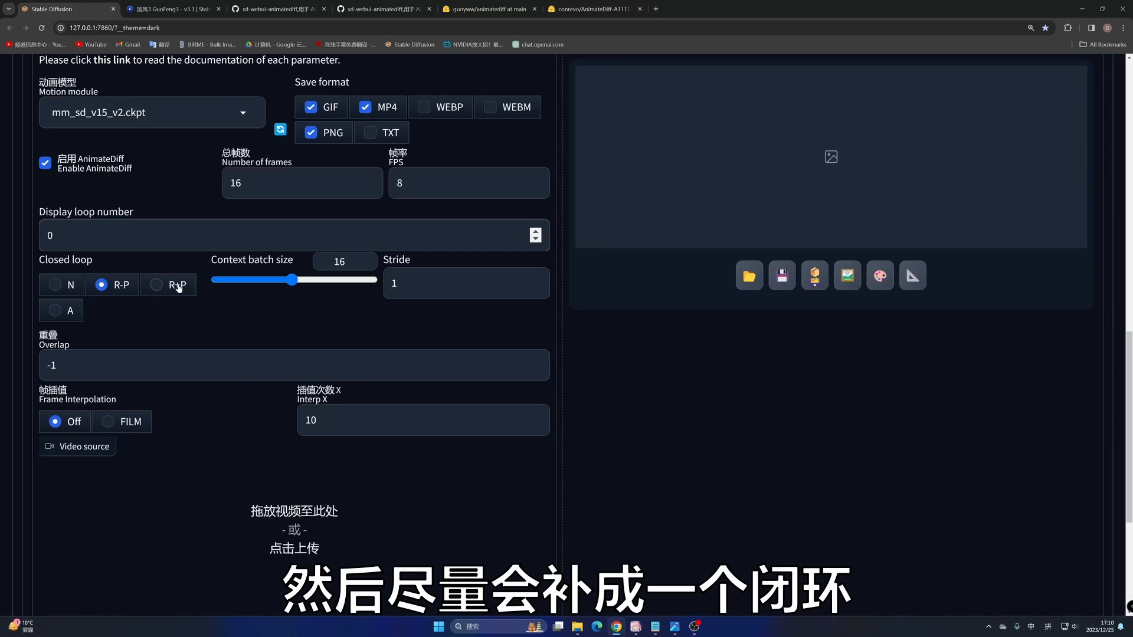
- Highlight the README's closed loop explanations, and review the remaining AnimateDiff parameters in the WebUI down to the video source
left_click(258, 14)
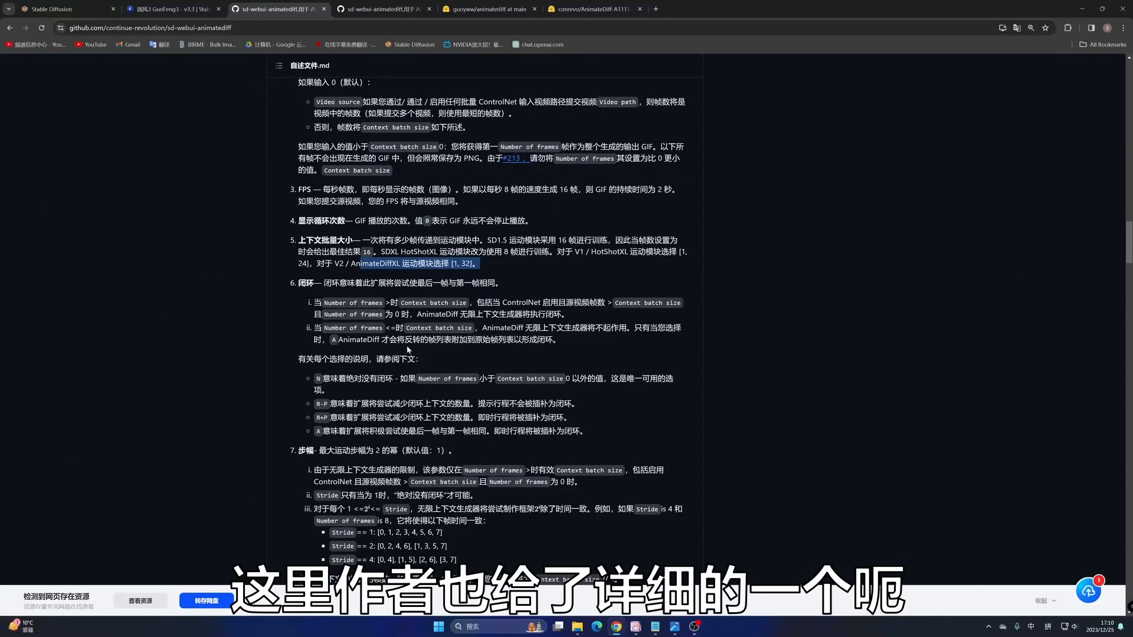
scroll(484, 331, "down", 1)
left_click_drag(354, 334, 455, 386)
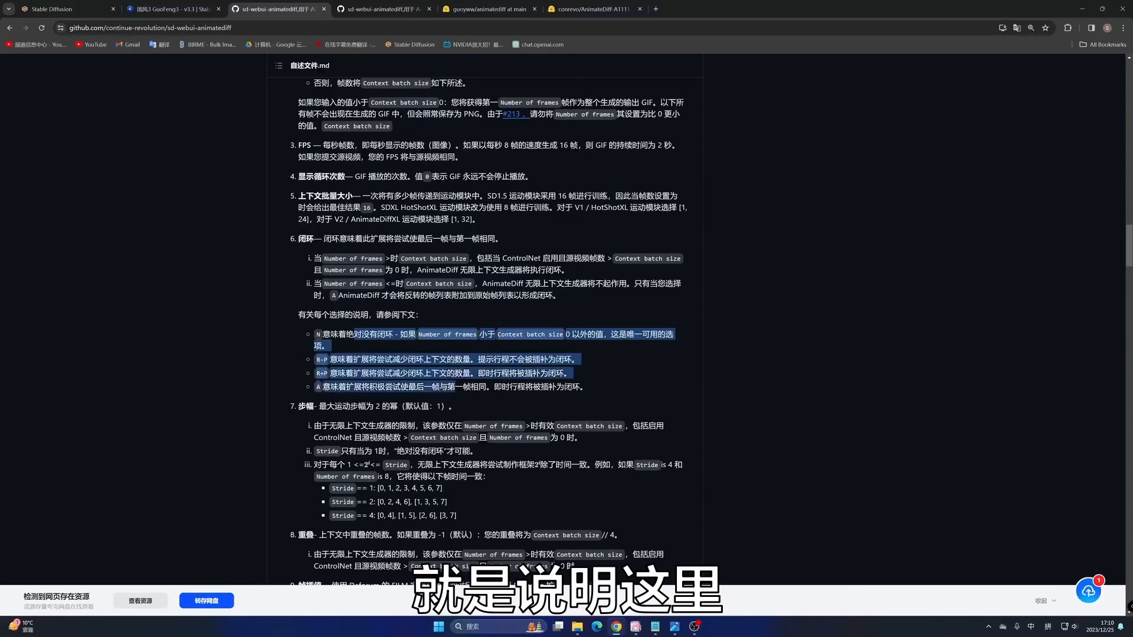
left_click_drag(358, 259, 483, 283)
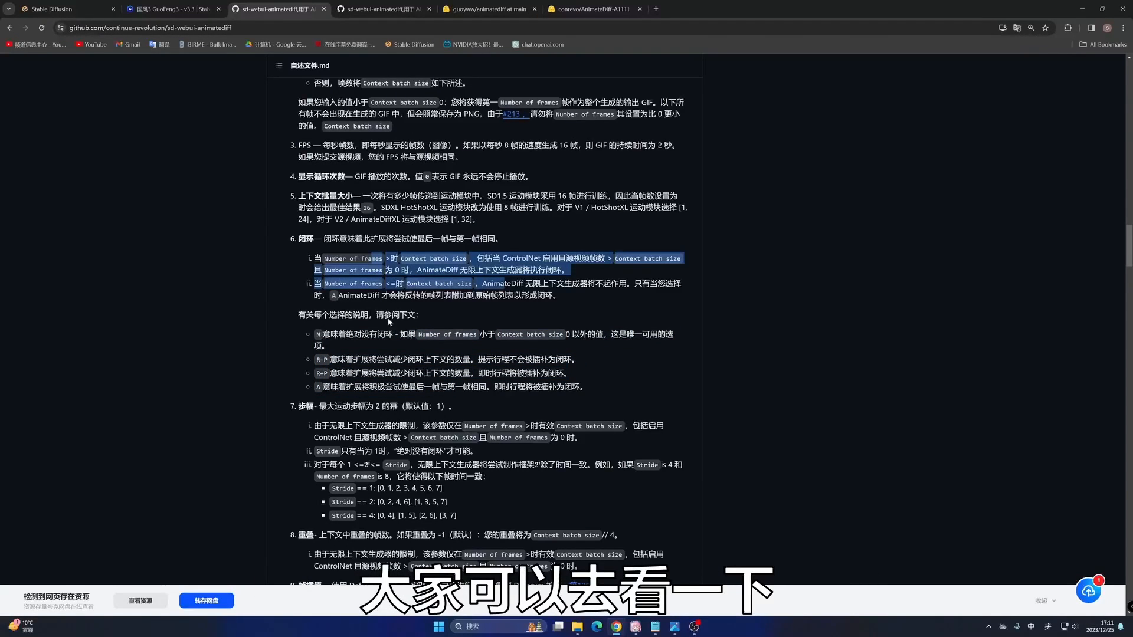
left_click(54, 13)
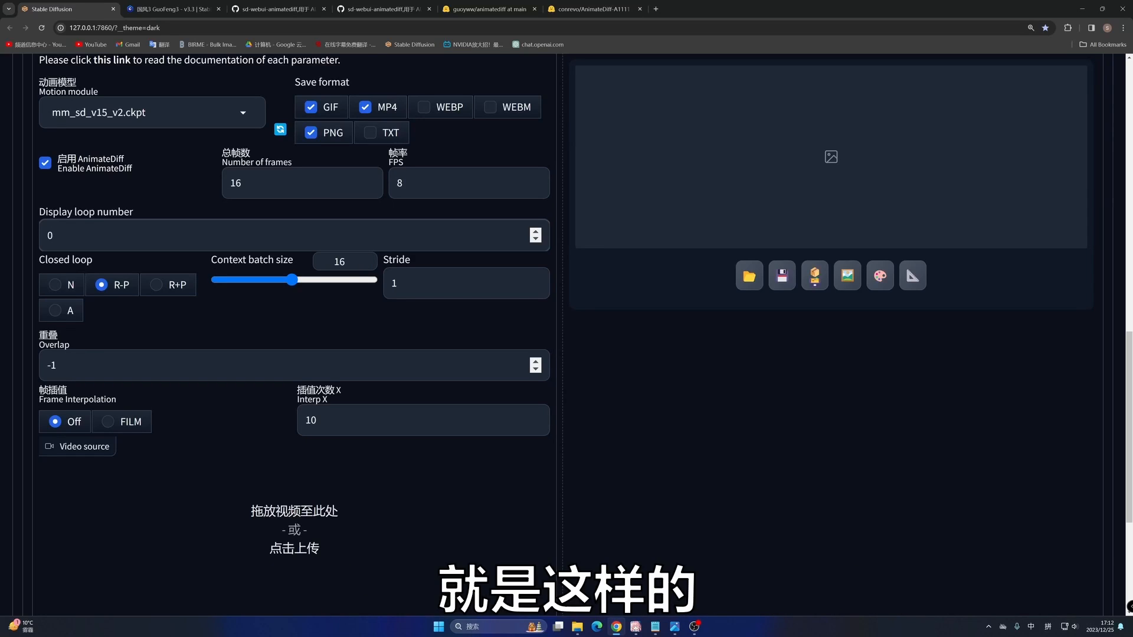
scroll(290, 323, "down", 1)
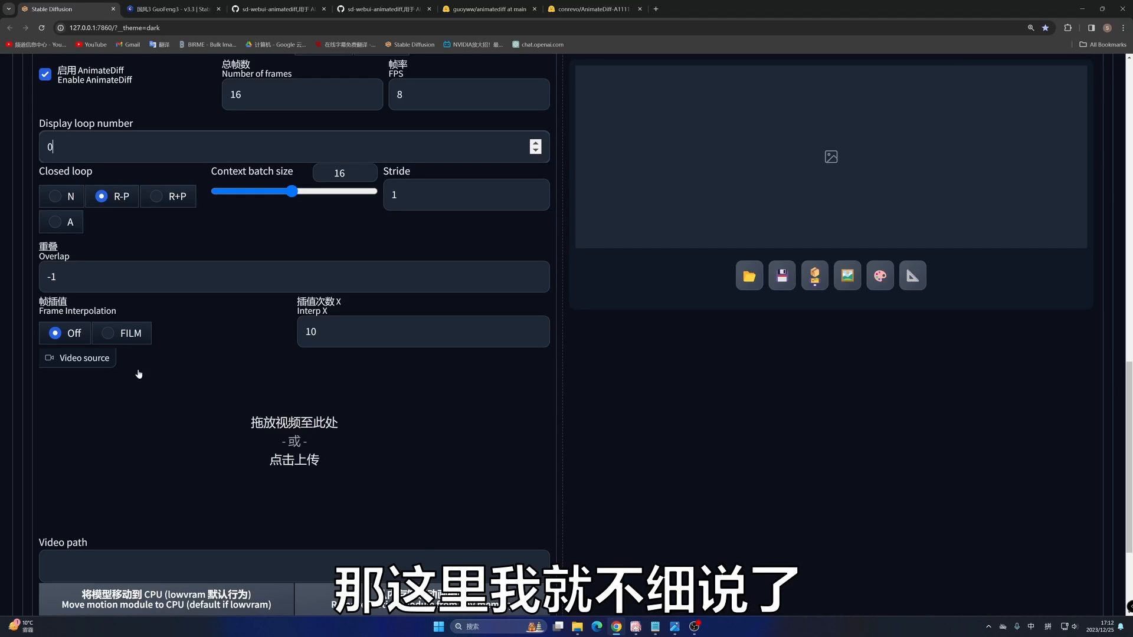
- Copy the generation data of the silver-haired elf image on Civitai's GuoFeng3 page and apply it to the txt2img prompts and parameters
scroll(354, 359, "down", 2)
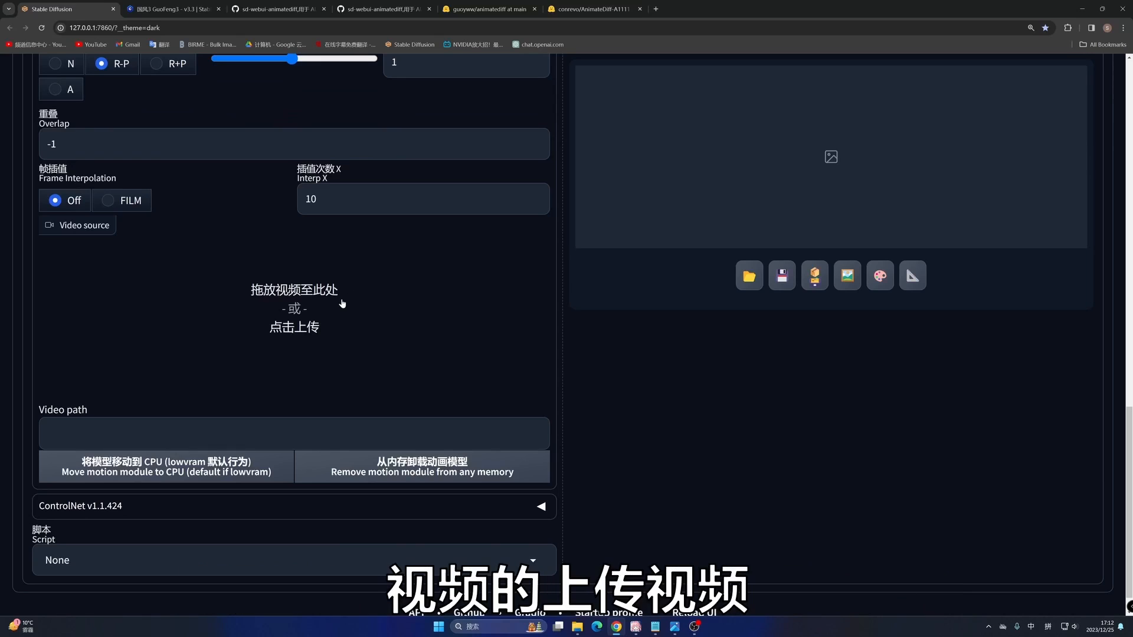
scroll(295, 324, "down", 1)
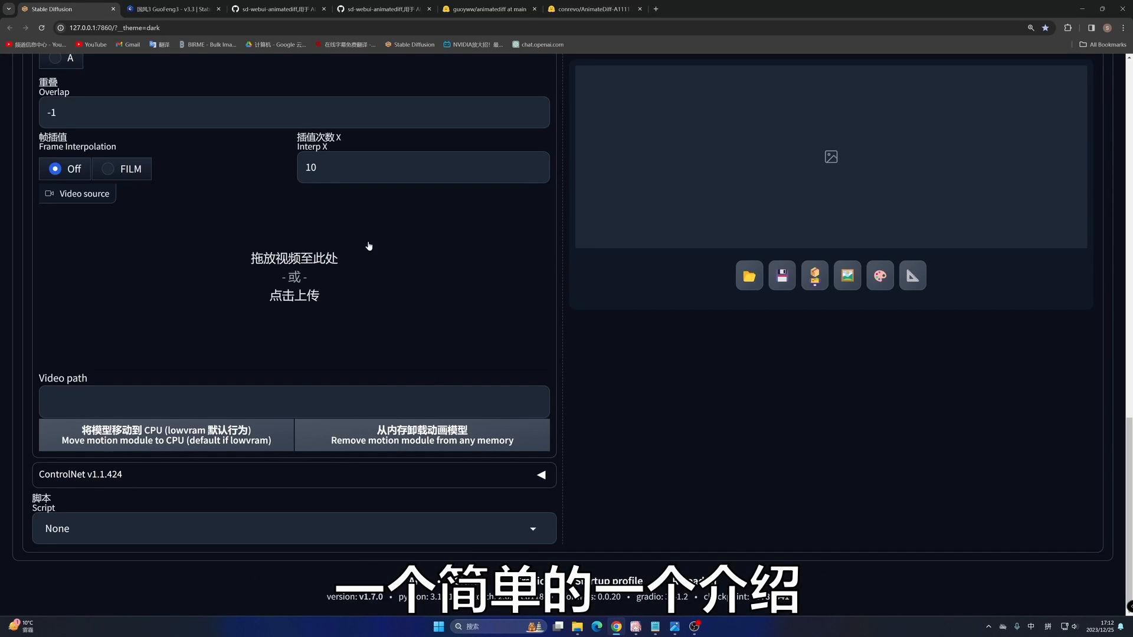
scroll(367, 254, "up", 6)
scroll(366, 262, "up", 8)
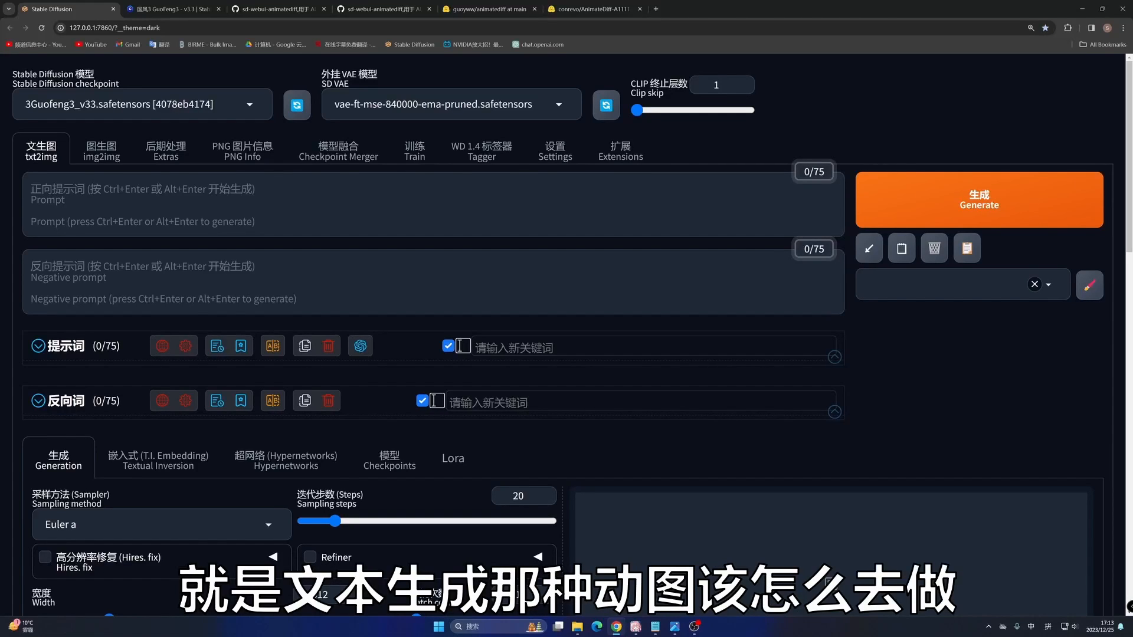
left_click(171, 9)
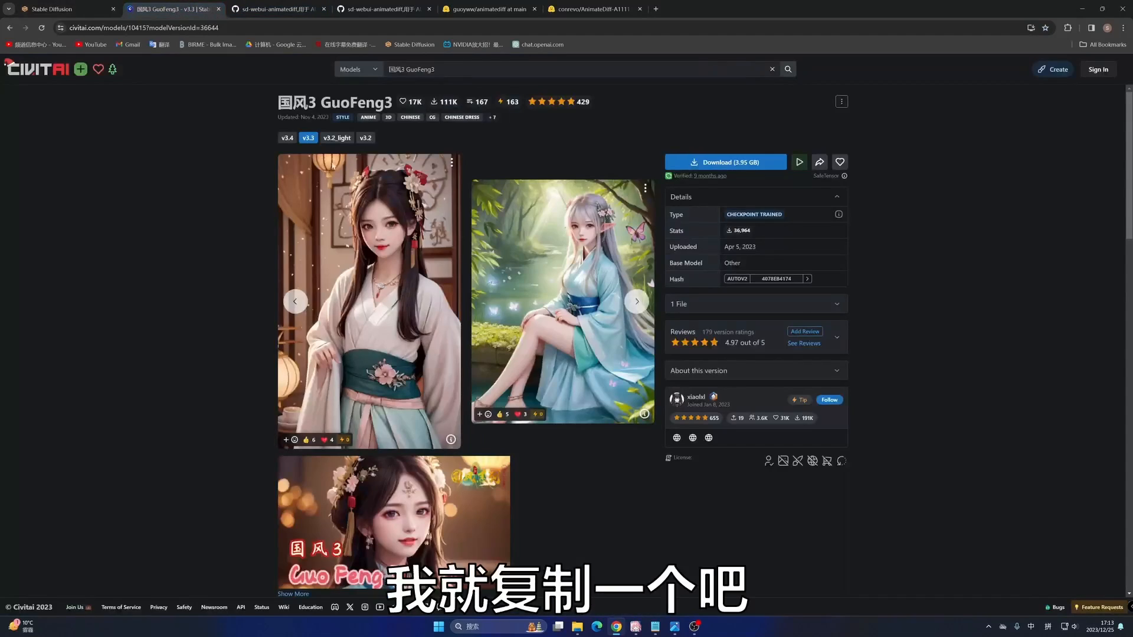
left_click(645, 414)
left_click(534, 389)
left_click(59, 8)
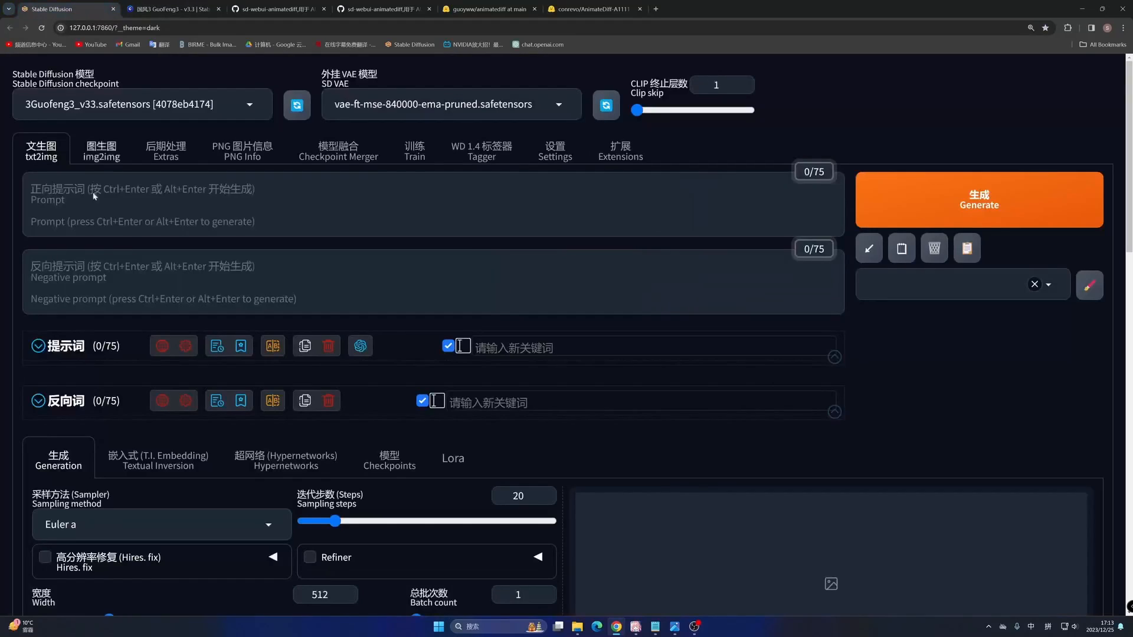
key("ctrl+v")
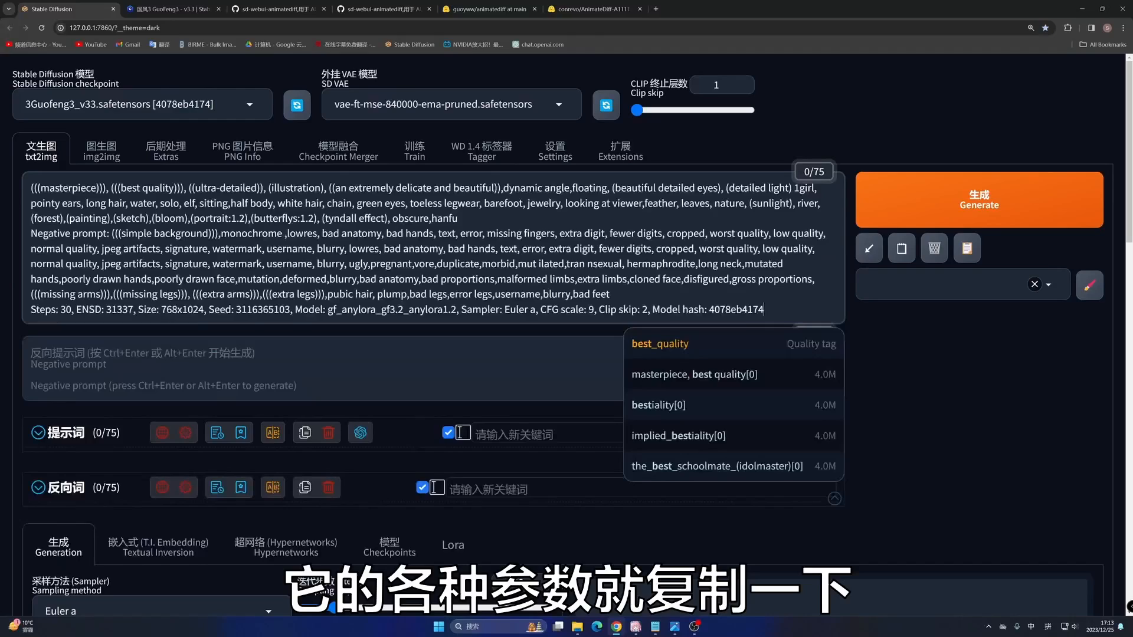
left_click(870, 249)
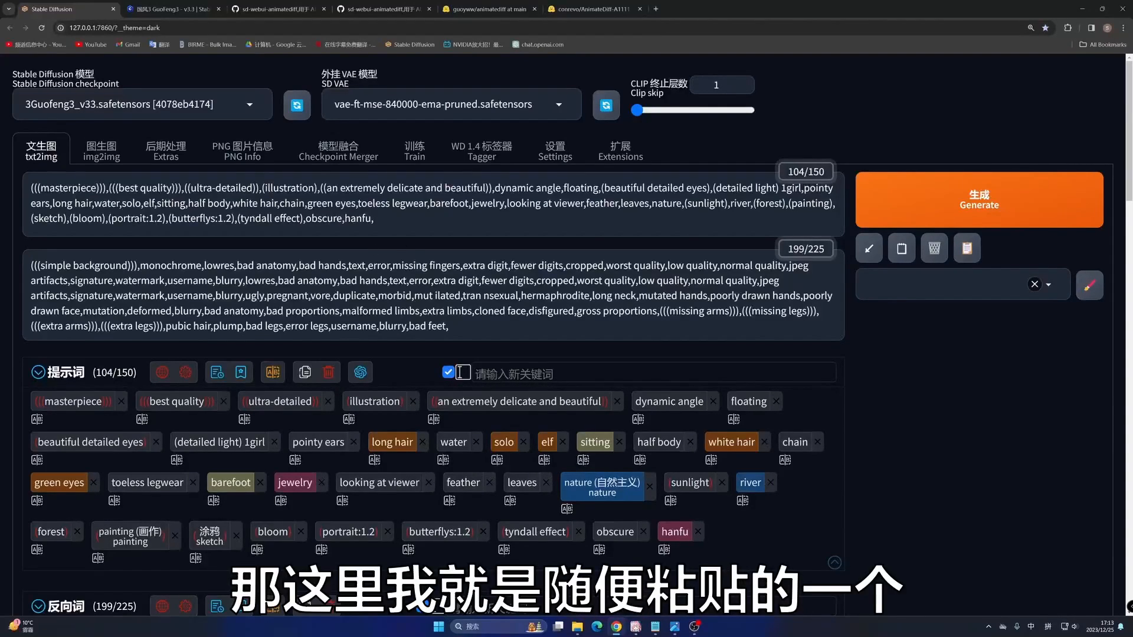
- Set the txt2img image size to a width of 512 and a height of 768
scroll(457, 330, "down", 15)
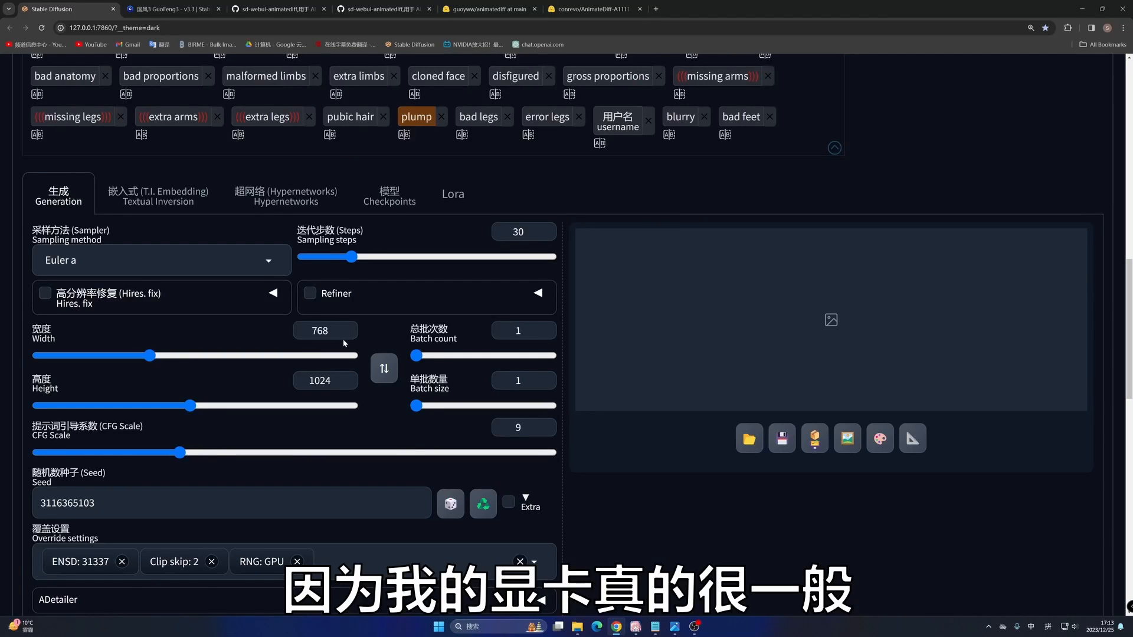
scroll(341, 339, "down", 2)
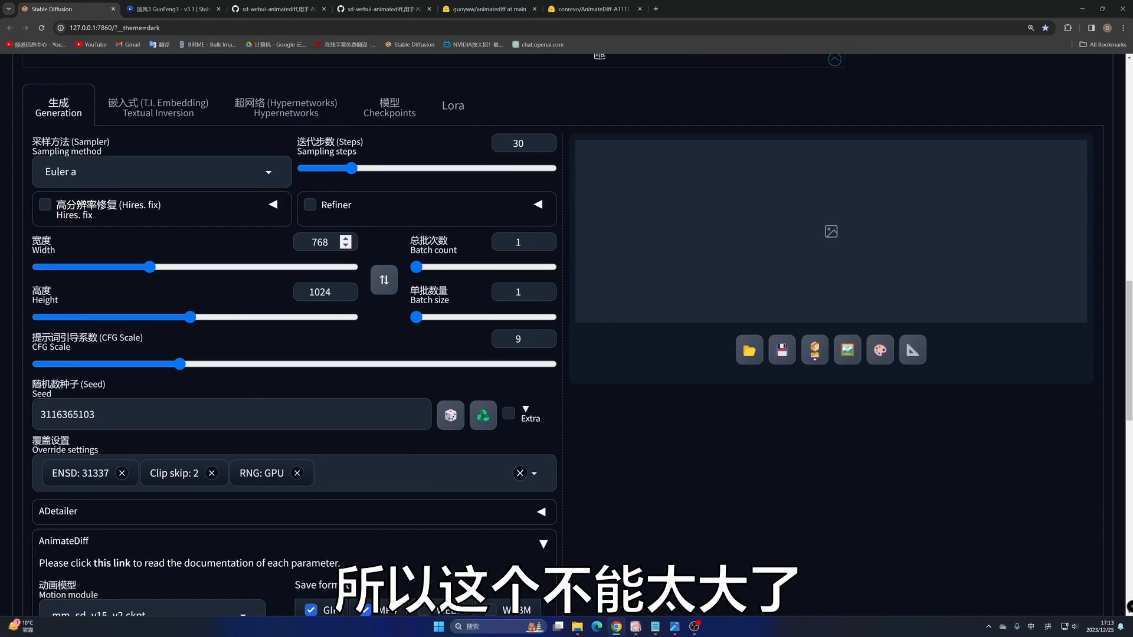
double_click(358, 245)
type("512")
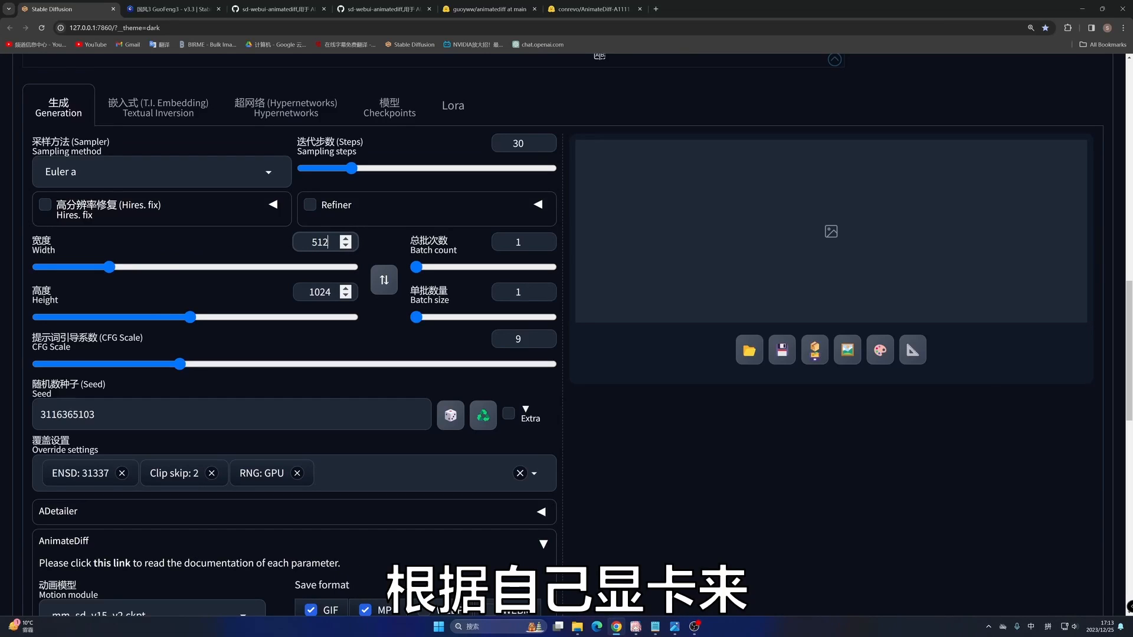
double_click(319, 292)
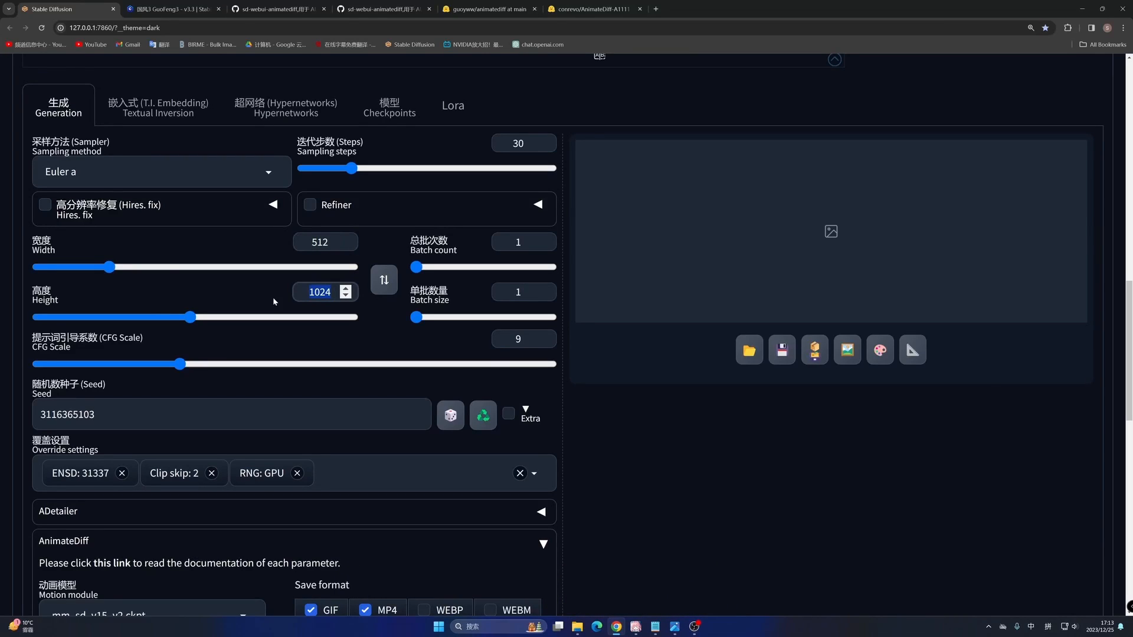
type("768")
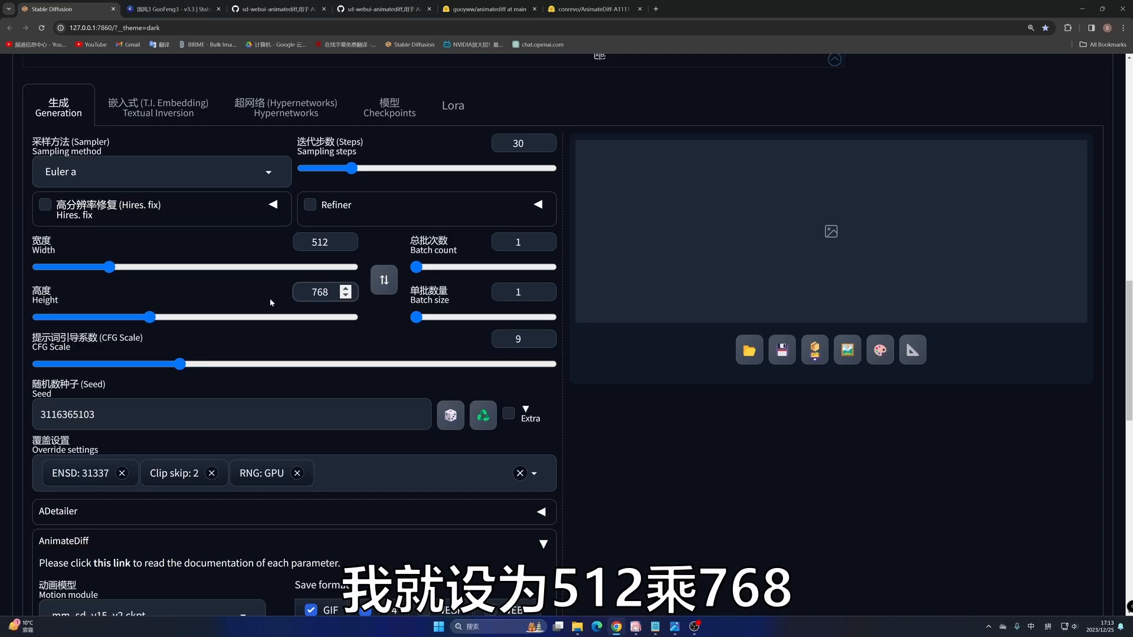
- Review the AnimateDiff save formats and parameters, and enable ADetailer for face repair
scroll(286, 328, "down", 2)
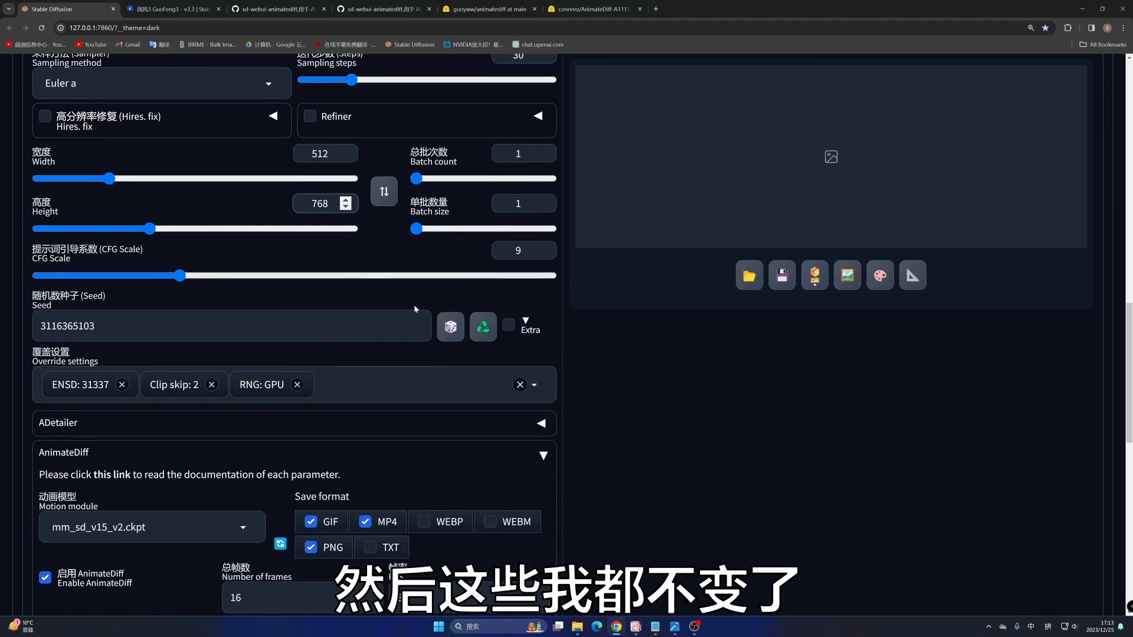
scroll(321, 306, "down", 3)
scroll(174, 287, "down", 2)
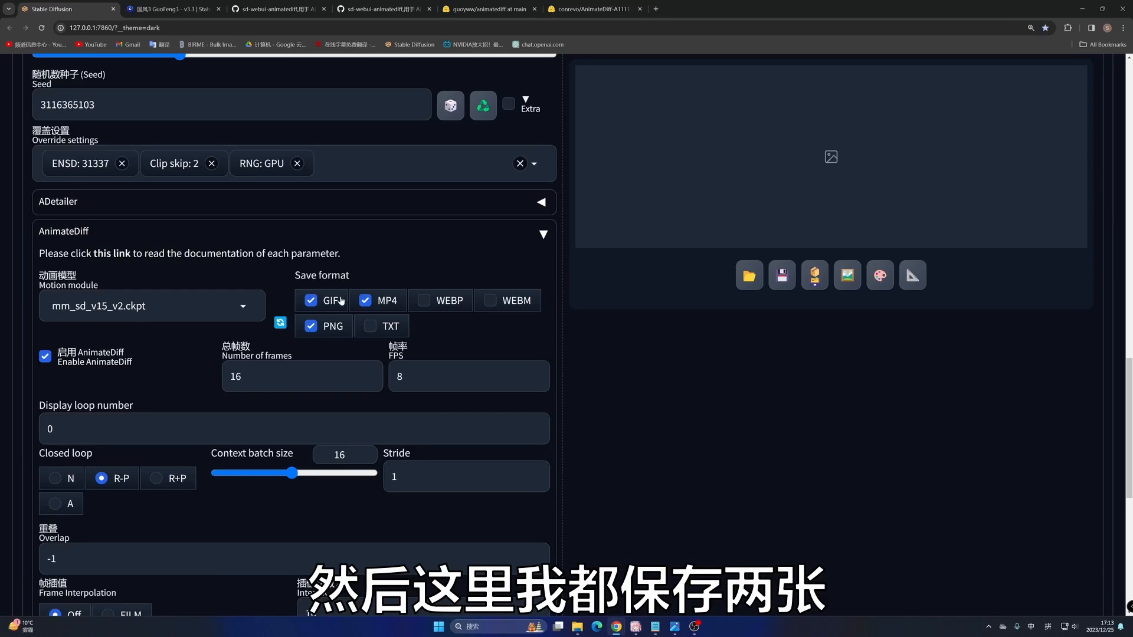
scroll(296, 334, "down", 2)
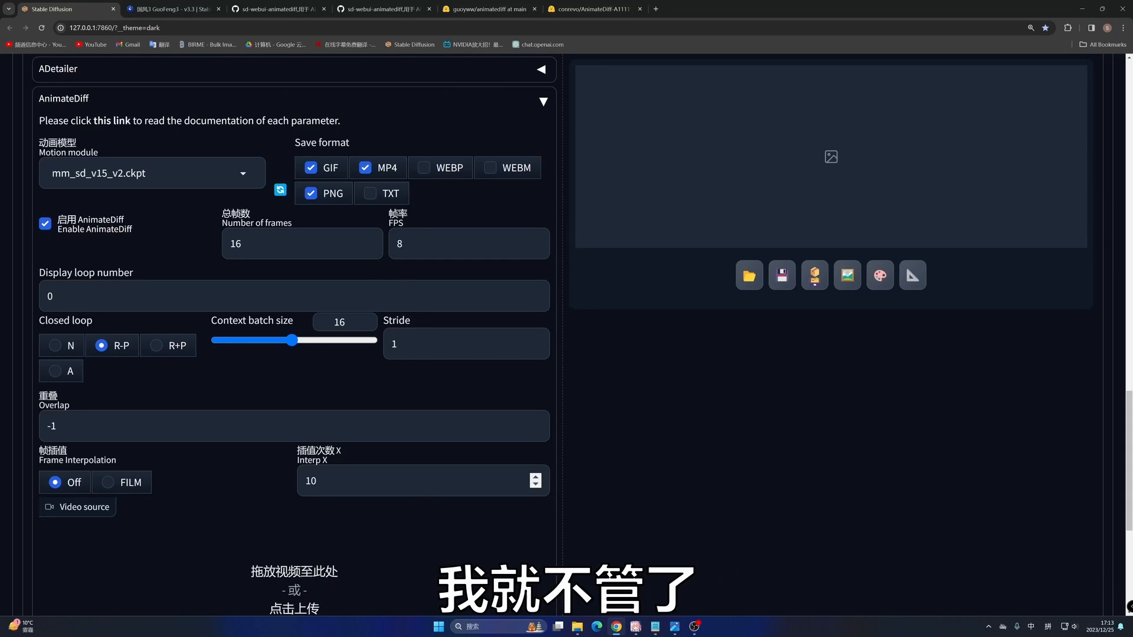
scroll(299, 327, "up", 3)
scroll(298, 327, "up", 5)
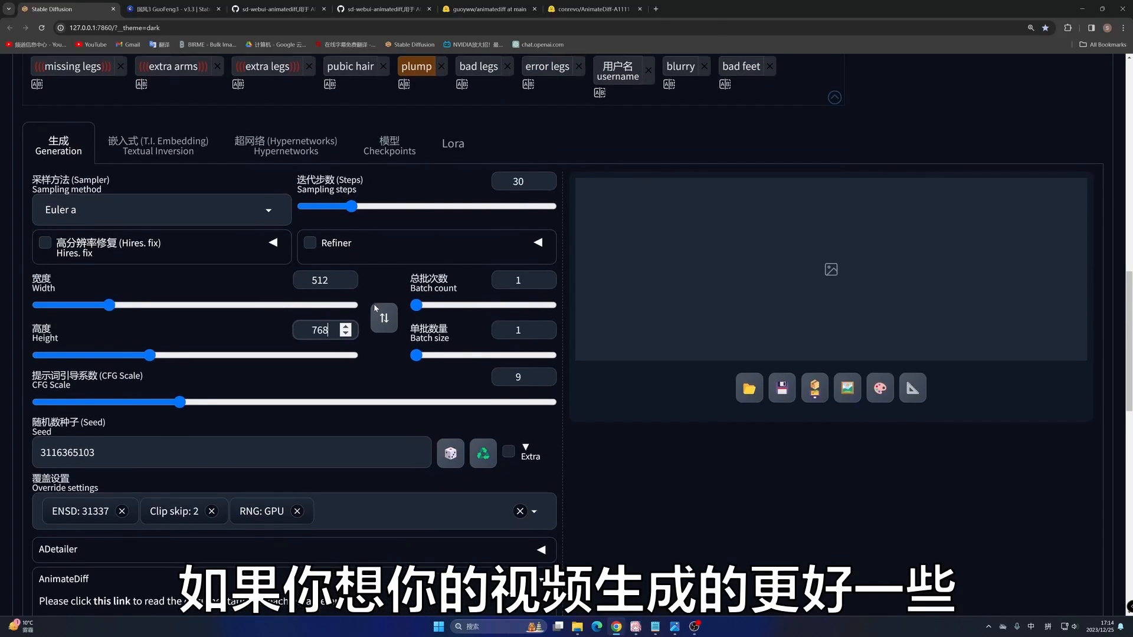
scroll(374, 307, "down", 2)
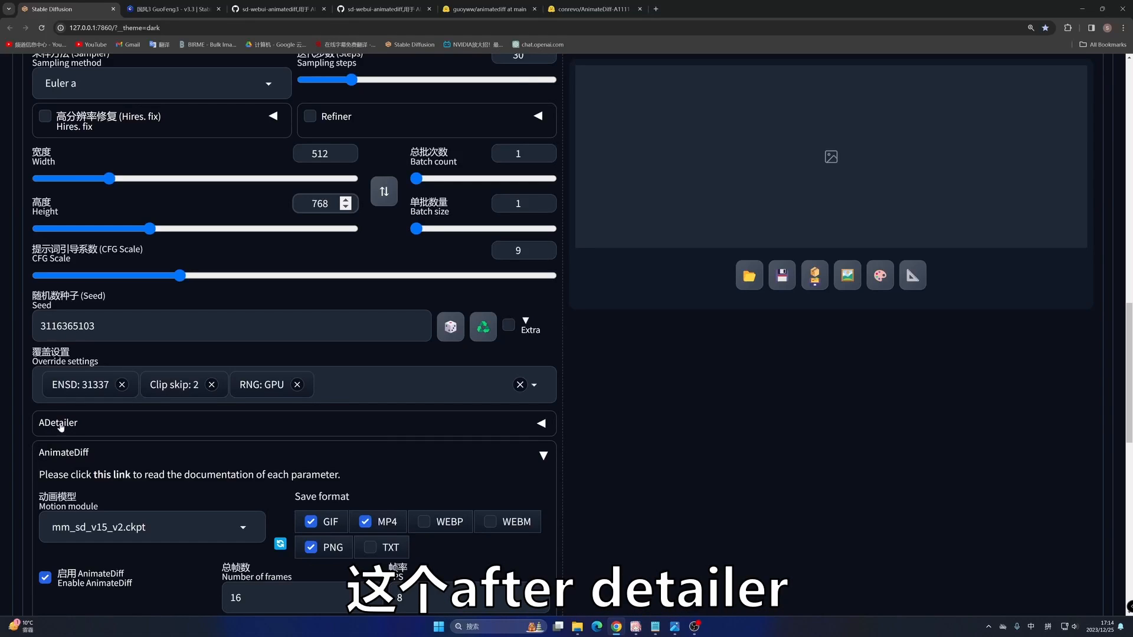
left_click(64, 423)
scroll(42, 416, "down", 1)
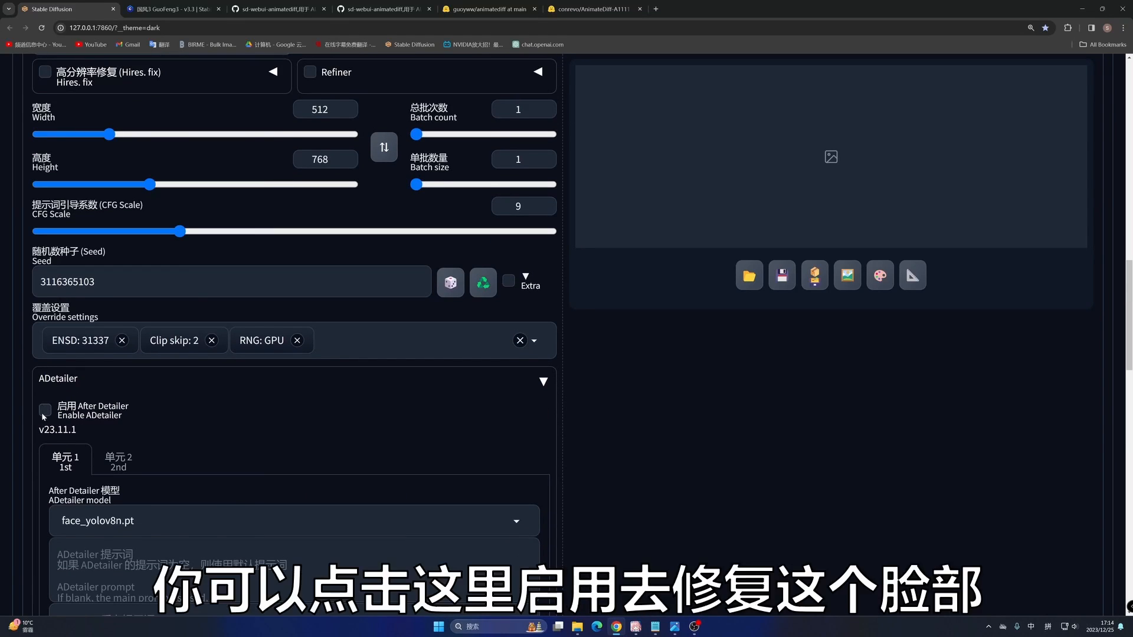
left_click(44, 411)
scroll(94, 430, "down", 2)
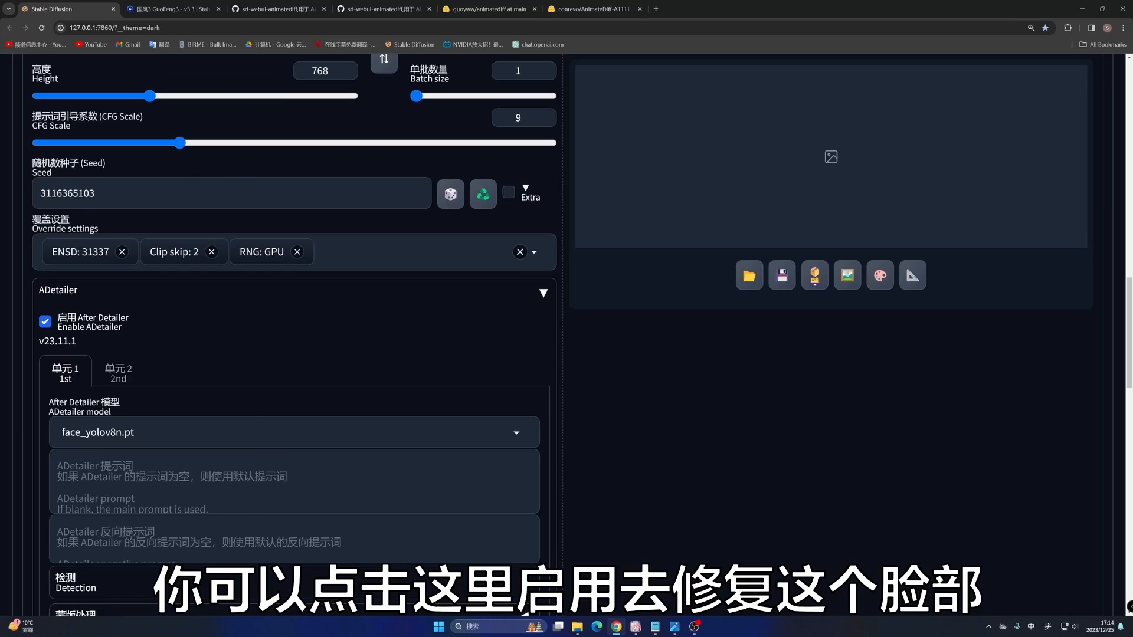
- Look through the models offered for ADetailer's second unit, return to the first unit, and collapse the ADetailer settings
left_click(117, 372)
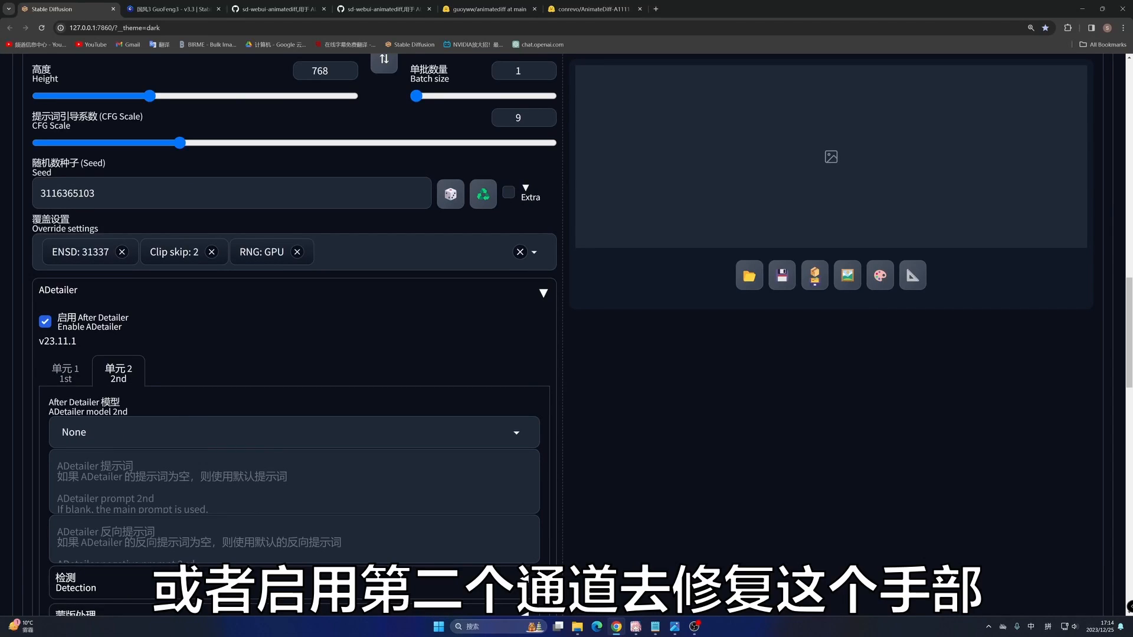
left_click(236, 432)
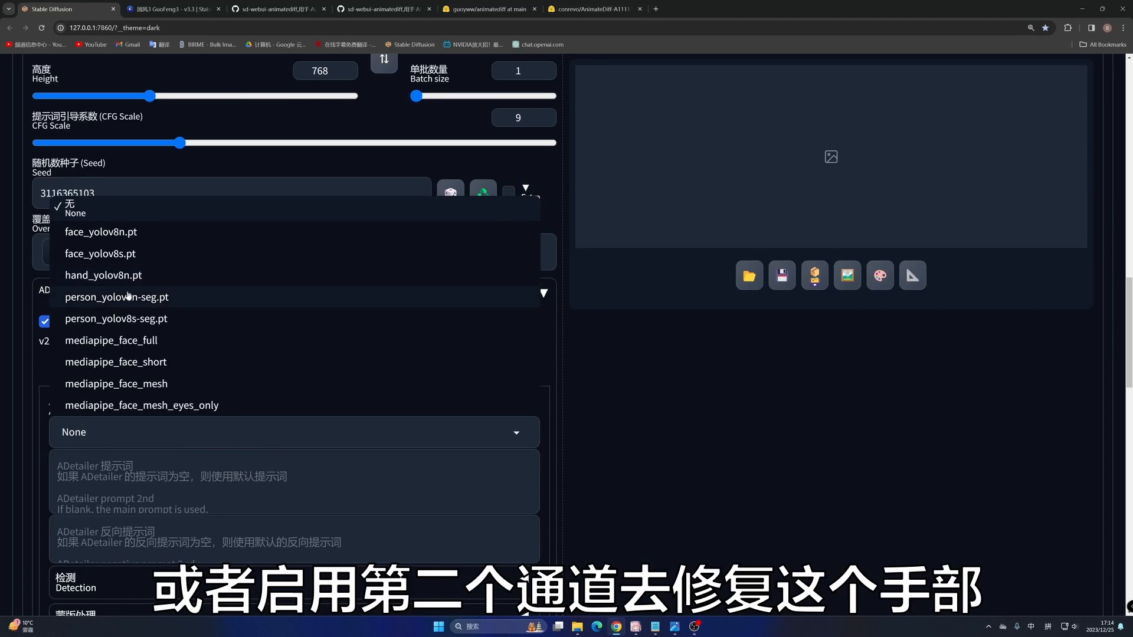
left_click(661, 468)
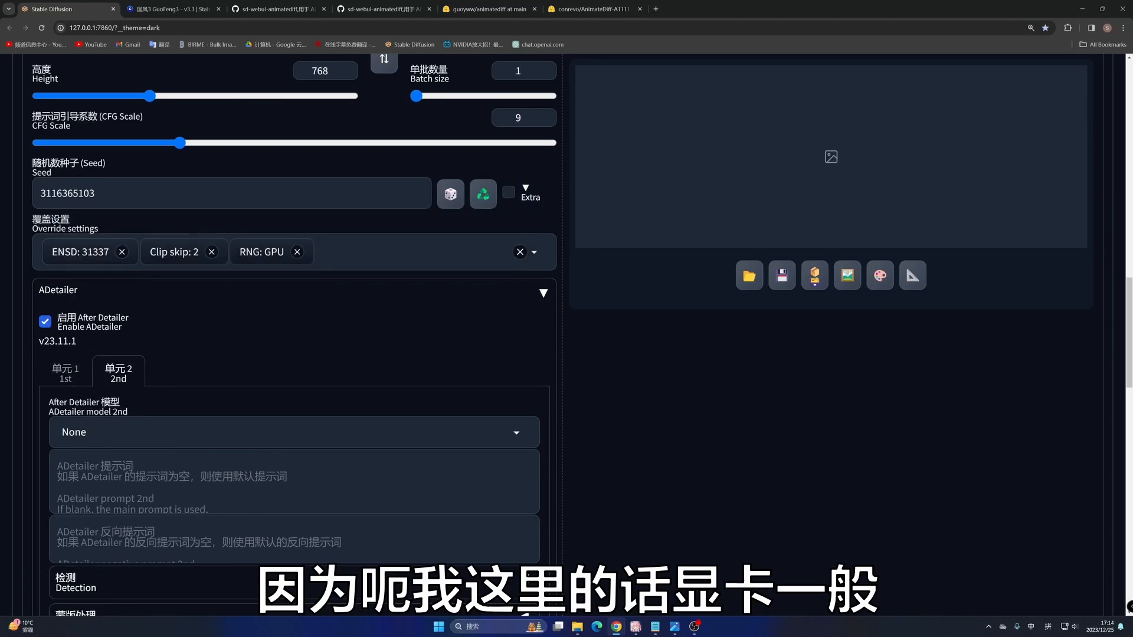
left_click(64, 373)
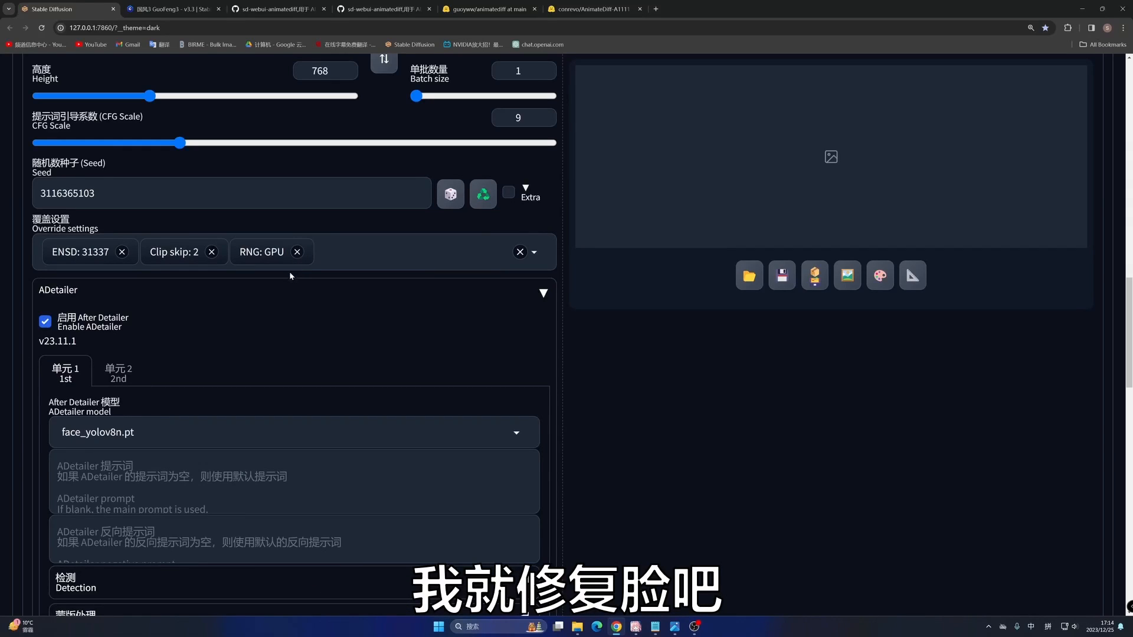
left_click(284, 292)
- Start generating the txt2img animation with the configured prompts and AnimateDiff settings
scroll(284, 307, "up", 4)
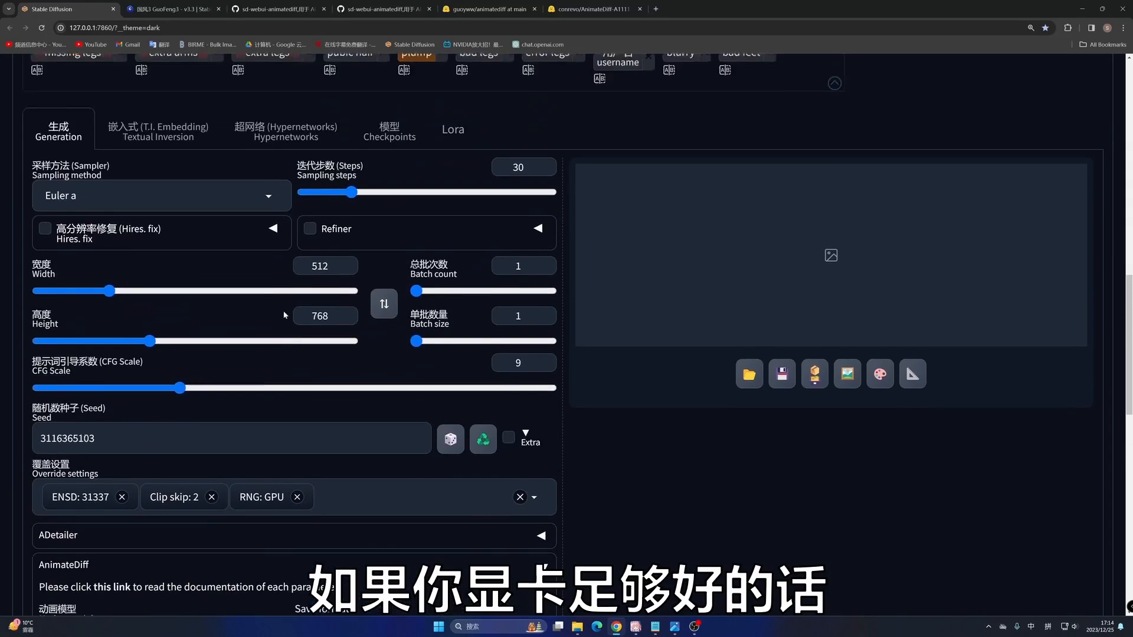
scroll(284, 314, "up", 1)
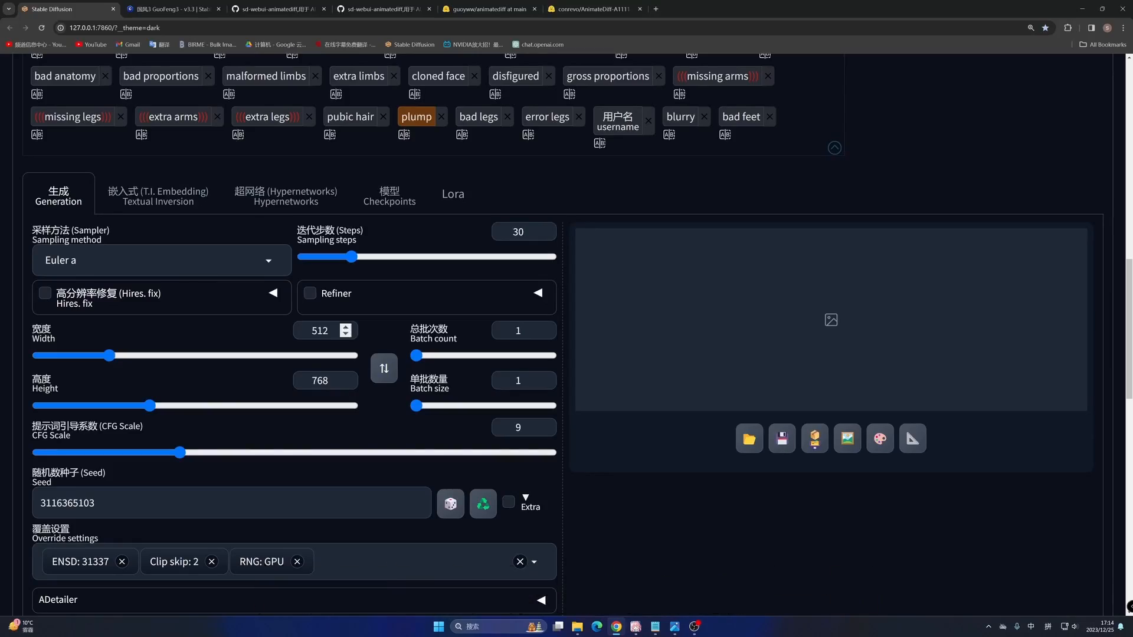
scroll(406, 334, "up", 15)
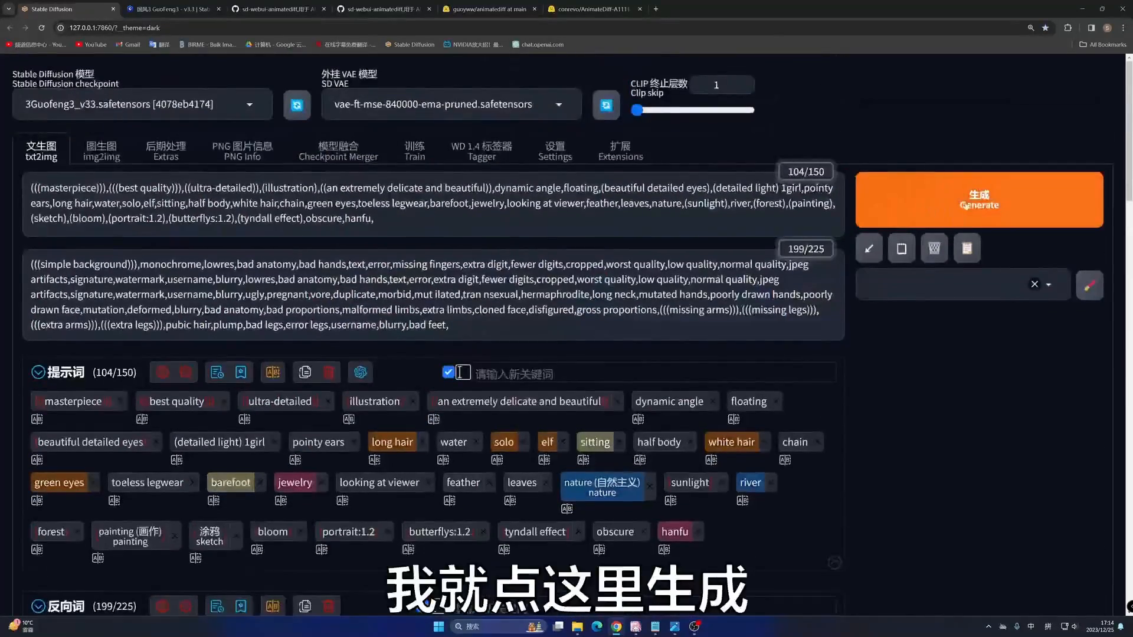
left_click(965, 204)
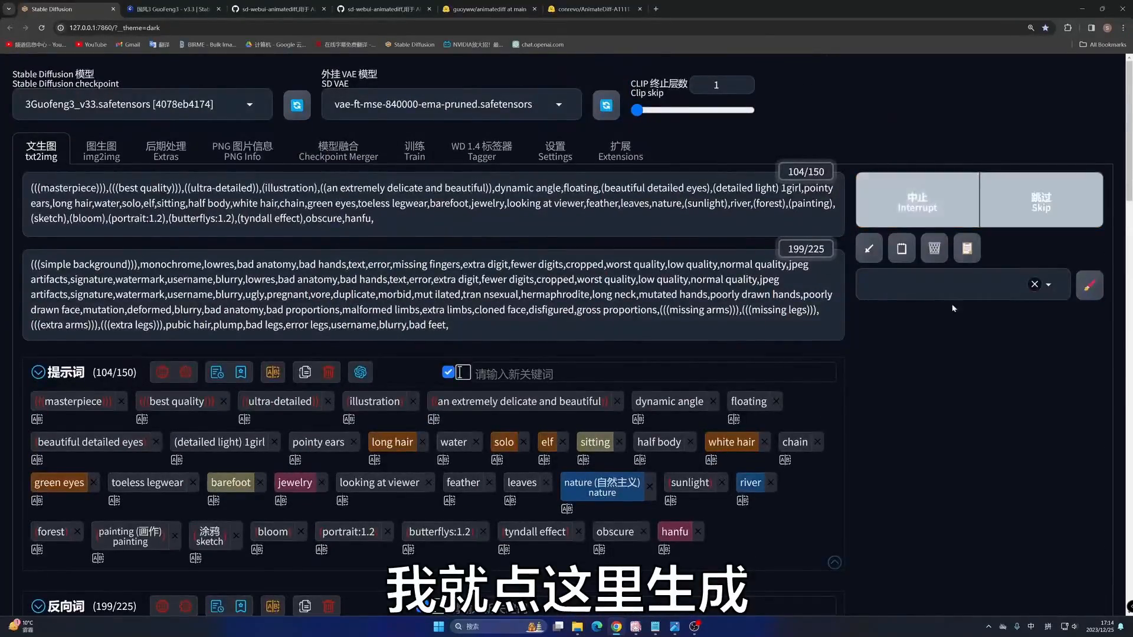
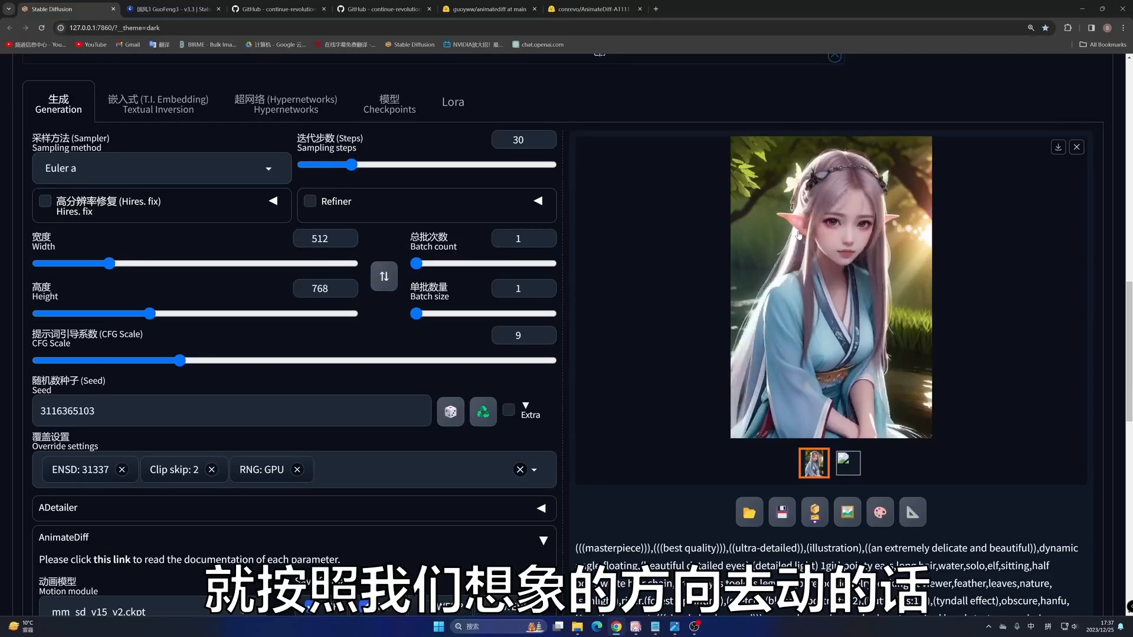
- Look through the available motion LoRA models, such as v2_lora_ZoomIn and v2_lora_PanRight, and return to the generation settings
scroll(668, 228, "up", 3)
scroll(668, 224, "down", 1)
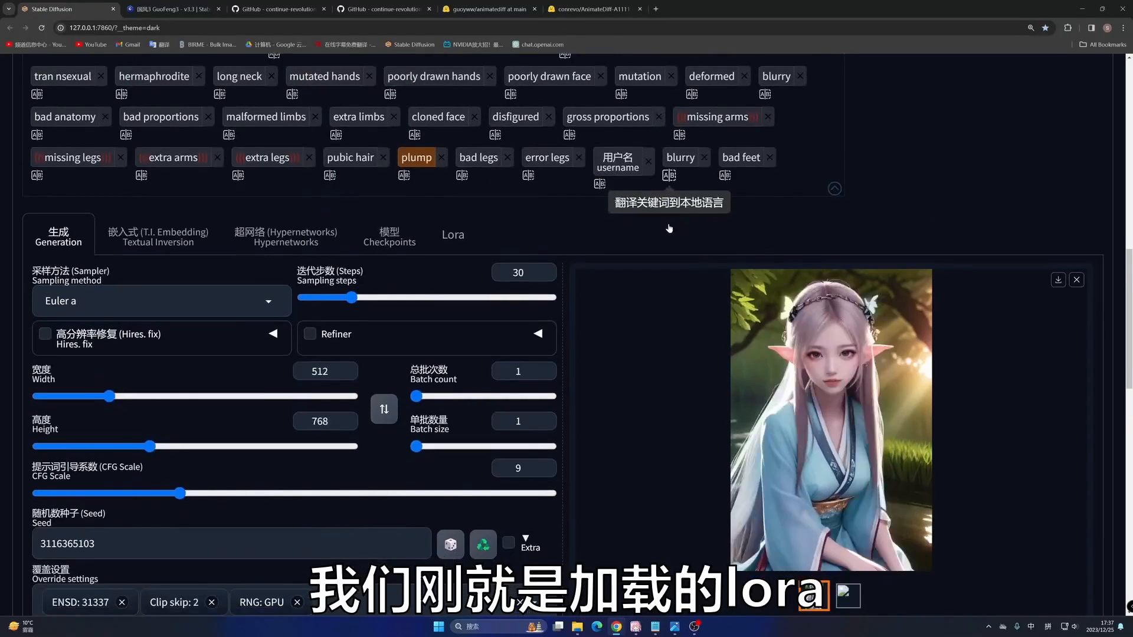
left_click(451, 235)
scroll(434, 247, "down", 3)
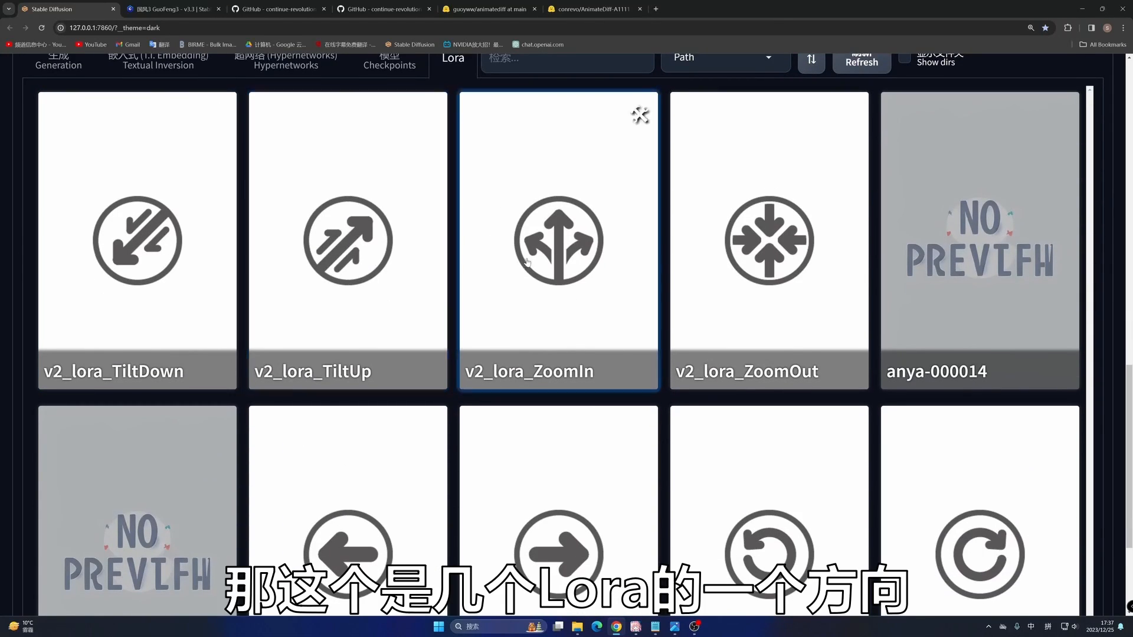
scroll(527, 262, "down", 3)
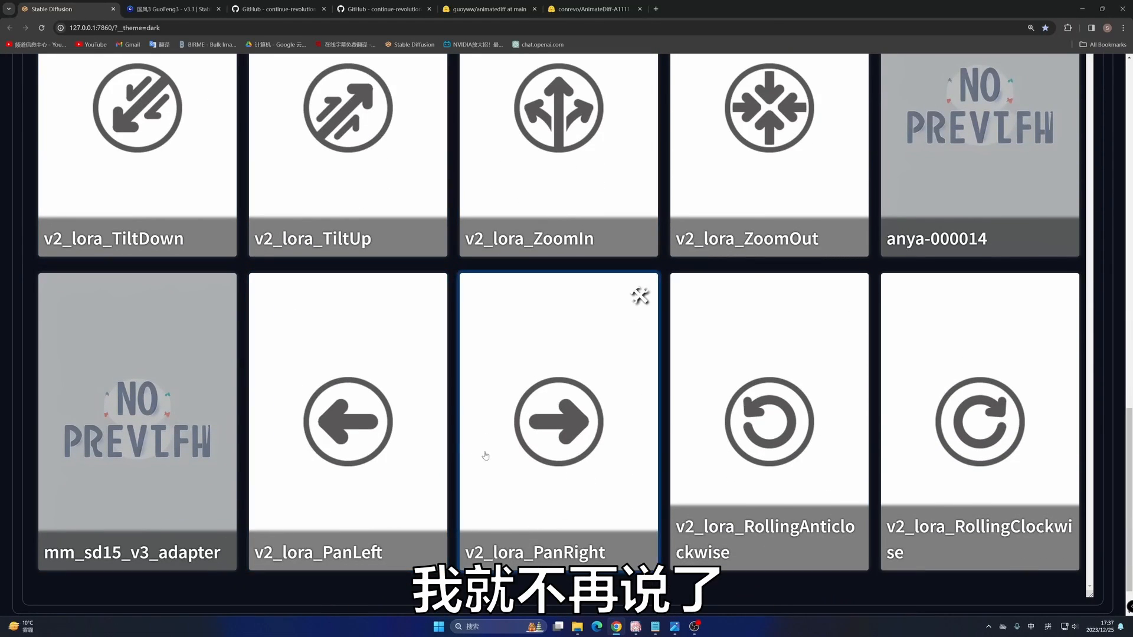
scroll(494, 435, "up", 3)
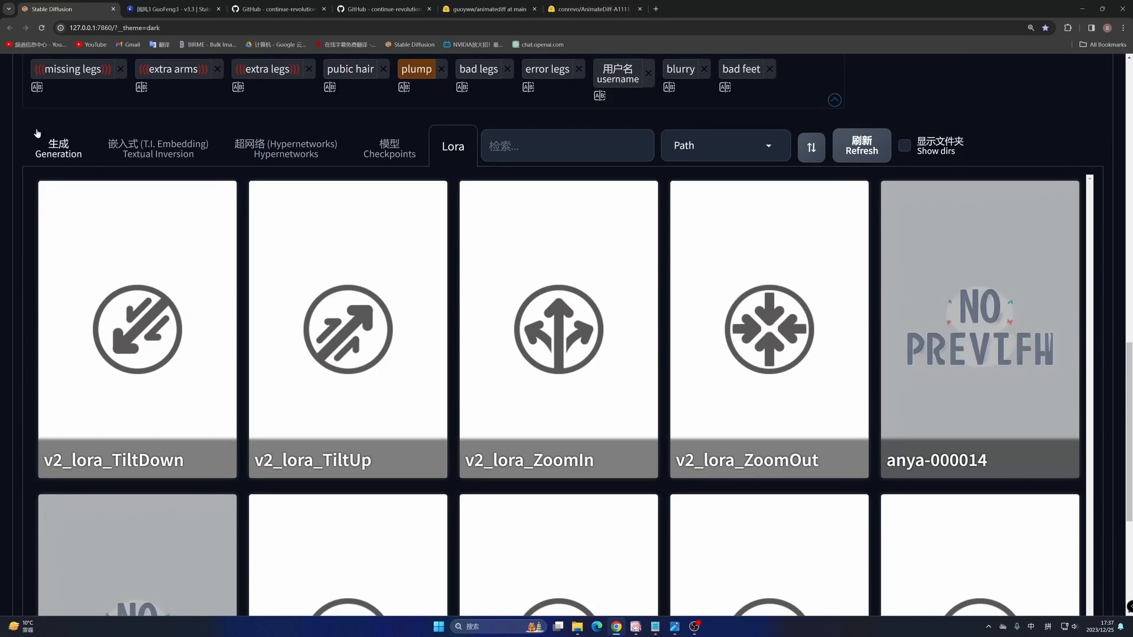
left_click(59, 148)
- Set the weight of the v2_lora_ZoomIn LoRA in the positive prompt to 0.5
scroll(543, 125, "up", 5)
scroll(543, 125, "up", 10)
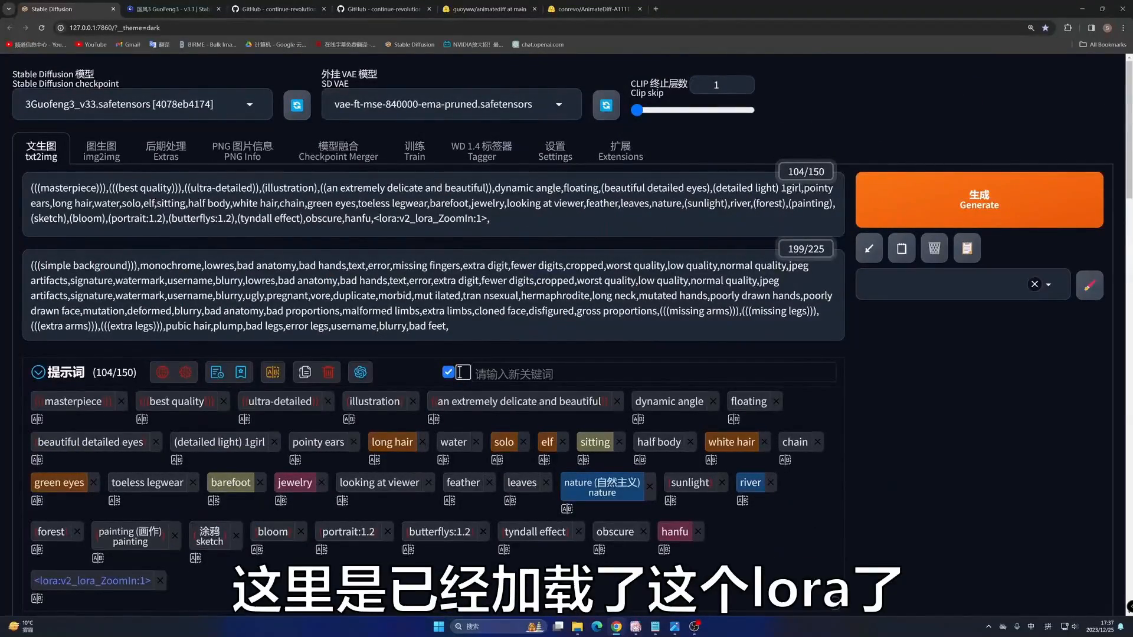
left_click_drag(482, 219, 391, 219)
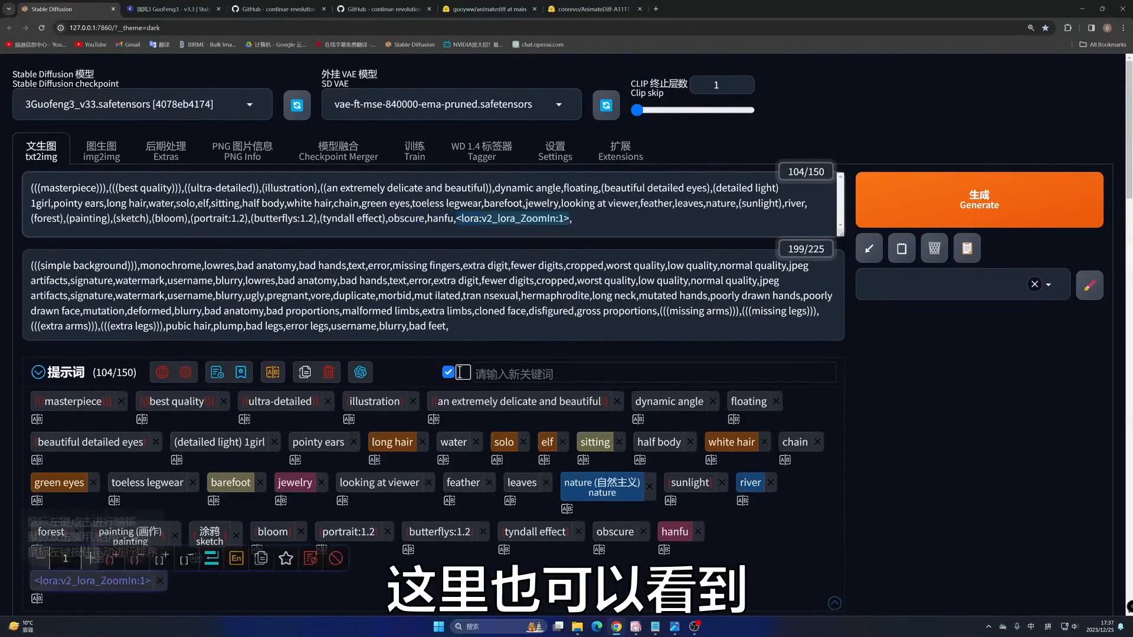
left_click(279, 579)
left_click(489, 219)
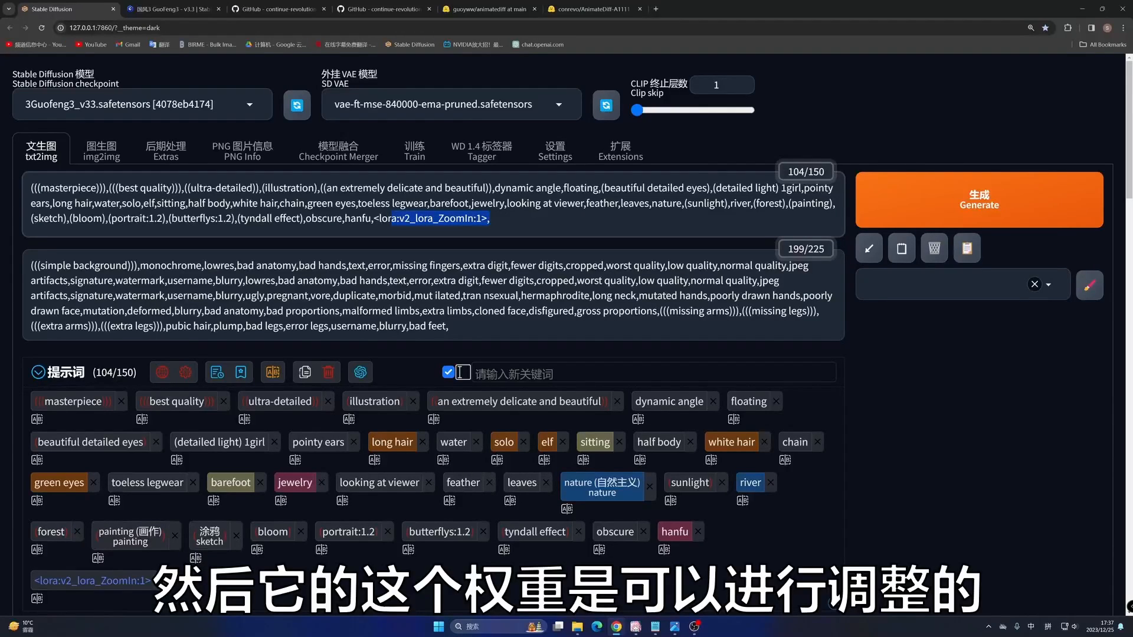
left_click_drag(482, 219, 477, 219)
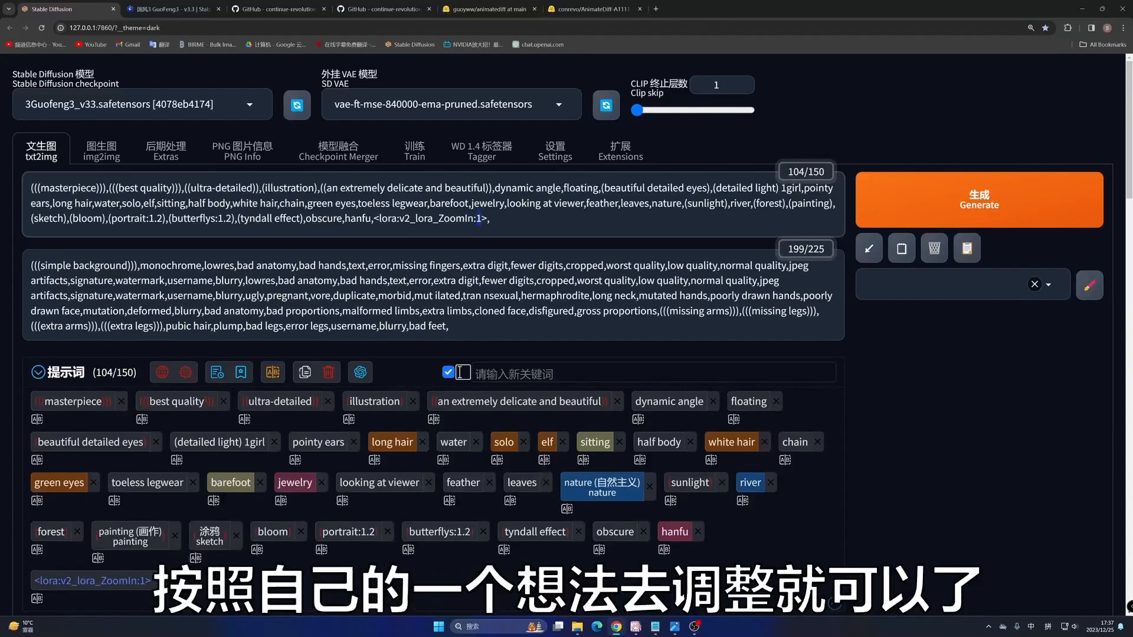
type("0.5")
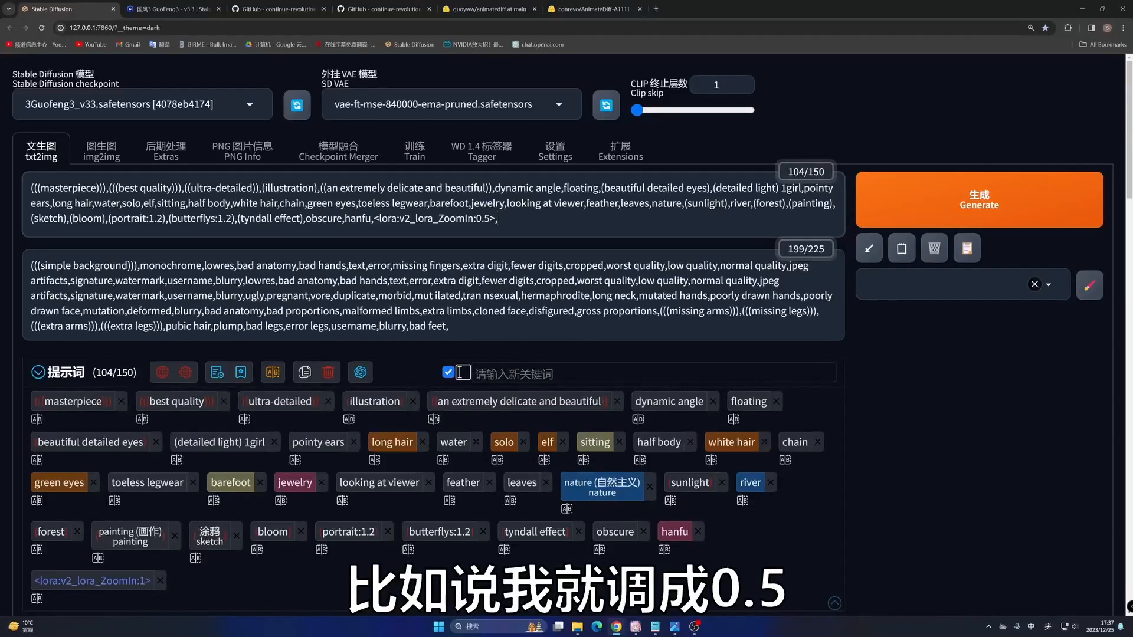
- Check the remaining txt2img settings and generate the animation again with the adjusted LoRA weight
scroll(209, 409, "down", 10)
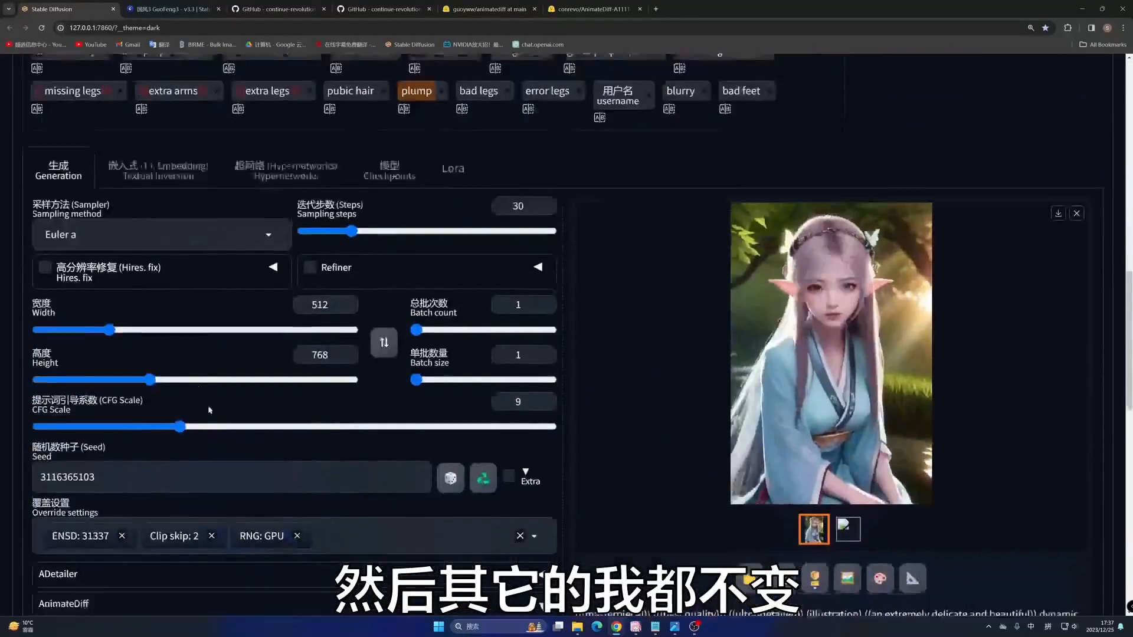
scroll(209, 409, "down", 5)
scroll(995, 204, "up", 9)
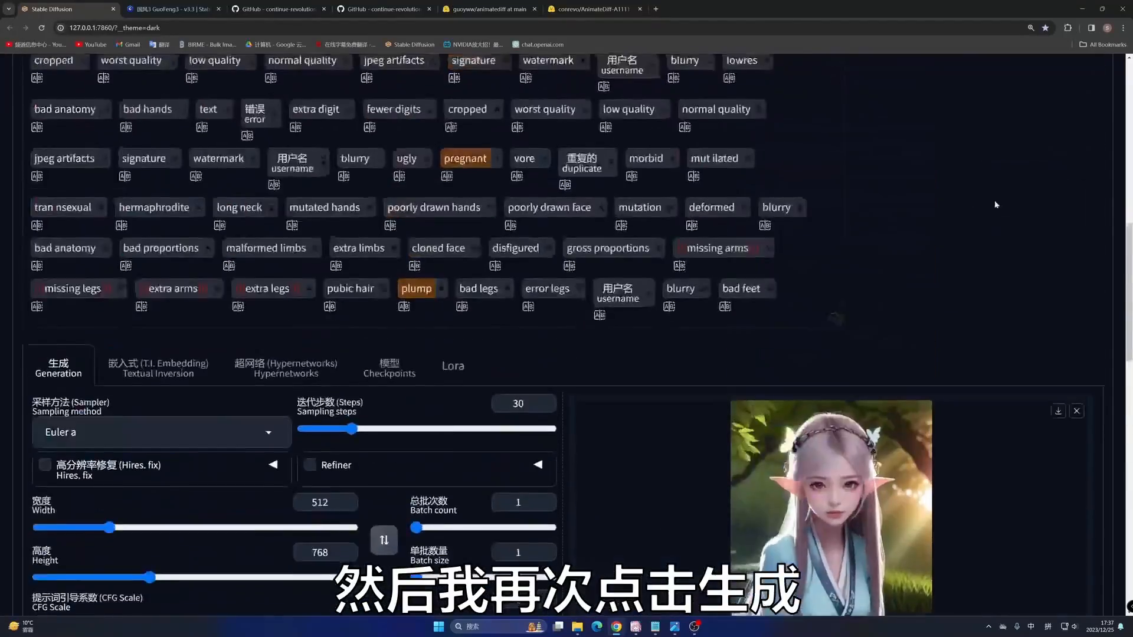
scroll(995, 204, "up", 10)
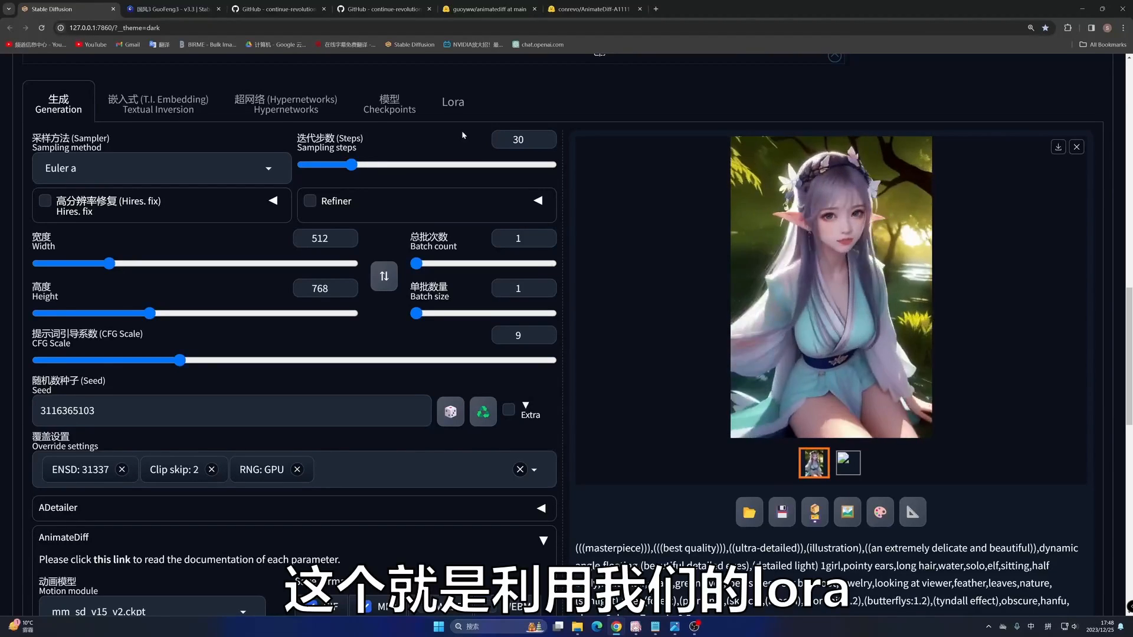
left_click(452, 102)
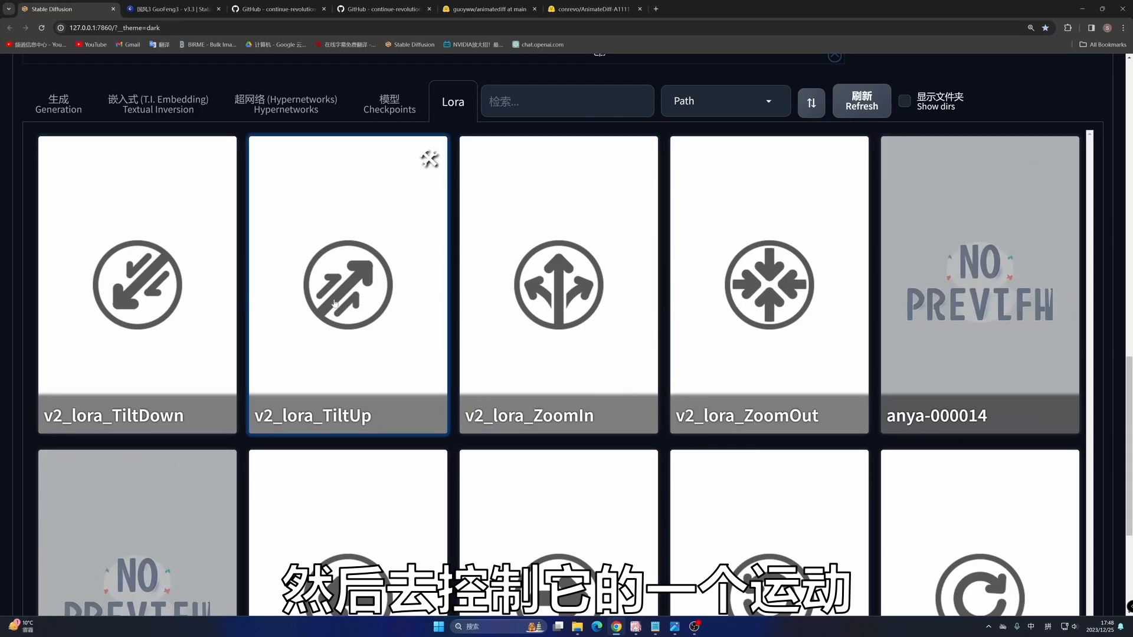
left_click(53, 103)
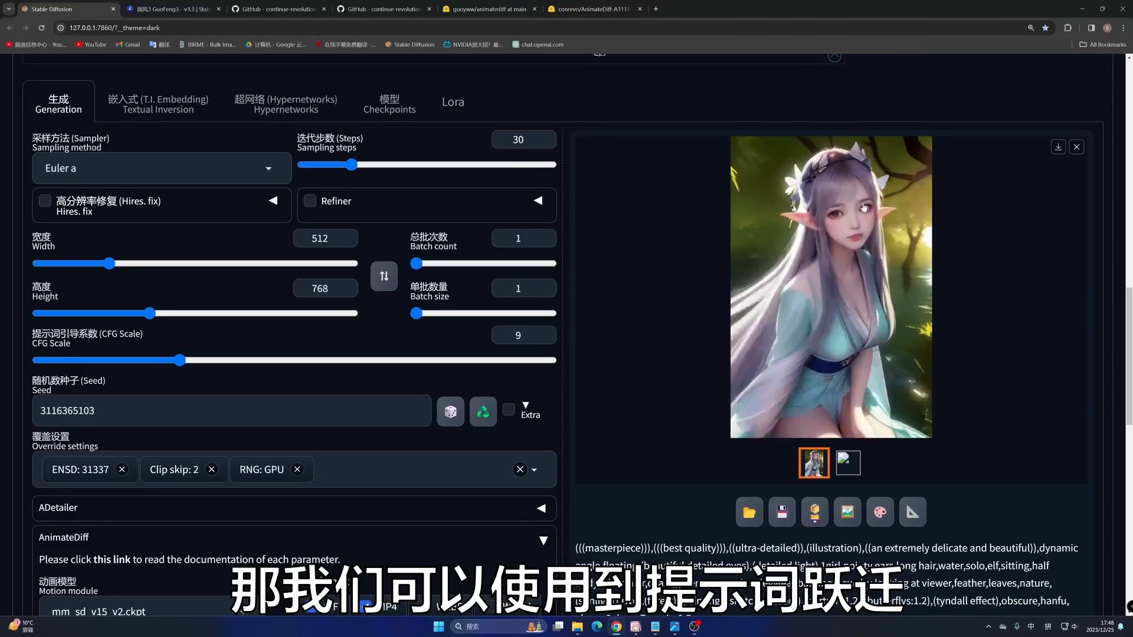
- Switch to the sd-webui-animatediff README on GitHub and translate the page into Simplified Chinese
left_click(296, 8)
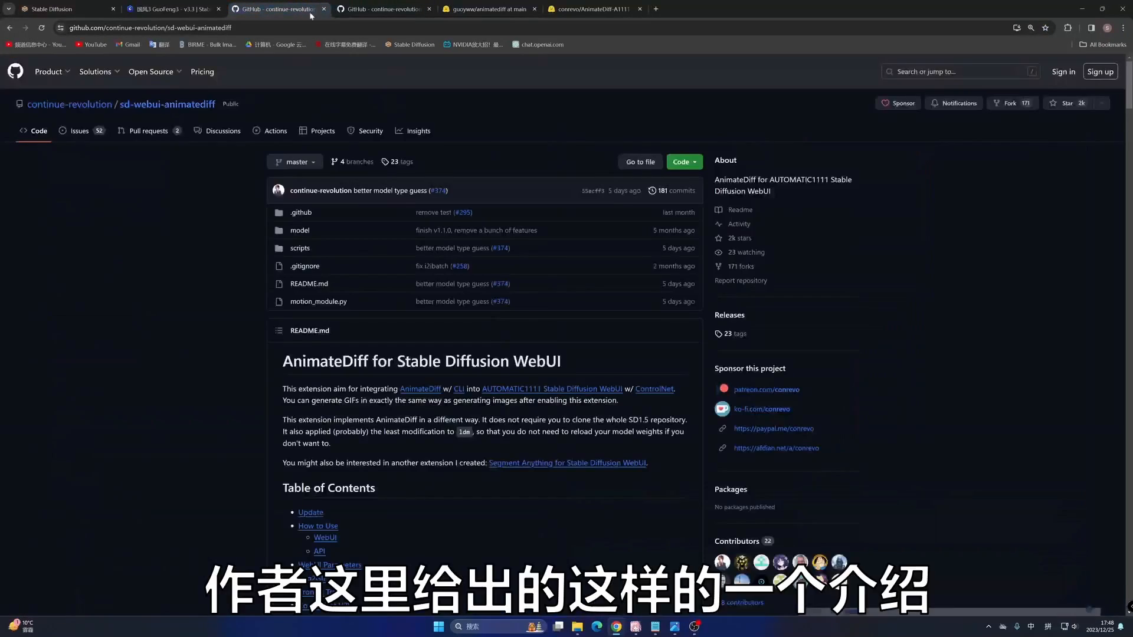
scroll(410, 167, "down", 3)
scroll(407, 162, "down", 15)
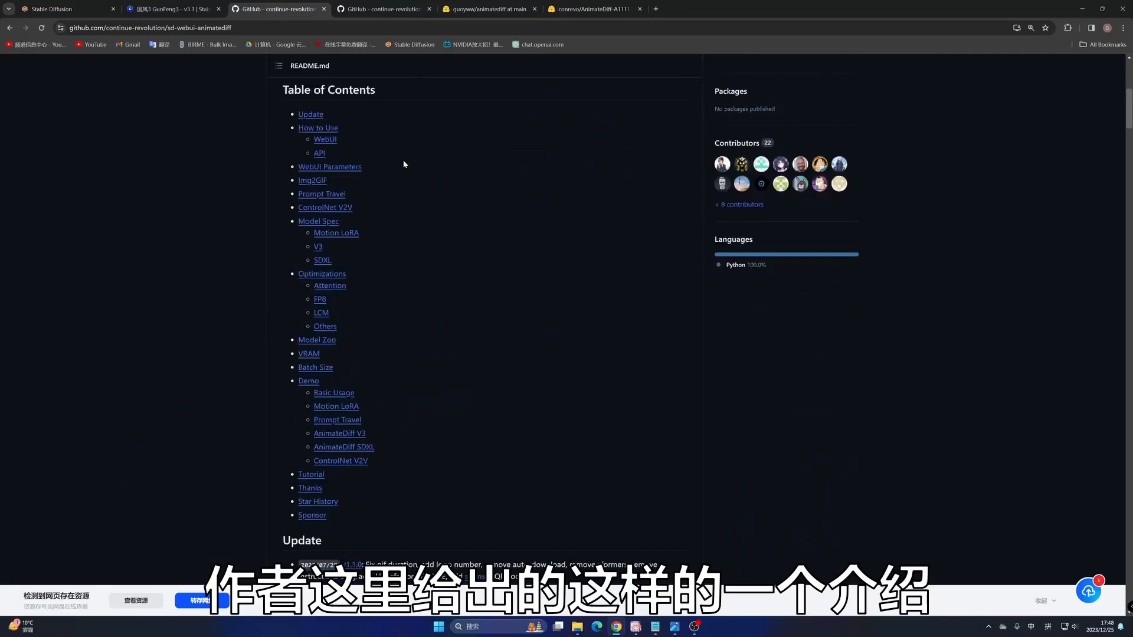
scroll(413, 161, "down", 3)
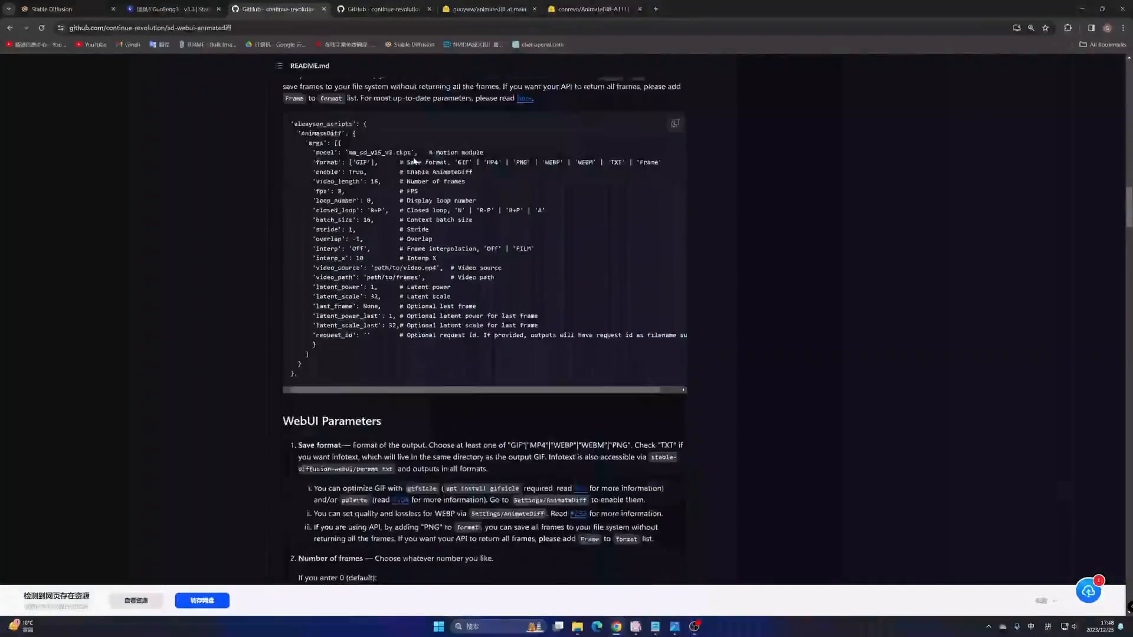
right_click(65, 313)
left_click(130, 457)
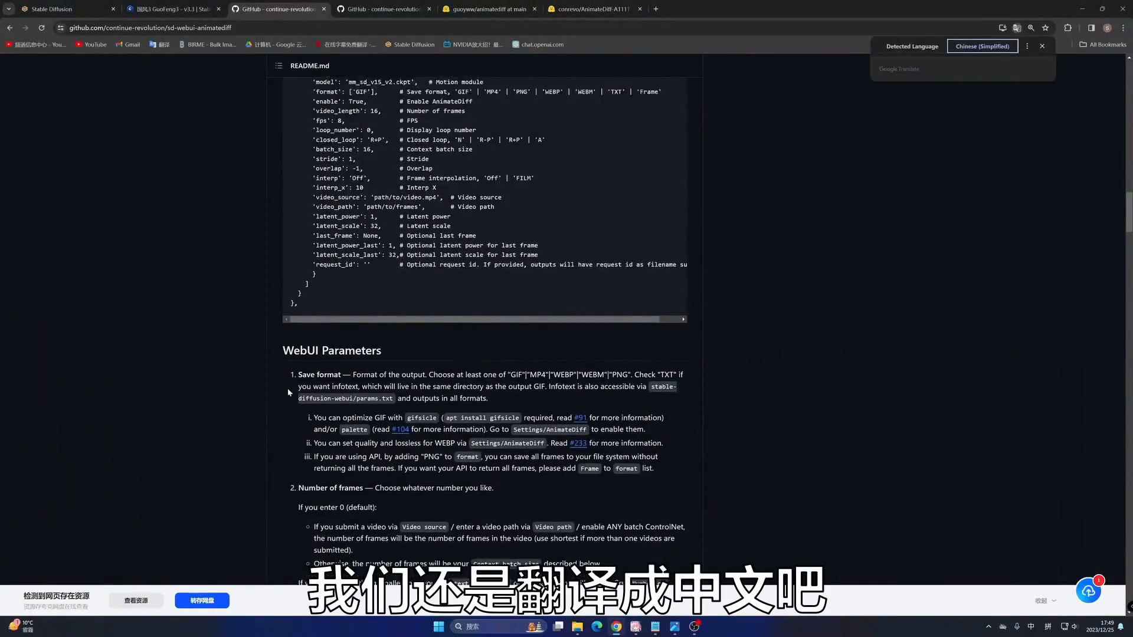
- Read the README's Prompt Travel section, examining the example's head prompt, the frame-numbered lines and the tail prompt
scroll(309, 360, "down", 12)
scroll(309, 360, "down", 8)
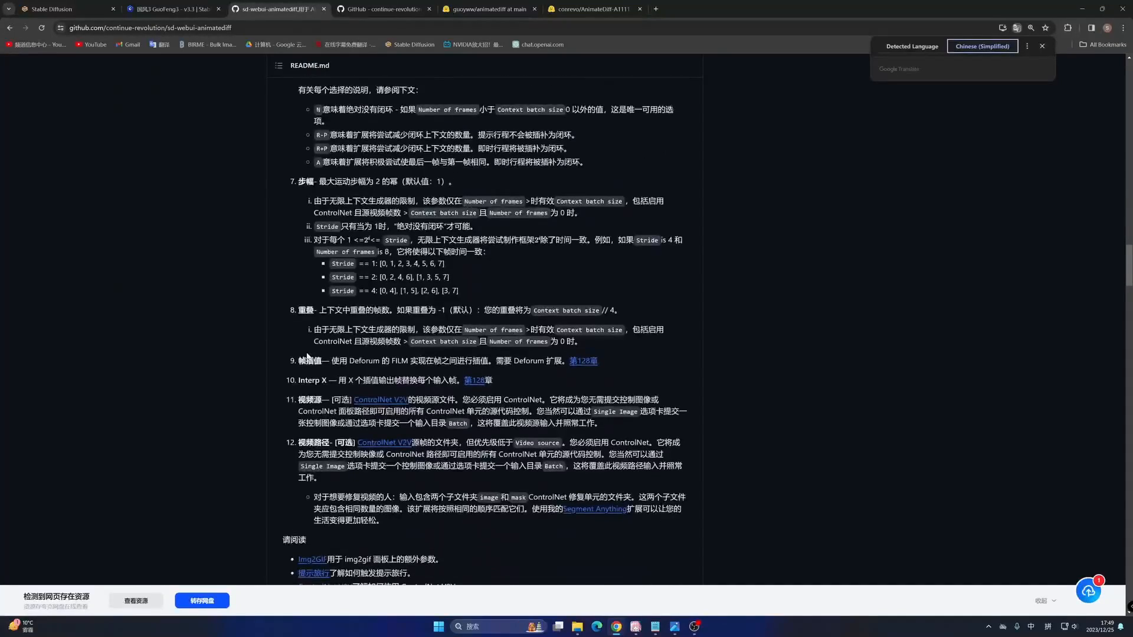
scroll(341, 338, "down", 2)
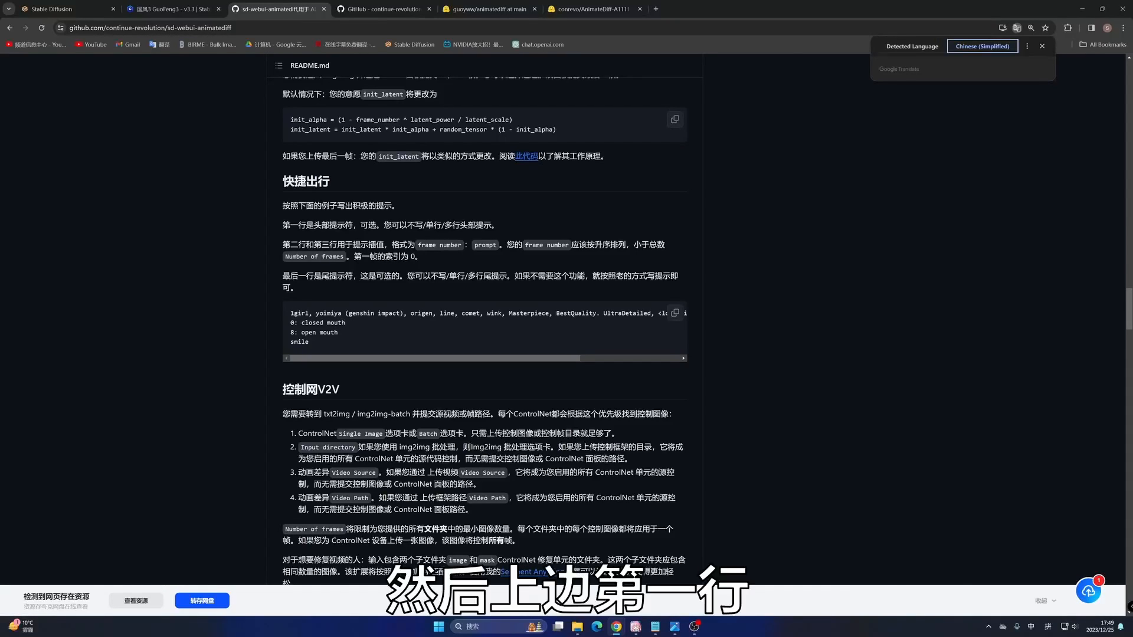
left_click_drag(290, 313, 662, 313)
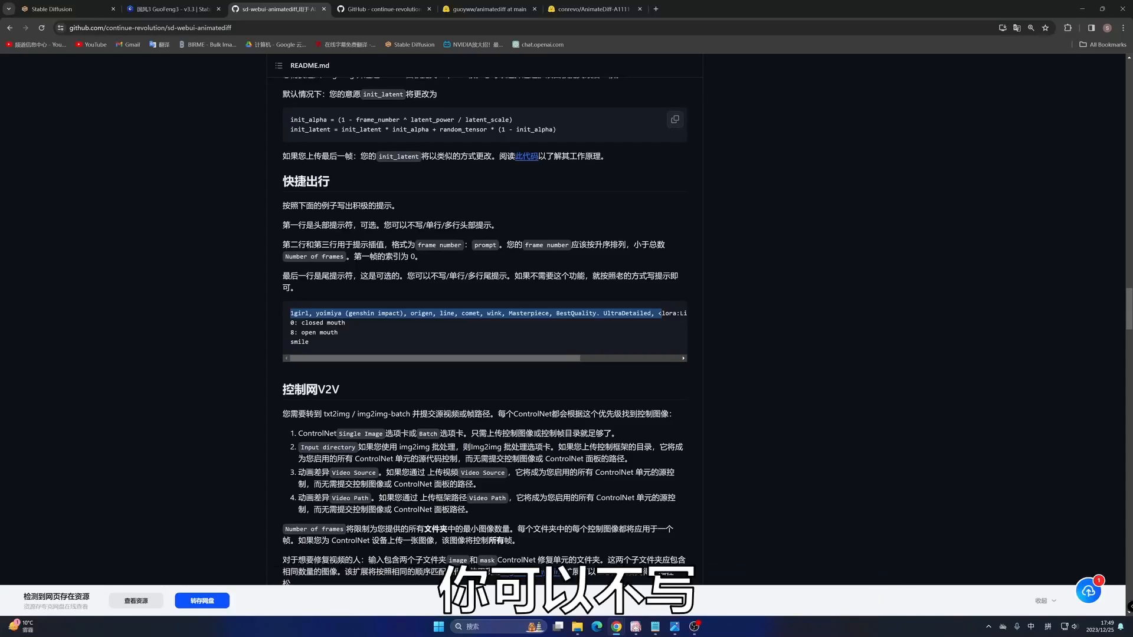
left_click_drag(400, 225, 476, 225)
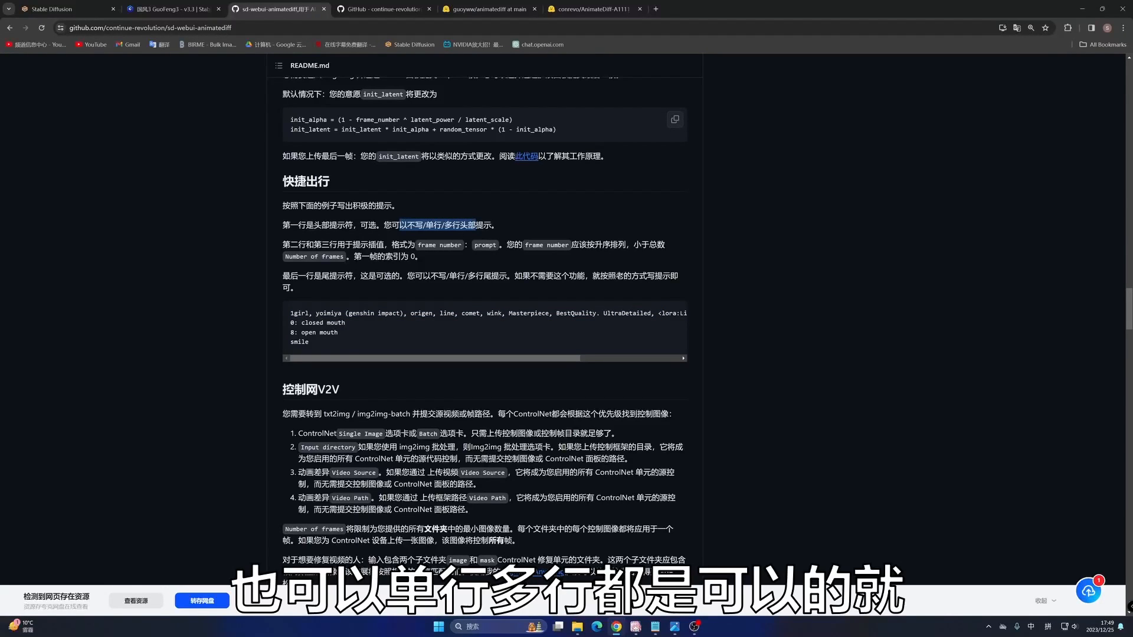
left_click_drag(297, 313, 480, 314)
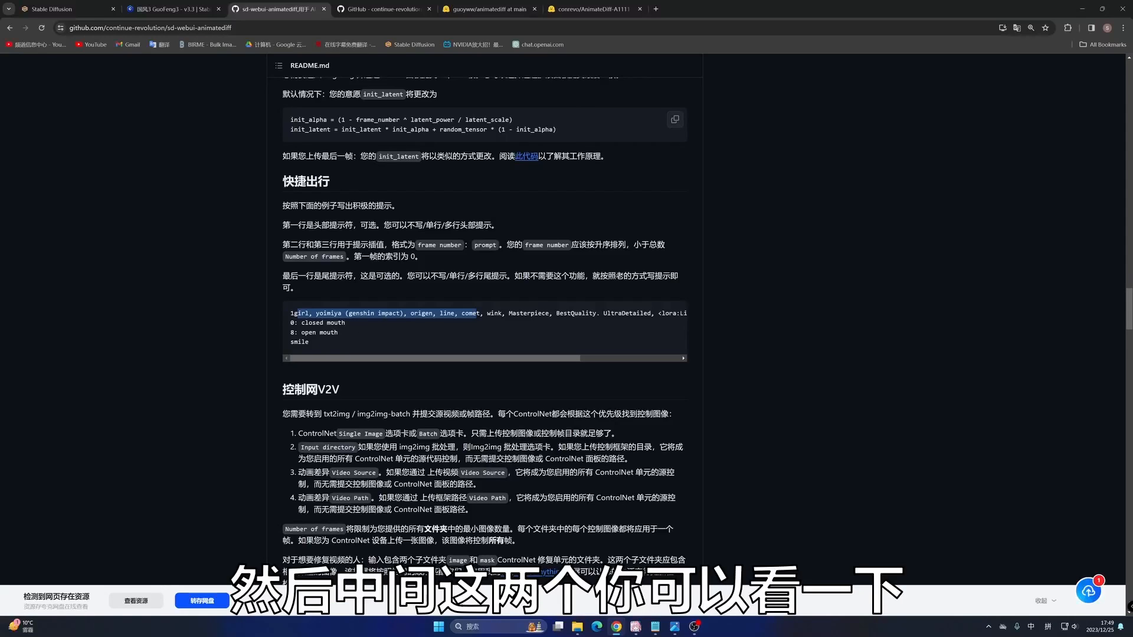
left_click_drag(291, 322, 319, 333)
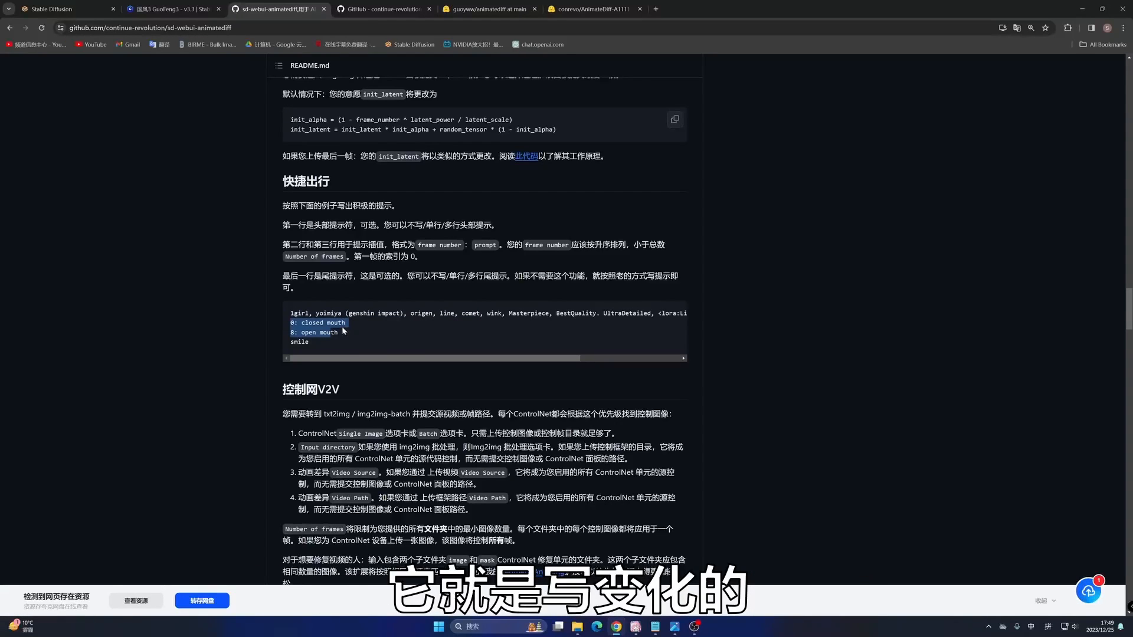
left_click(330, 332)
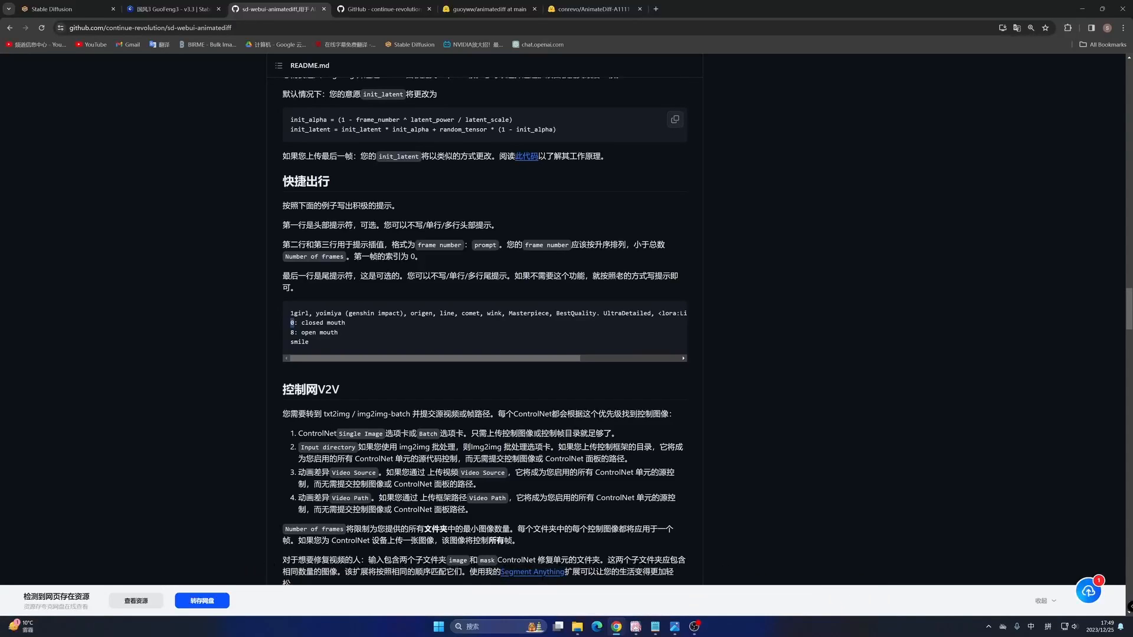
left_click_drag(301, 323, 345, 323)
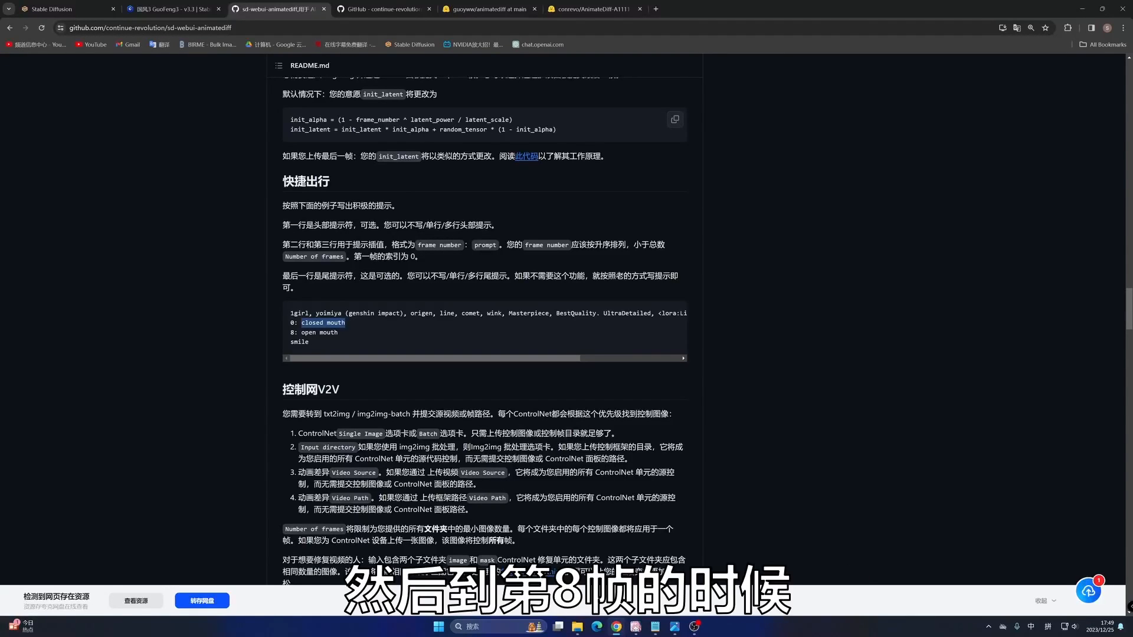
left_click(290, 334)
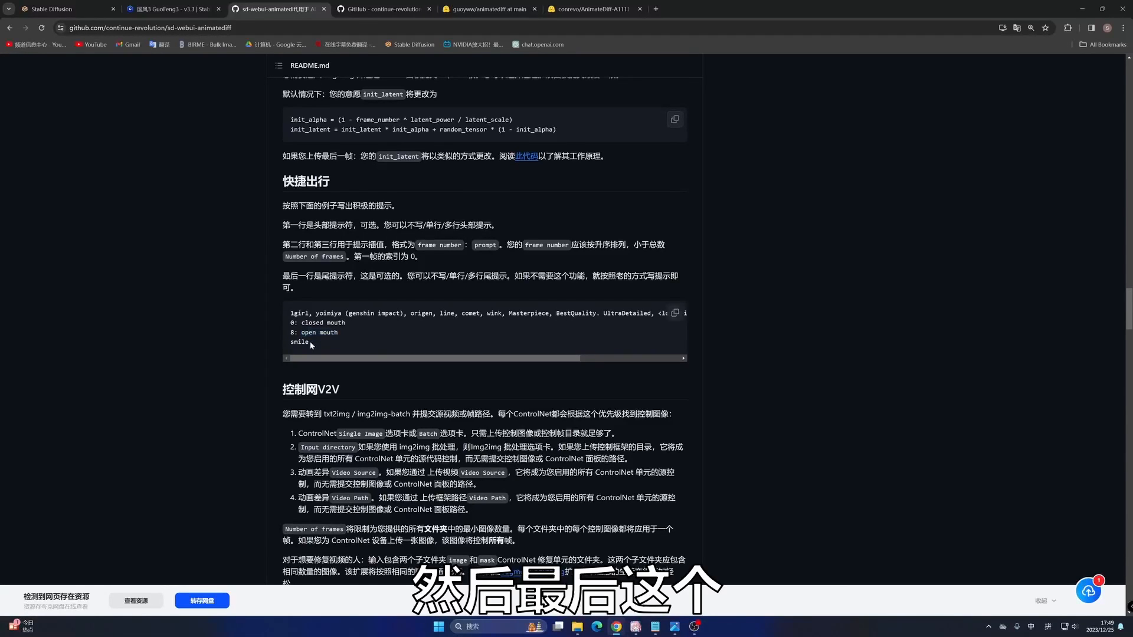
left_click_drag(310, 341, 289, 344)
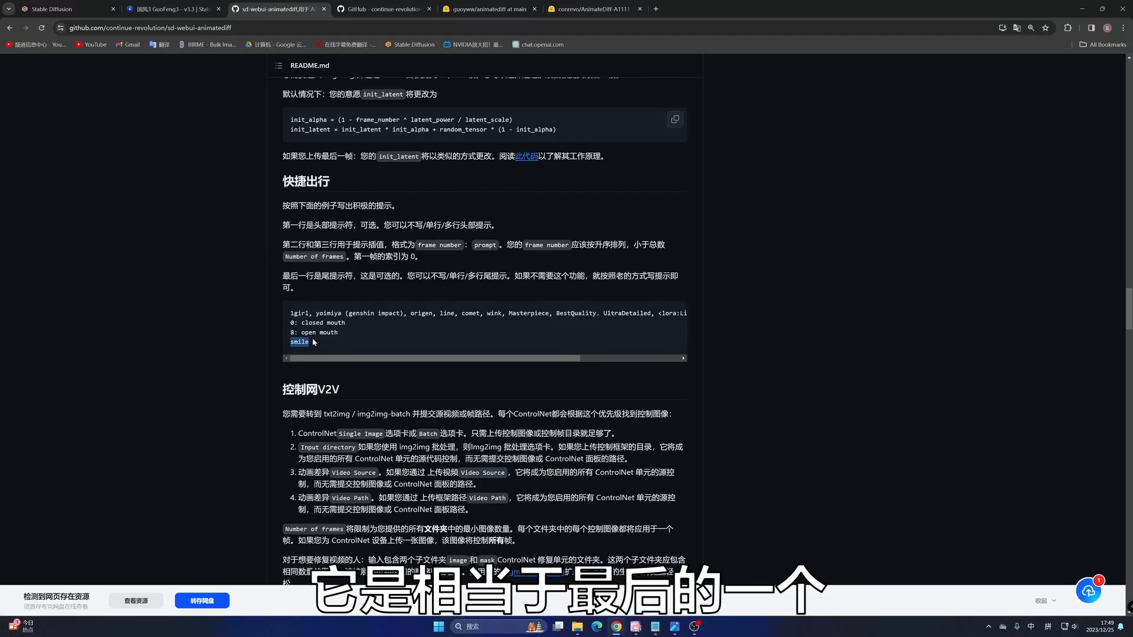
left_click_drag(423, 276, 484, 275)
left_click(310, 344)
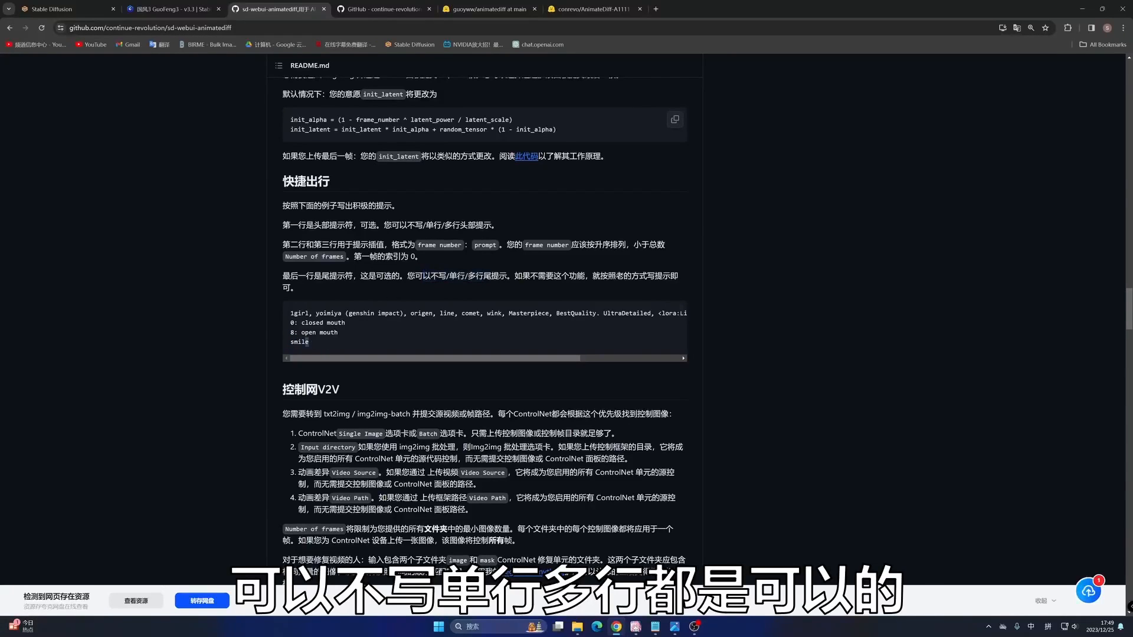
left_click_drag(289, 314, 301, 342)
left_click(328, 341)
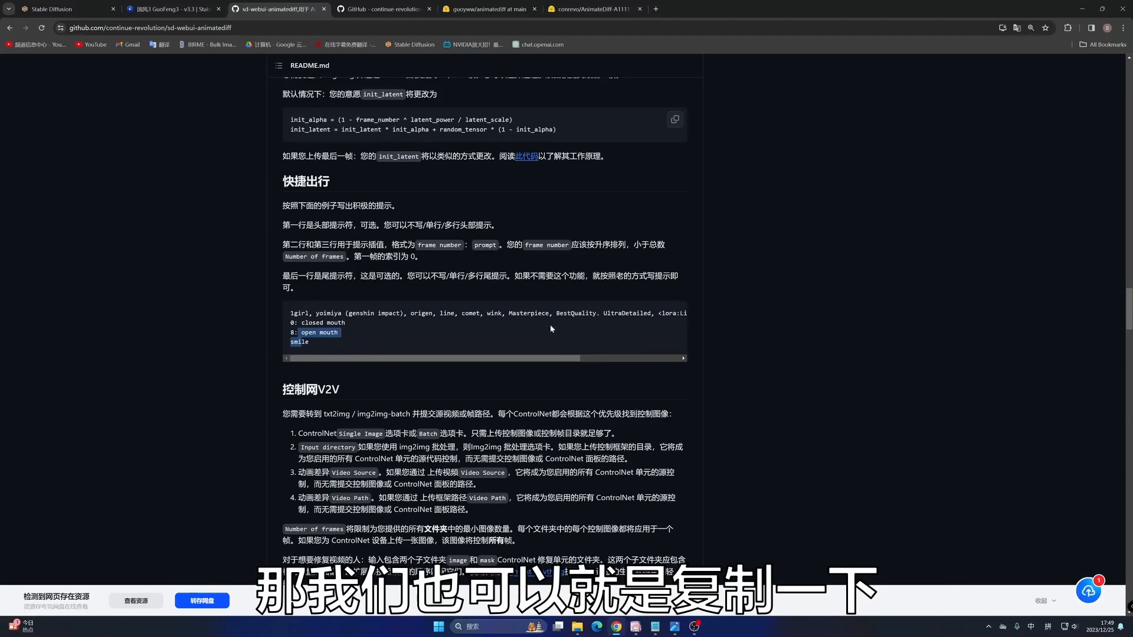
- Copy the Prompt Travel example, reload the Stable Diffusion WebUI page and paste the example as the positive prompt
left_click(675, 313)
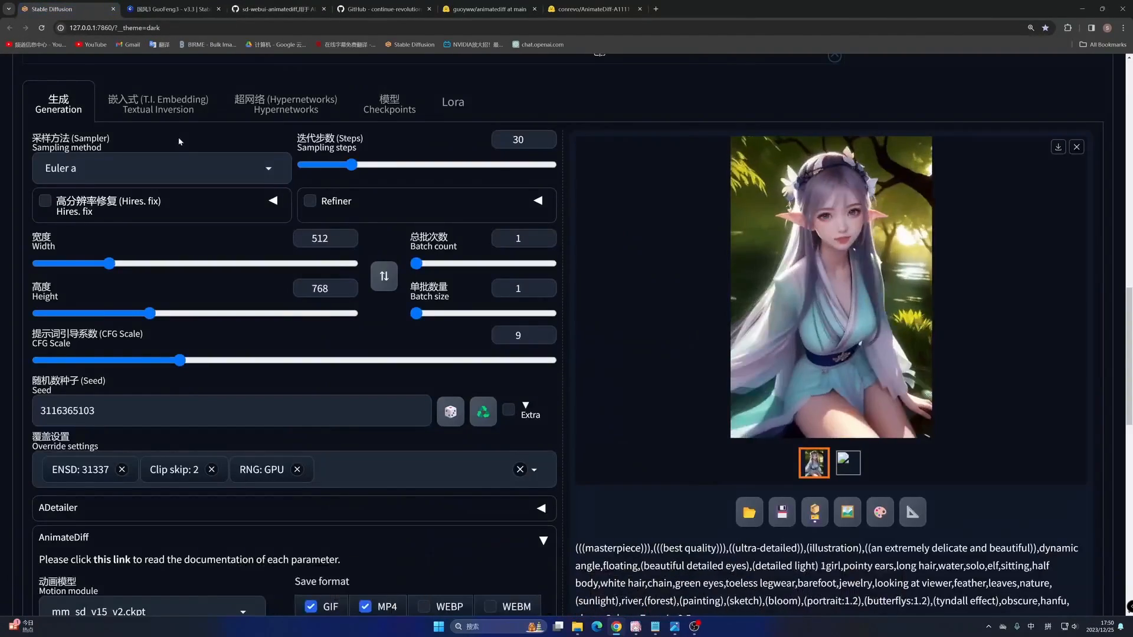
scroll(179, 136, "up", 10)
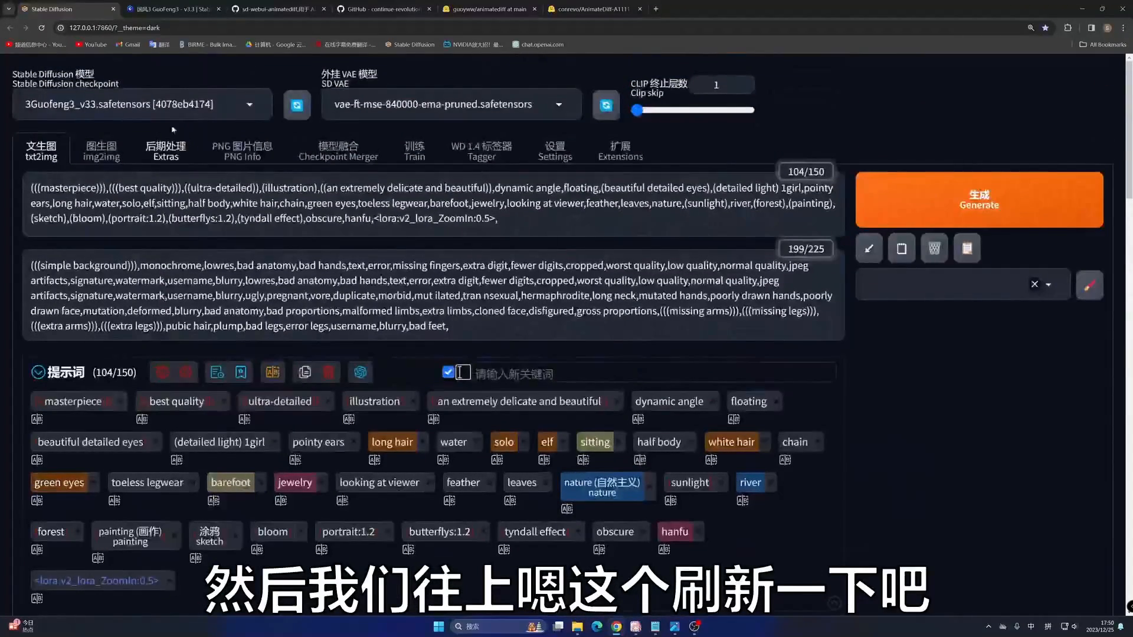
left_click(39, 28)
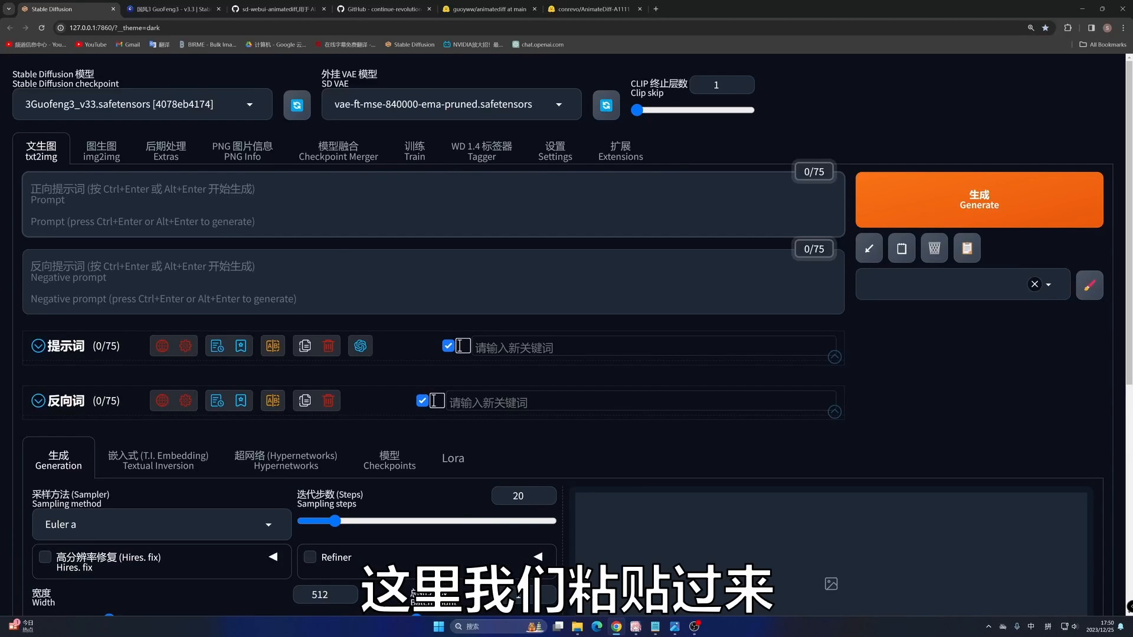
key("ctrl+v")
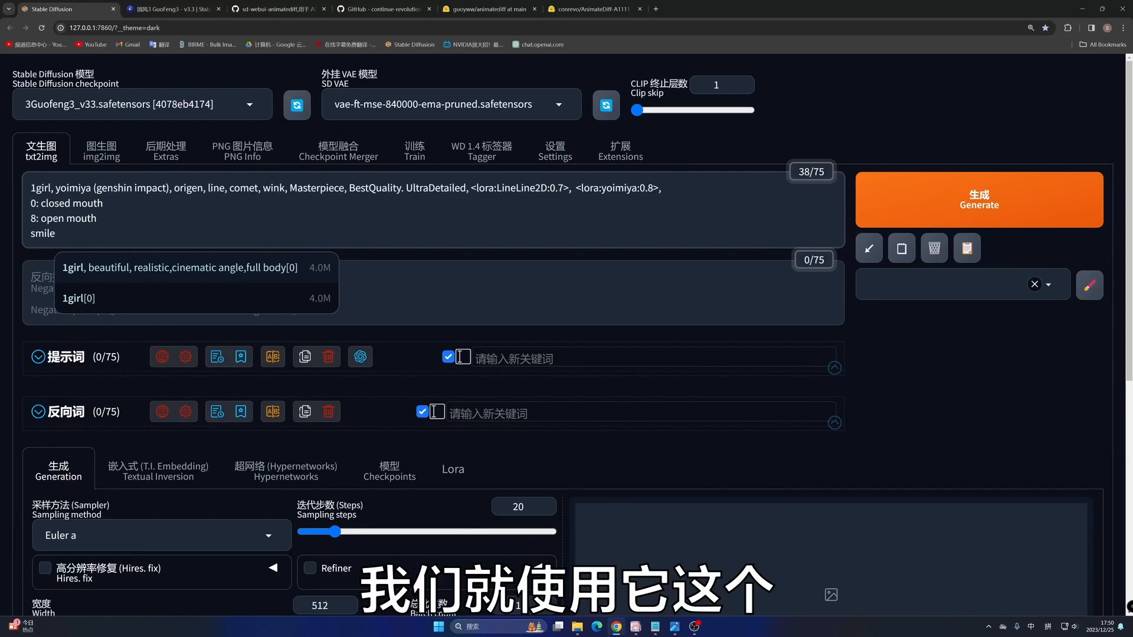
- Delete the LineLine2D and yoimiya LoRA tags from the end of the positive prompt's first line
left_click_drag(638, 187, 479, 188)
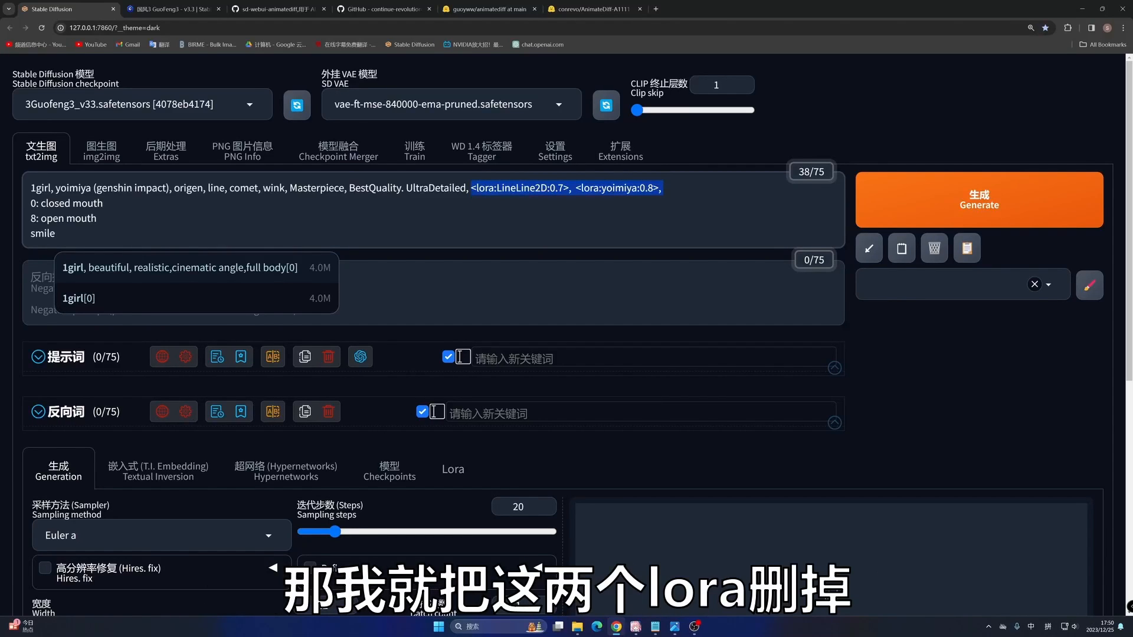
key("BackSpace")
key("Tab")
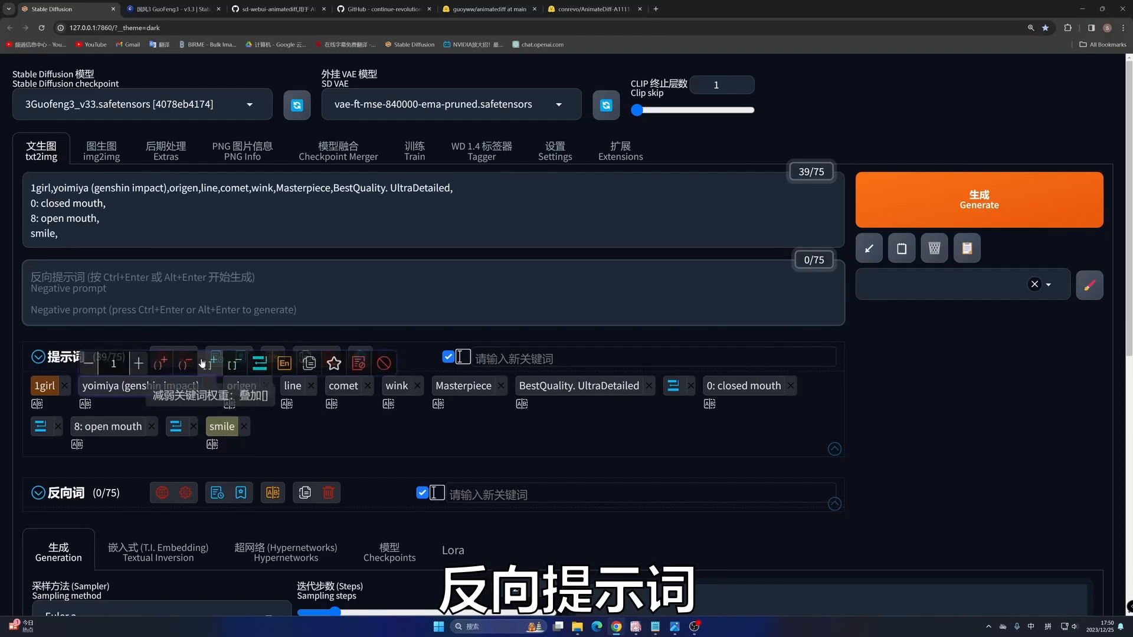
- Fill the negative prompt with the most recent txt2img negative entry from the prompt history
scroll(150, 463, "down", 3)
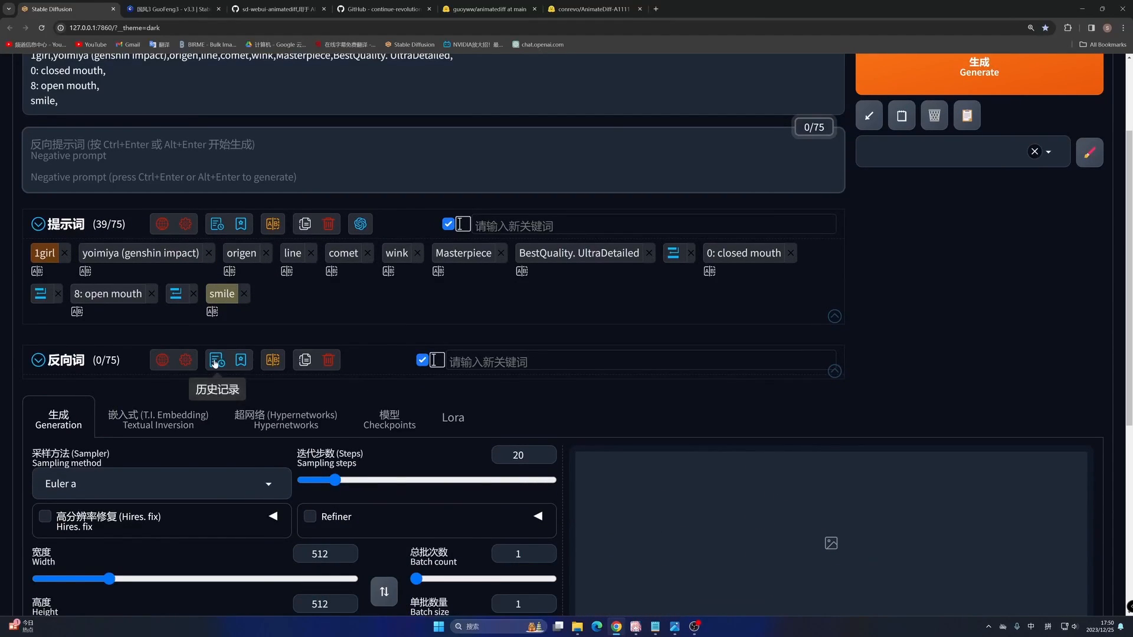
mouse_move(217, 360)
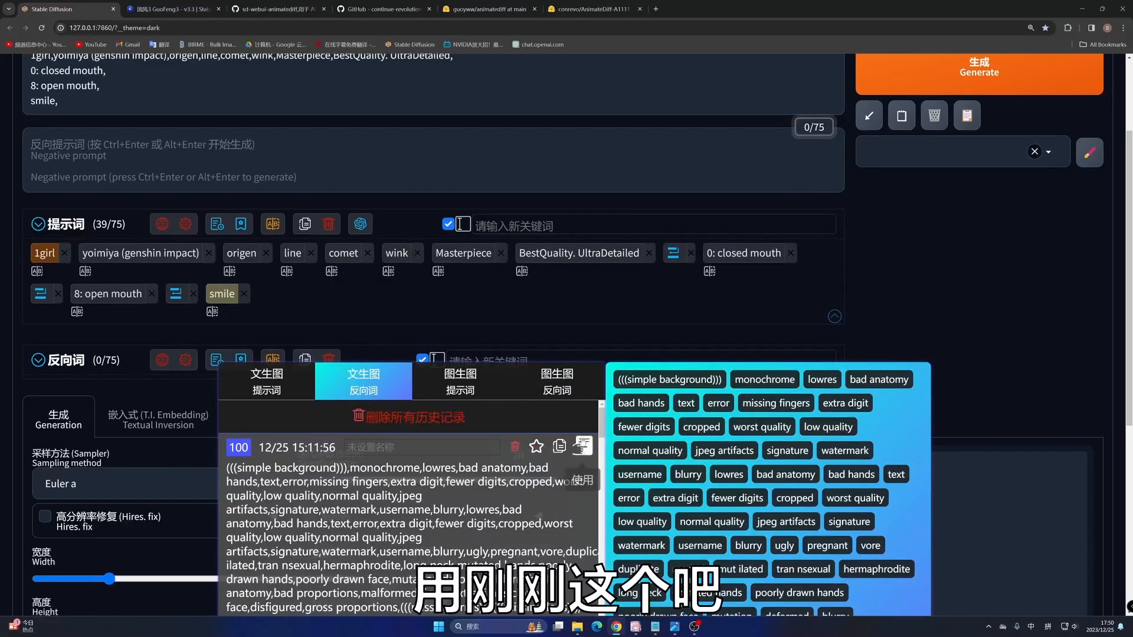
left_click(271, 470)
- Add the v2_lora_ZoomIn motion LoRA to the positive prompt and return to the generation settings
scroll(279, 310, "down", 10)
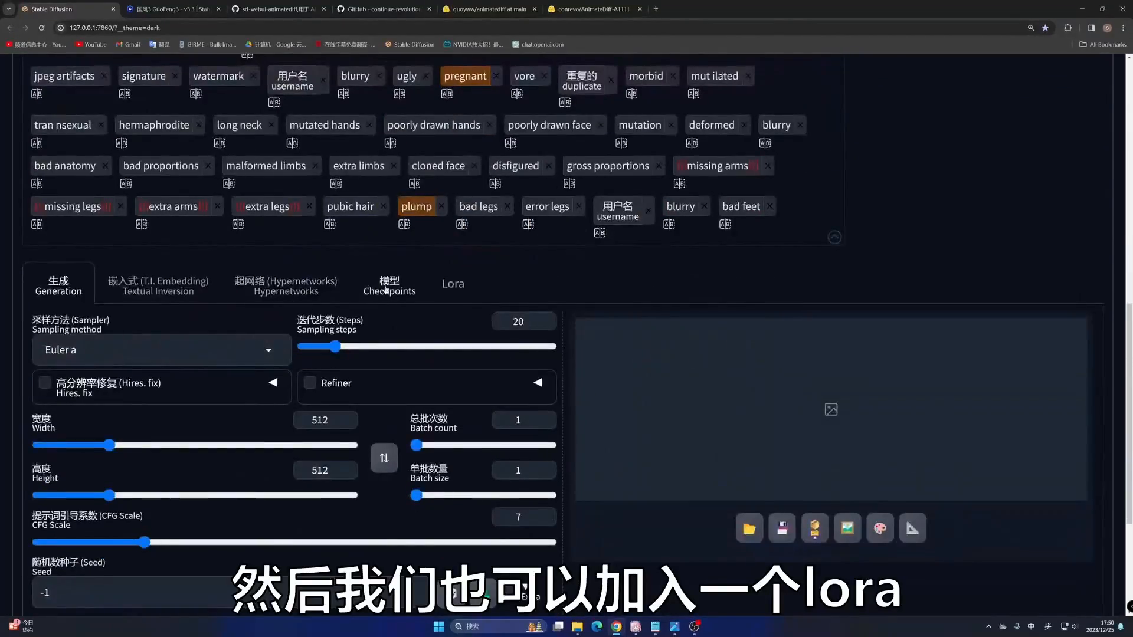
left_click(453, 284)
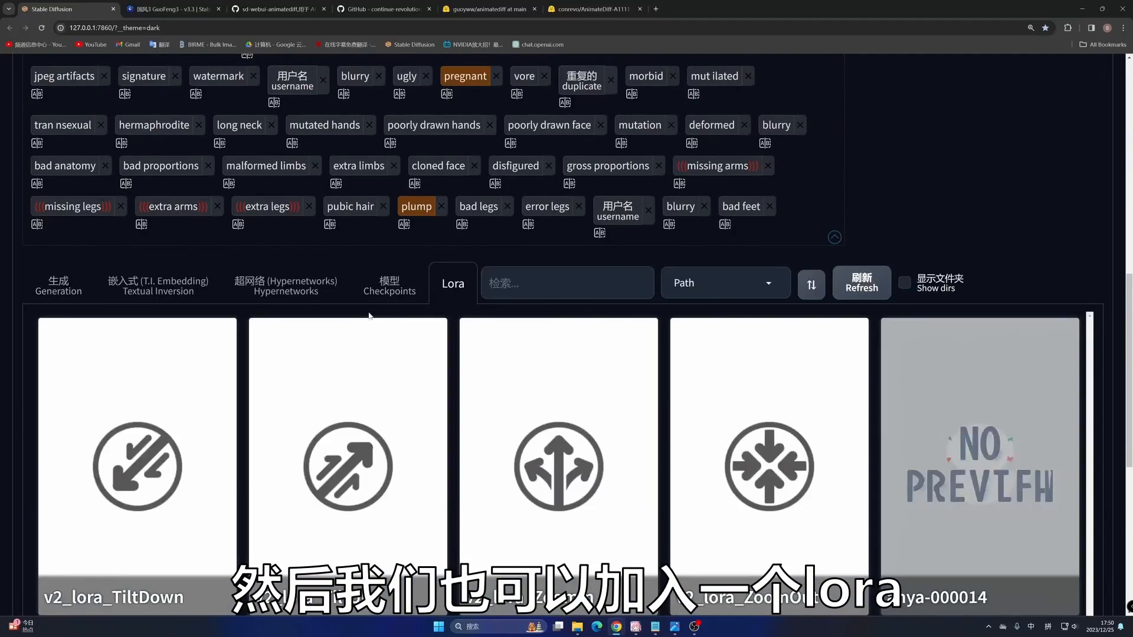
scroll(543, 286, "down", 3)
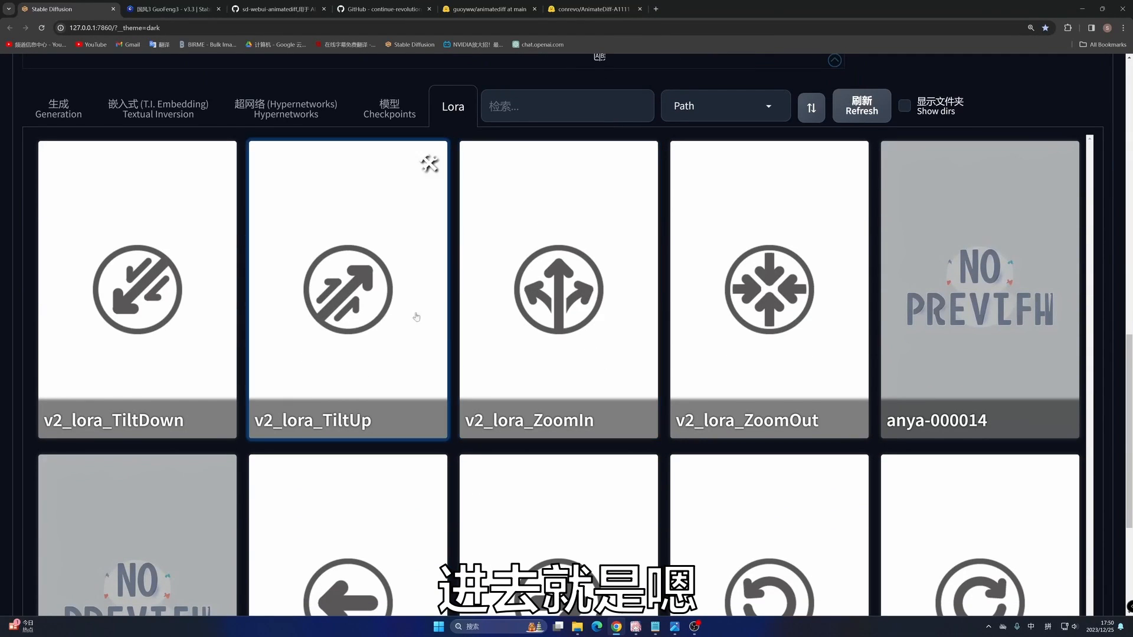
left_click(50, 101)
scroll(564, 146, "up", 15)
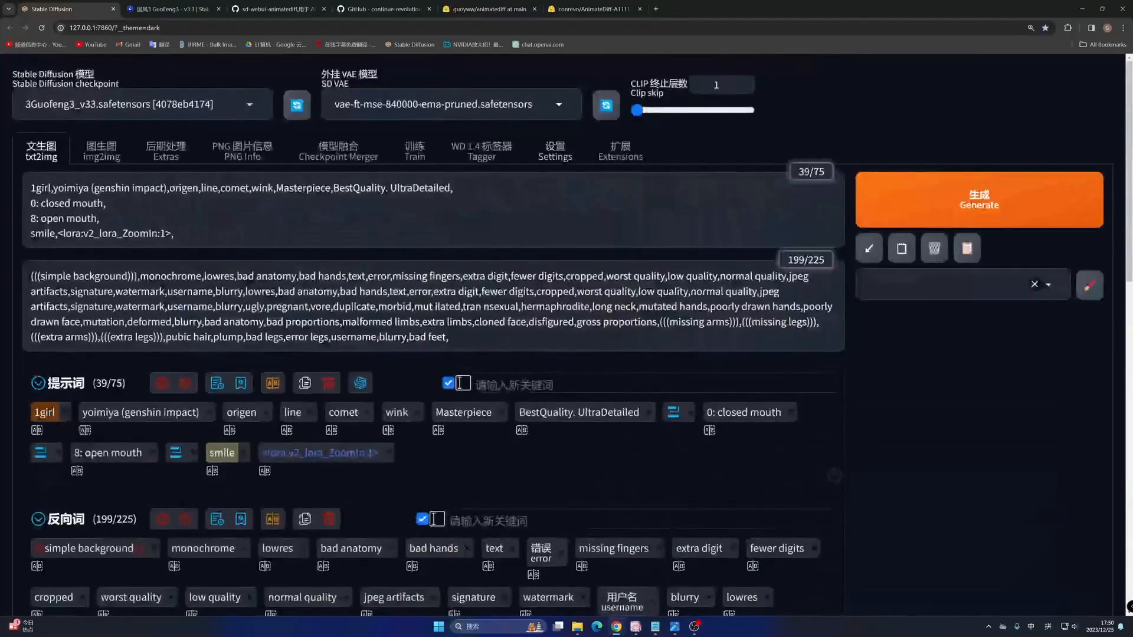
- Try to move the ZoomIn LoRA tag to the end of the prompt's first line, and delete the misplaced text
left_click_drag(177, 234, 64, 234)
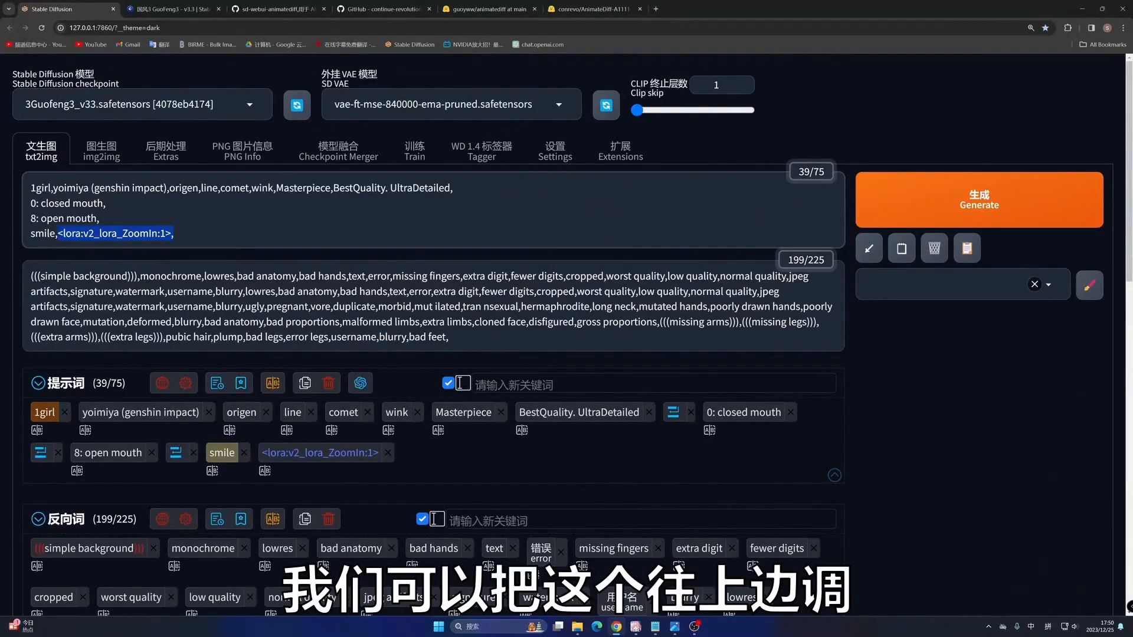
left_click_drag(476, 161, 479, 190)
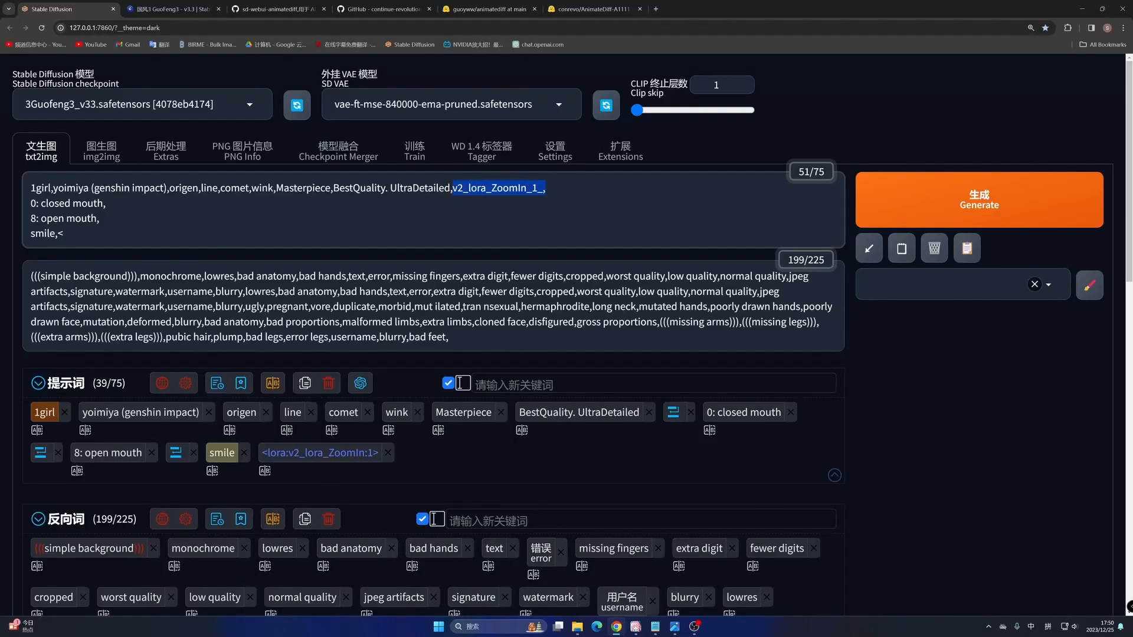
left_click_drag(547, 188, 471, 188)
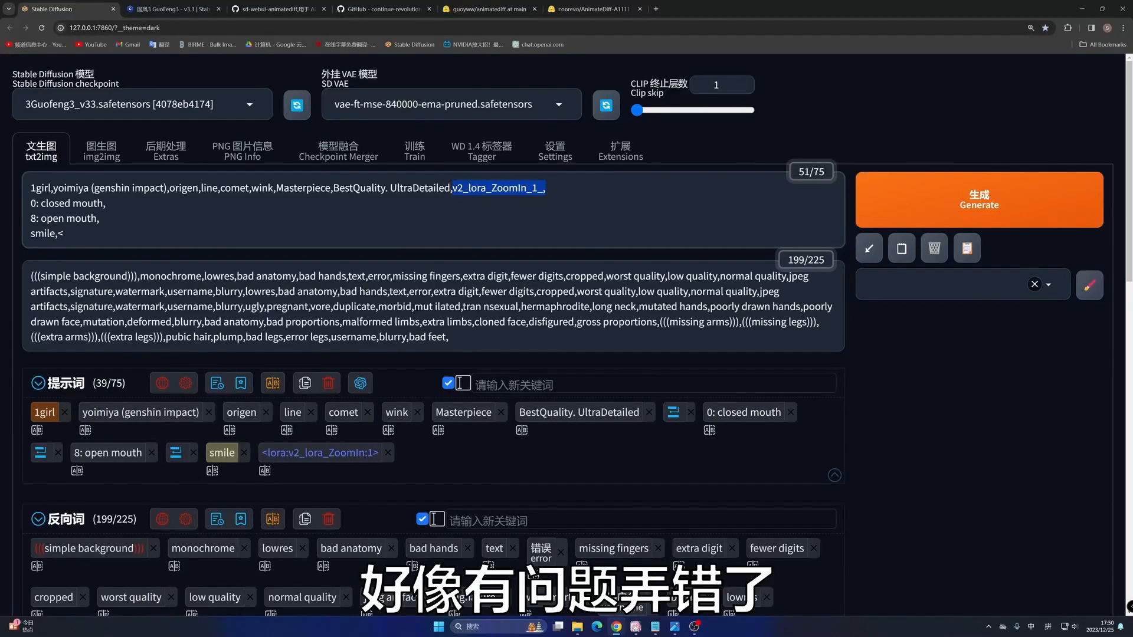
key("BackSpace")
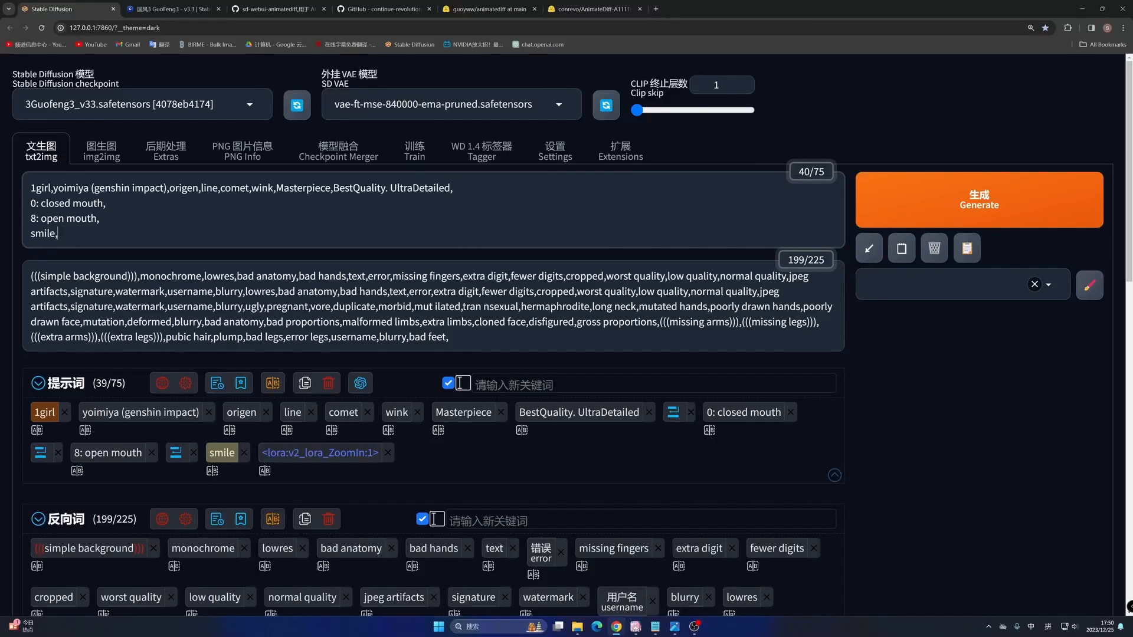
- Insert the v2_lora_ZoomIn motion LoRA into the positive prompt again
scroll(469, 349, "down", 10)
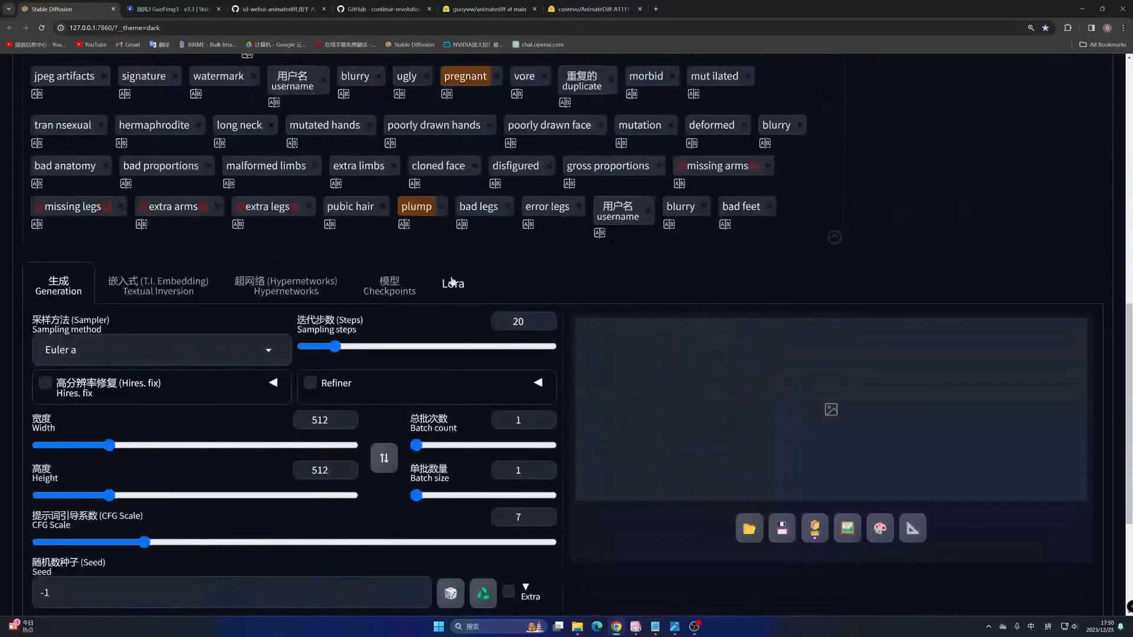
left_click(452, 282)
scroll(758, 317, "down", 3)
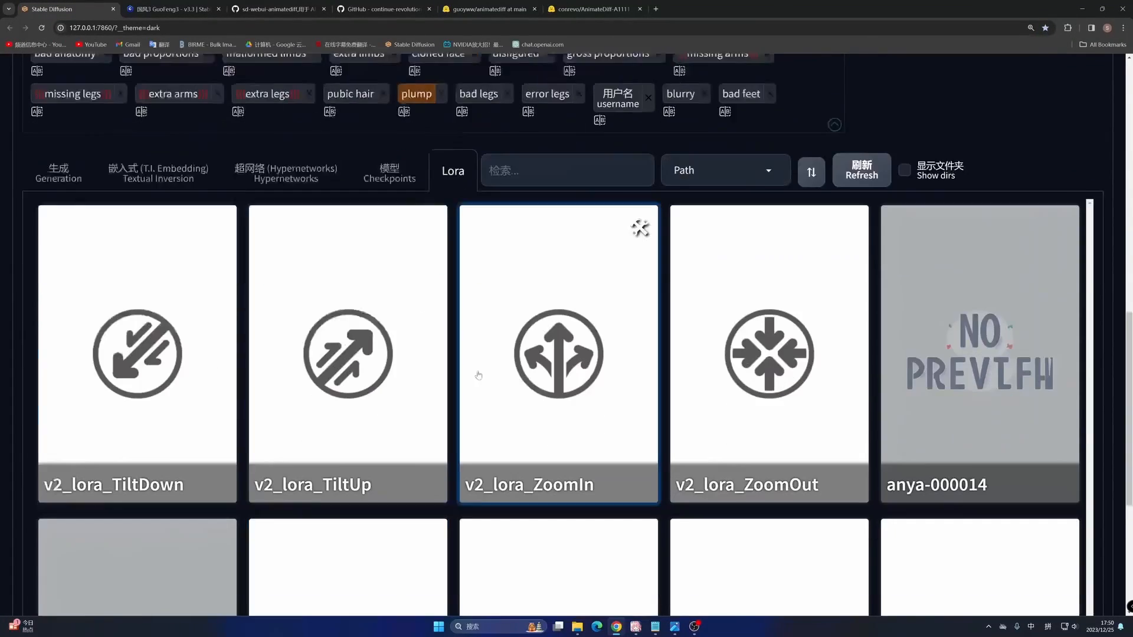
left_click(507, 313)
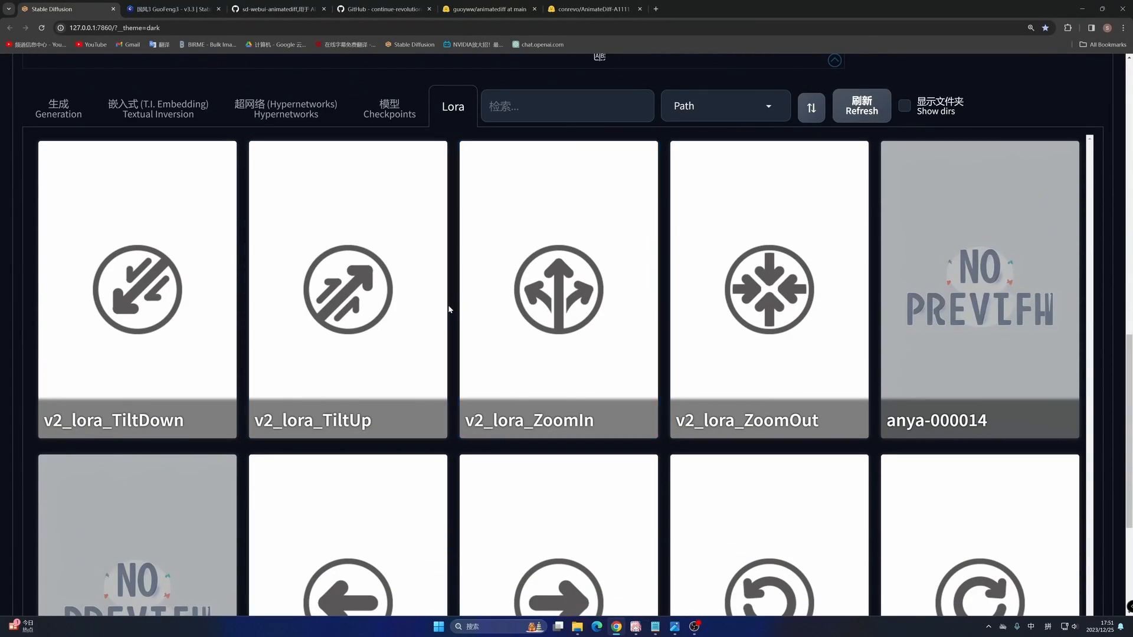
scroll(413, 342, "up", 7)
scroll(352, 377, "up", 6)
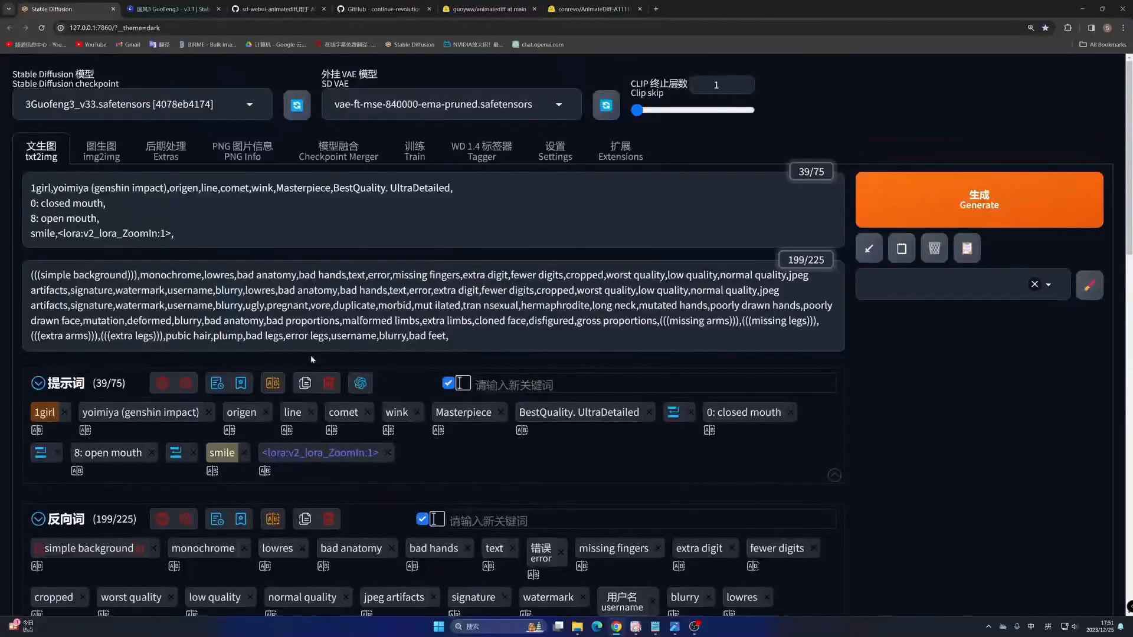
- Move the ZoomIn LoRA tag to the end of the prompt's first line and set its weight to 0.5
left_click_drag(174, 234, 64, 234)
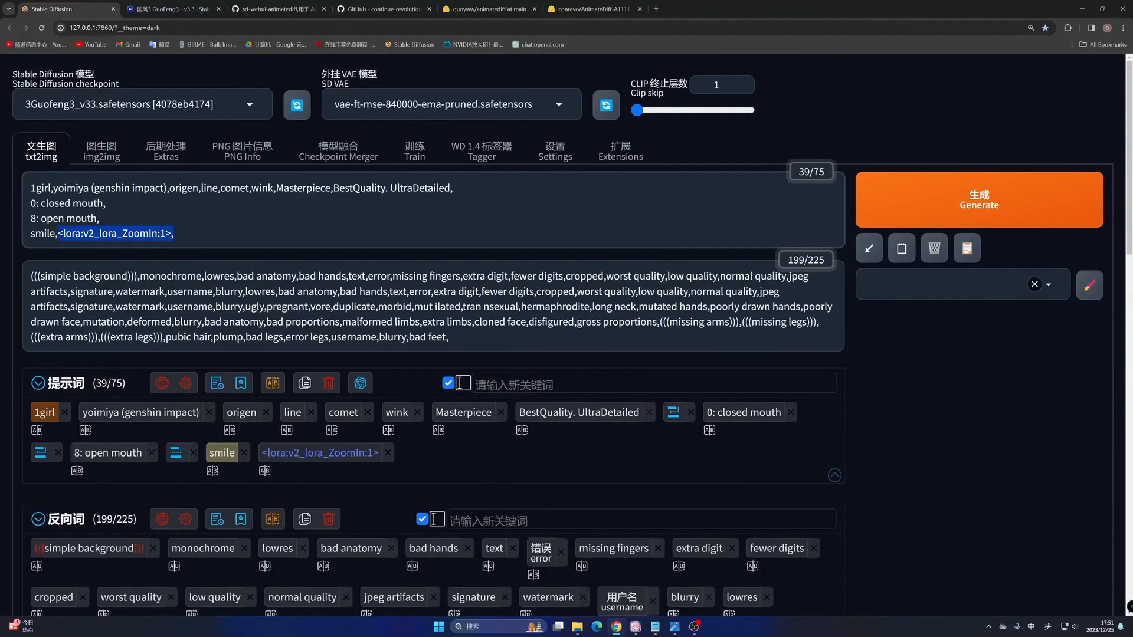
left_click_drag(286, 211, 453, 189)
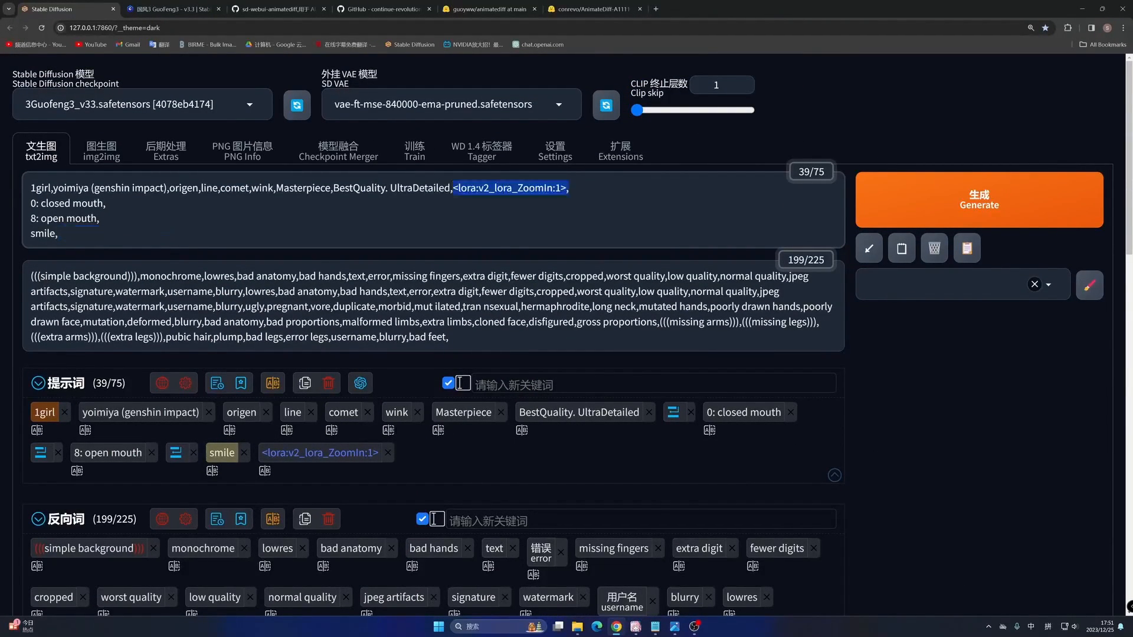
left_click(569, 188)
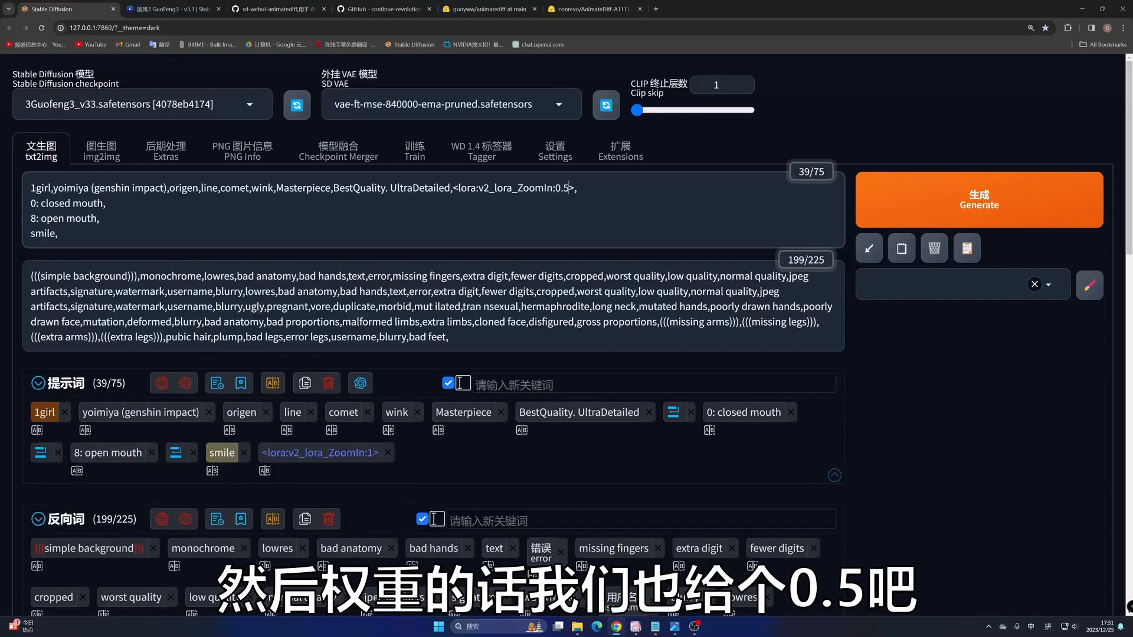
left_click(107, 204)
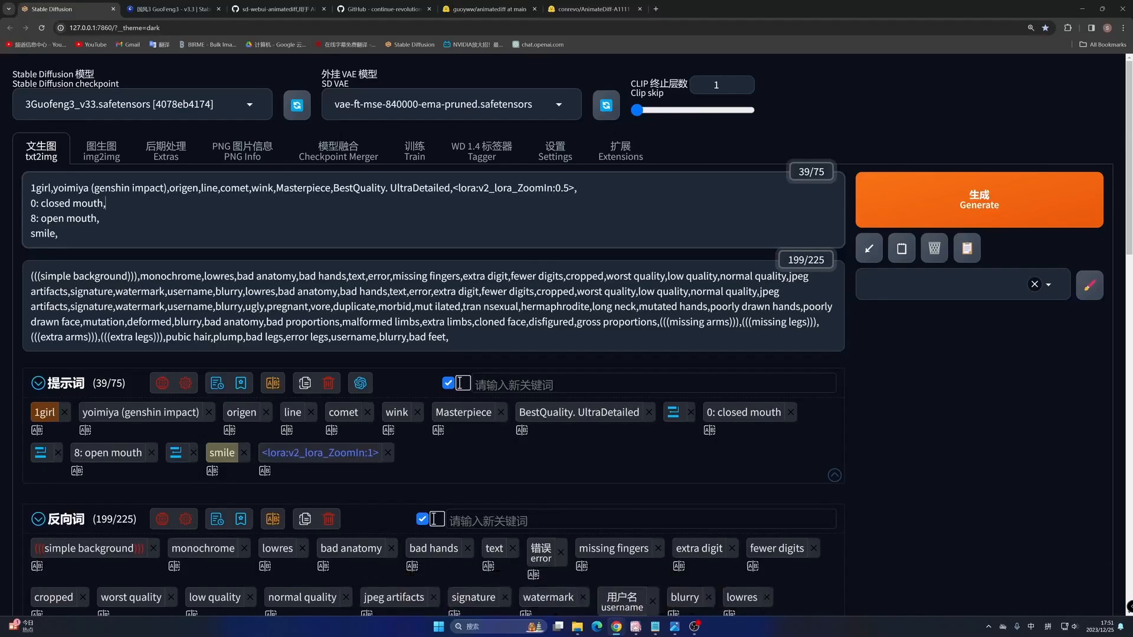
- Set the sampling steps to 25 in the generation settings and check that width and height are both 512
scroll(433, 330, "down", 1)
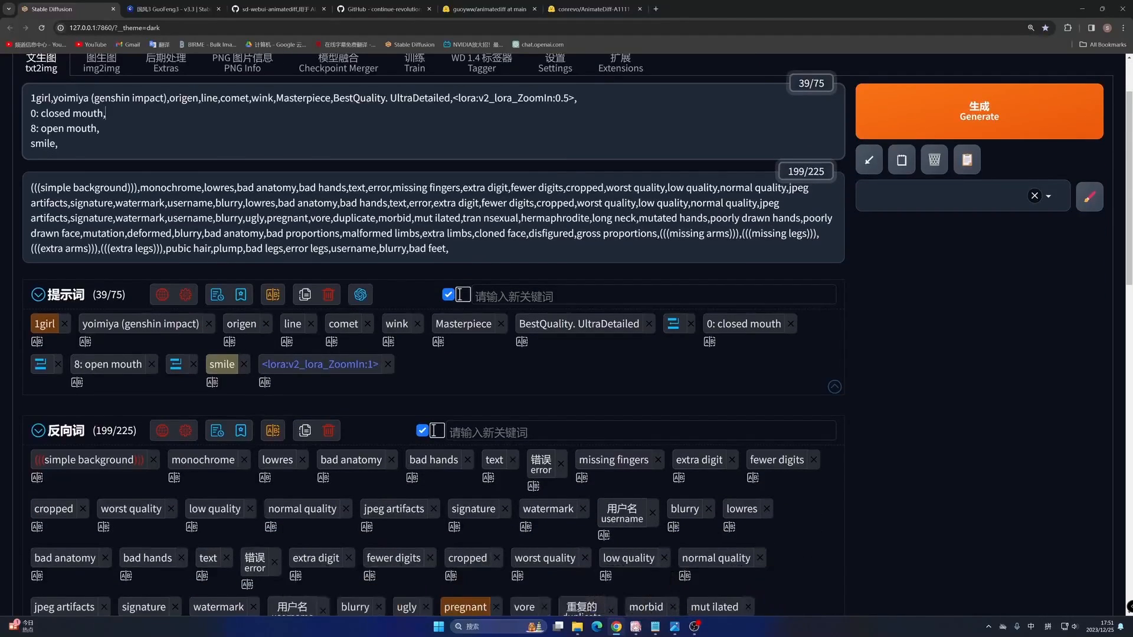
scroll(322, 202, "down", 8)
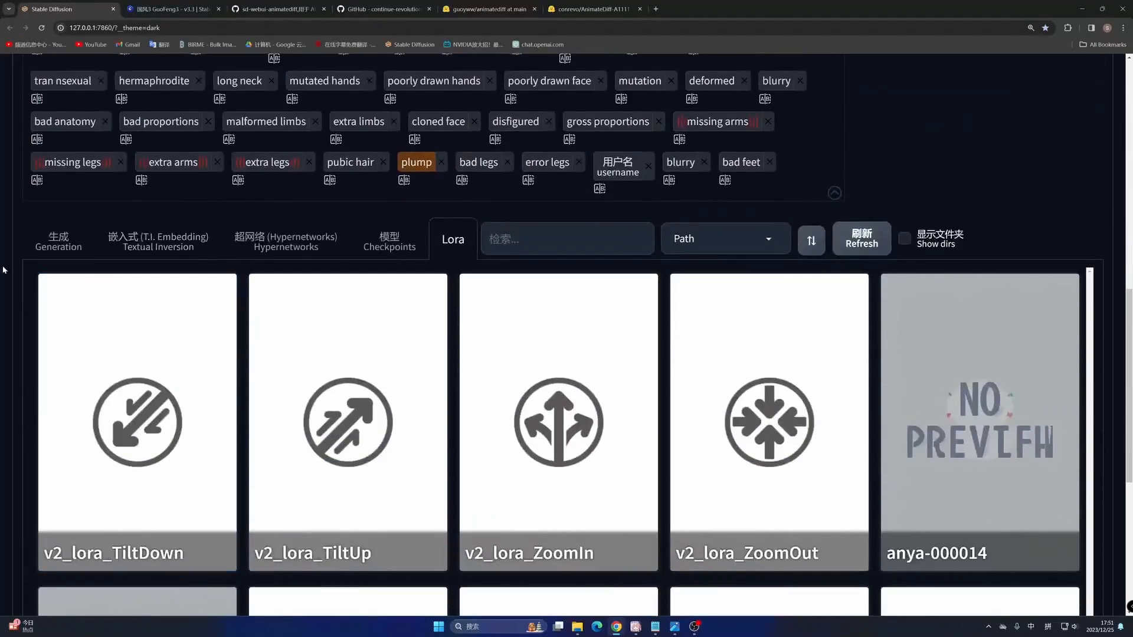
left_click(62, 242)
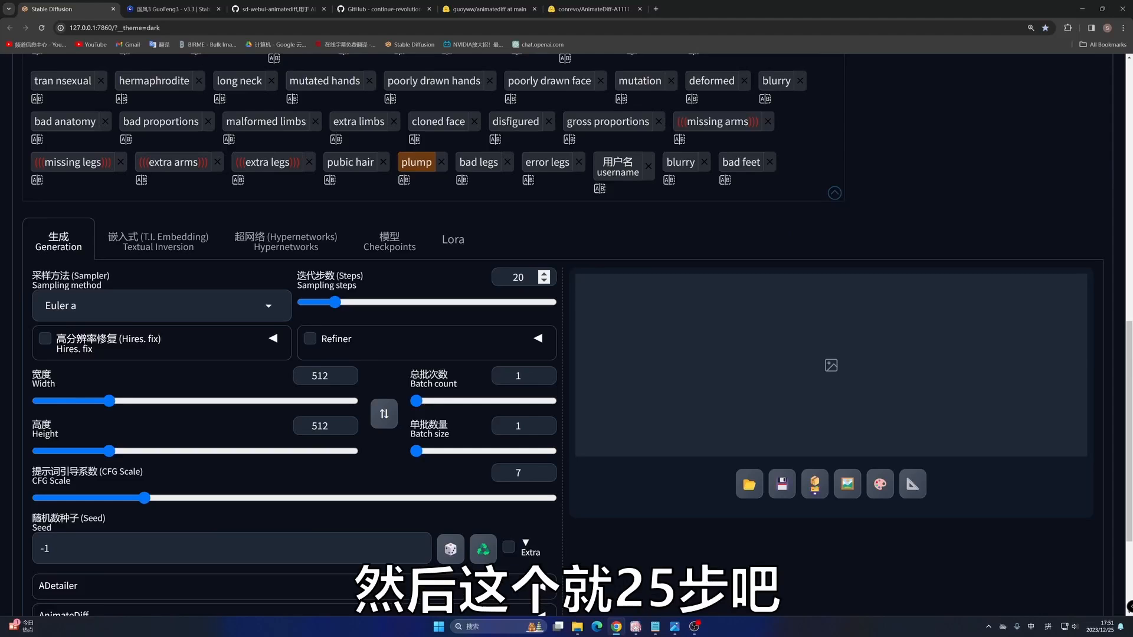
type("25")
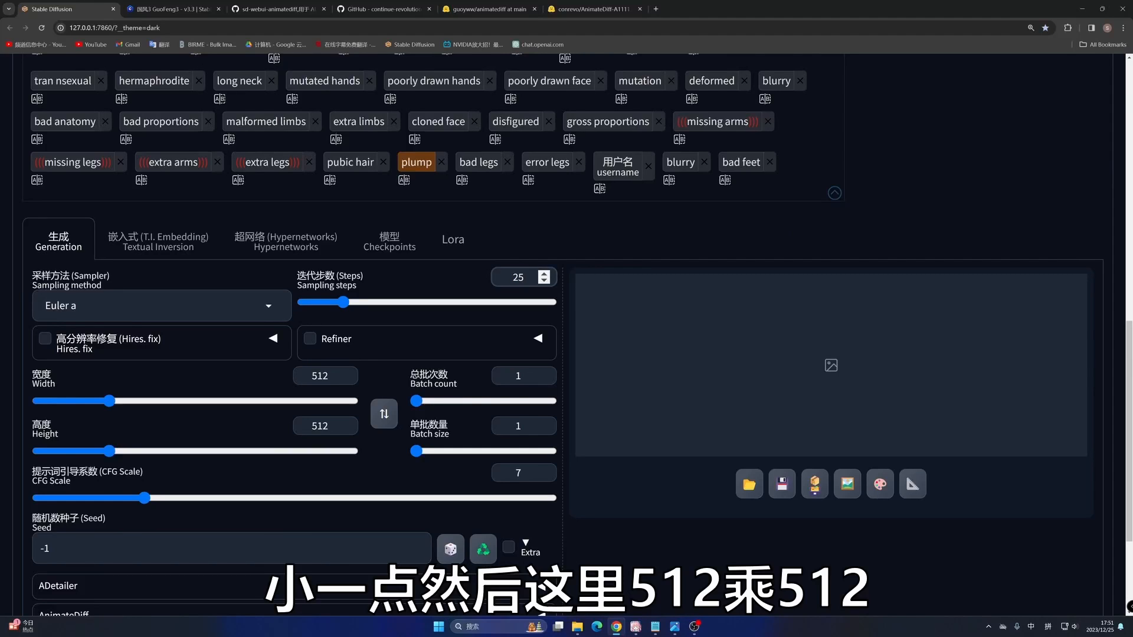
left_click(329, 376)
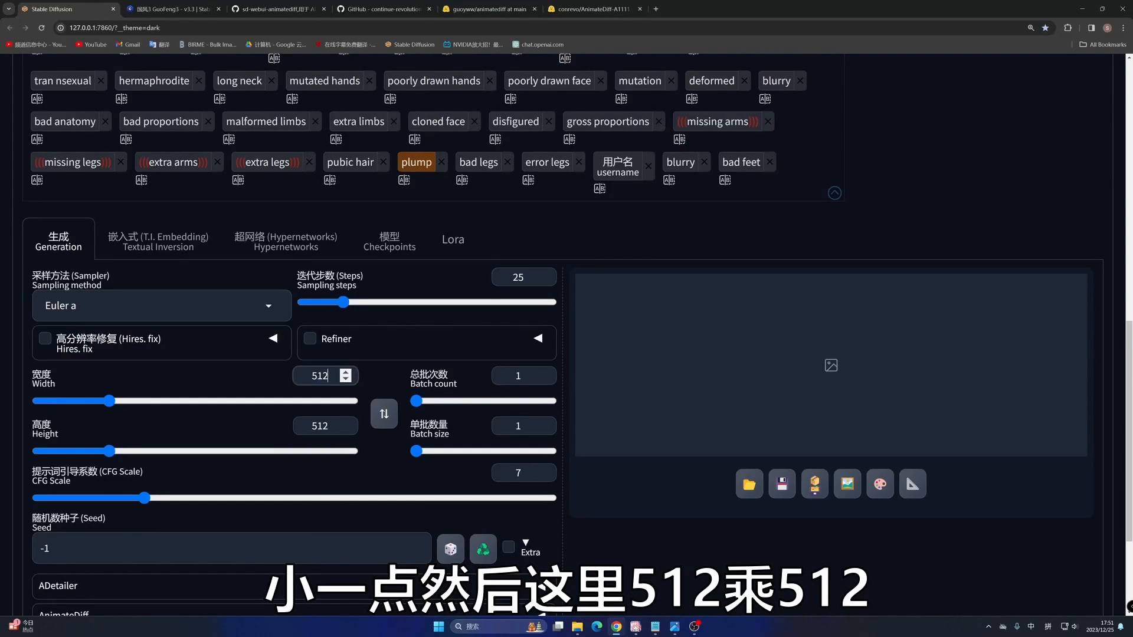
left_click(324, 425)
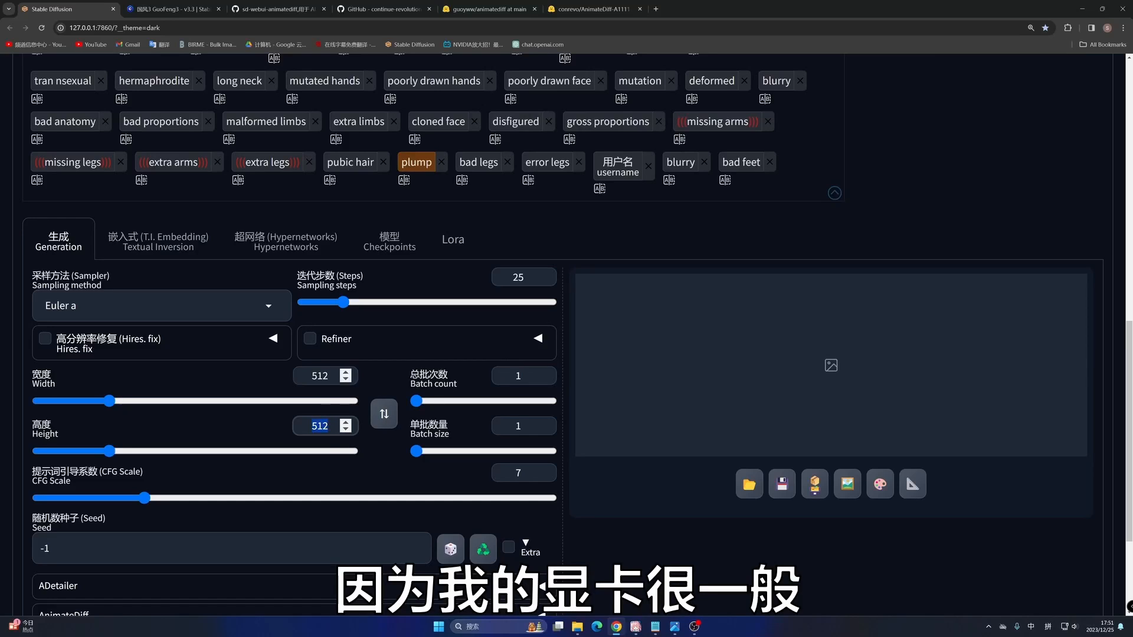
- Enable AnimateDiff with the mm_sd_v15_v2.ckpt motion module, add MP4 as a save format and set the number of frames to 16
scroll(227, 357, "down", 3)
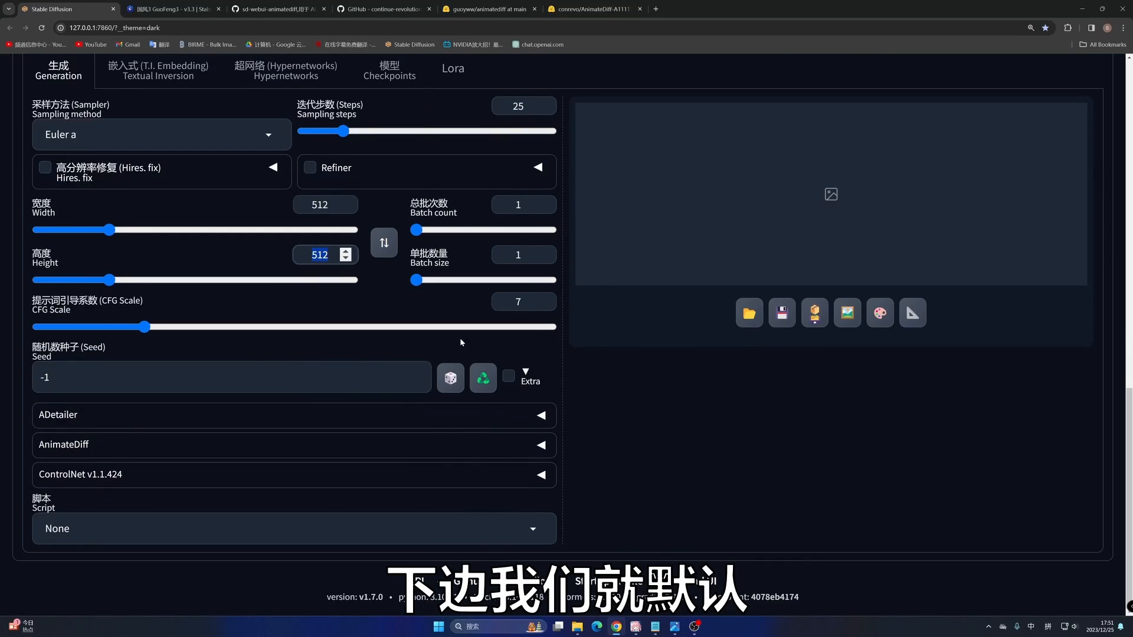
left_click(72, 449)
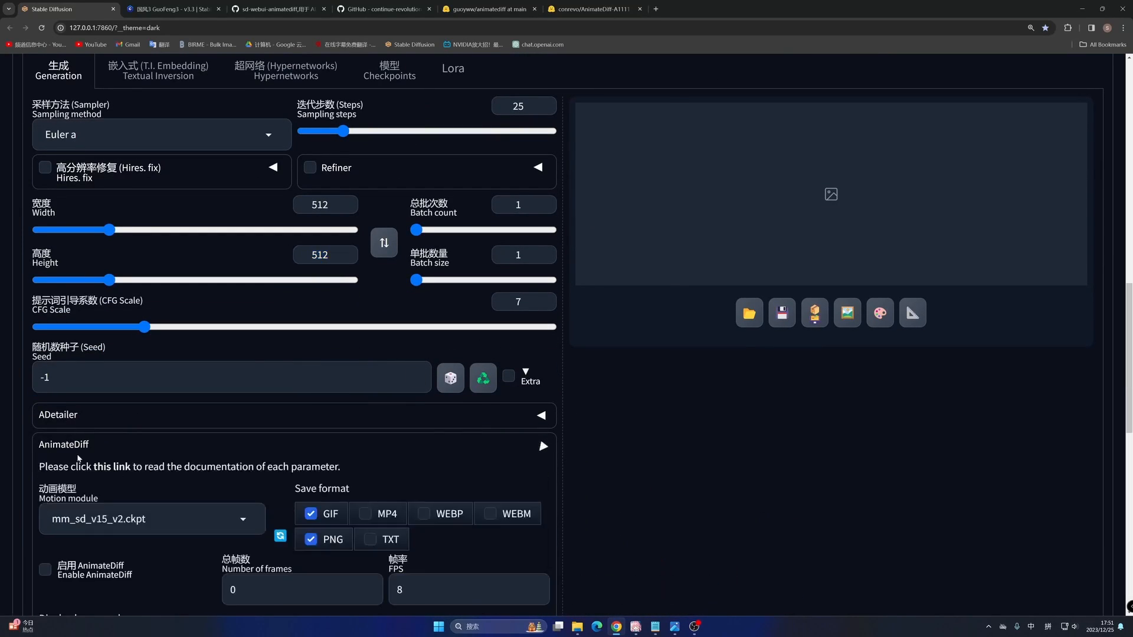
scroll(77, 454, "down", 4)
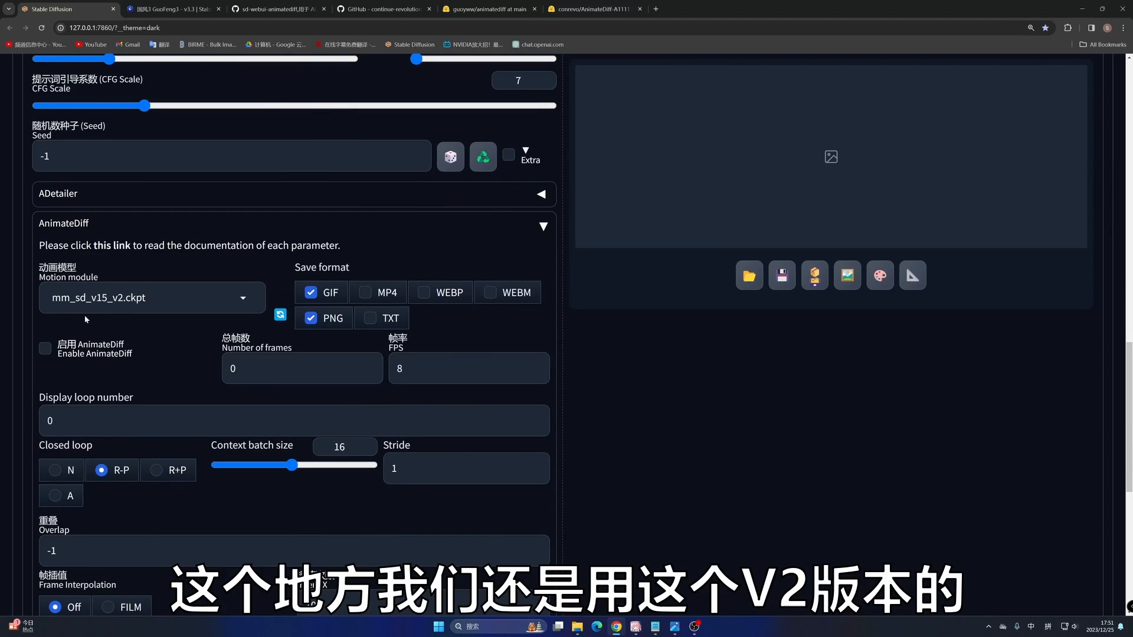
left_click(366, 293)
left_click(45, 353)
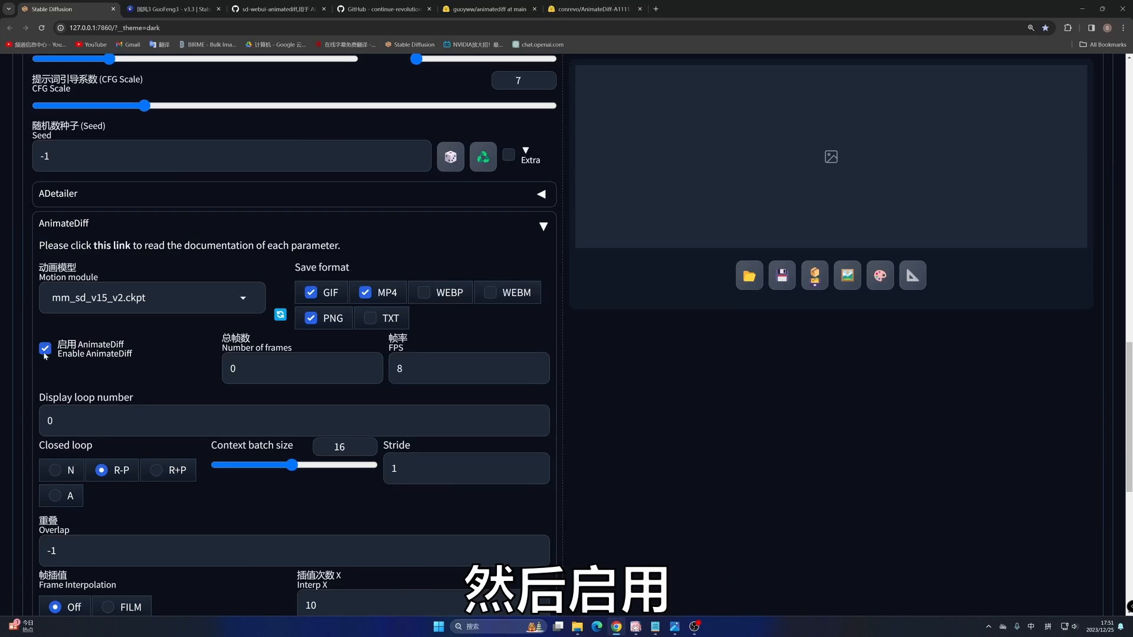
left_click_drag(243, 369, 205, 369)
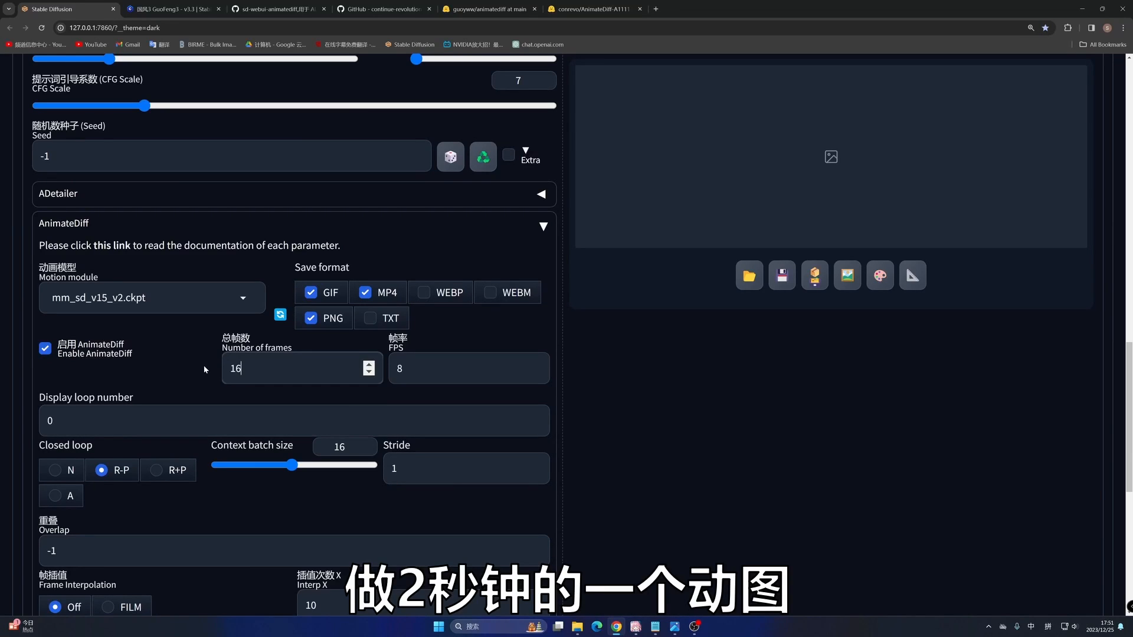
type("16")
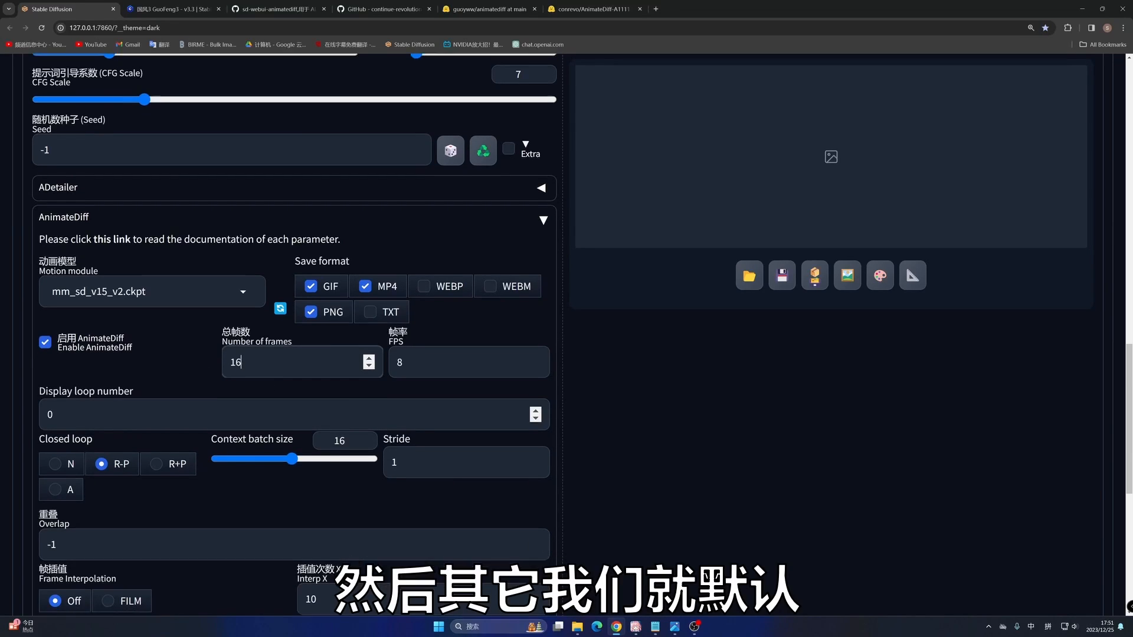
scroll(341, 381, "down", 2)
- Enable ADetailer face repair with the face_yolov8n.pt model, then collapse its settings and return to the prompts
scroll(341, 381, "up", 3)
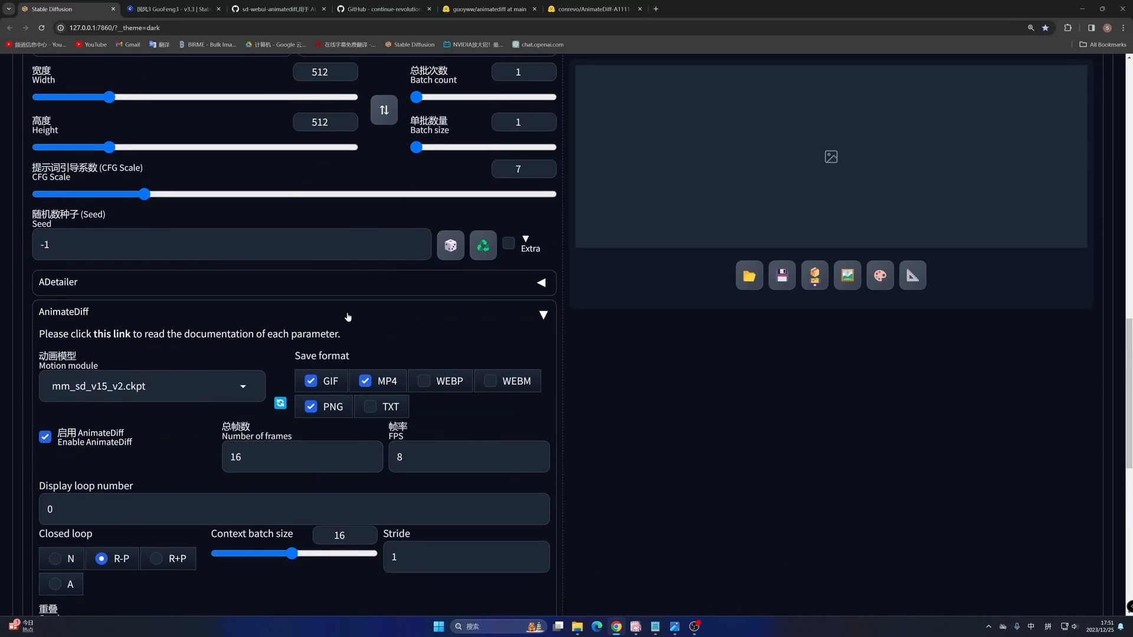
left_click(102, 281)
left_click(103, 415)
scroll(57, 413, "down", 2)
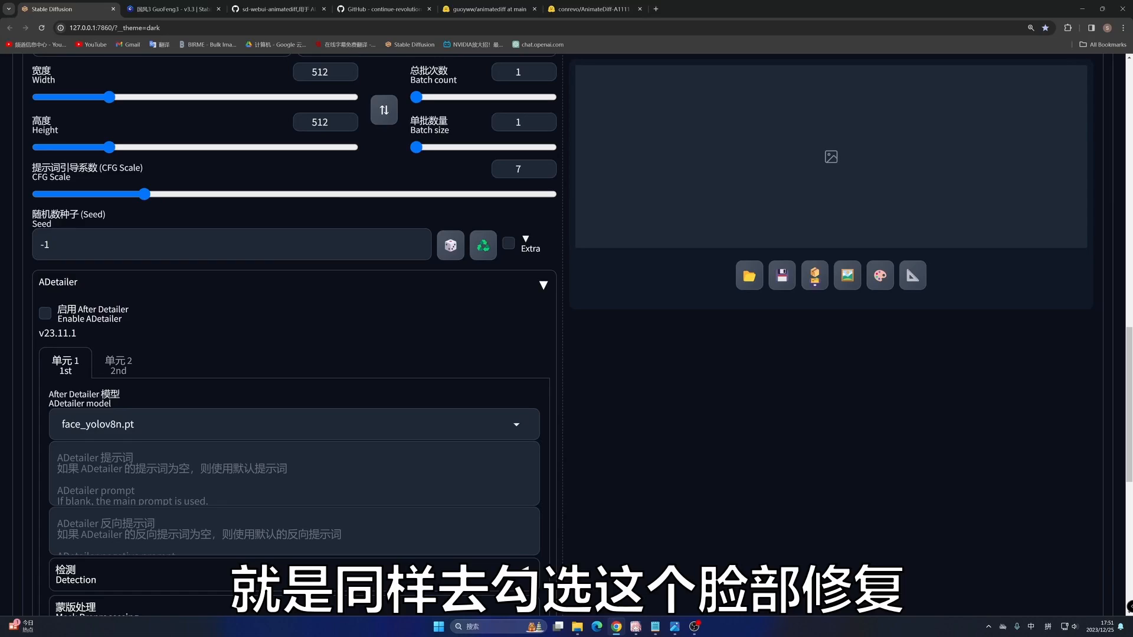
left_click(102, 282)
scroll(139, 286, "up", 10)
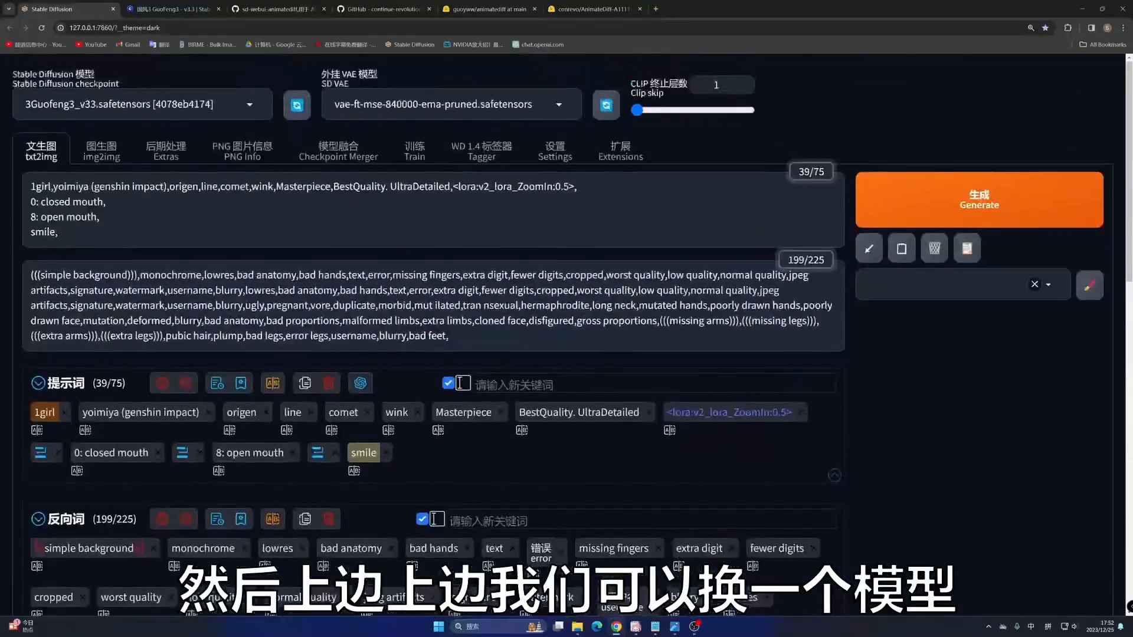
- Switch the checkpoint to darkSushiMixMix_brighterPruned.safetensors and generate the txt2img animation with the other settings kept
left_click(200, 105)
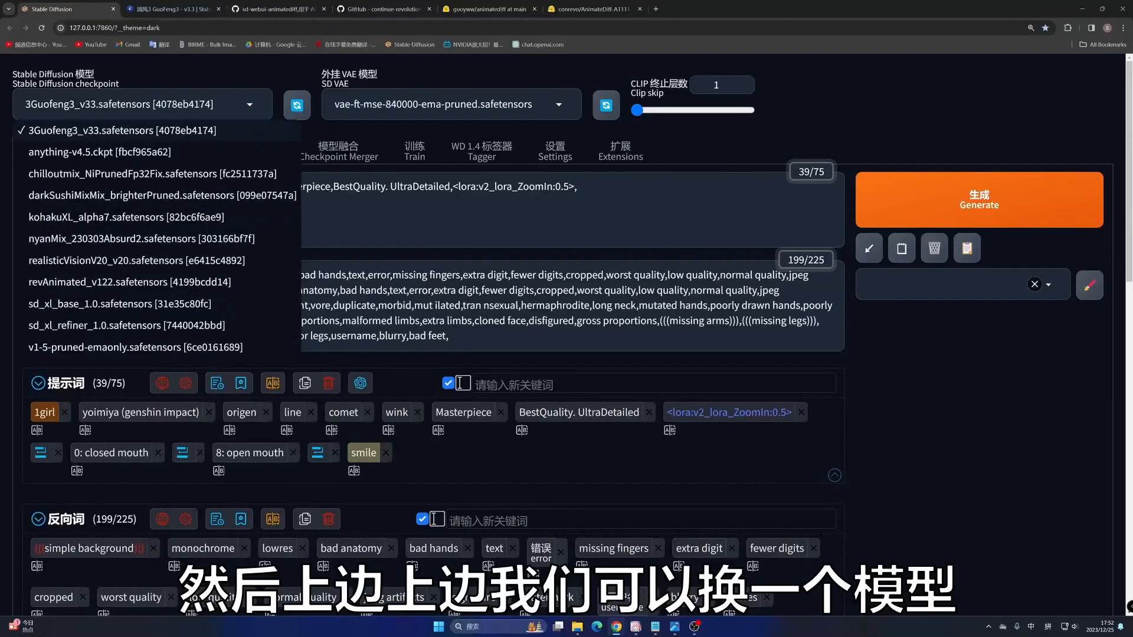
left_click(88, 195)
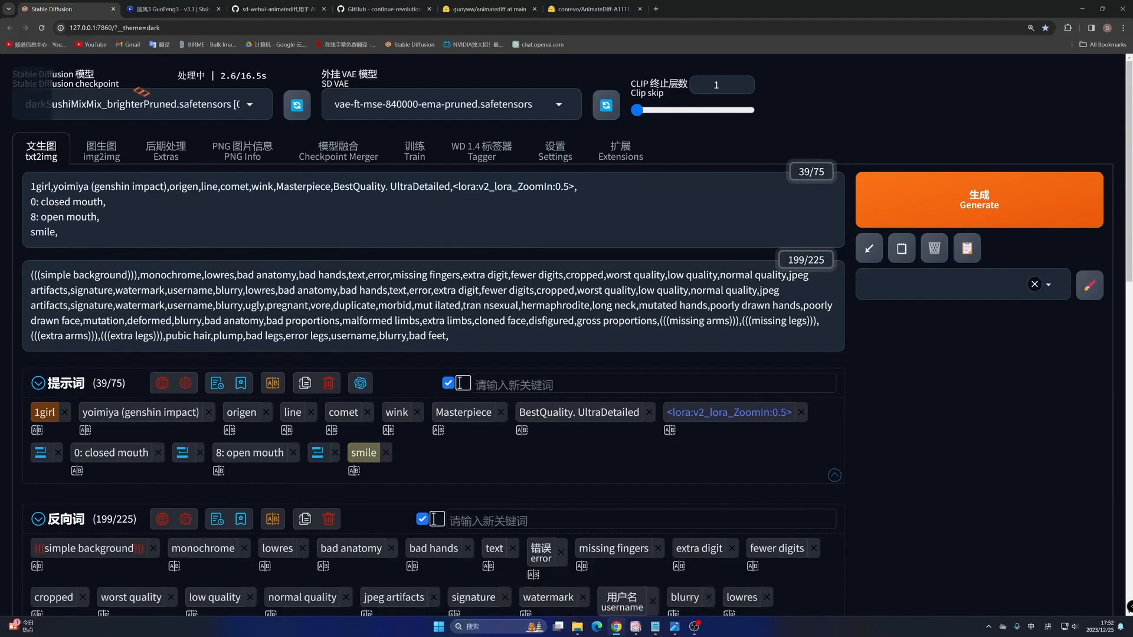
scroll(683, 236, "down", 10)
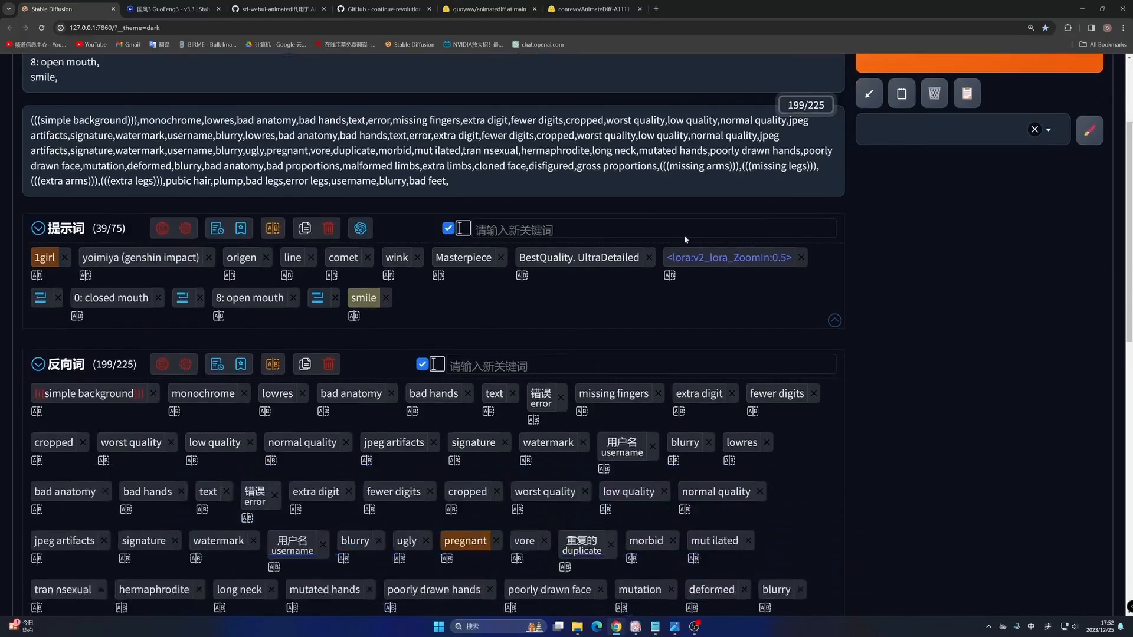
scroll(683, 237, "down", 1)
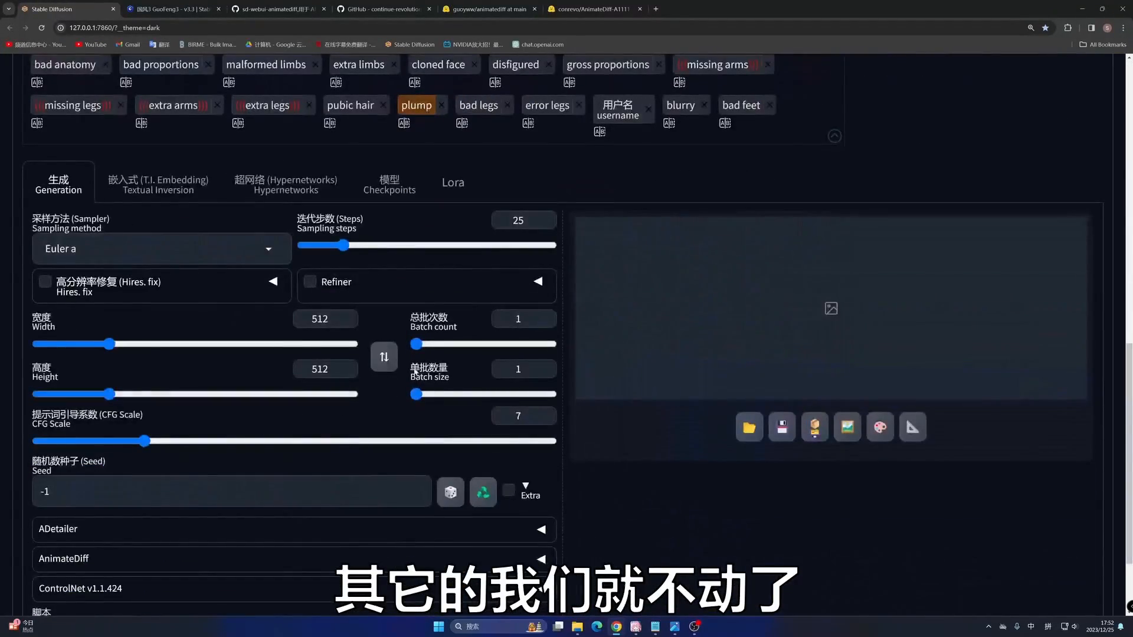
scroll(414, 372, "down", 2)
scroll(883, 250, "up", 13)
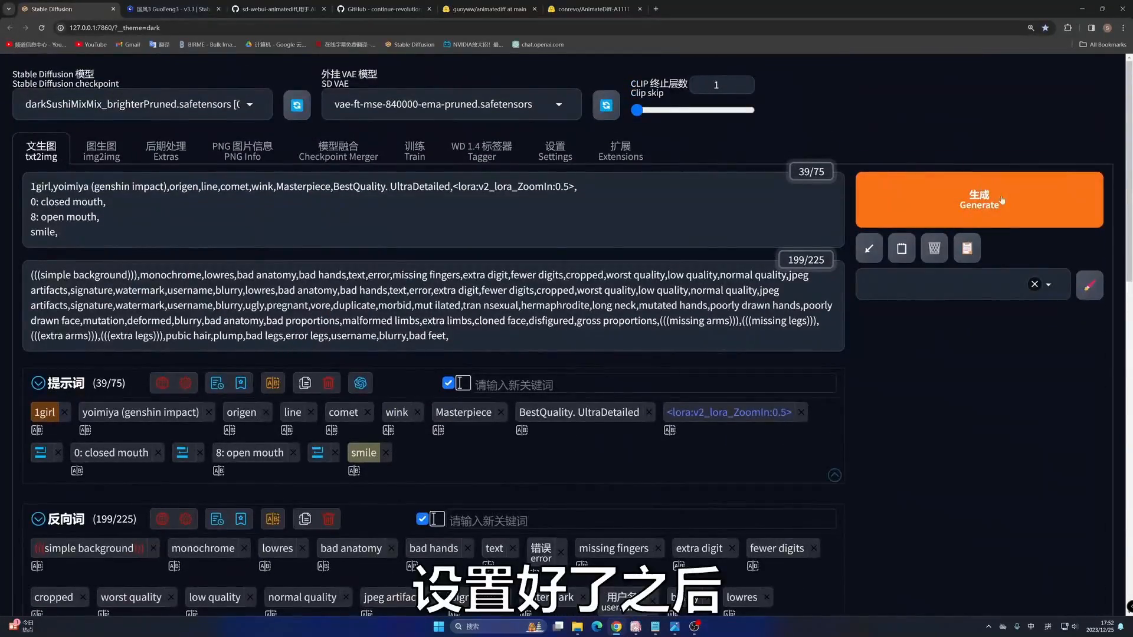
left_click(984, 193)
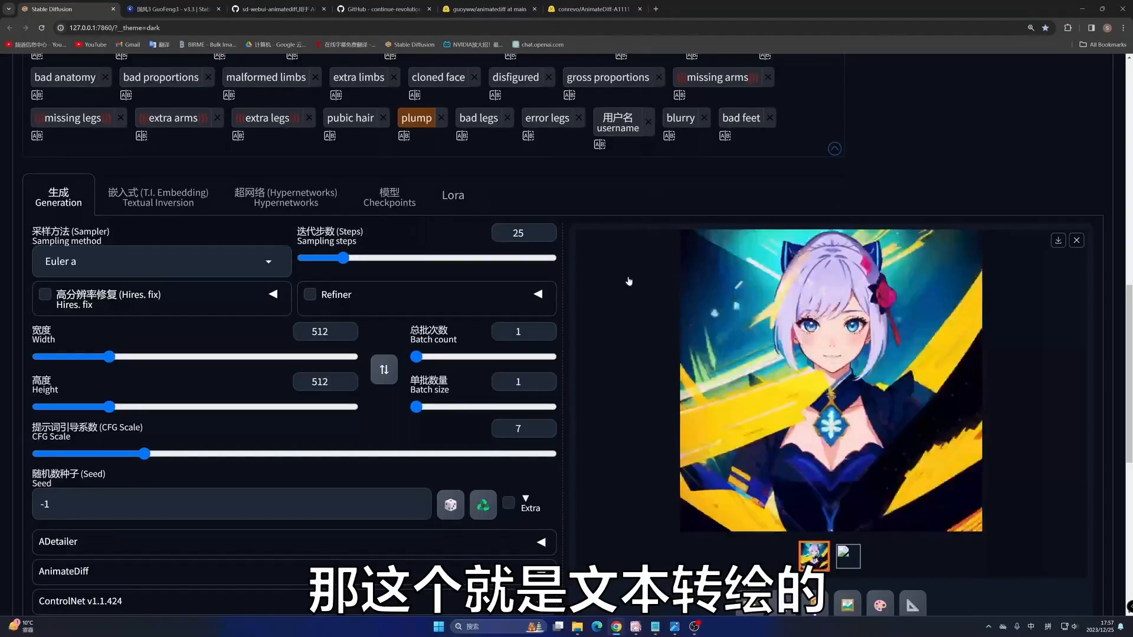
- Reload the WebUI page to clear the previous settings and switch the checkpoint to 3Guofeng3_v33.safetensors
scroll(490, 187, "up", 10)
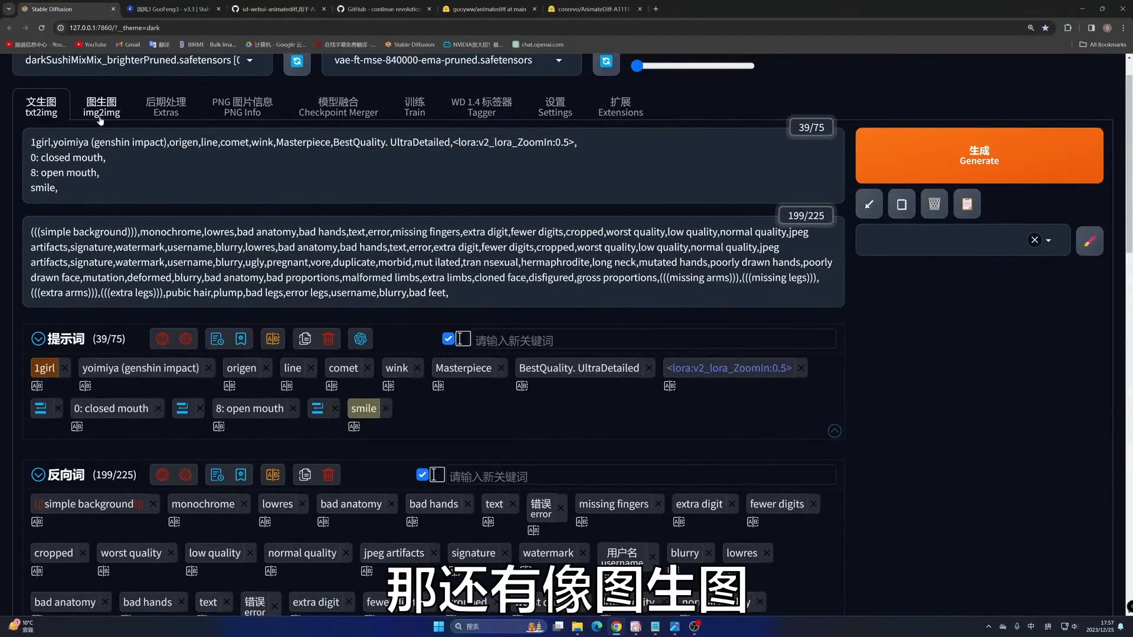
left_click(42, 27)
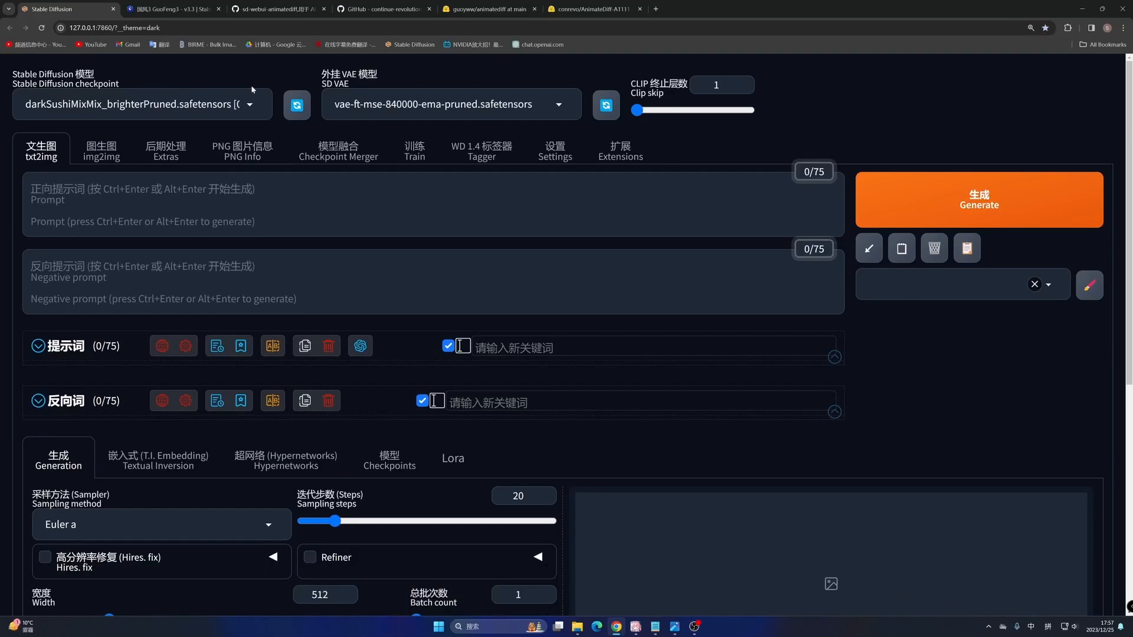
left_click(249, 102)
left_click(88, 122)
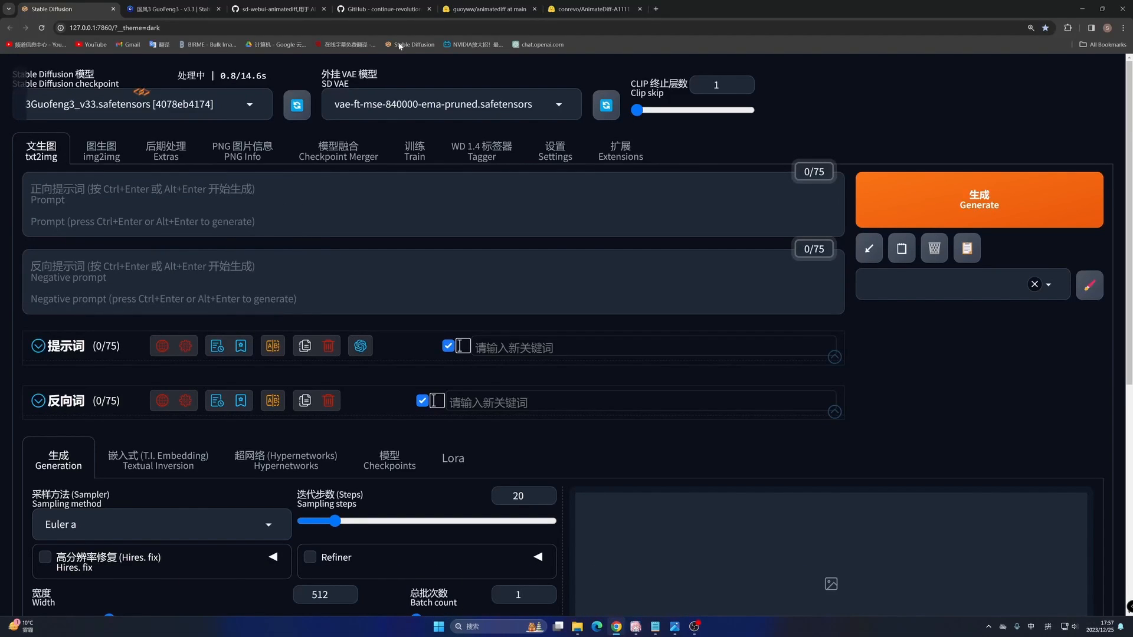
- Copy the generation data of the first GuoFeng3 v3.3 sample image on Civitai and apply it to the txt2img prompts and parameters
left_click(171, 8)
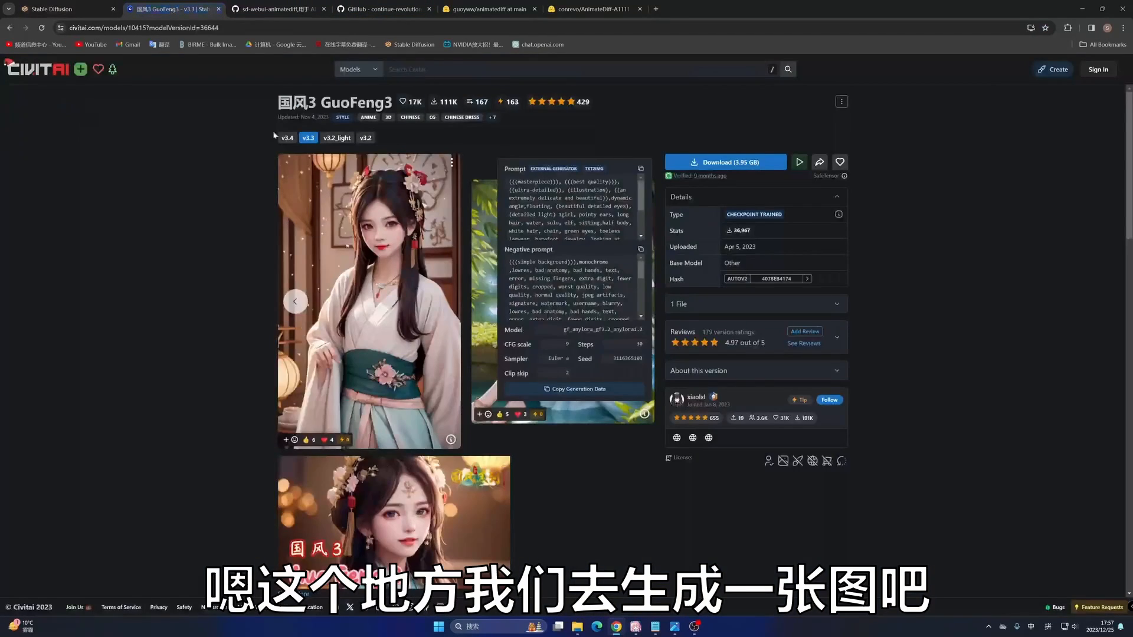
left_click(451, 441)
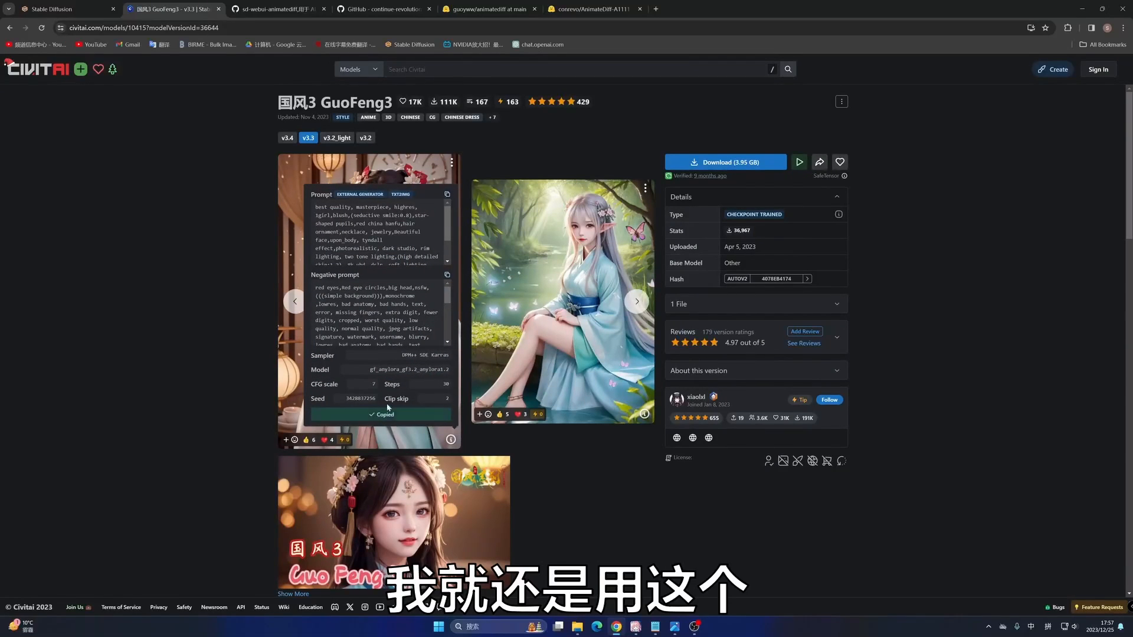
left_click(17, 15)
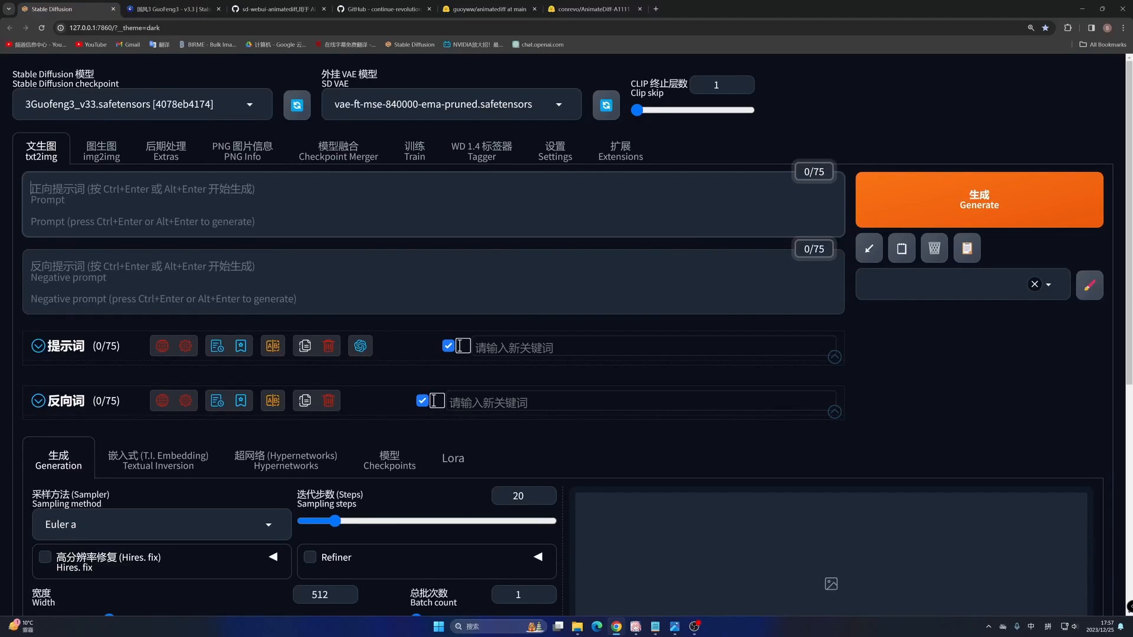
key("ctrl+v")
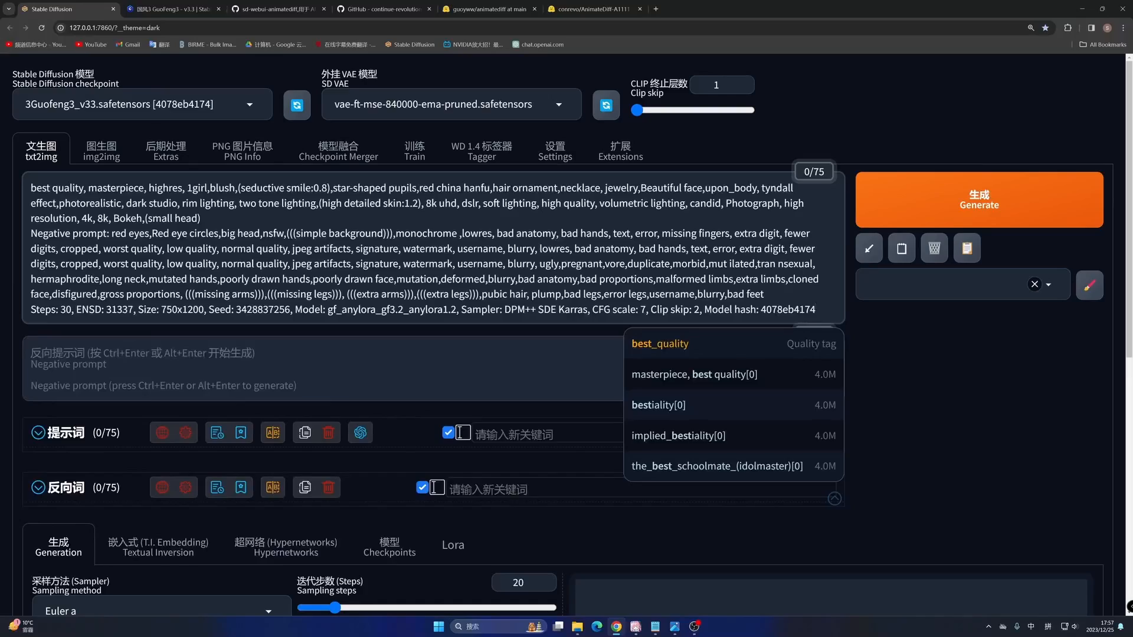
left_click(869, 251)
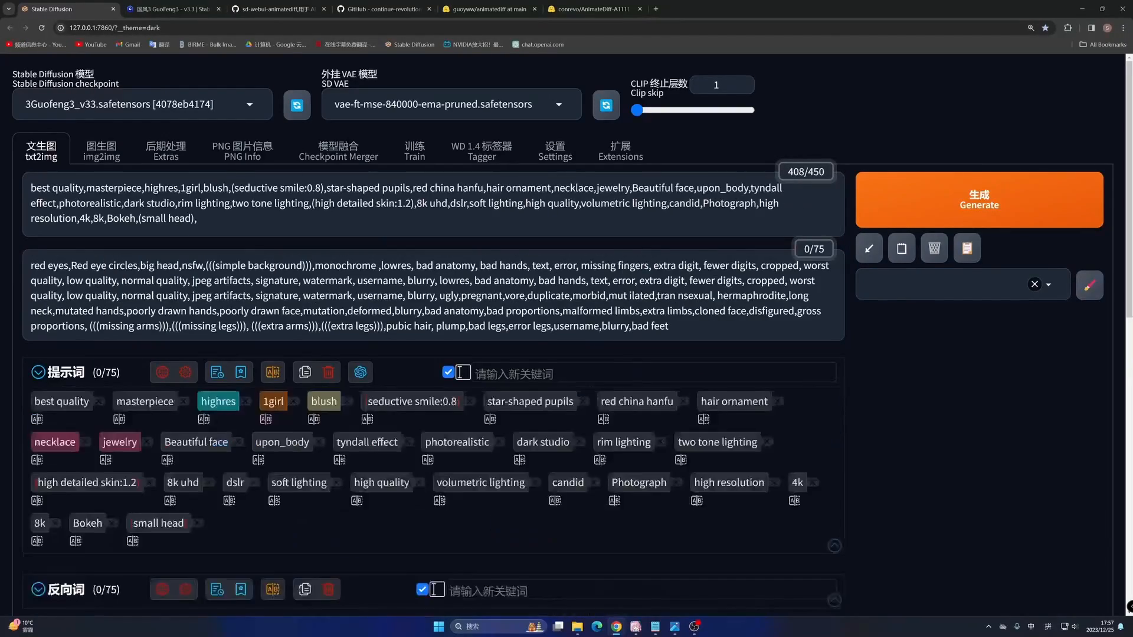
- Set the txt2img image width to 512 and height to 768, with a batch count of 4
scroll(536, 278, "down", 7)
scroll(536, 278, "down", 7)
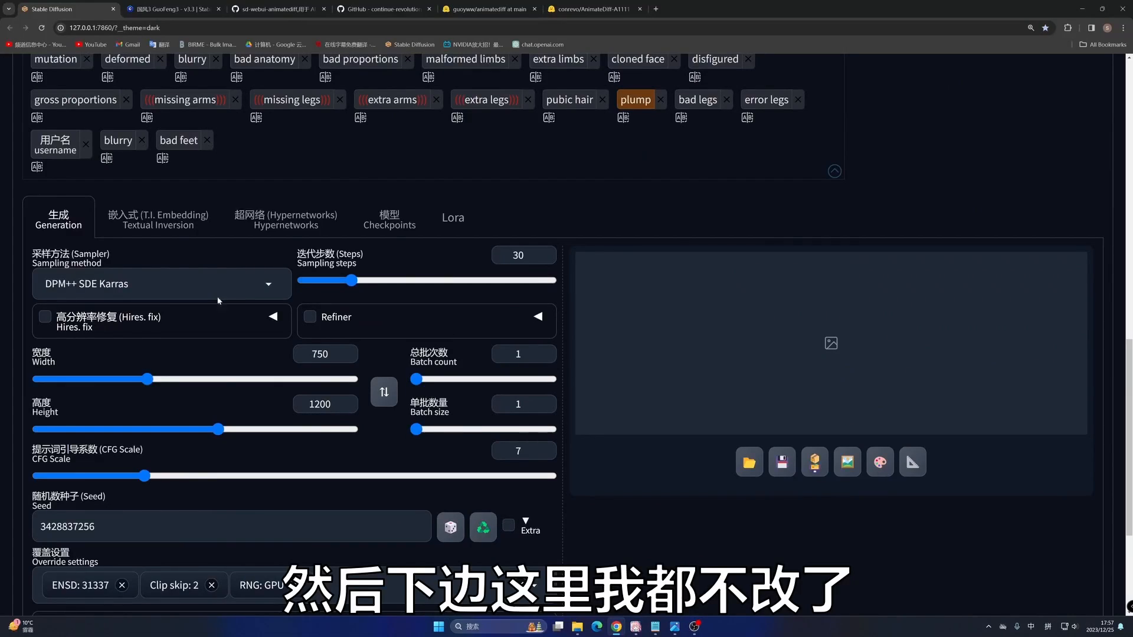
scroll(438, 350, "down", 2)
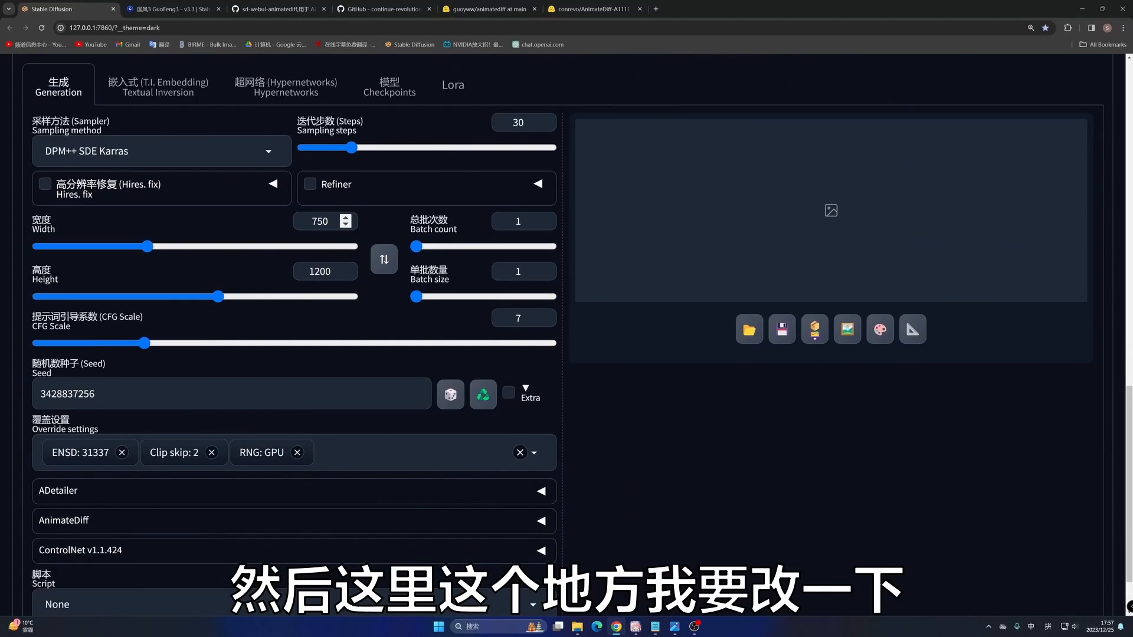
type("512")
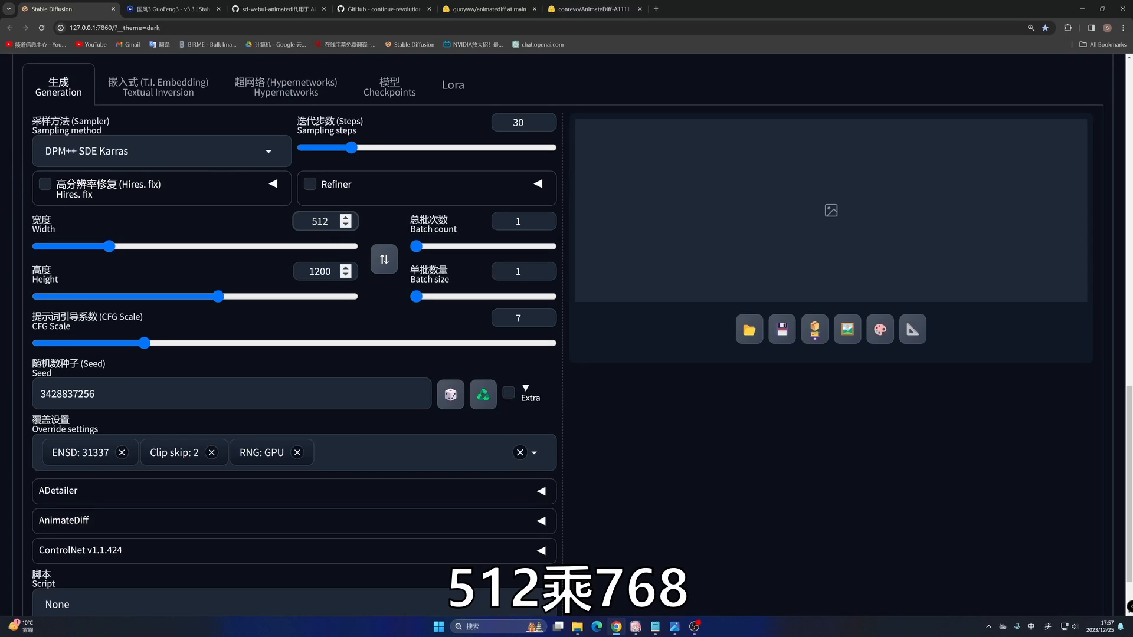
key("Tab")
key("Tab")
type("768")
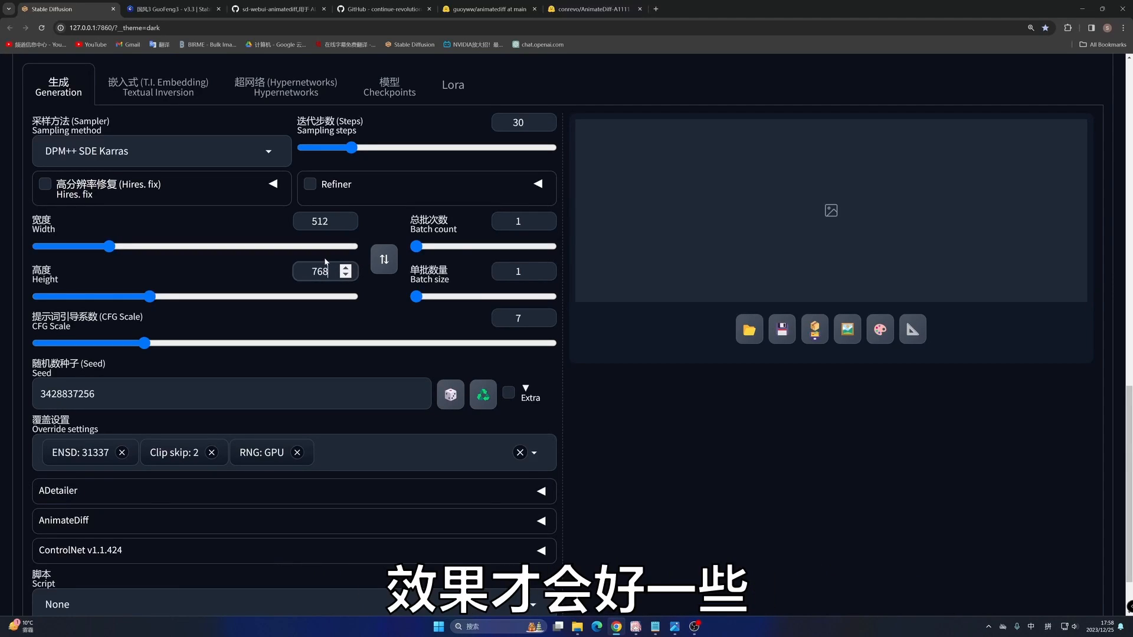
double_click(518, 221)
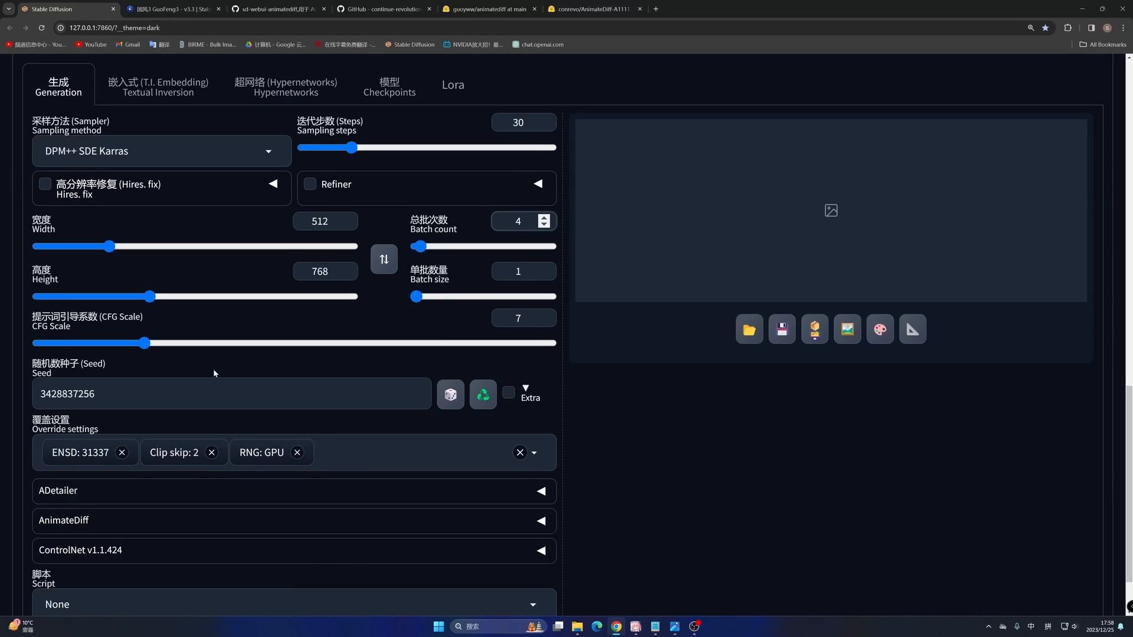
- Generate the batch of images with 3Guofeng3_v33 and show the results
scroll(933, 145, "up", 15)
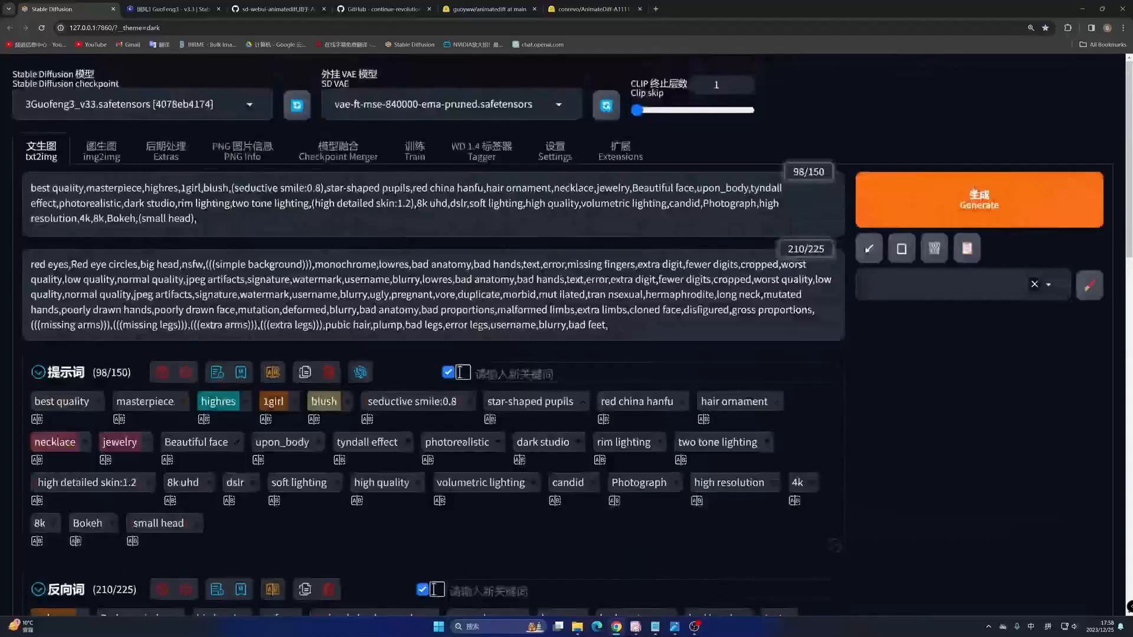
left_click(974, 190)
scroll(931, 193, "down", 15)
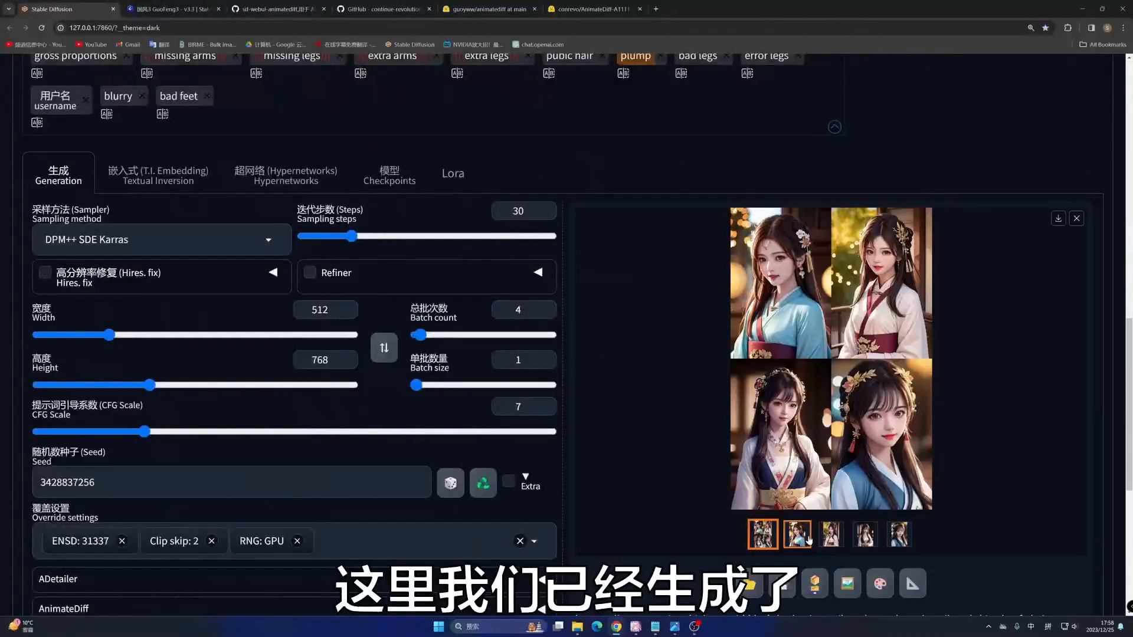
- Compare the generated portraits and send the third one, with the white and blue hanfu, to img2img
left_click(808, 534)
left_click(832, 534)
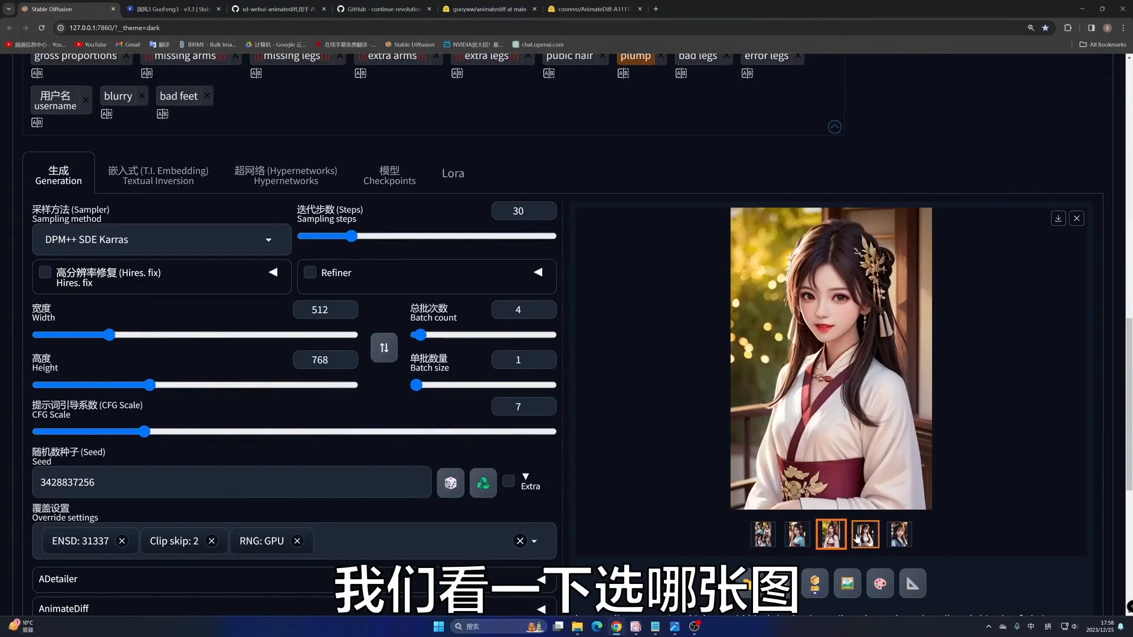
left_click(858, 536)
left_click(899, 534)
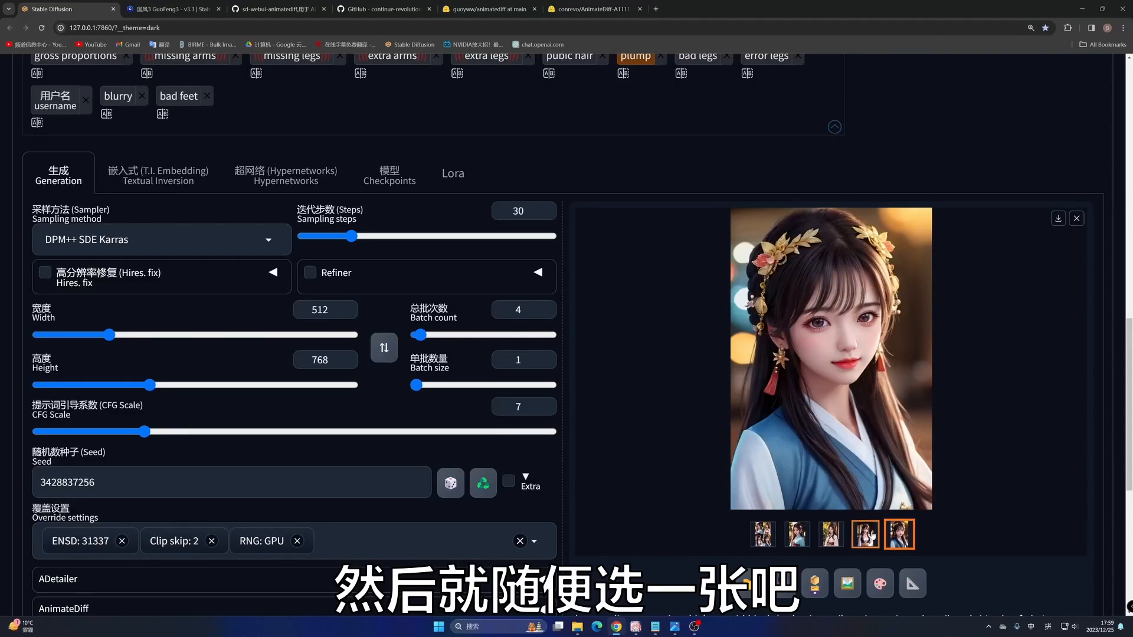
left_click(865, 534)
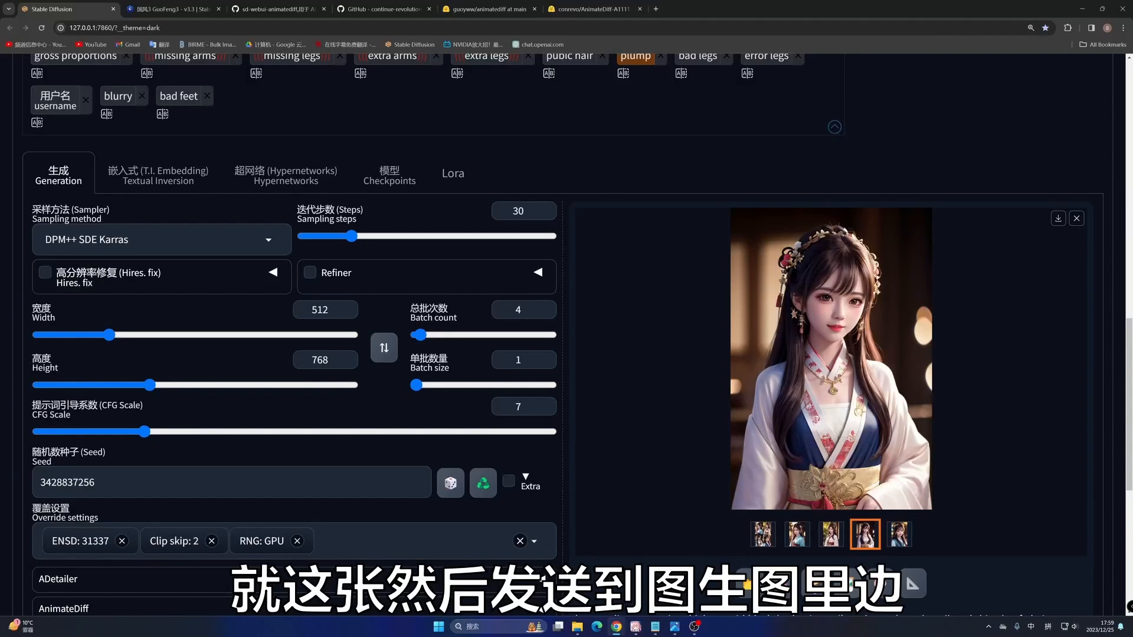
left_click(848, 583)
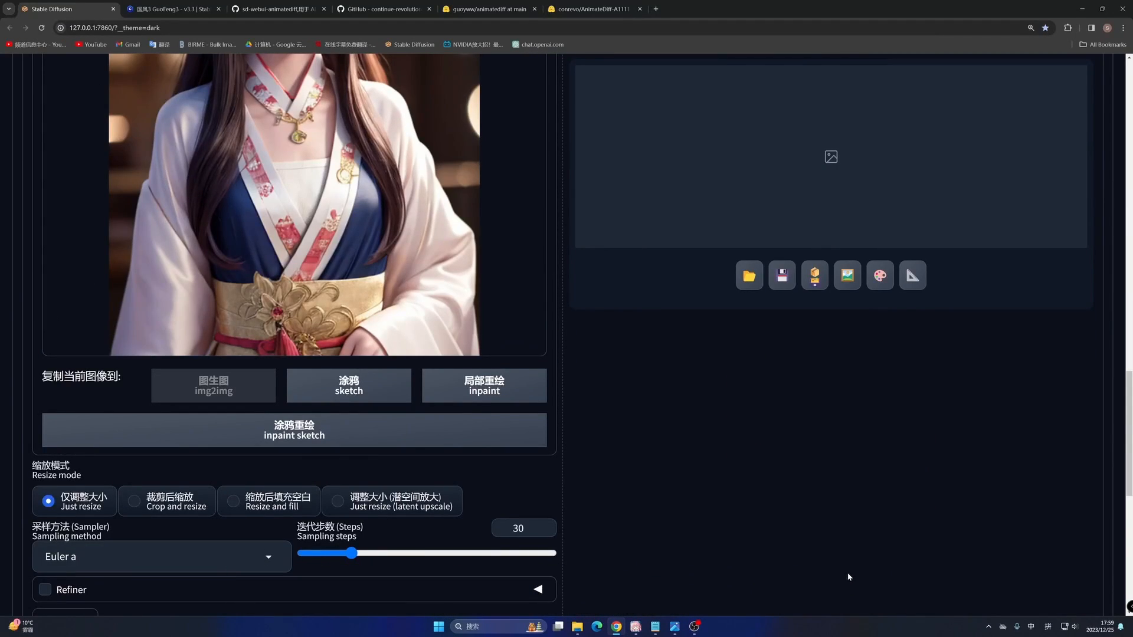
- Review the img2img source image, its prompts, the resize dimensions and the denoising strength
scroll(303, 260, "up", 5)
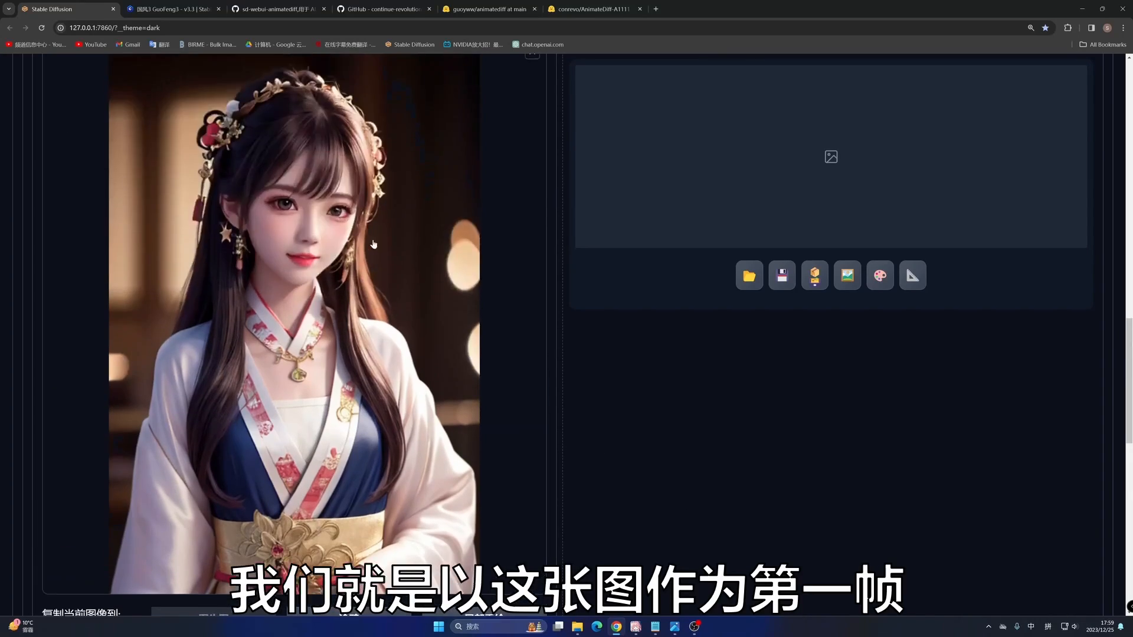
scroll(334, 337, "down", 1)
scroll(324, 280, "up", 15)
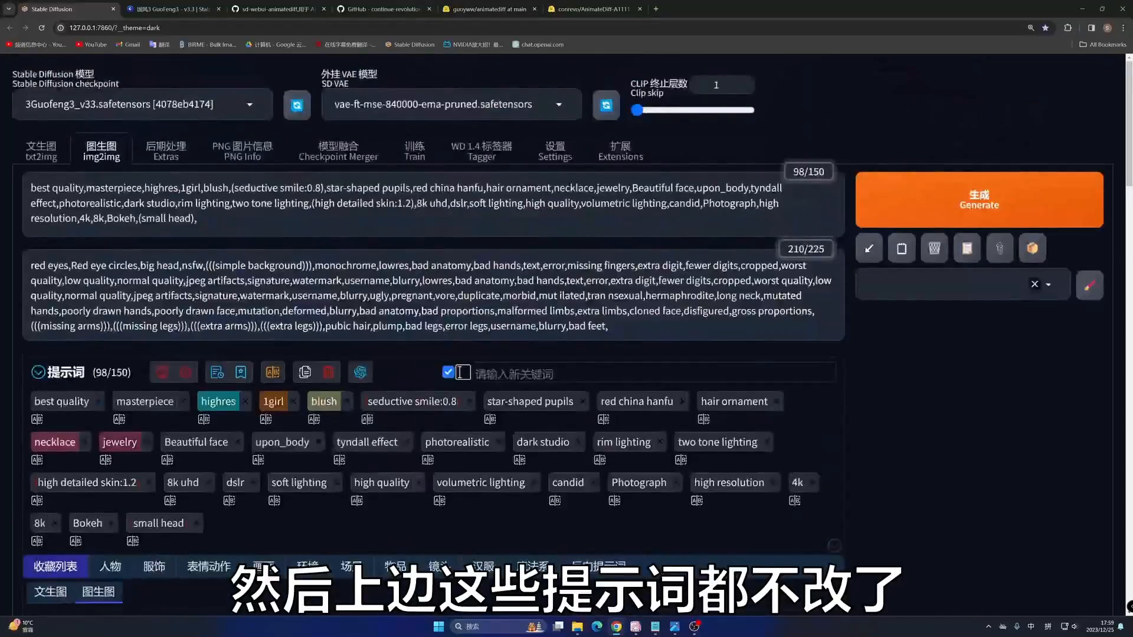
scroll(346, 319, "down", 5)
scroll(347, 319, "down", 15)
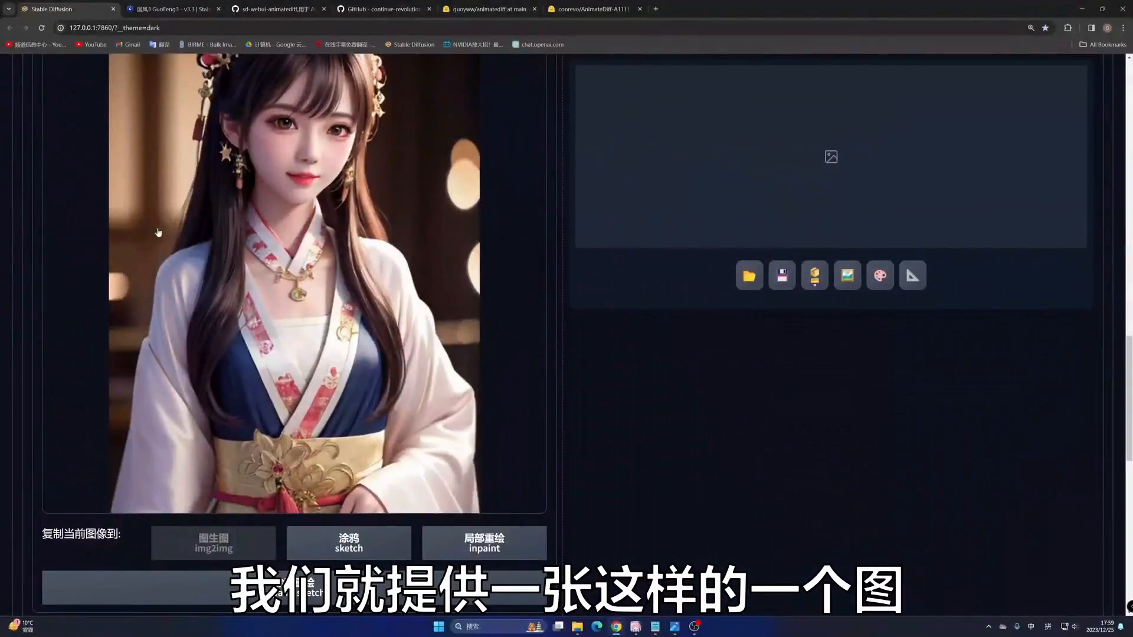
scroll(272, 323, "down", 6)
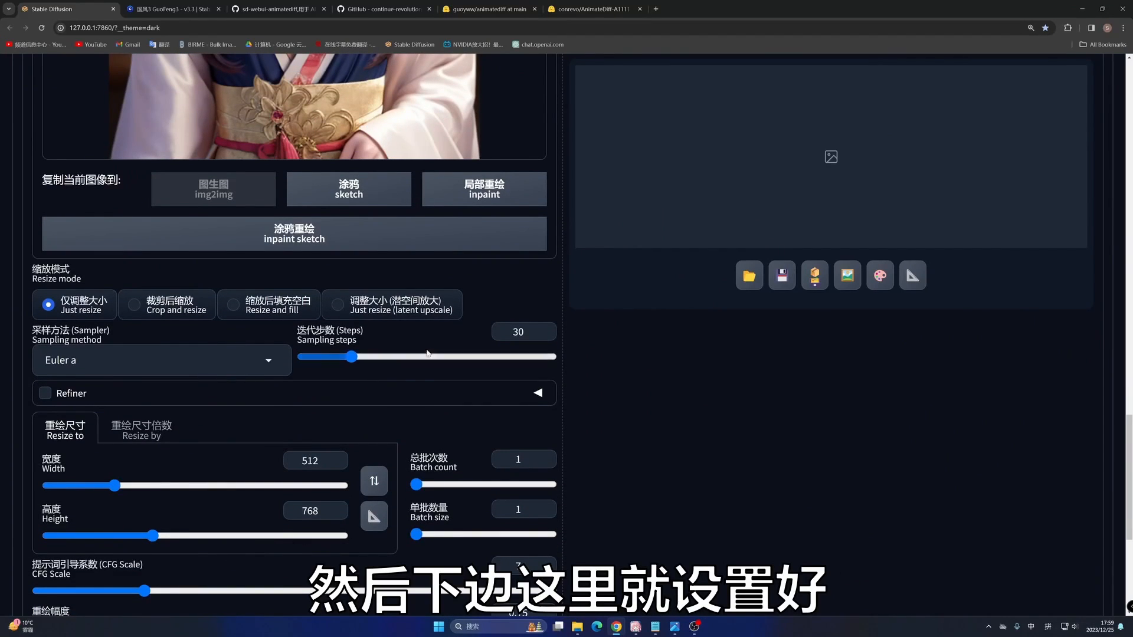
scroll(335, 333, "down", 2)
scroll(336, 333, "down", 3)
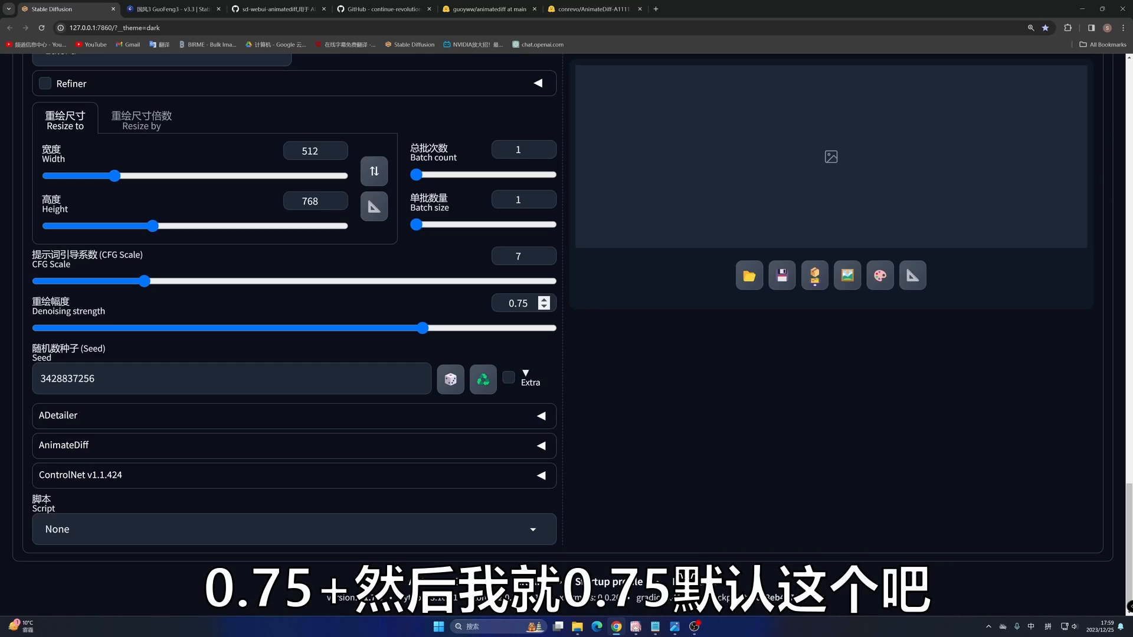
double_click(518, 303)
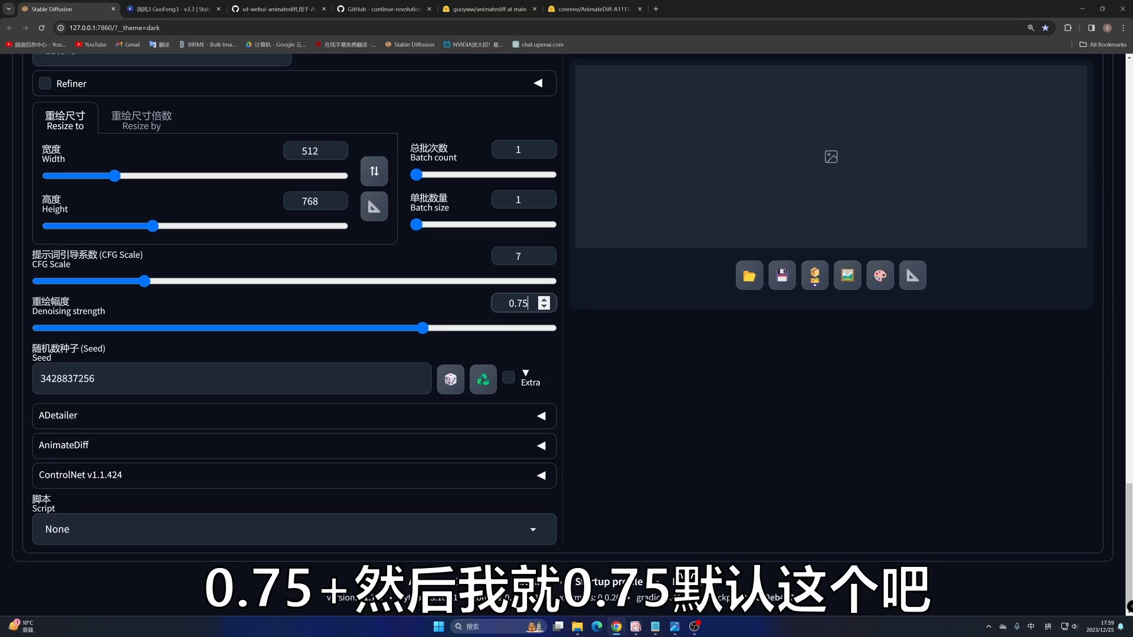
- Enable AnimateDiff for img2img, add MP4 to the save formats and set the number of frames to 16
left_click(57, 447)
scroll(108, 446, "down", 3)
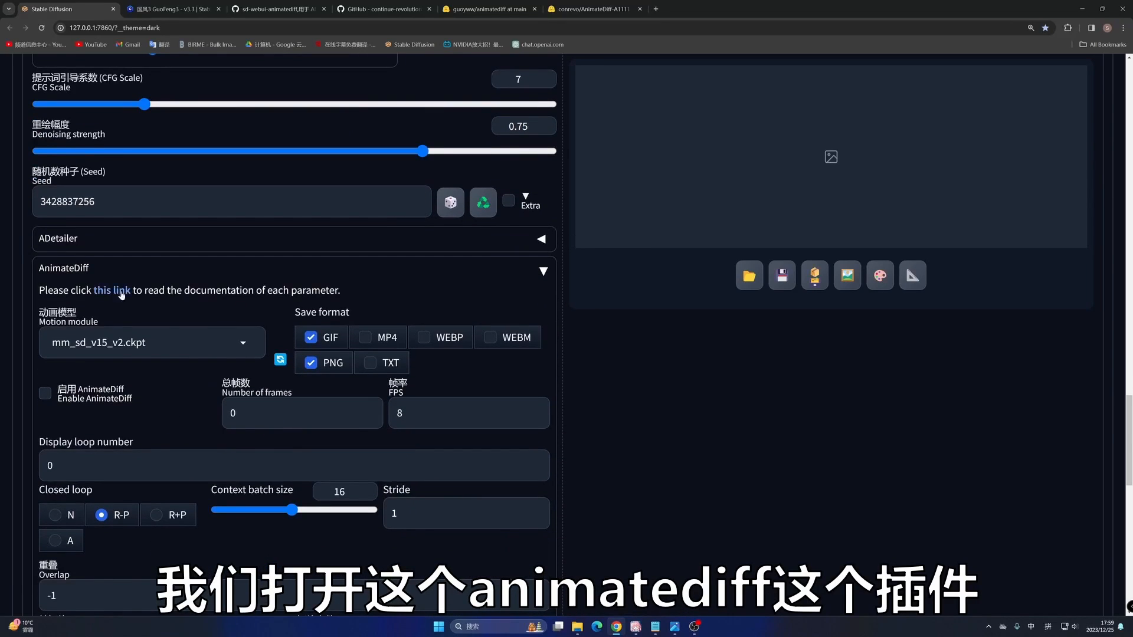
scroll(105, 315, "down", 1)
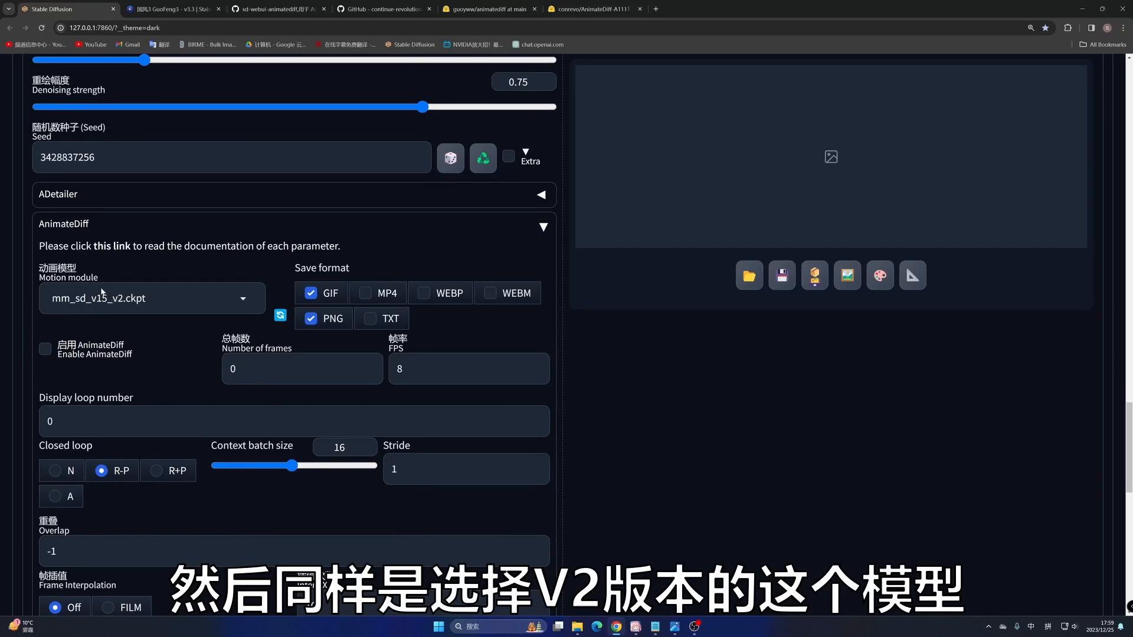
left_click(370, 292)
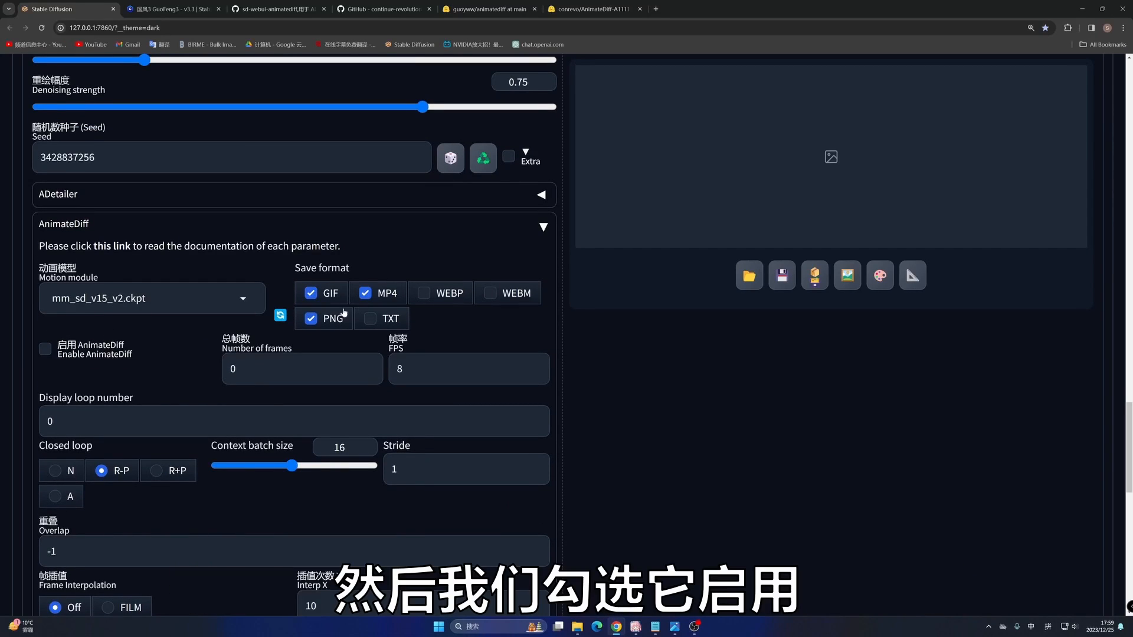
left_click(45, 349)
key("Tab")
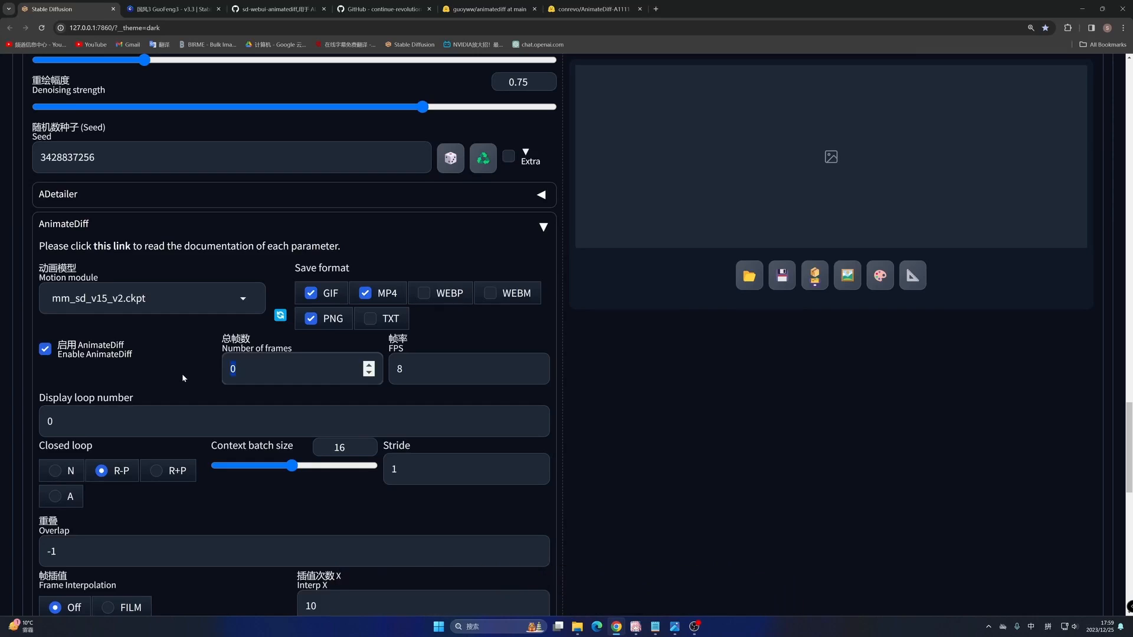
type("16")
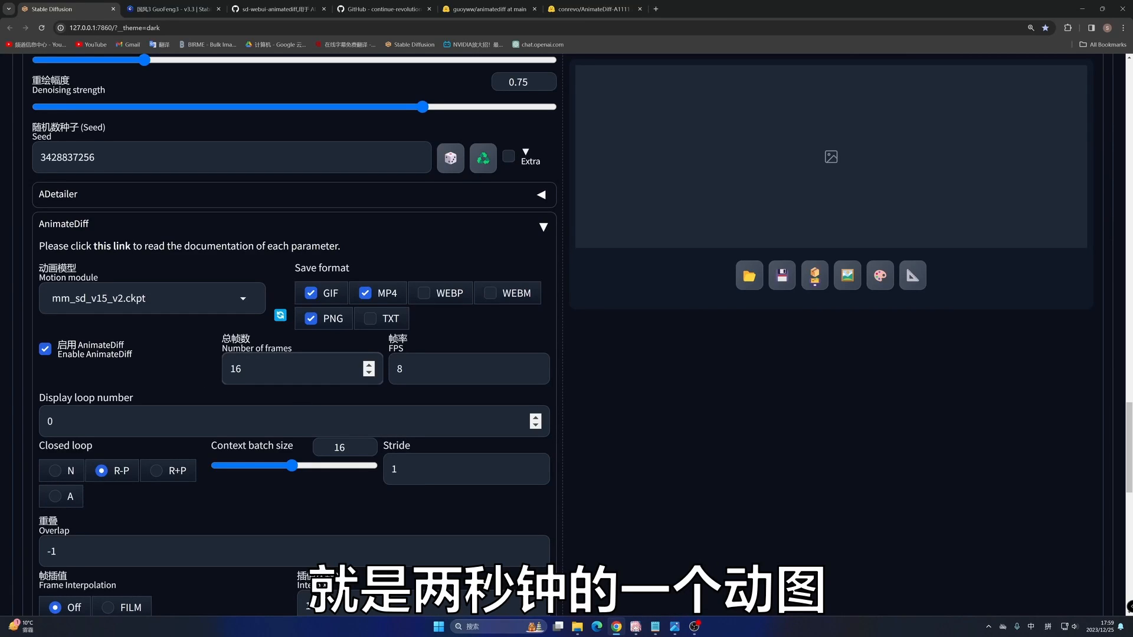
- Generate the img2img animation from the hanfu portrait and bring up the result
scroll(604, 366, "down", 4)
scroll(605, 366, "up", 4)
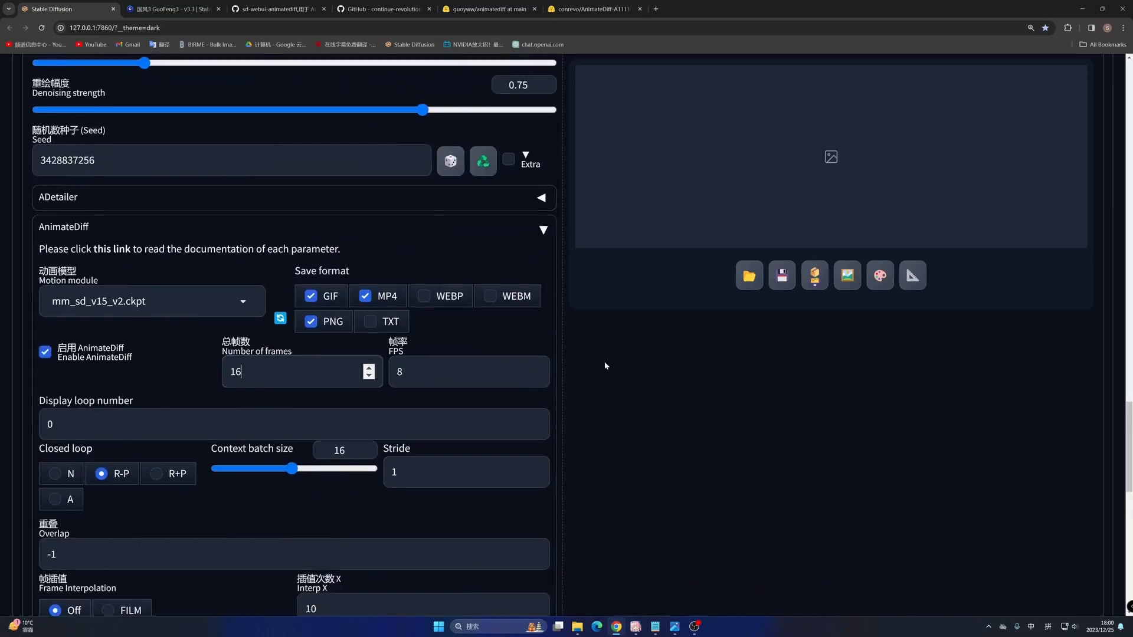
scroll(604, 366, "up", 20)
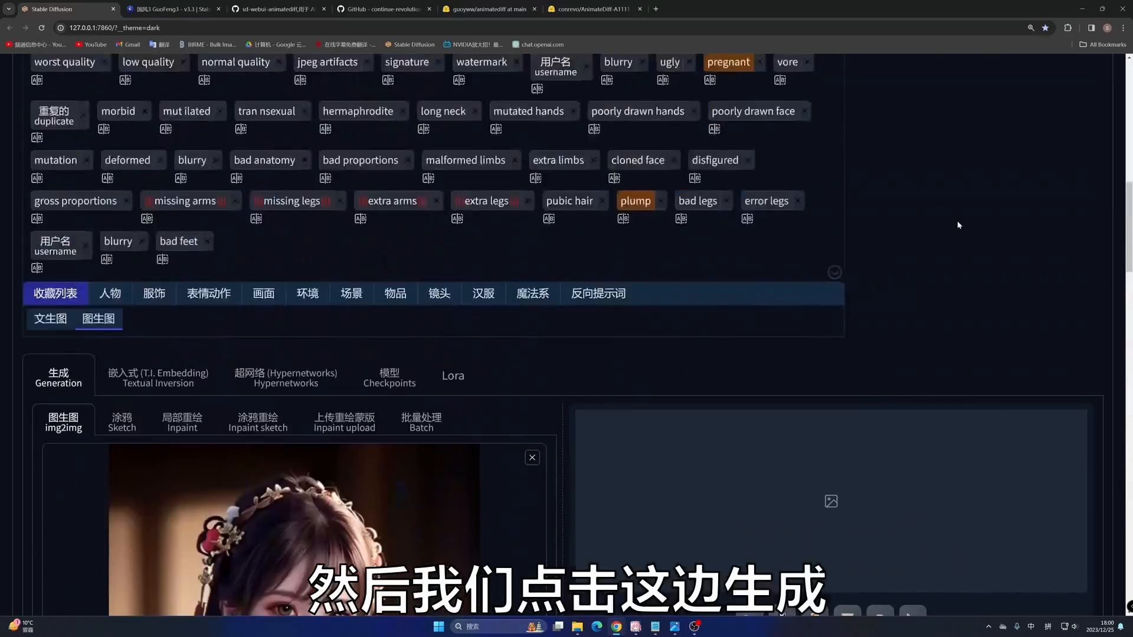
scroll(959, 224, "up", 10)
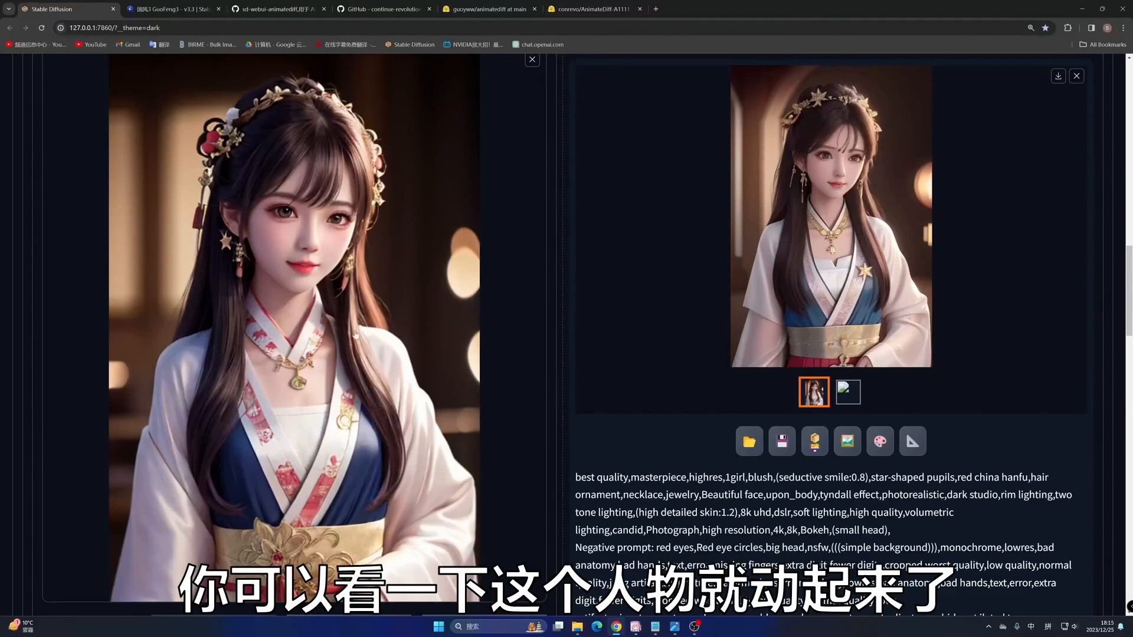
- Compare the generated animation with the source portrait and check the denoising strength used
scroll(580, 324, "down", 3)
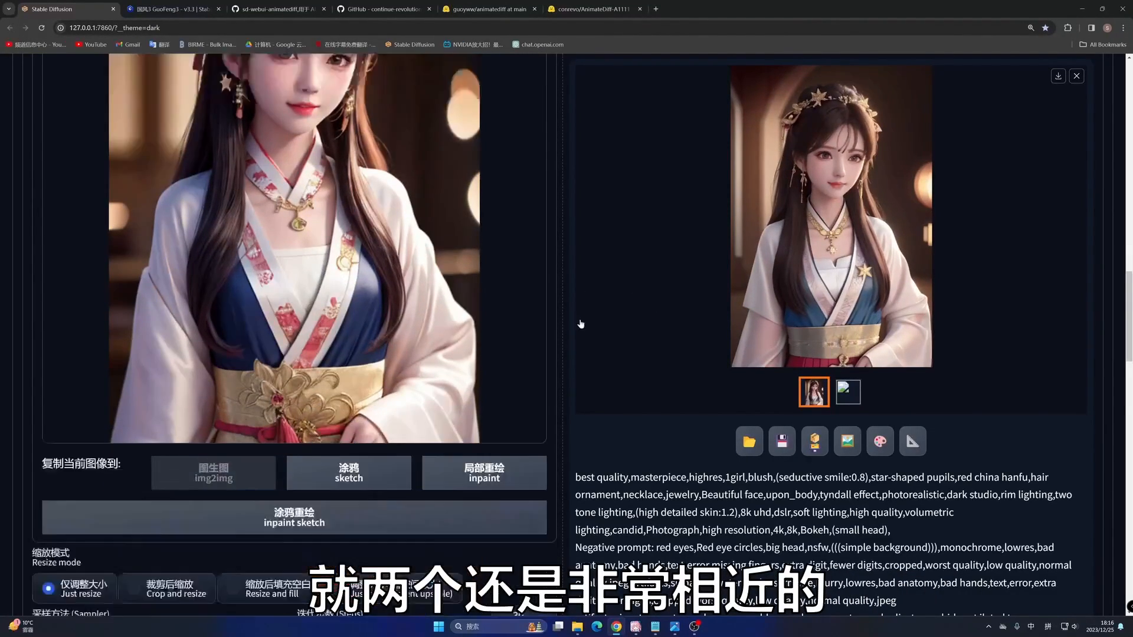
scroll(505, 382, "down", 11)
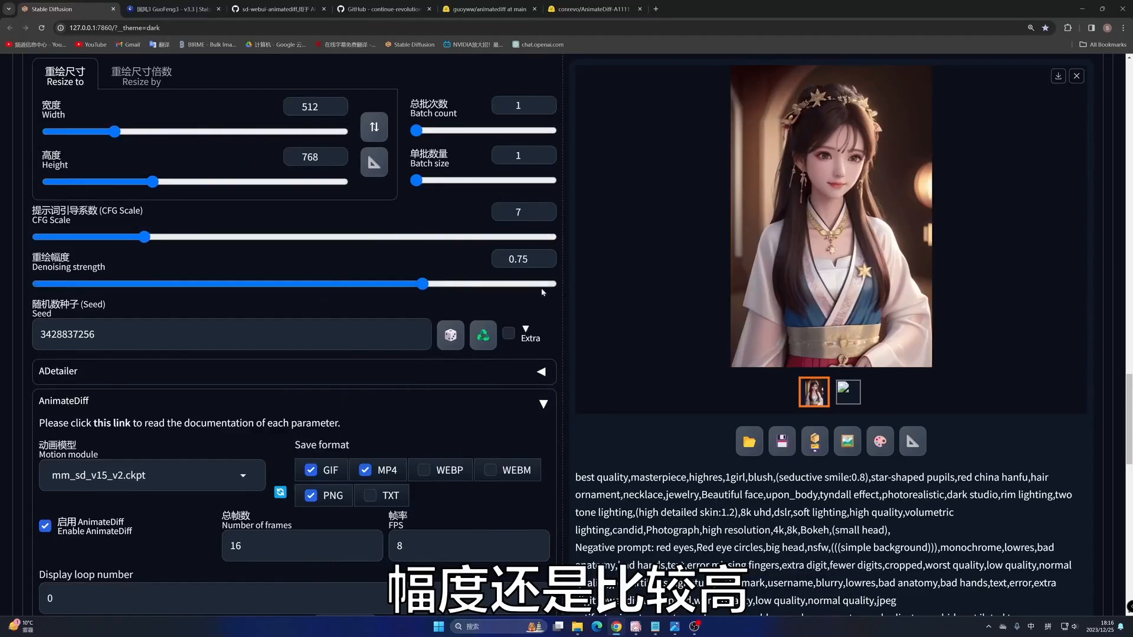
scroll(532, 289, "up", 14)
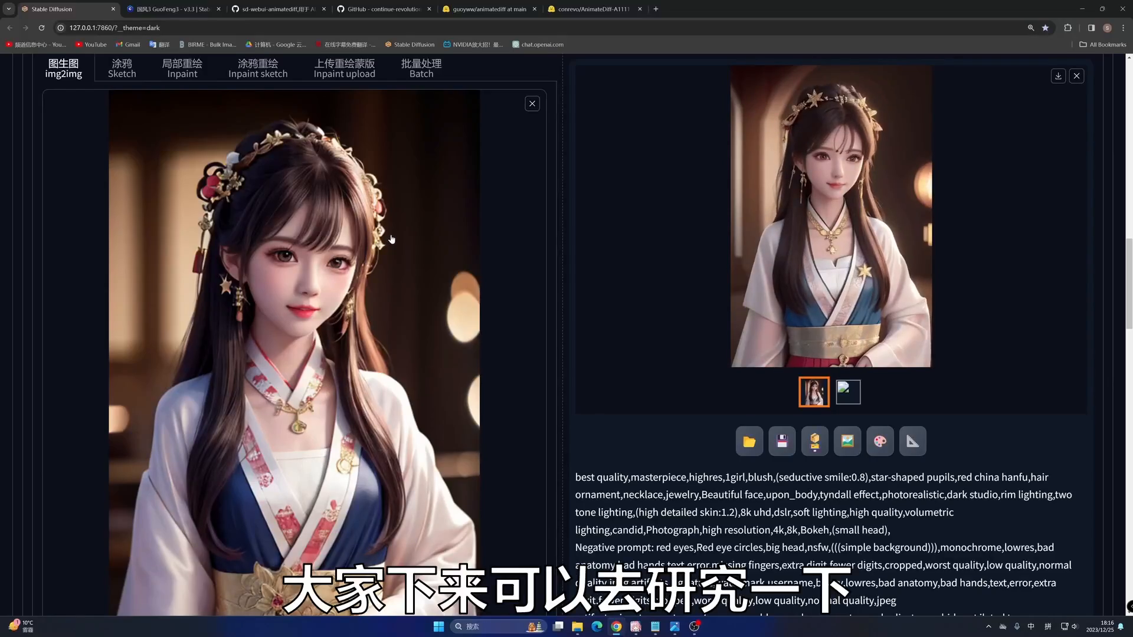
scroll(391, 239, "up", 15)
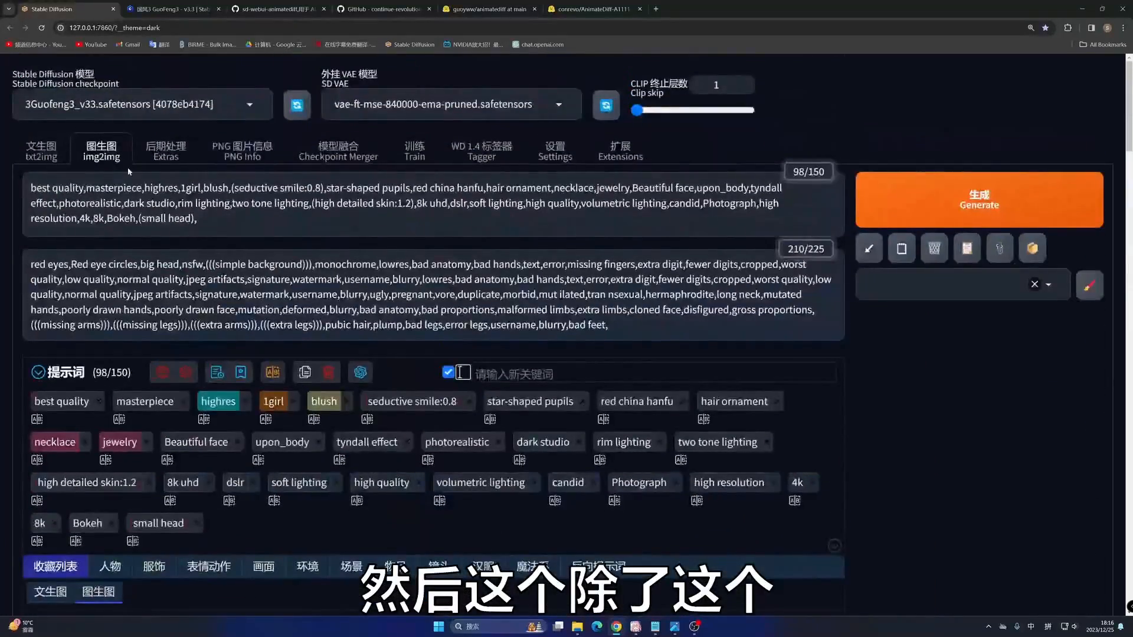
- Return to txt2img, reload the WebUI page and load the darkSushiMixMix_brighterPruned checkpoint
left_click(42, 151)
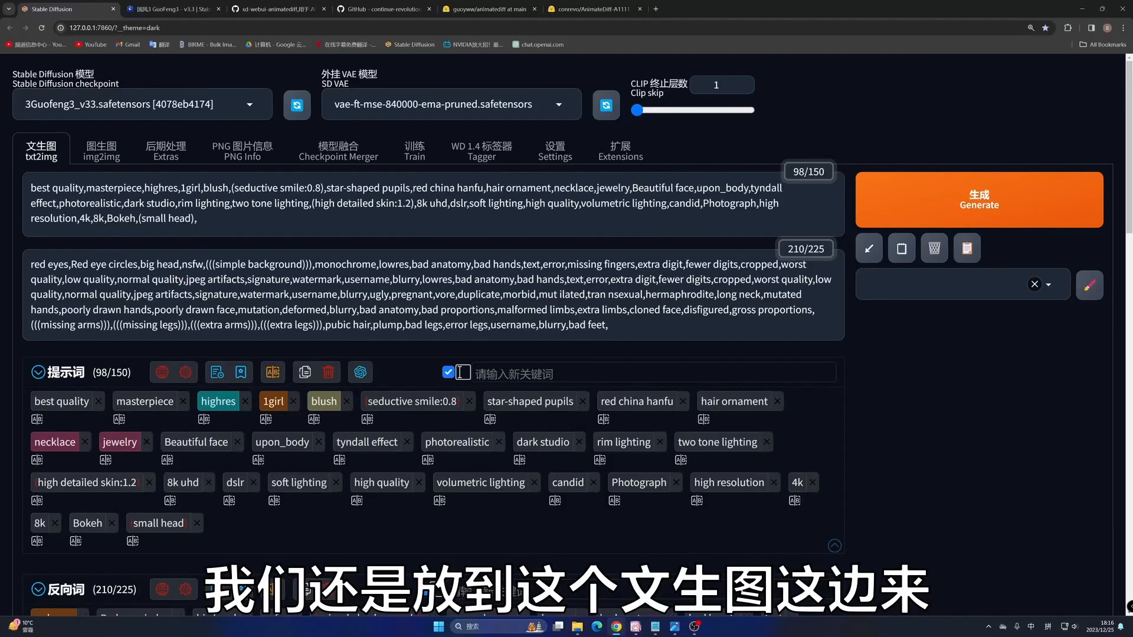
left_click(41, 28)
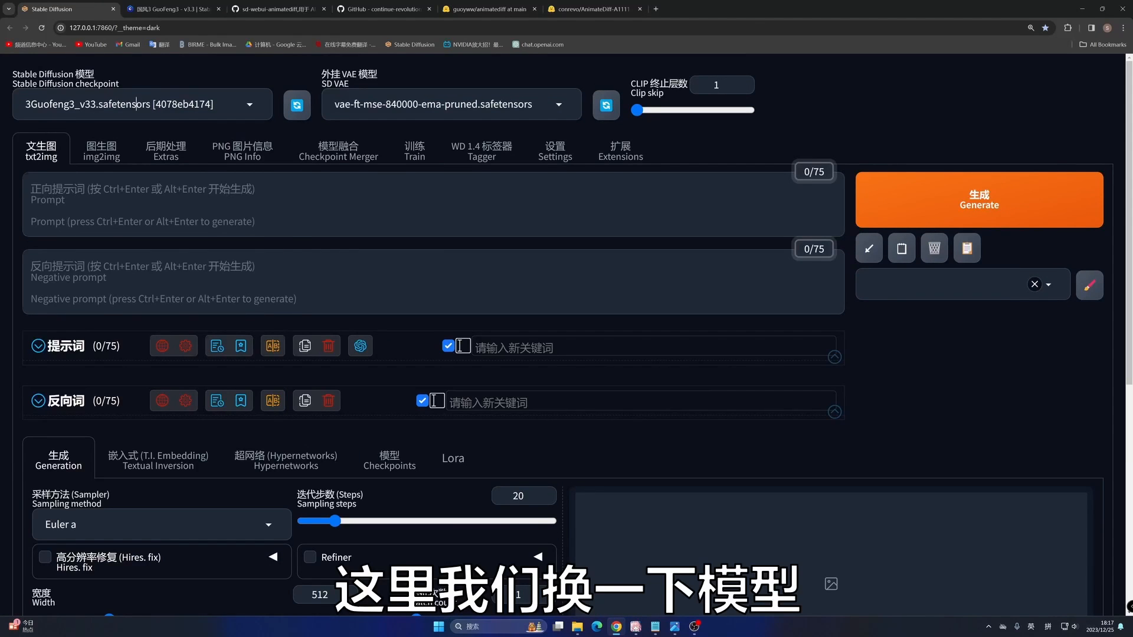
left_click(136, 104)
left_click(72, 197)
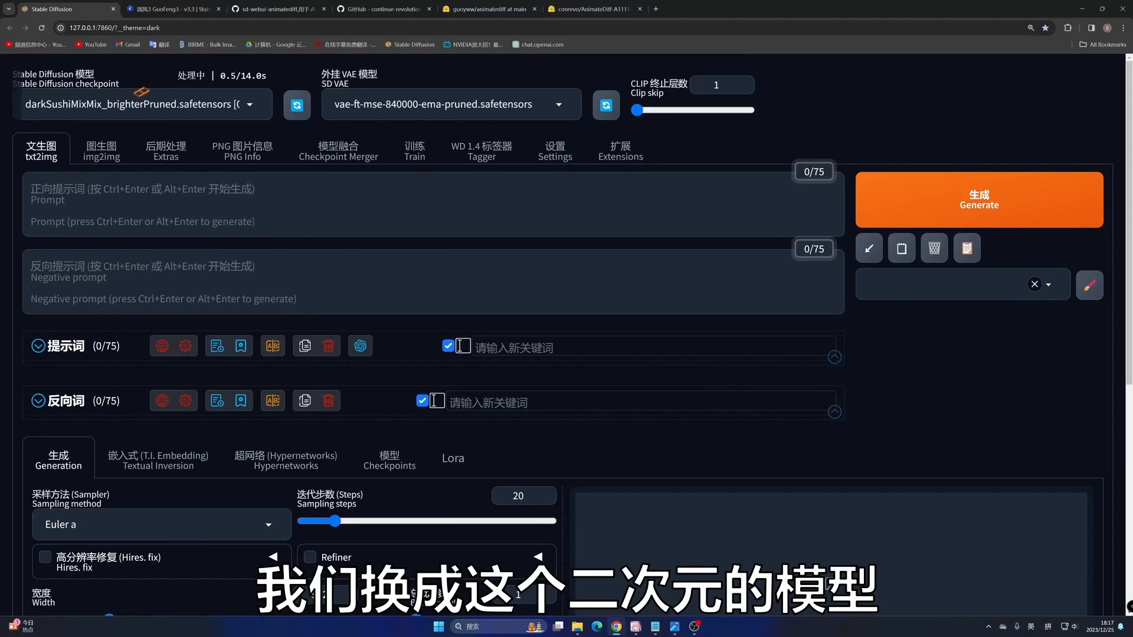
- Copy the prompt travel example from the sd-webui-animatediff GitHub README into the txt2img positive prompt
left_click(267, 10)
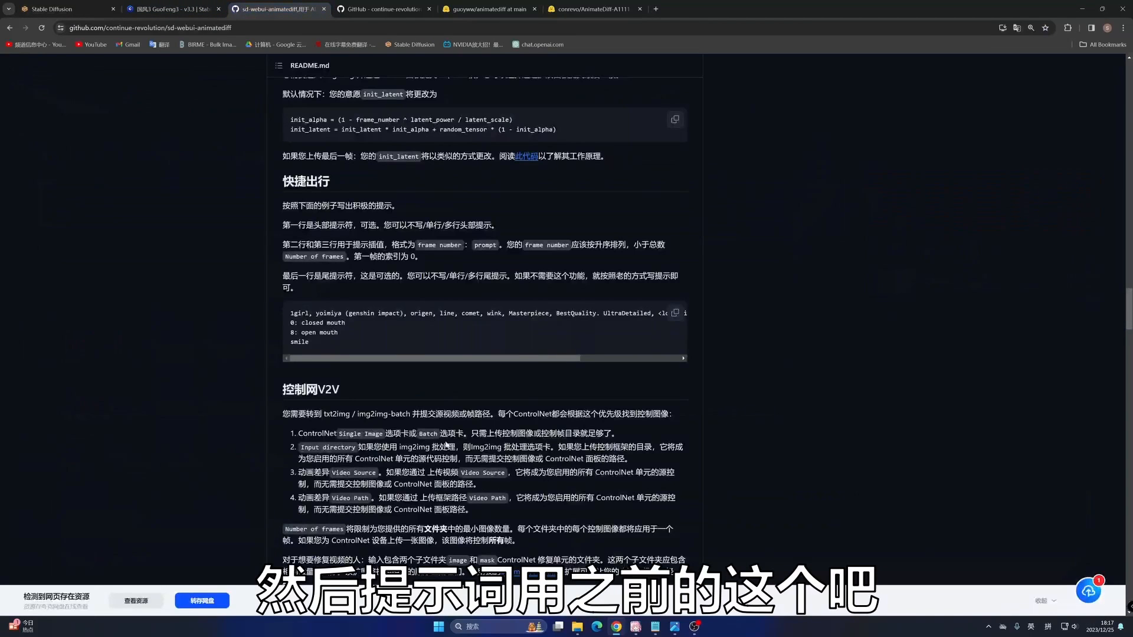
left_click(34, 5)
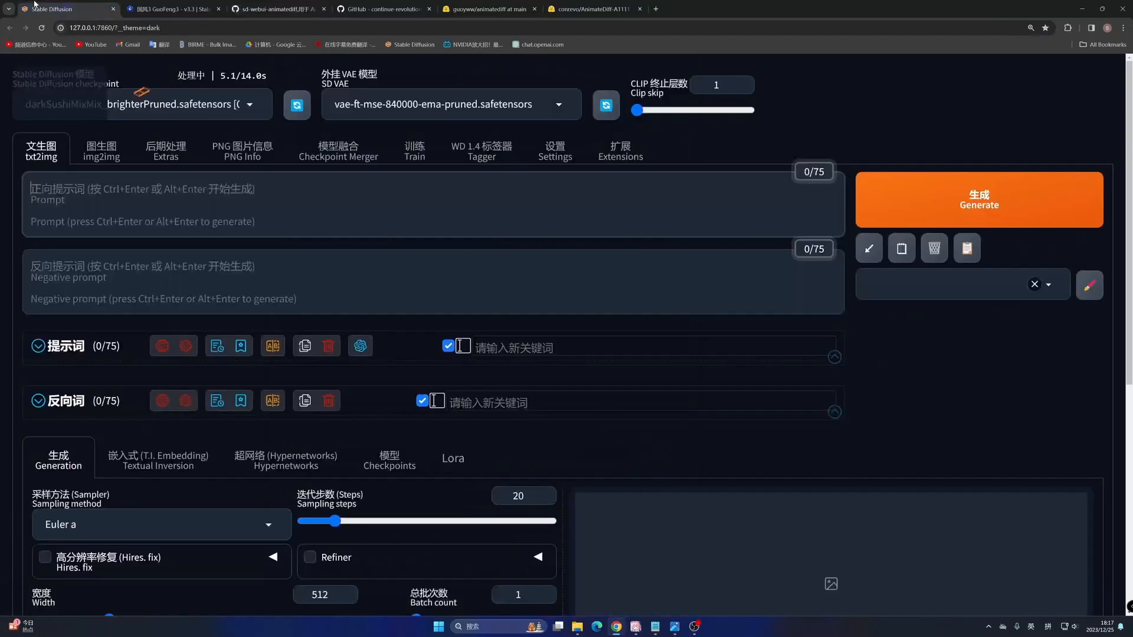
type("1girl, yoimiya (genshin impact), origen, line, comet, wink, Masterpiece, BestQuality. UltraDetailed, <lora:LineLine2D:0.7>,  <lora:yoimiya:0.8>, 0: closed mouth 8: open mouth smile")
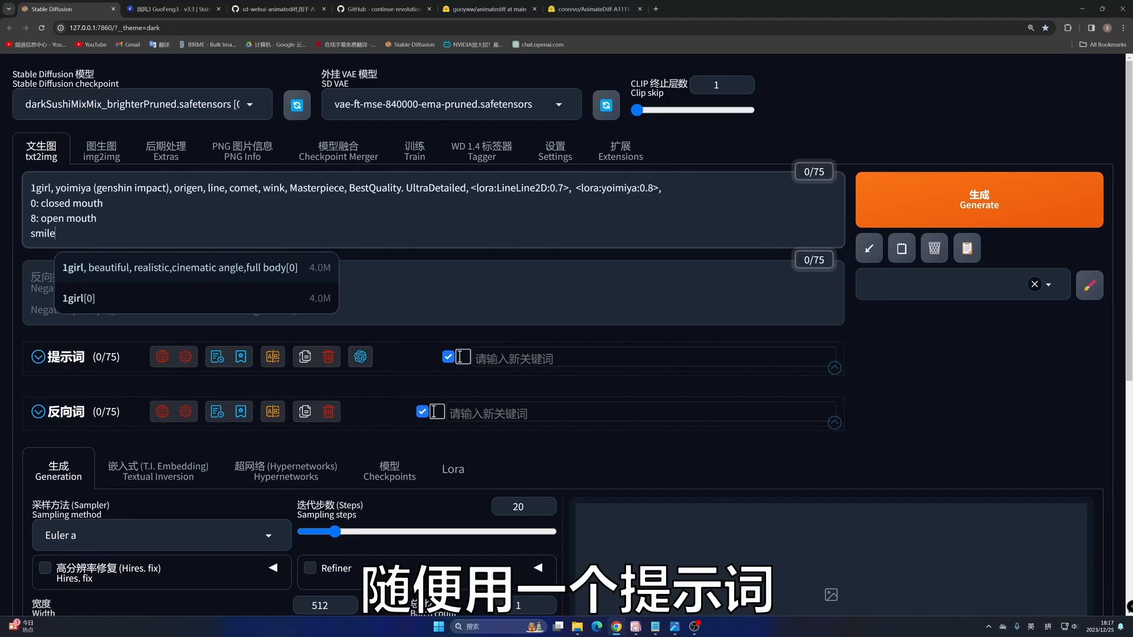
- Delete the frame lines "0: closed mouth" and "8: open mouth", the "smile" line and both LoRA tags from the positive prompt
left_click_drag(56, 234, 15, 211)
key("BackSpace")
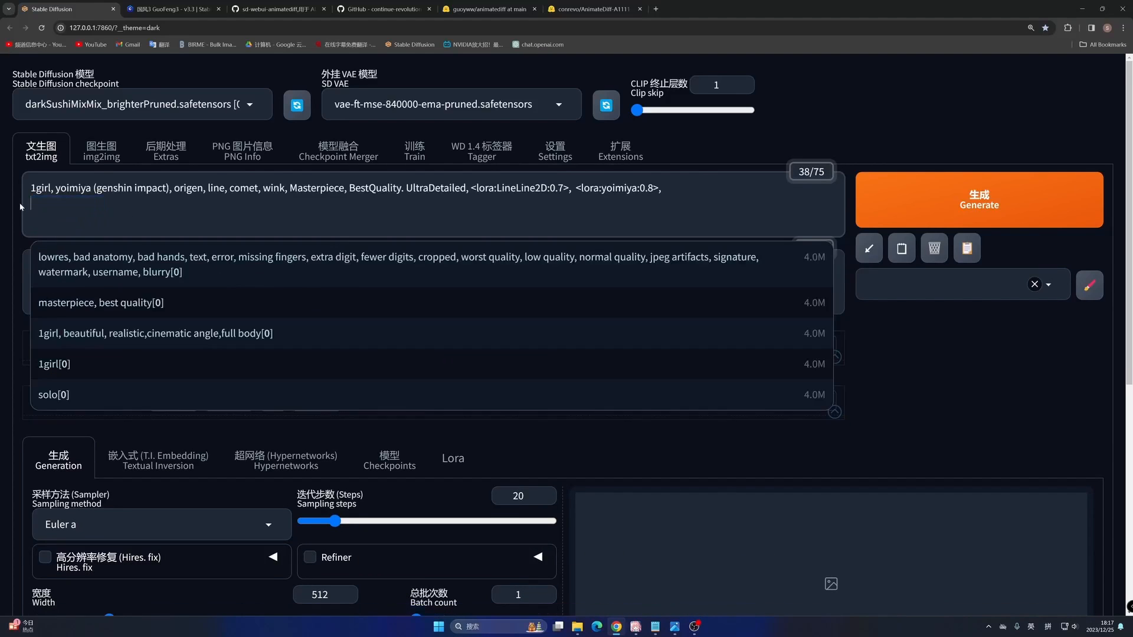
key("BackSpace")
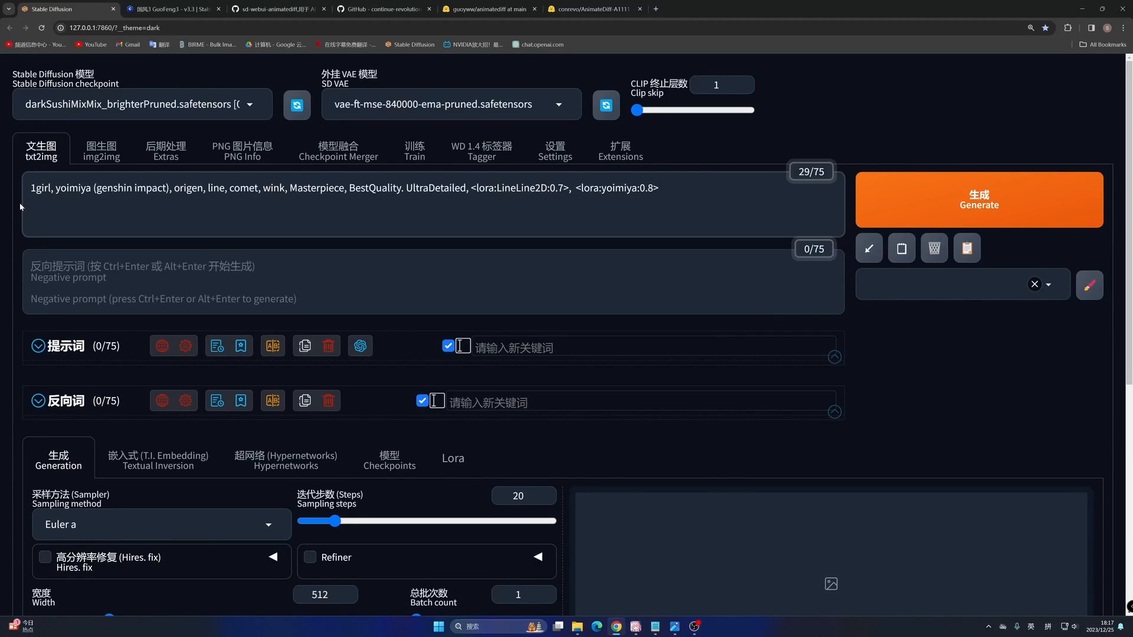
key("ctrl+shift+Left")
key("ctrl+shift+Left")
key("ctrl+shift+Left")
key("ctrl+shift+Left")
key("ctrl+shift+Left")
key("ctrl+shift+Left")
key("ctrl+shift+Left")
key("ctrl+shift+Left")
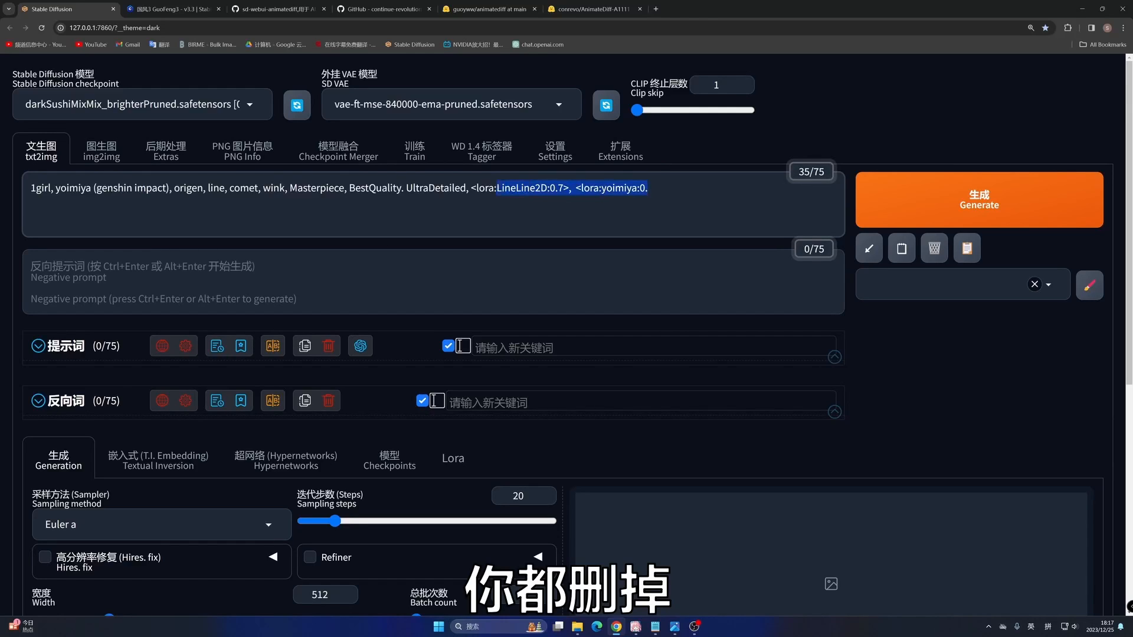
key("BackSpace")
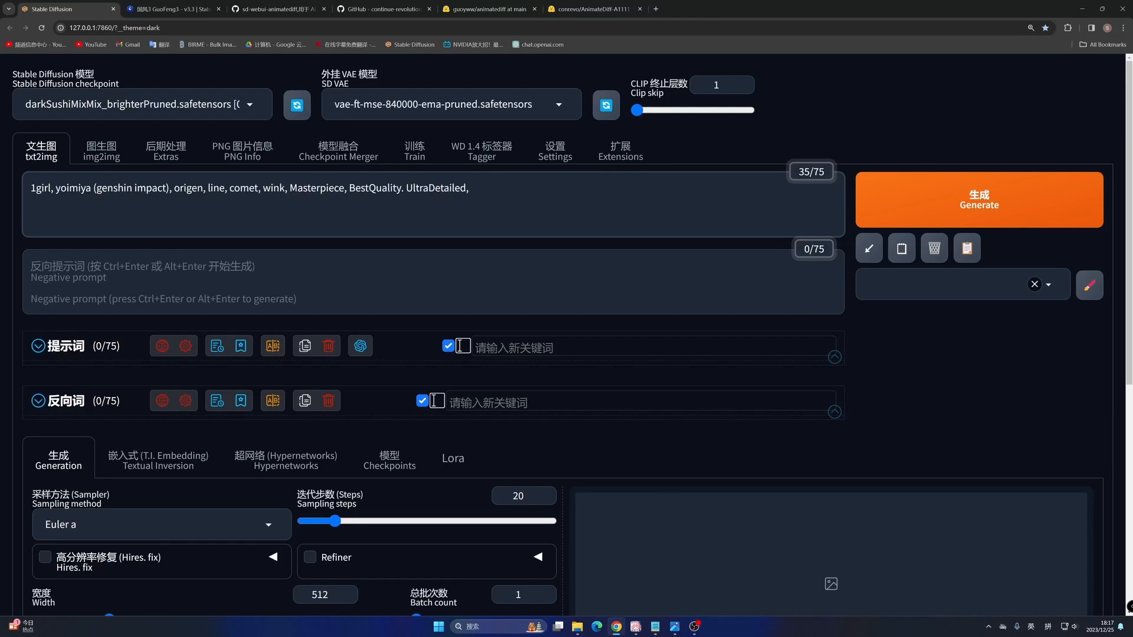
- Add the keyword "dancing" to the positive prompt
left_click(590, 347)
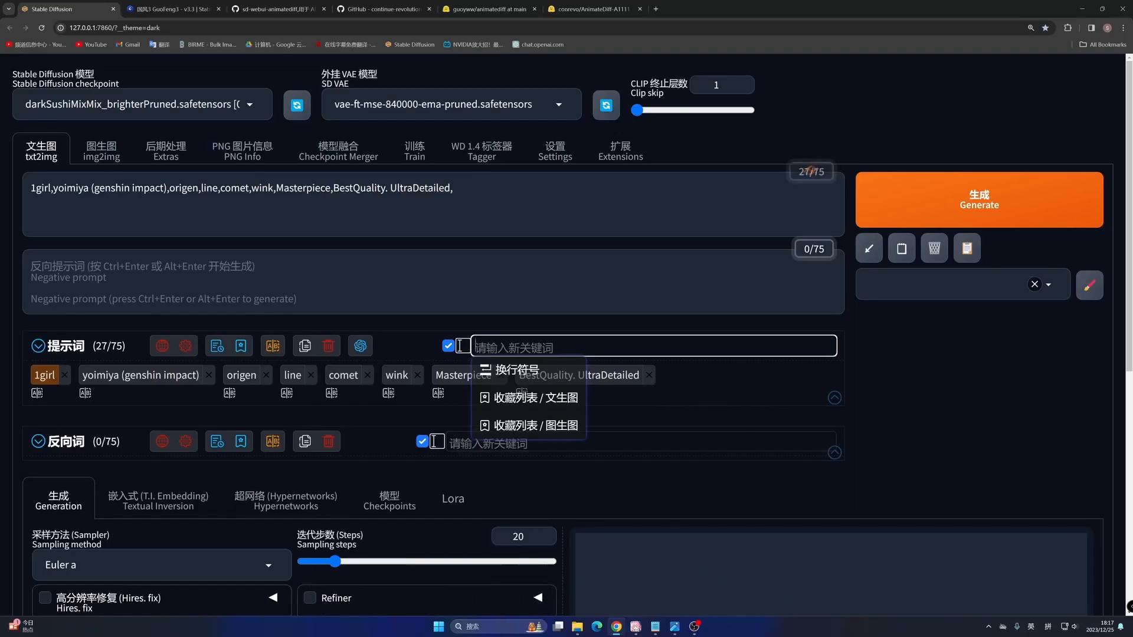
type("dan")
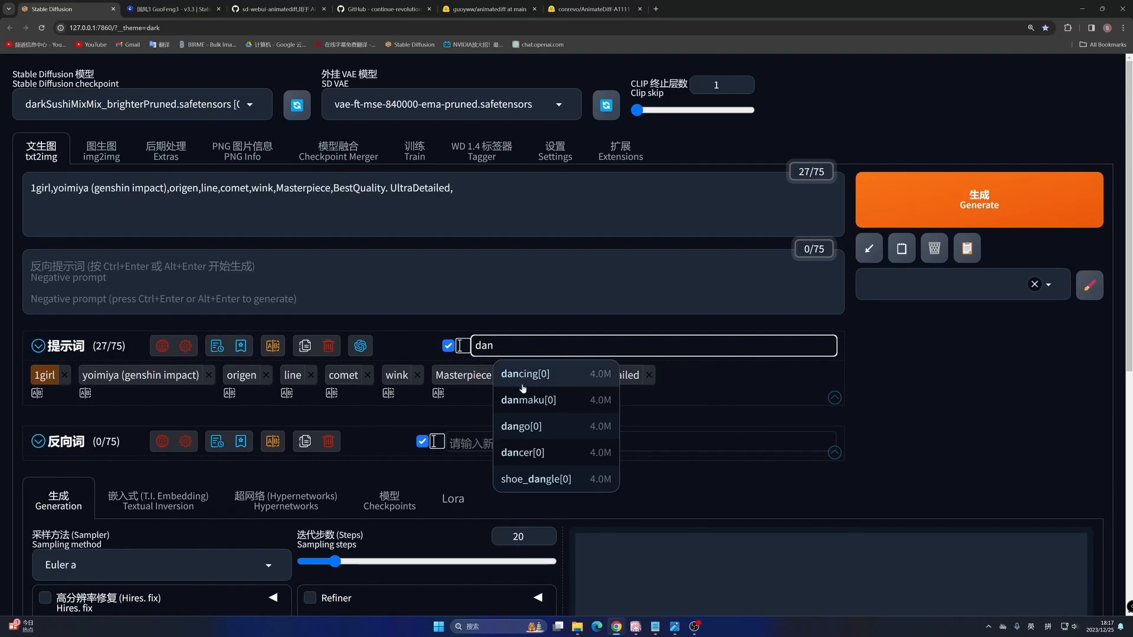
key("Return")
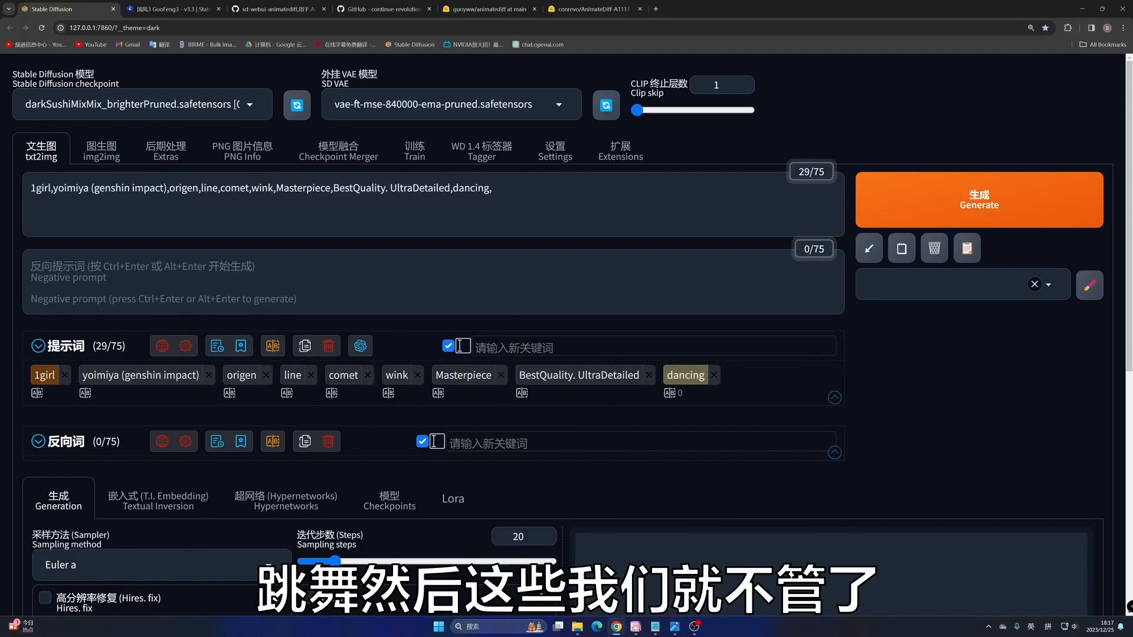
- Fill the negative prompt with the "反向" preset that starts with "lowres, bad anatomy, bad hands"
left_click(177, 278)
type("f")
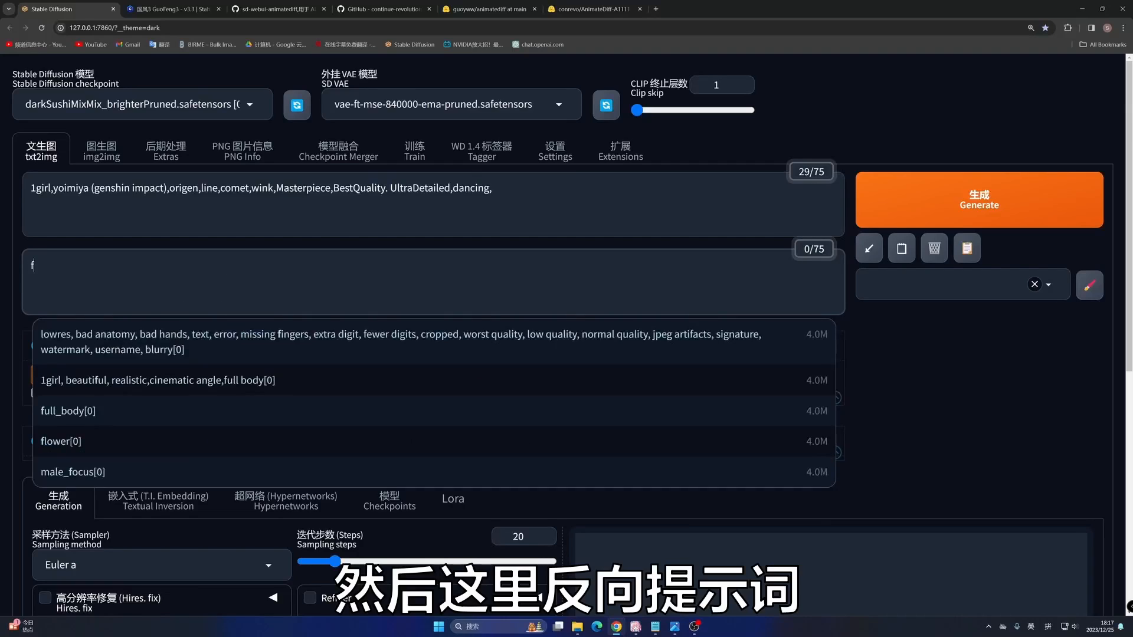
key("BackSpace")
key("shift")
type("fansxiang")
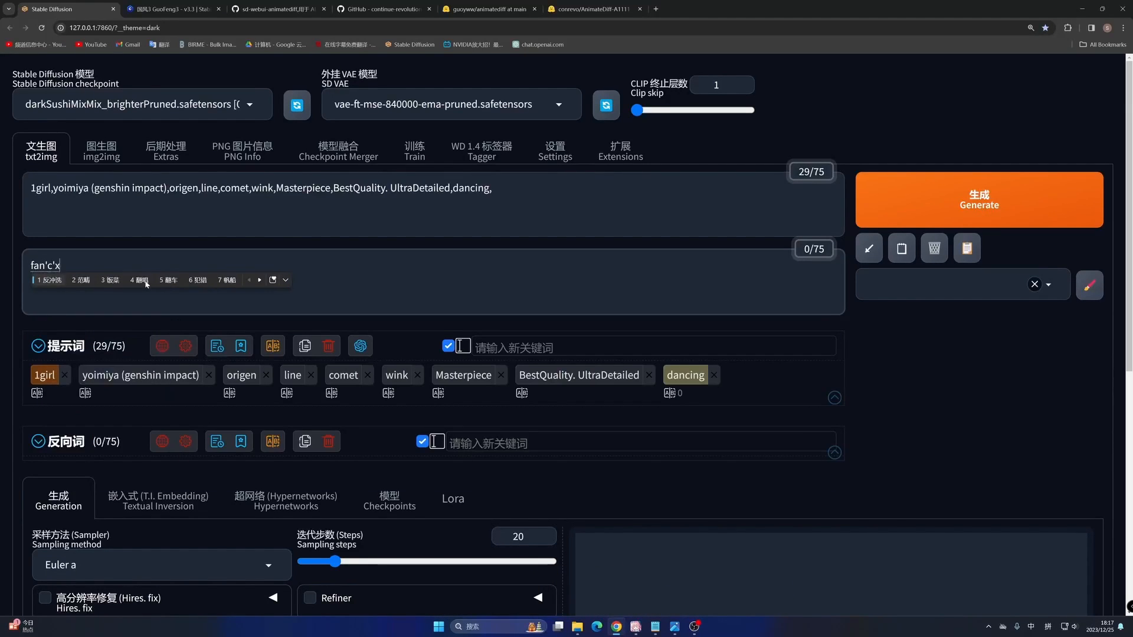
key("BackSpace")
key("BackSpace")
key("BackSpace")
key("BackSpace")
key("BackSpace")
key("BackSpace")
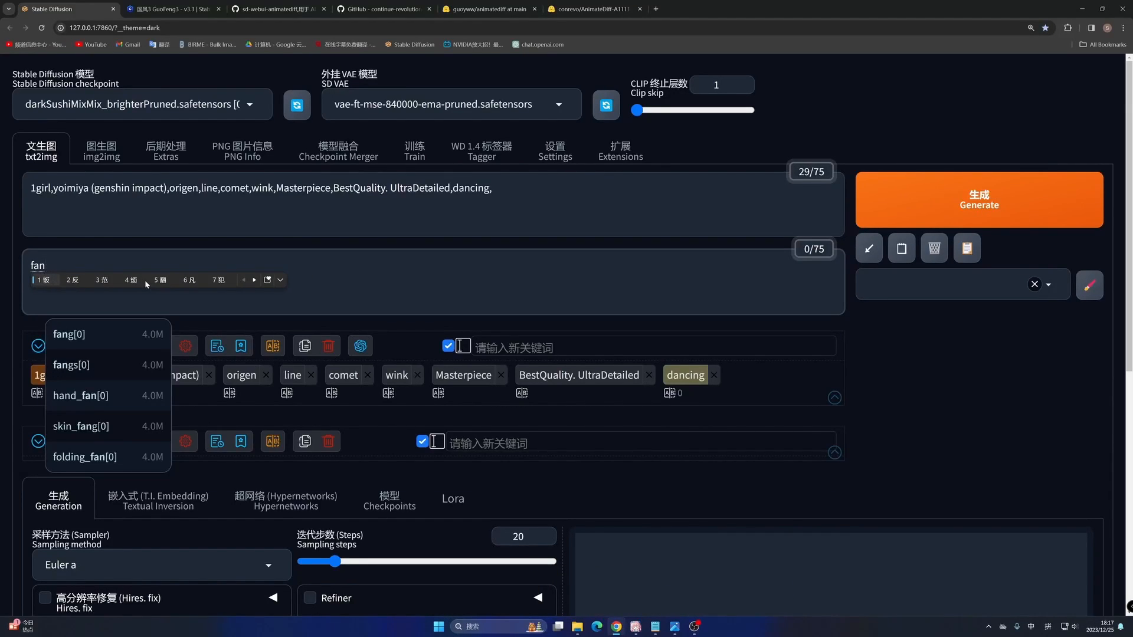
type("xiang")
key("space")
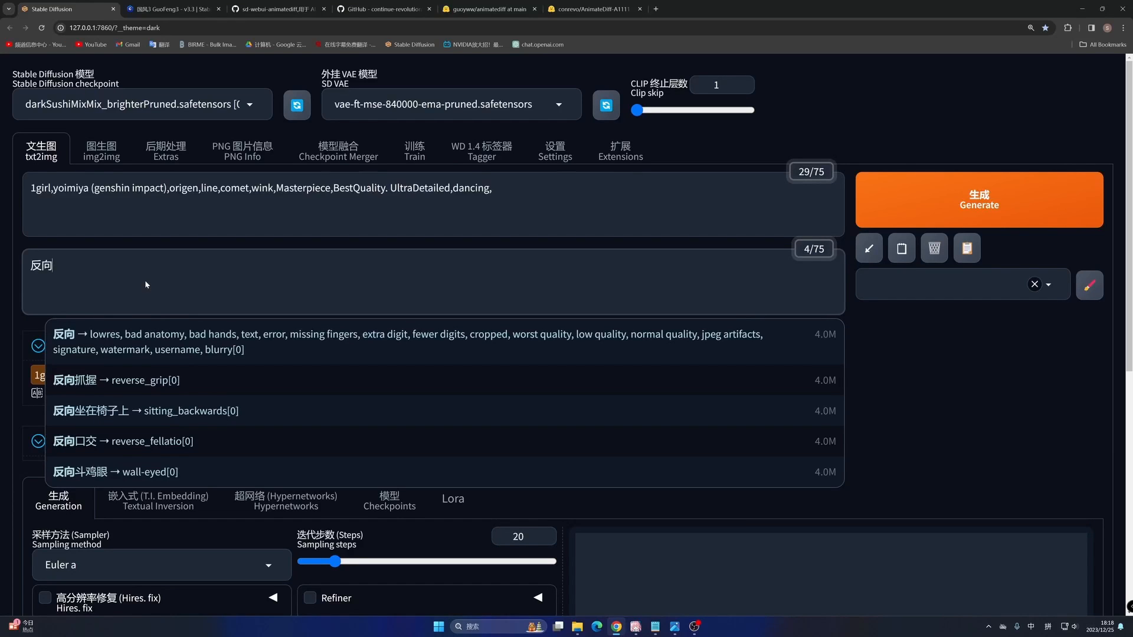
left_click(197, 354)
- Set the txt2img sampling steps to 25 and the image height to 768
scroll(222, 401, "down", 3)
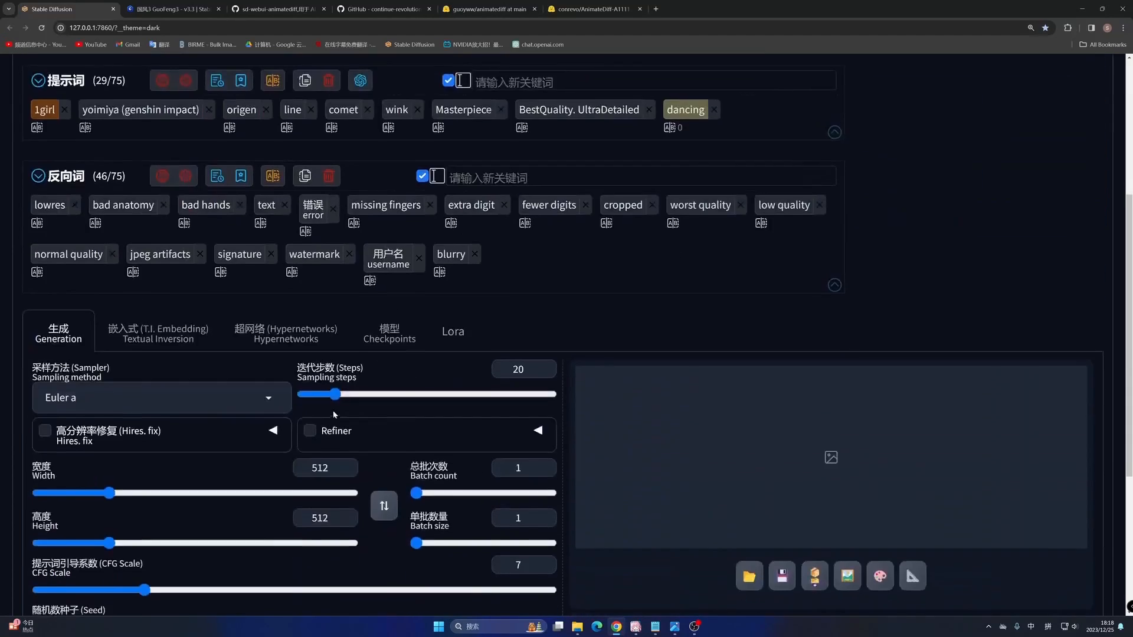
scroll(333, 415, "down", 3)
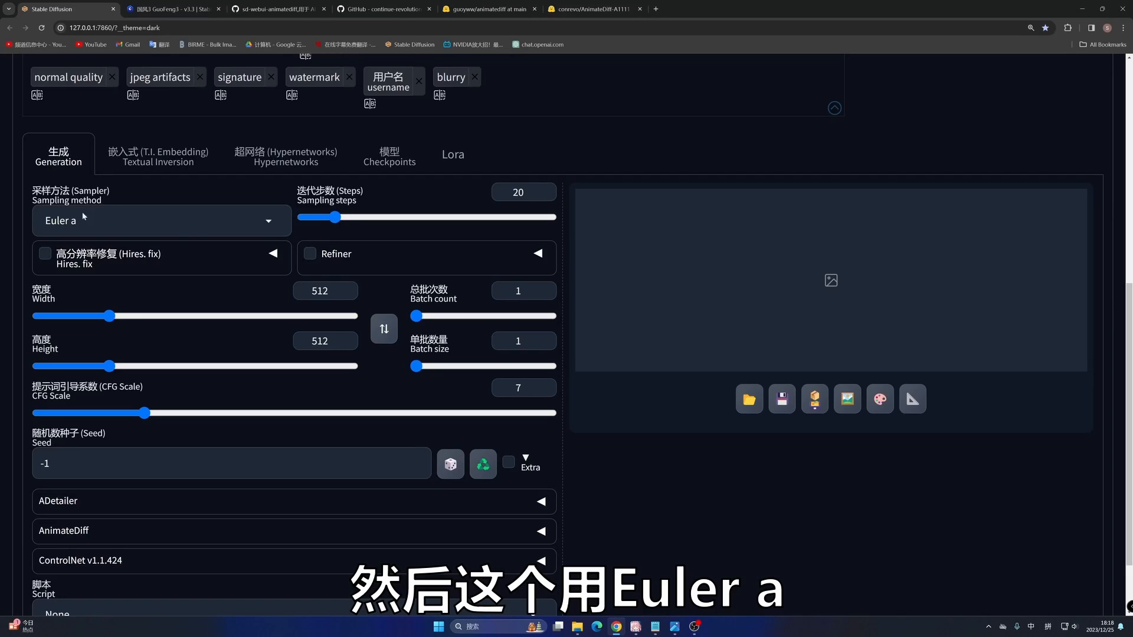
double_click(517, 192)
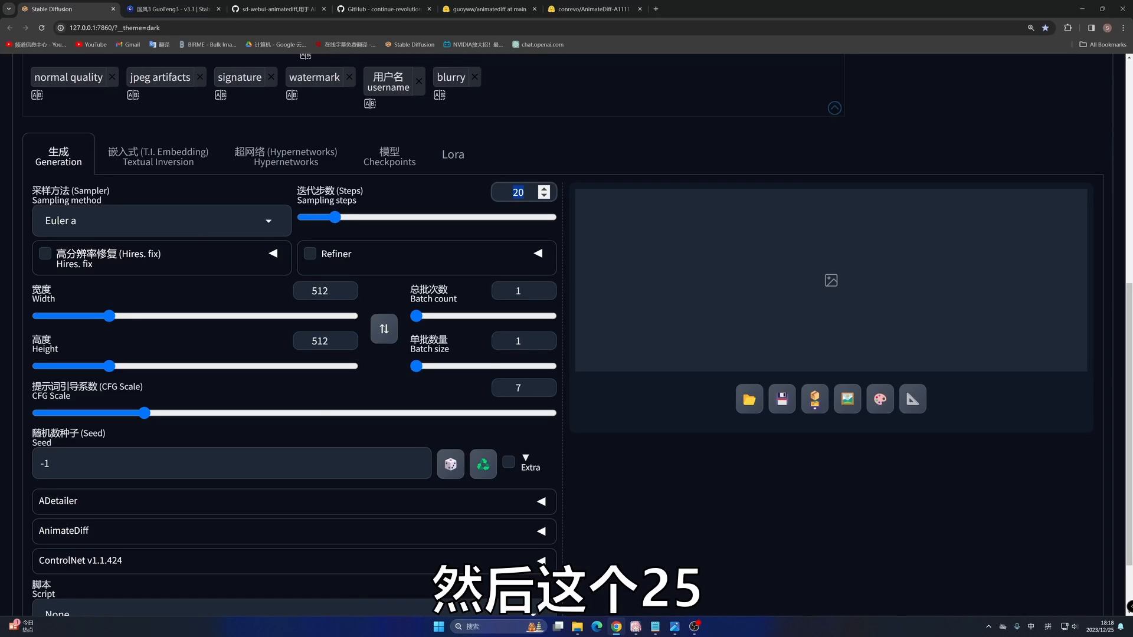
type("25")
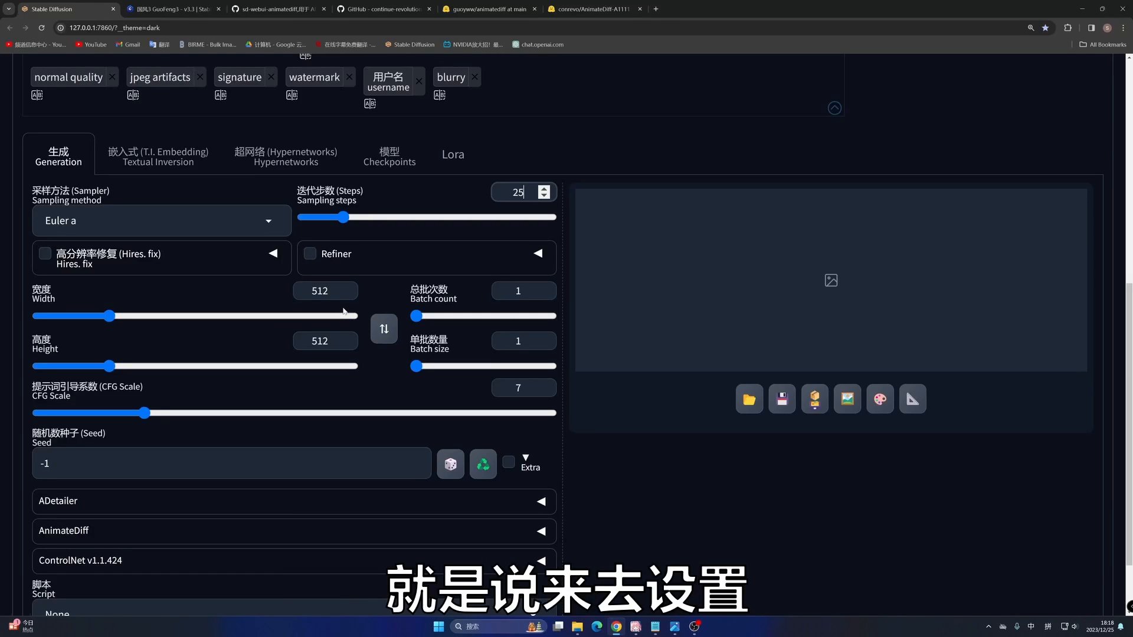
left_click_drag(332, 341, 289, 345)
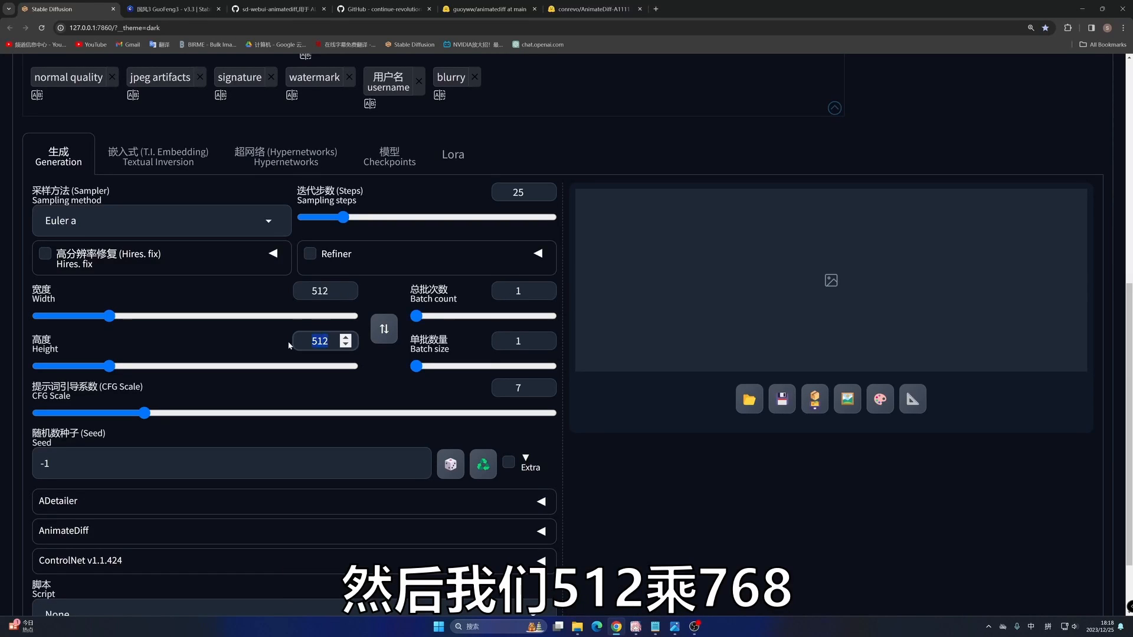
type("768")
left_click(612, 454)
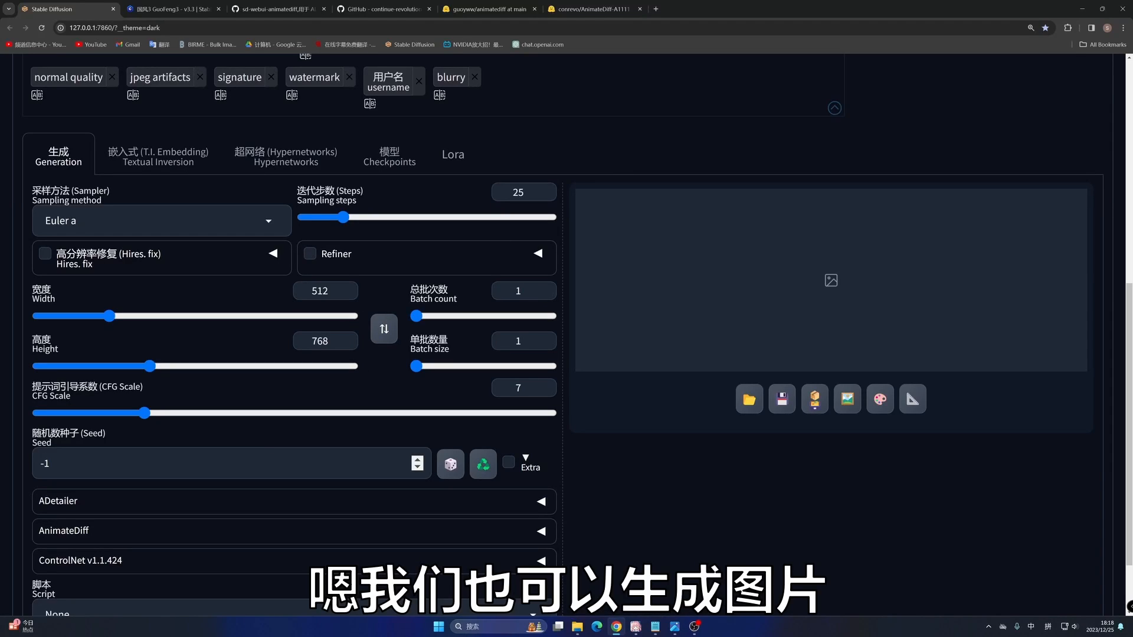
- Expand the AnimateDiff settings for the txt2img generation and enable AnimateDiff
scroll(84, 424, "down", 2)
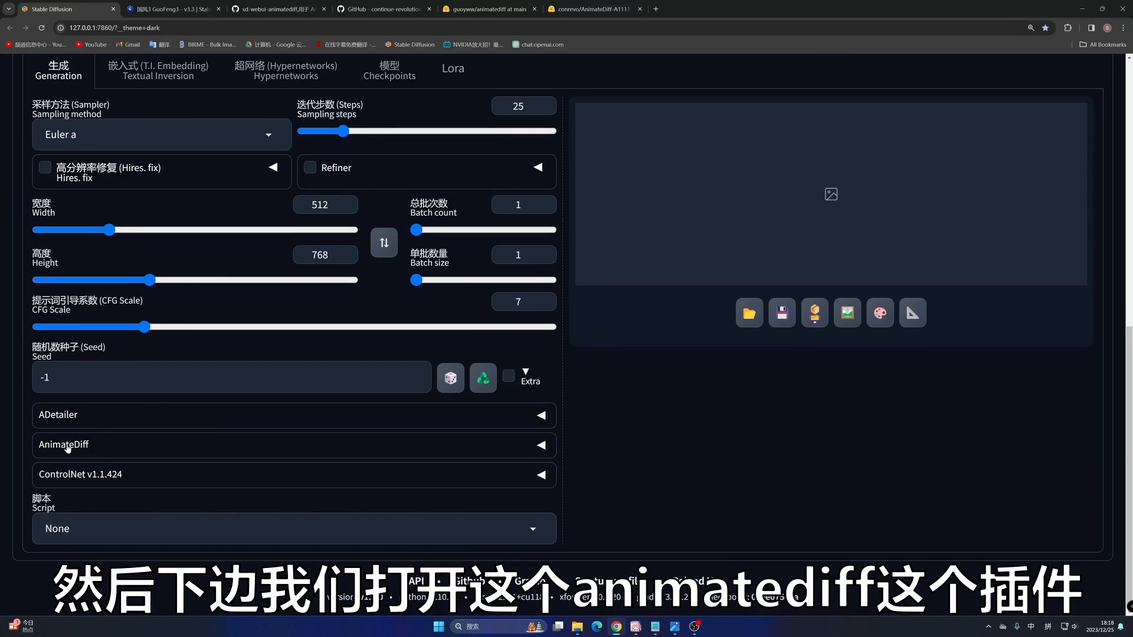
left_click(88, 447)
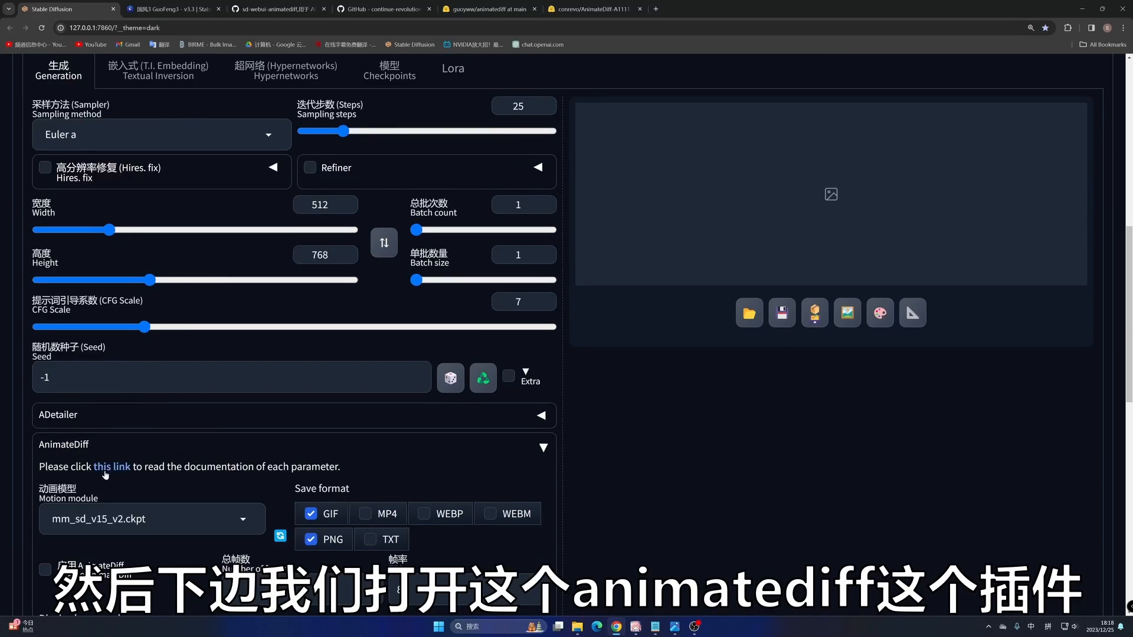
scroll(103, 466, "down", 4)
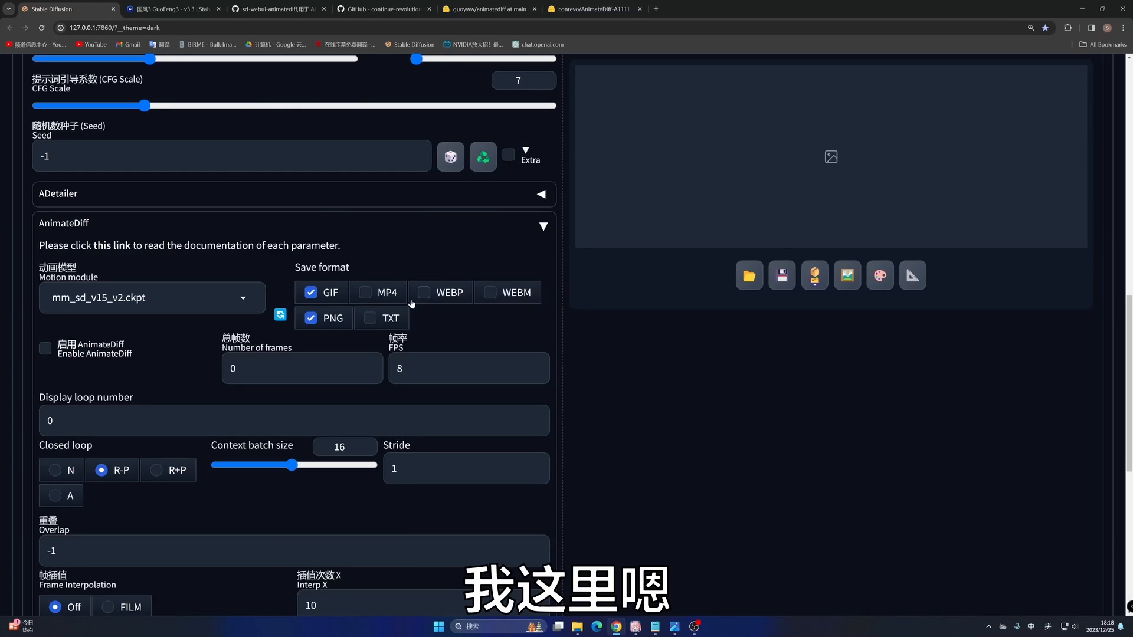
left_click(45, 348)
- Load the dance clip "跳舞视频2秒.mp4" from the Videos\成品 folder as the AnimateDiff video source
scroll(213, 341, "down", 3)
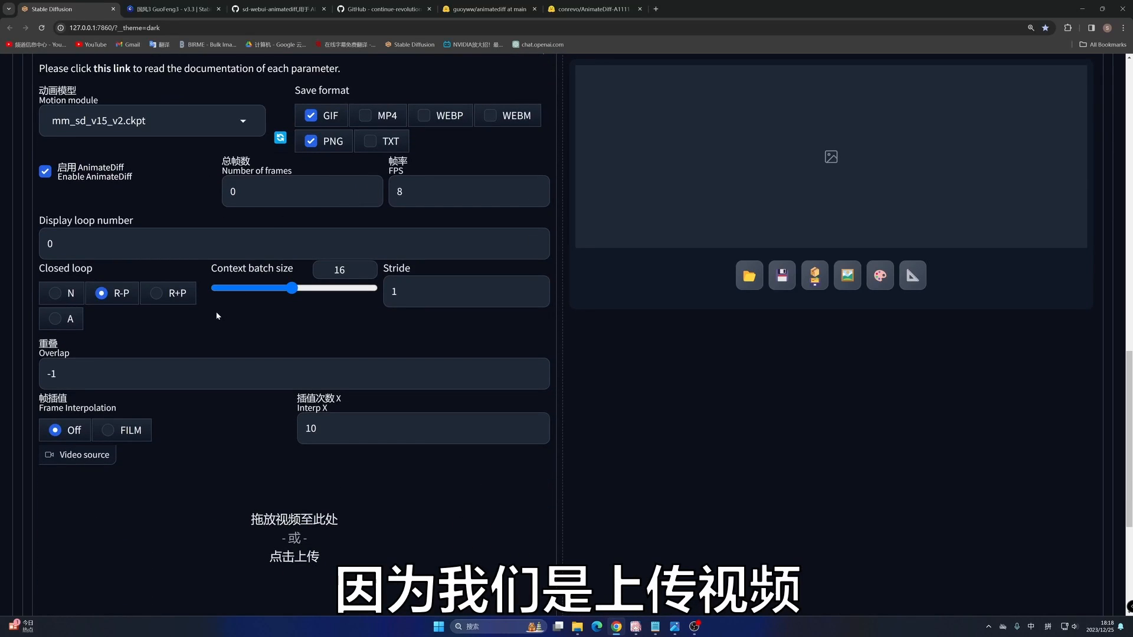
scroll(222, 378, "down", 3)
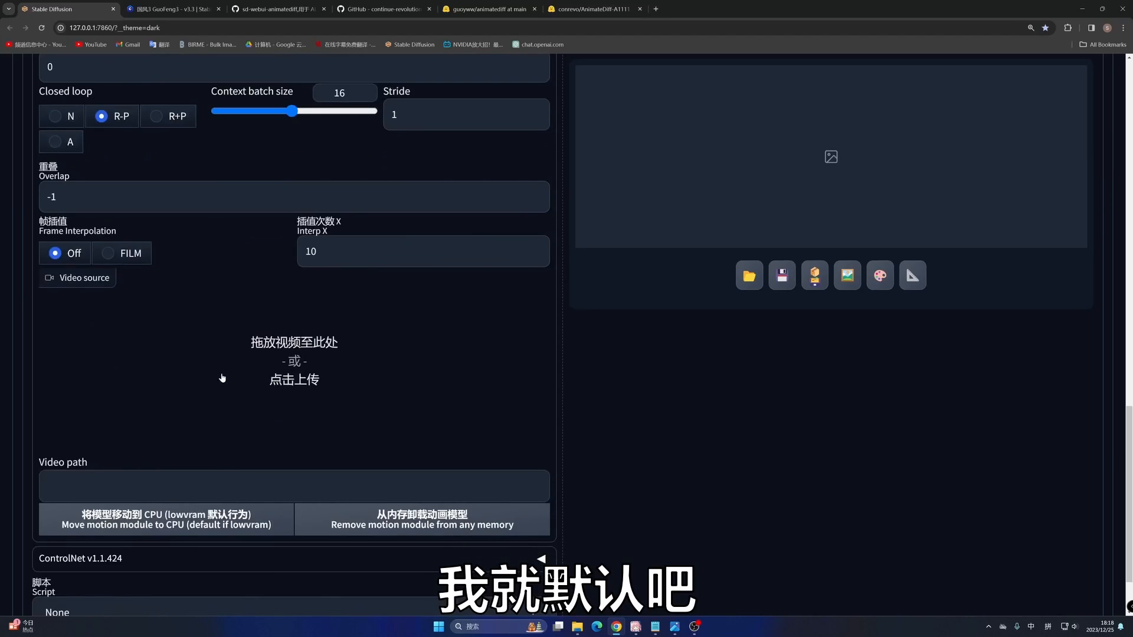
left_click(280, 376)
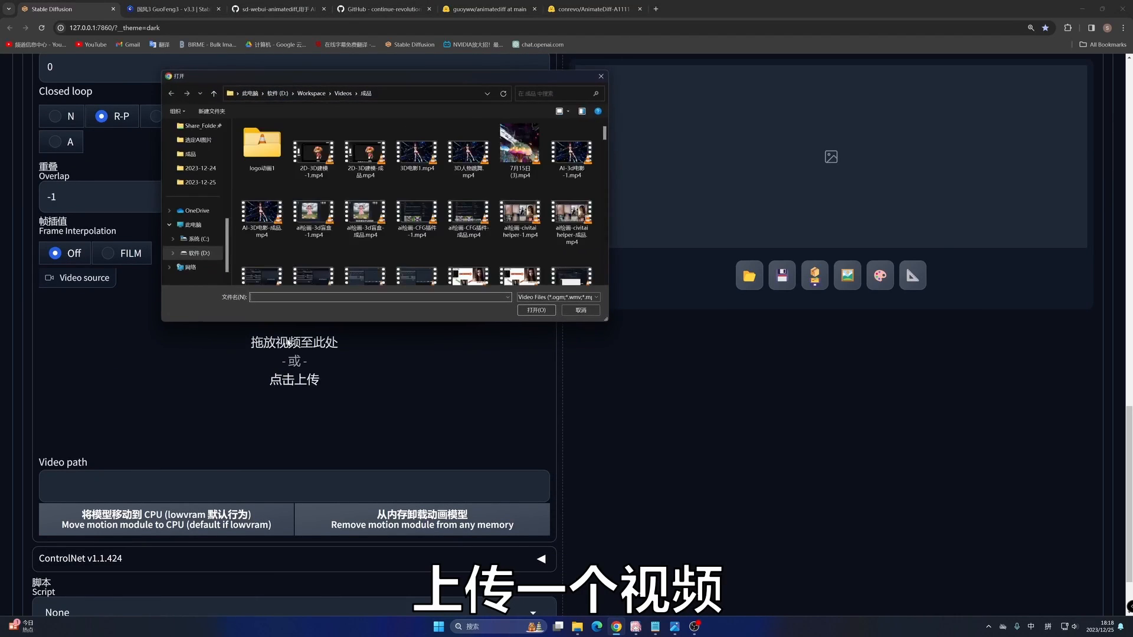
scroll(526, 133, "down", 5)
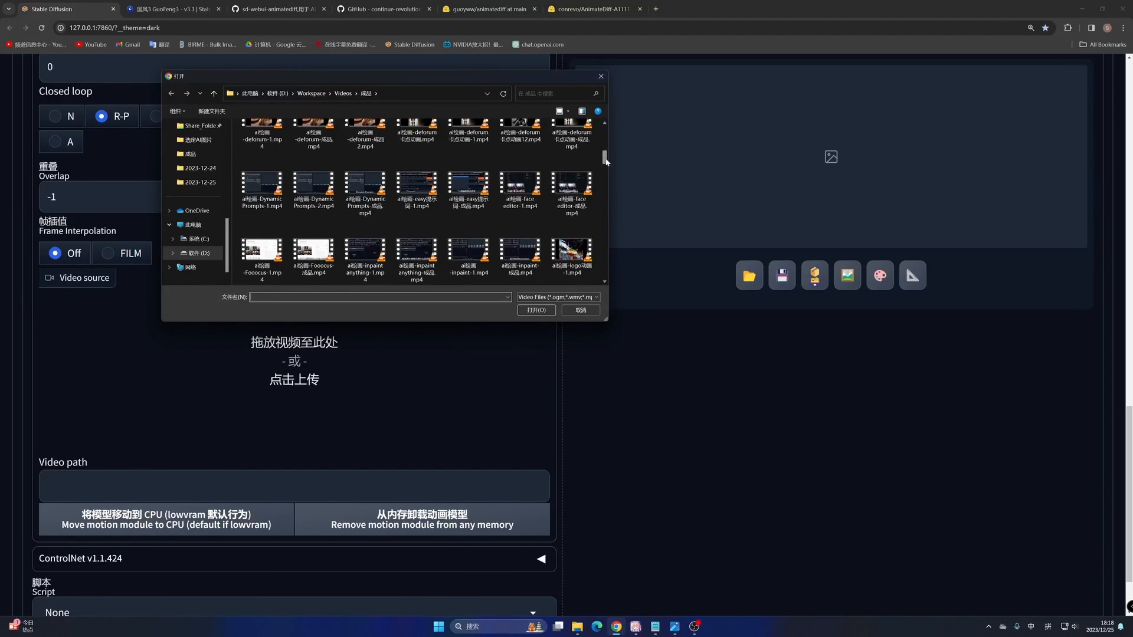
left_click_drag(605, 161, 603, 273)
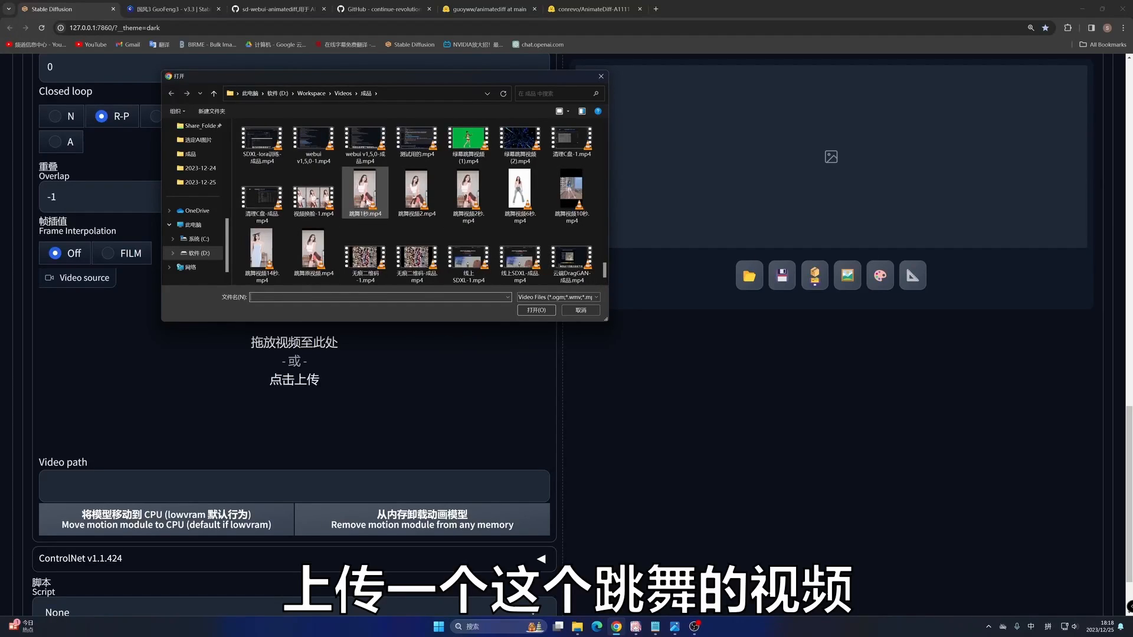
left_click(366, 192)
left_click(467, 211)
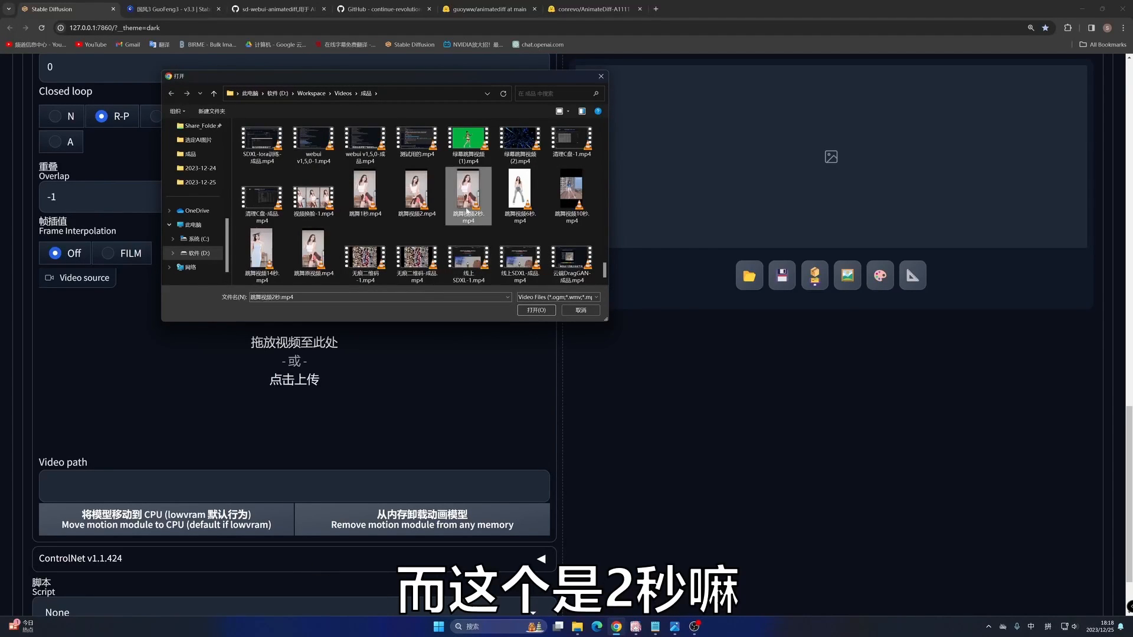
left_click(548, 312)
- Play the uploaded dance video and check the number of frames and FPS filled in for AnimateDiff
scroll(392, 341, "down", 4)
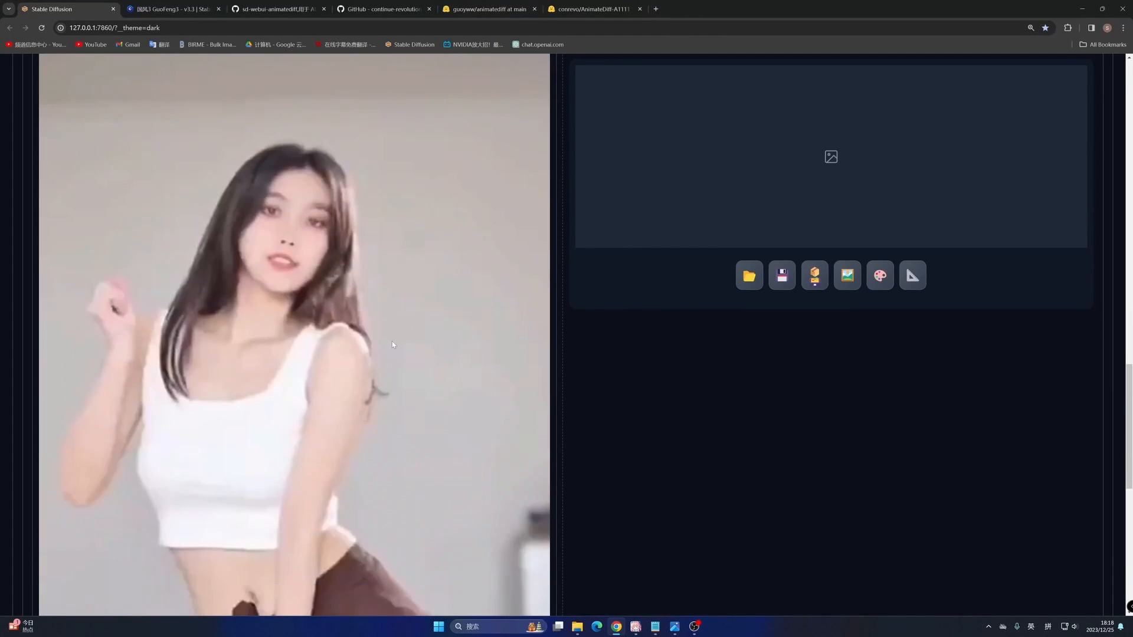
scroll(117, 471, "down", 5)
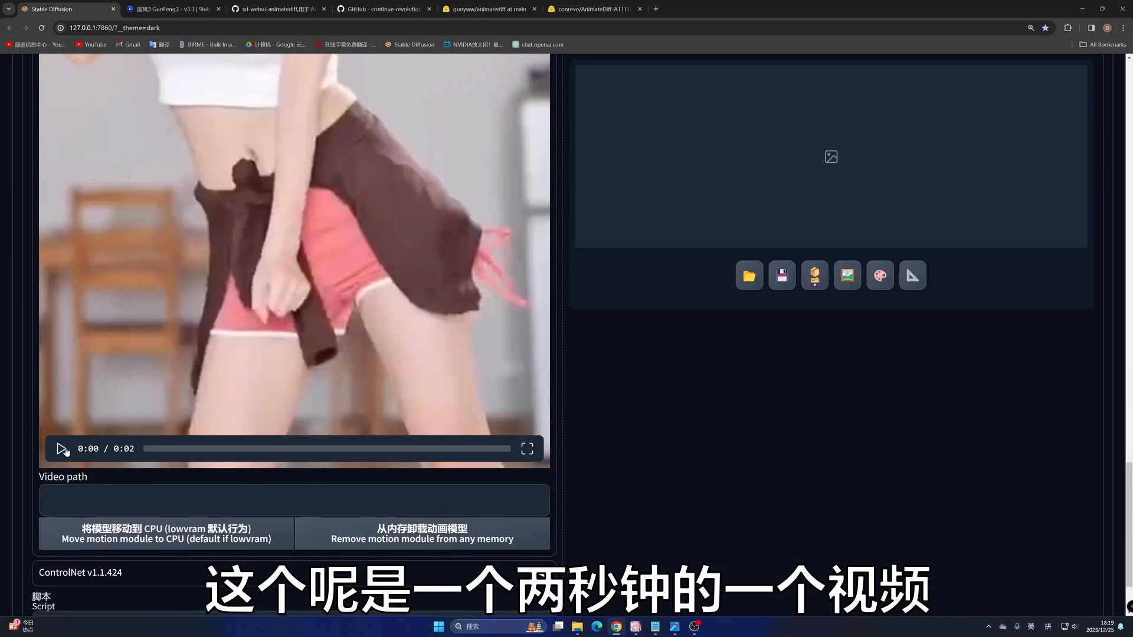
left_click(62, 449)
scroll(552, 393, "up", 8)
scroll(552, 393, "down", 2)
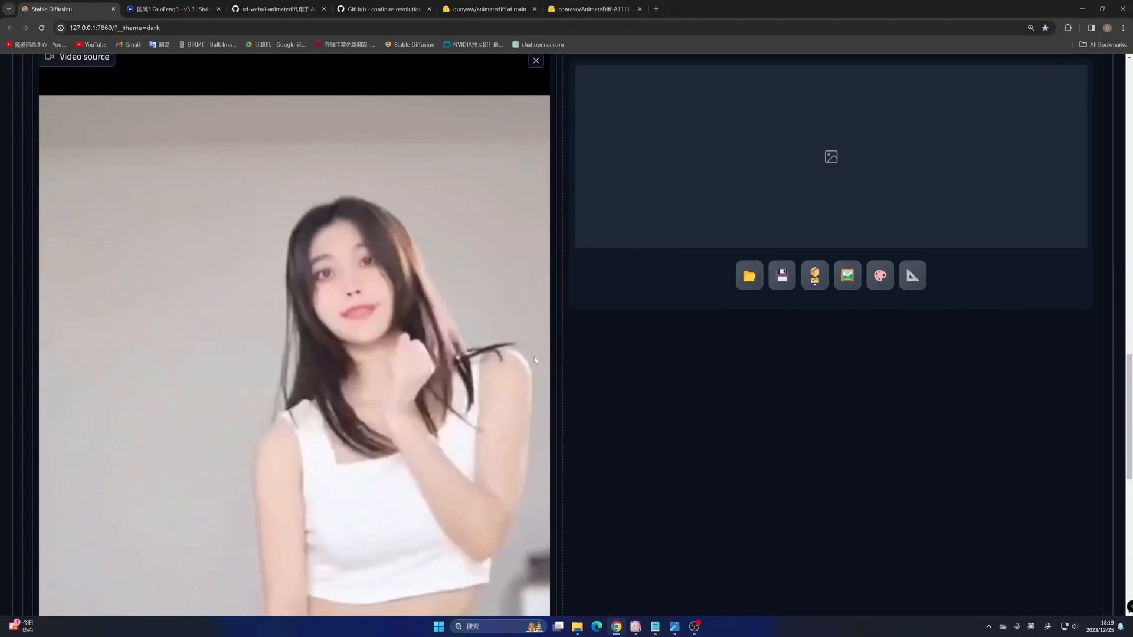
scroll(536, 360, "down", 5)
scroll(472, 383, "up", 10)
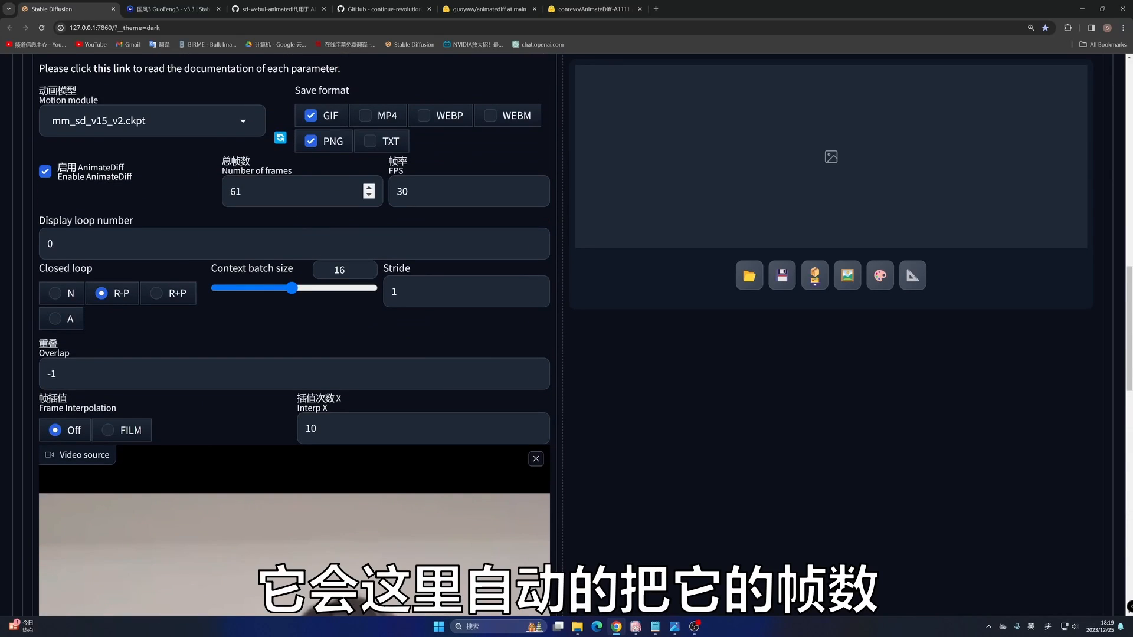
scroll(295, 324, "up", 1)
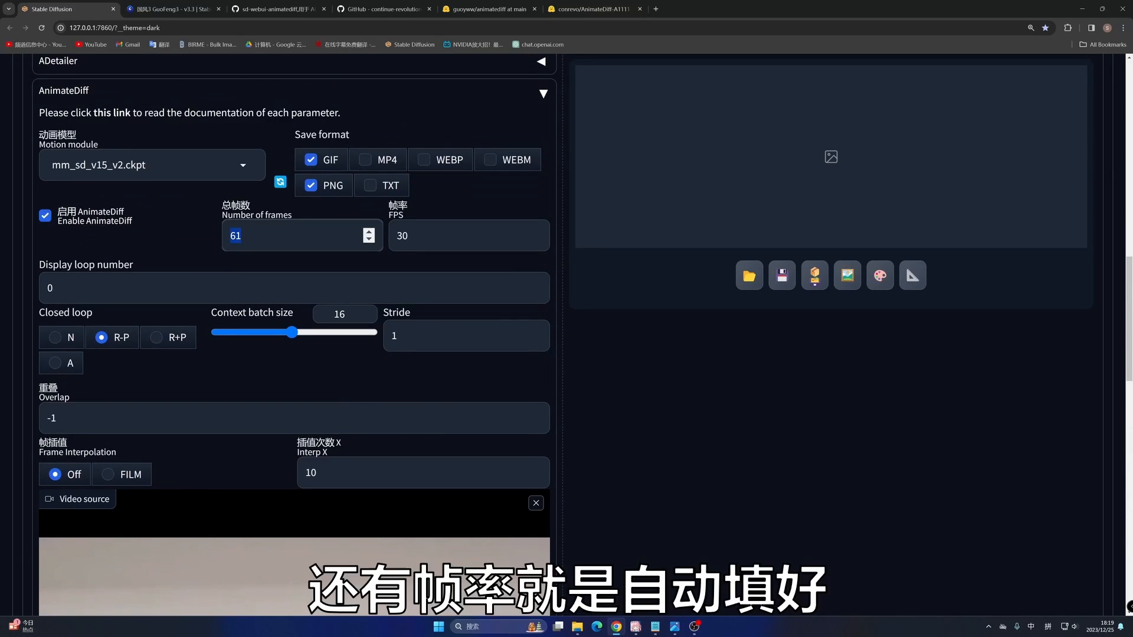
left_click(407, 235)
- Expand ControlNet and enable ControlNet Unit 0 with Pixel Perfect, leaving its single image empty
scroll(415, 304, "down", 4)
scroll(415, 304, "down", 8)
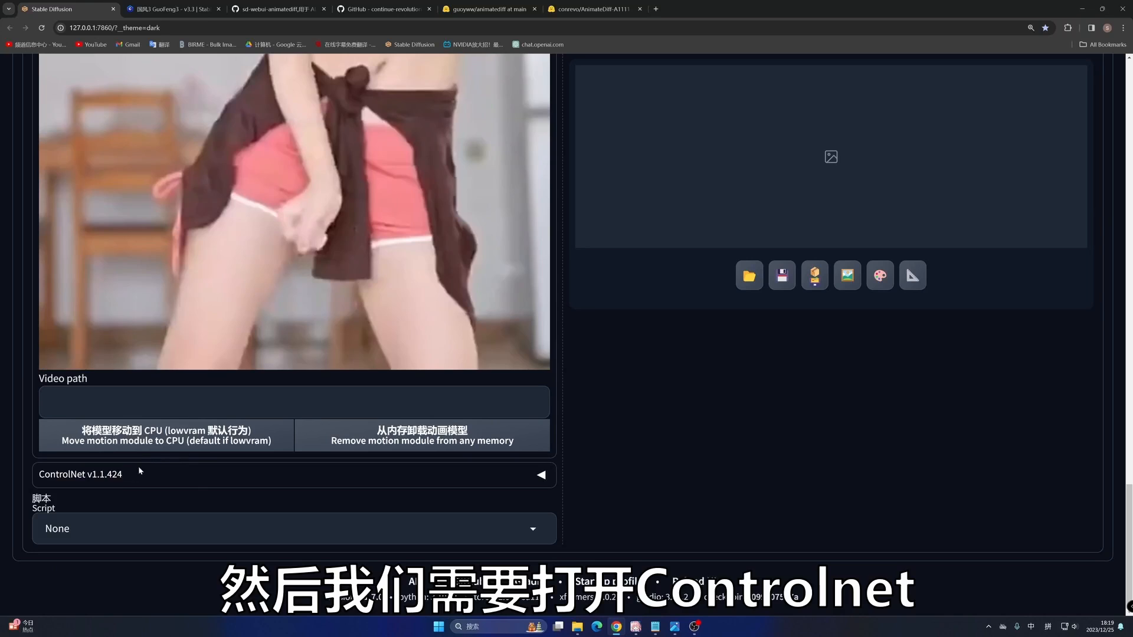
left_click(123, 479)
scroll(145, 481, "down", 5)
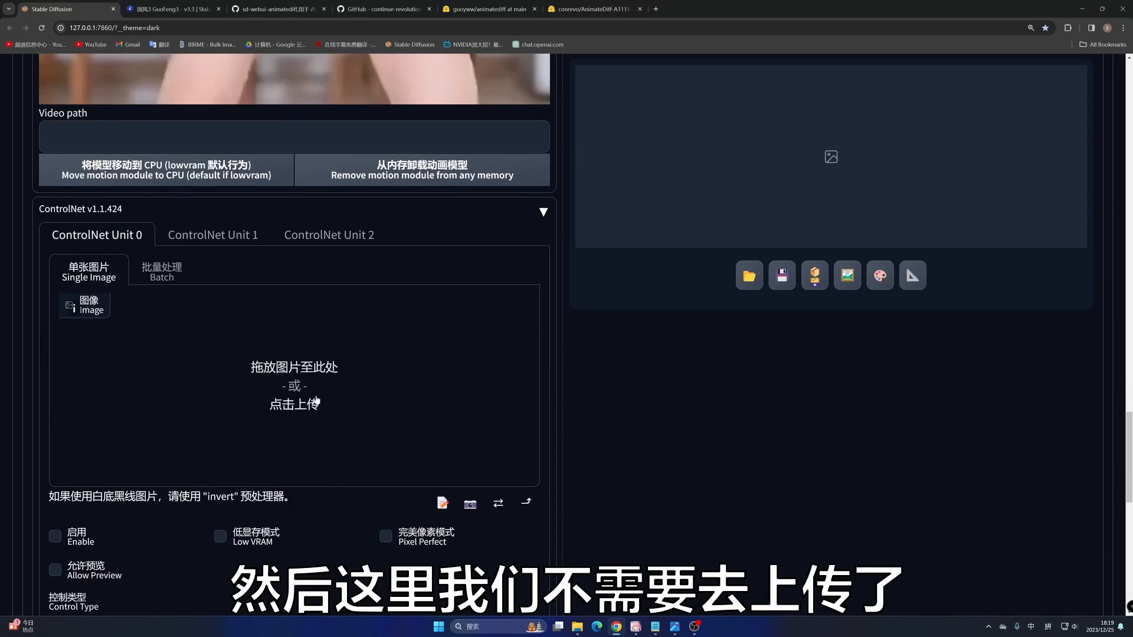
scroll(333, 275, "up", 2)
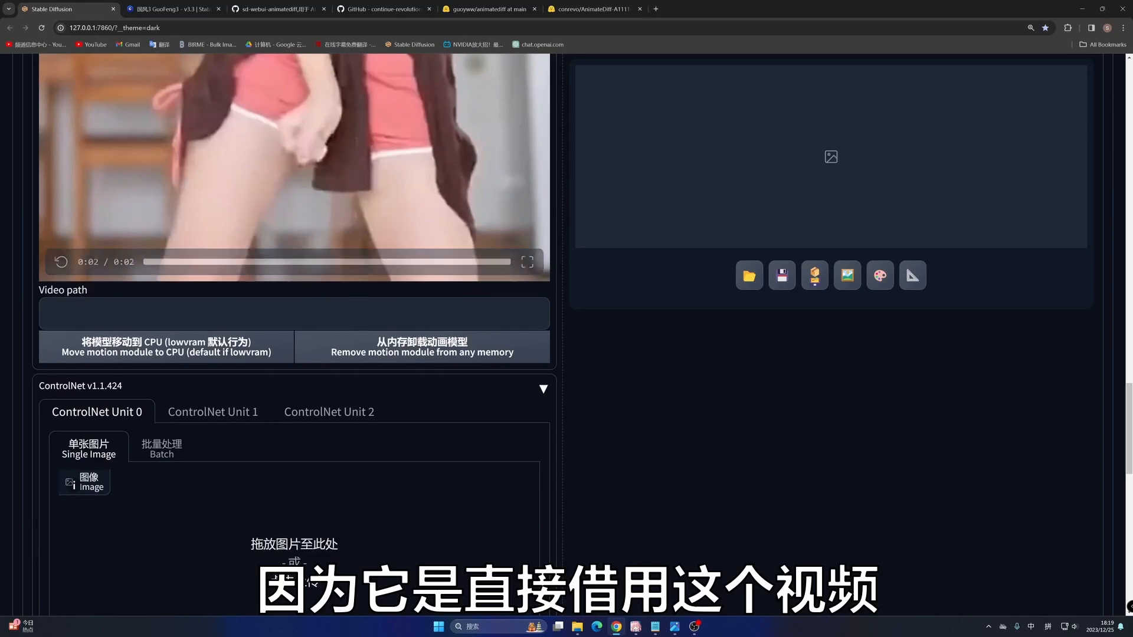
scroll(291, 316, "down", 5)
left_click(62, 361)
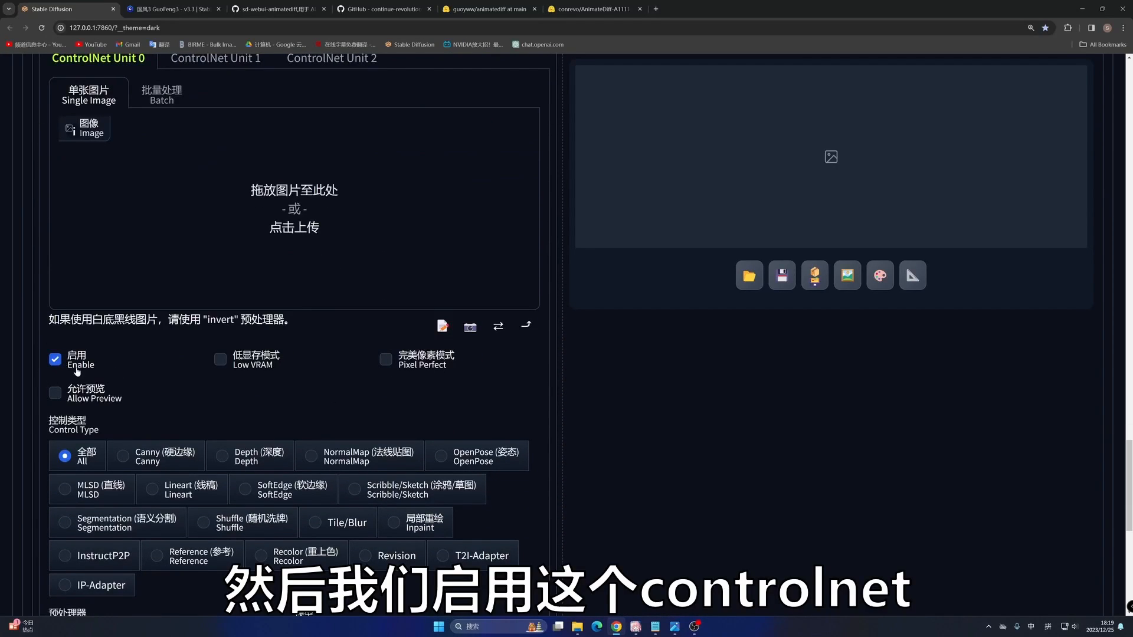
left_click(386, 361)
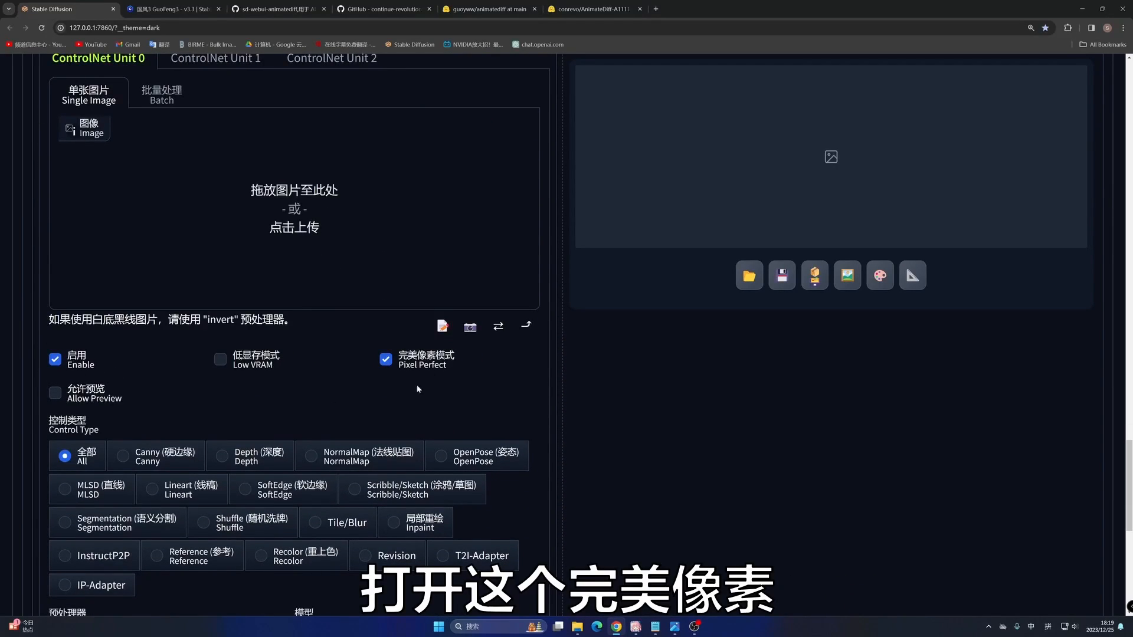
- Set the ControlNet Unit 0 control type to OpenPose and keep openpose_full as the preprocessor
scroll(412, 388, "down", 2)
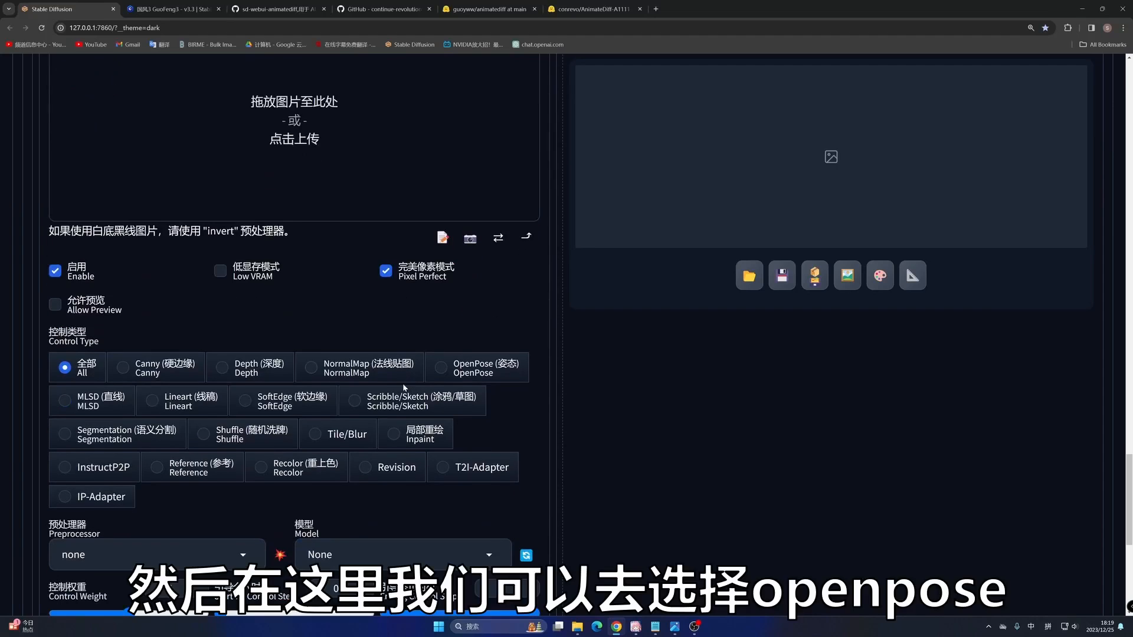
left_click(441, 368)
scroll(383, 295, "up", 10)
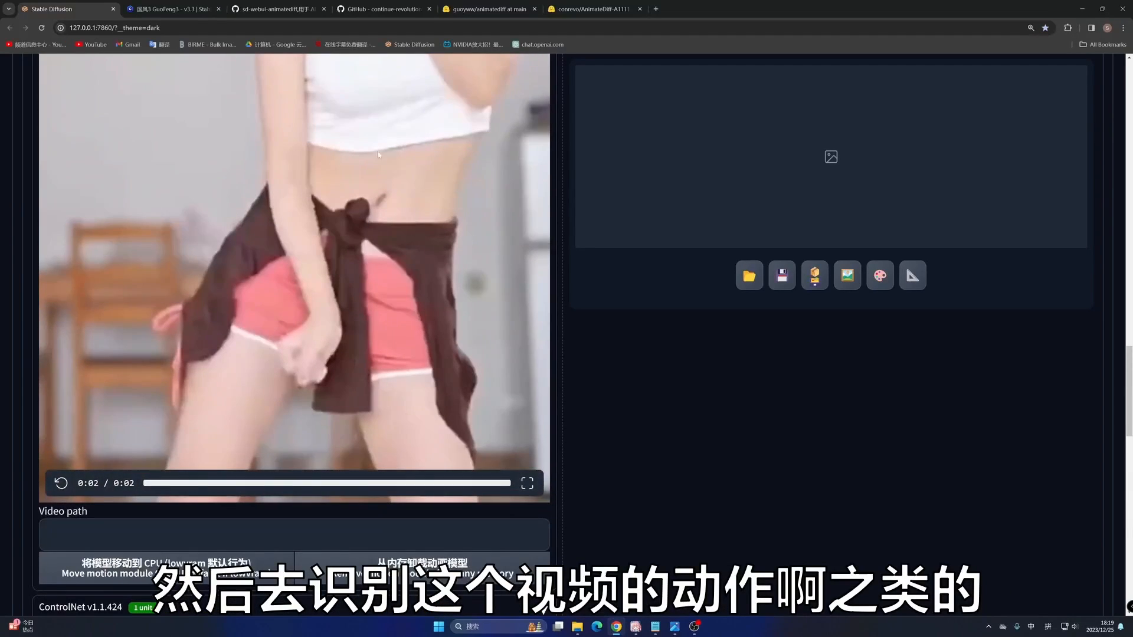
scroll(357, 339, "down", 10)
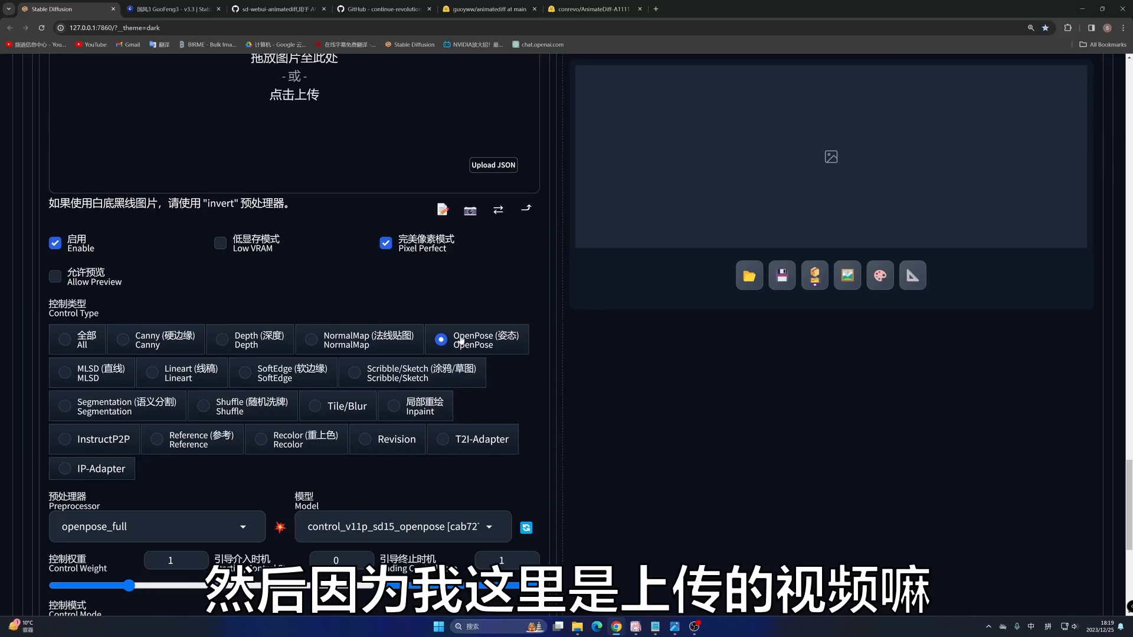
scroll(330, 355, "up", 10)
scroll(330, 355, "down", 12)
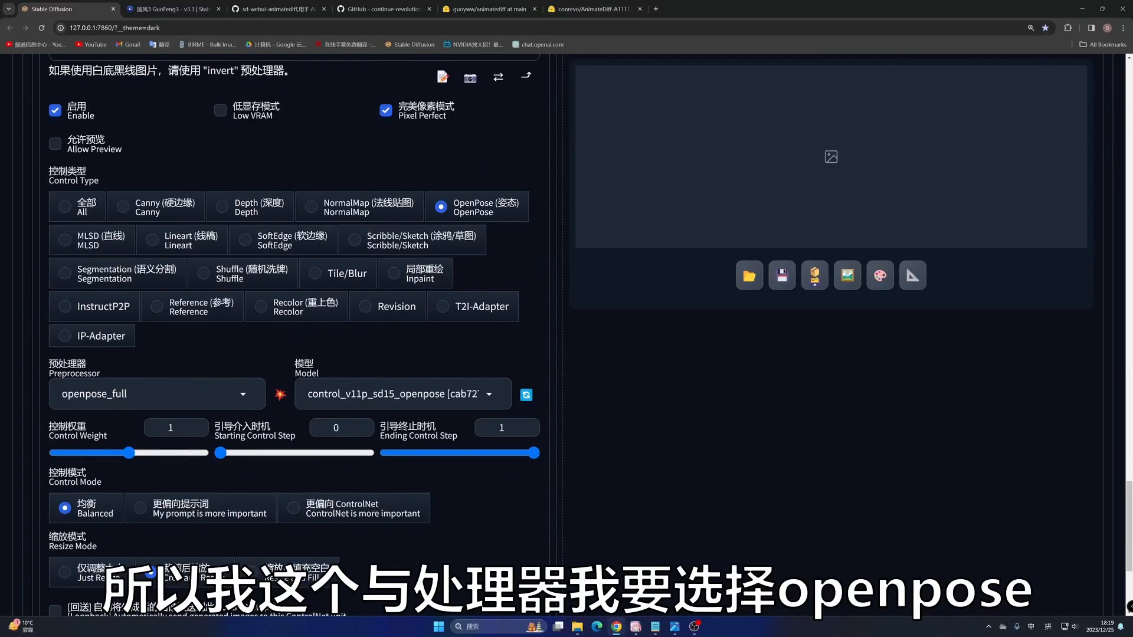
left_click(90, 394)
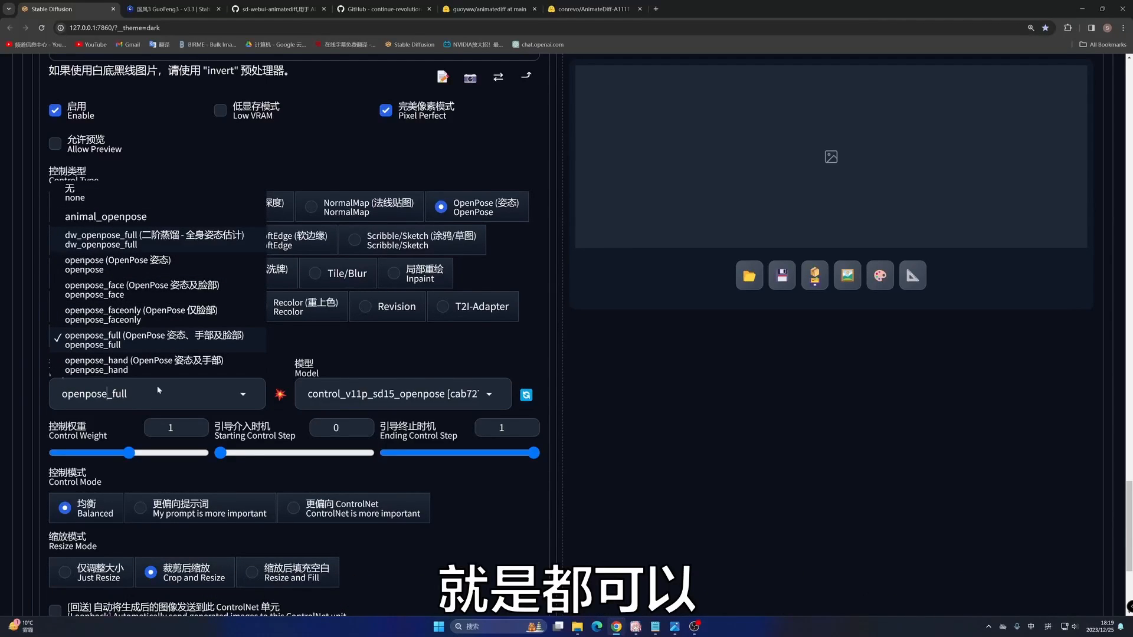
left_click(281, 349)
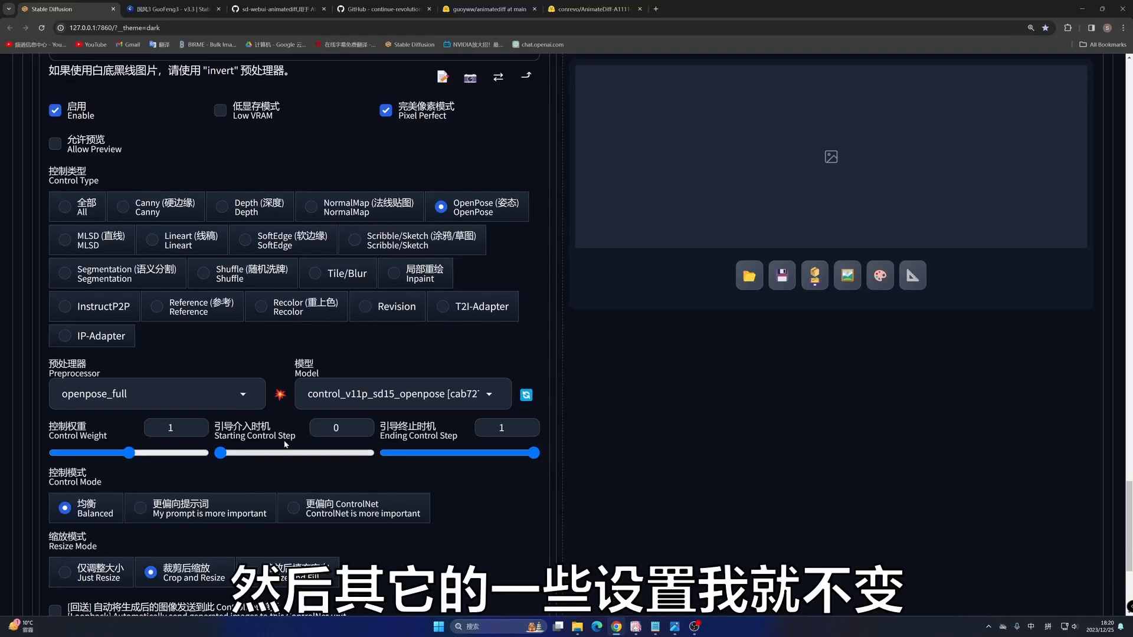
- Review the checkpoint, prompts, sampling and size settings, AnimateDiff options and ControlNet unit before generating
scroll(285, 444, "down", 2)
scroll(437, 414, "up", 10)
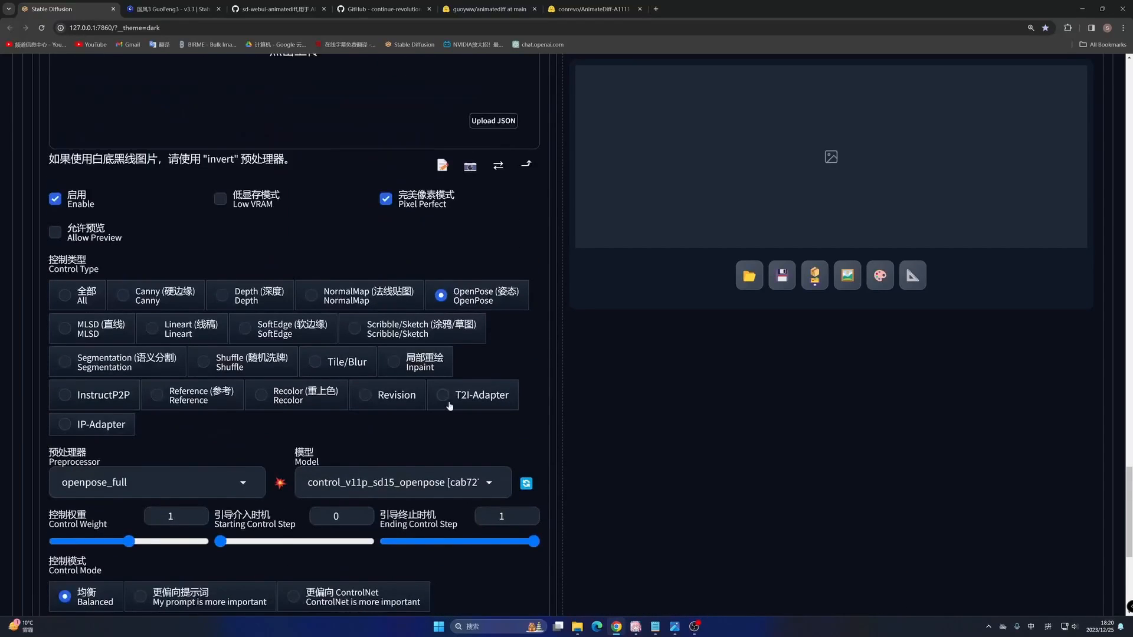
scroll(439, 391, "up", 12)
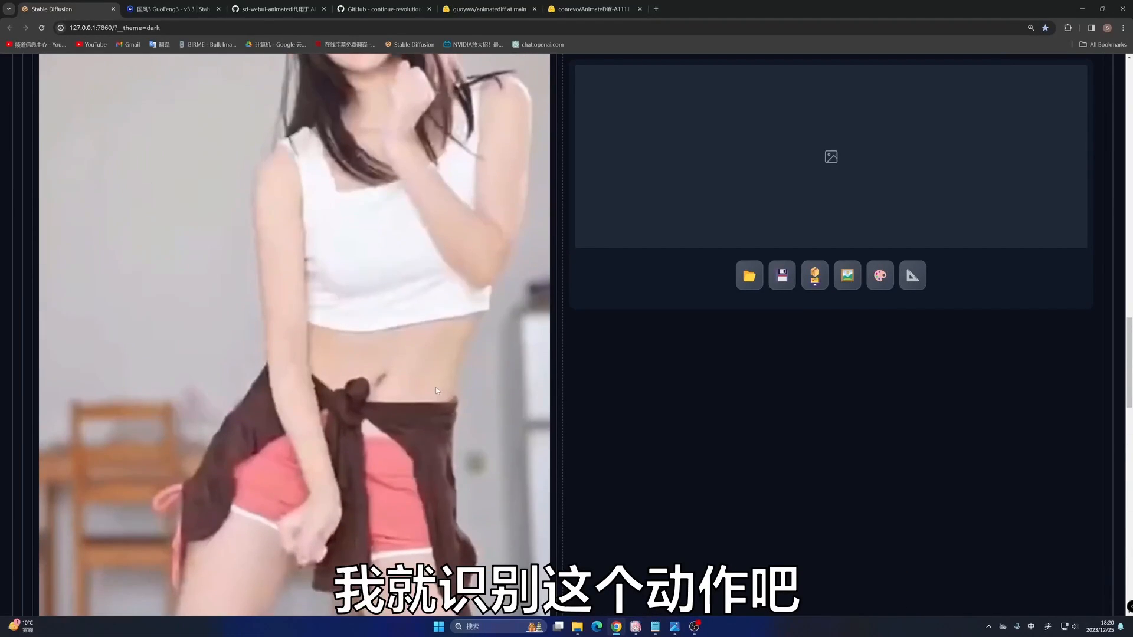
scroll(434, 390, "up", 4)
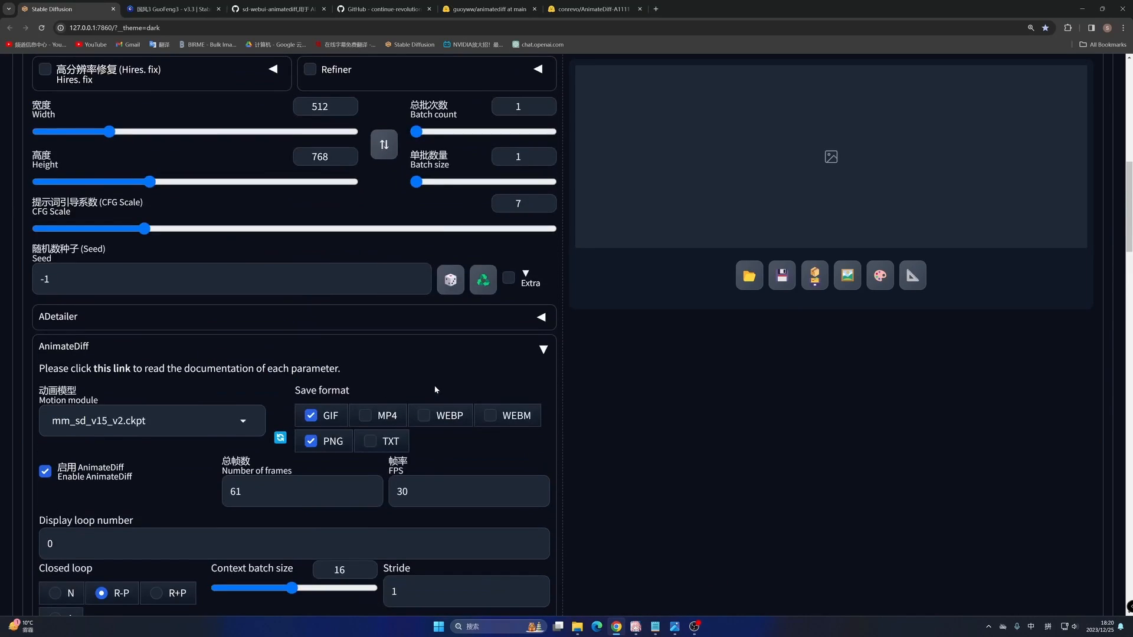
scroll(437, 386, "up", 10)
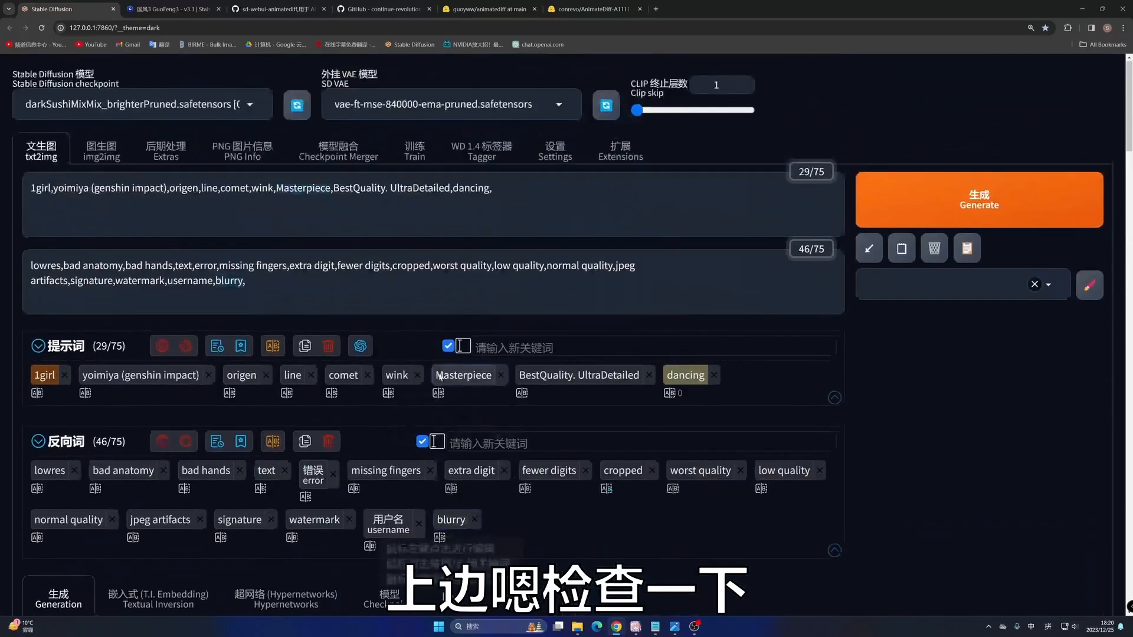
scroll(282, 420, "down", 12)
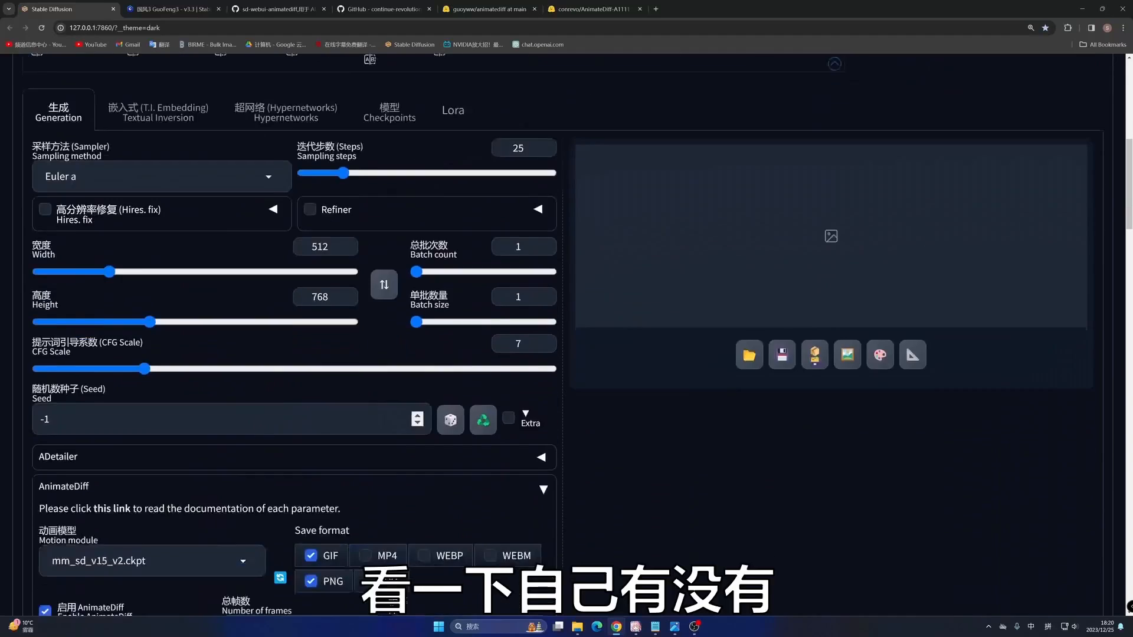
scroll(295, 334, "down", 10)
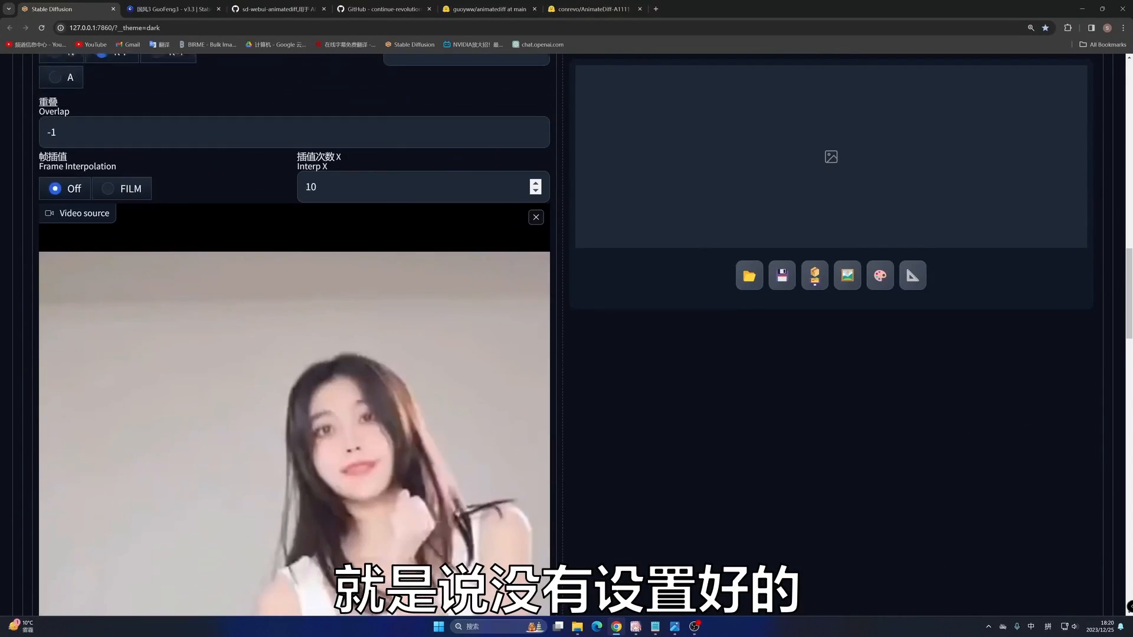
scroll(341, 397, "down", 7)
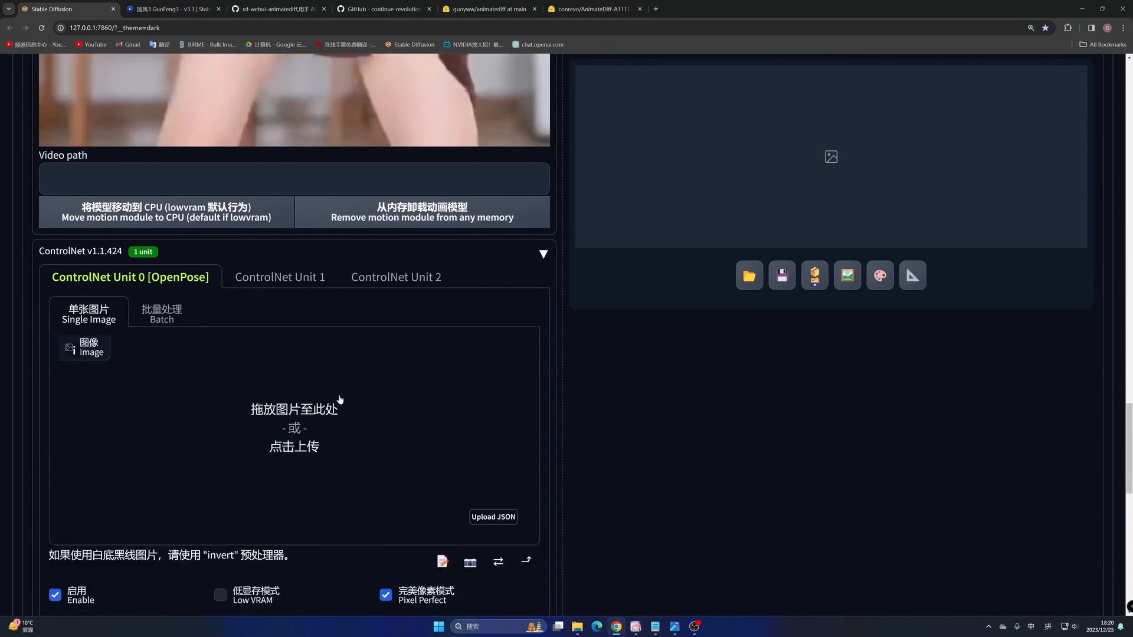
- Enable ADetailer for face repair and open the settings of its second unit
scroll(341, 396, "up", 8)
scroll(341, 397, "up", 10)
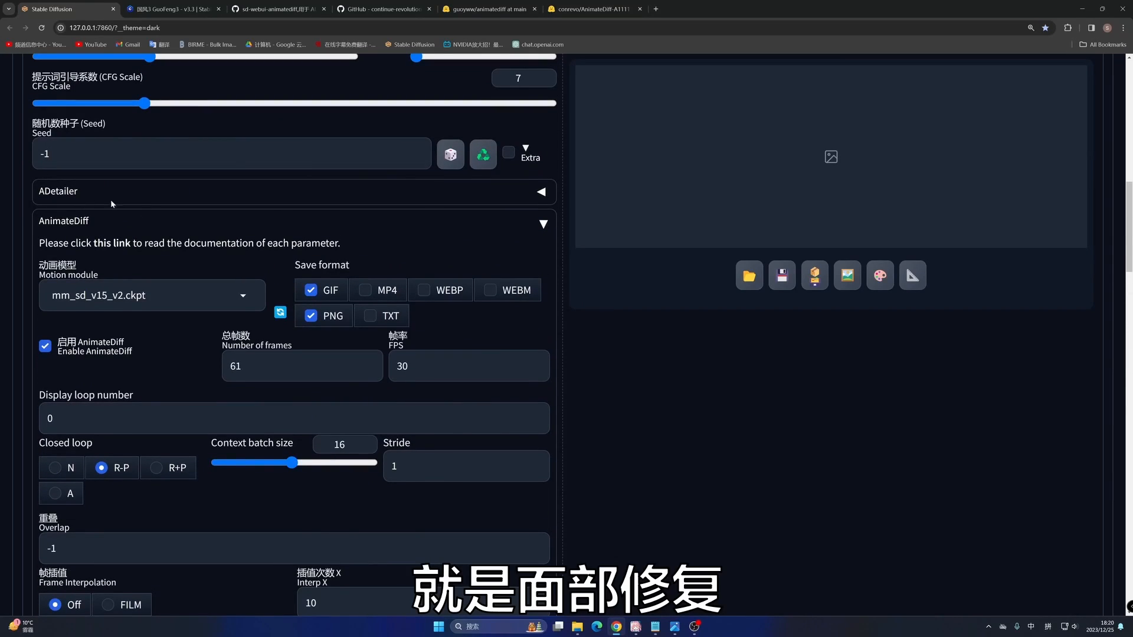
left_click(105, 195)
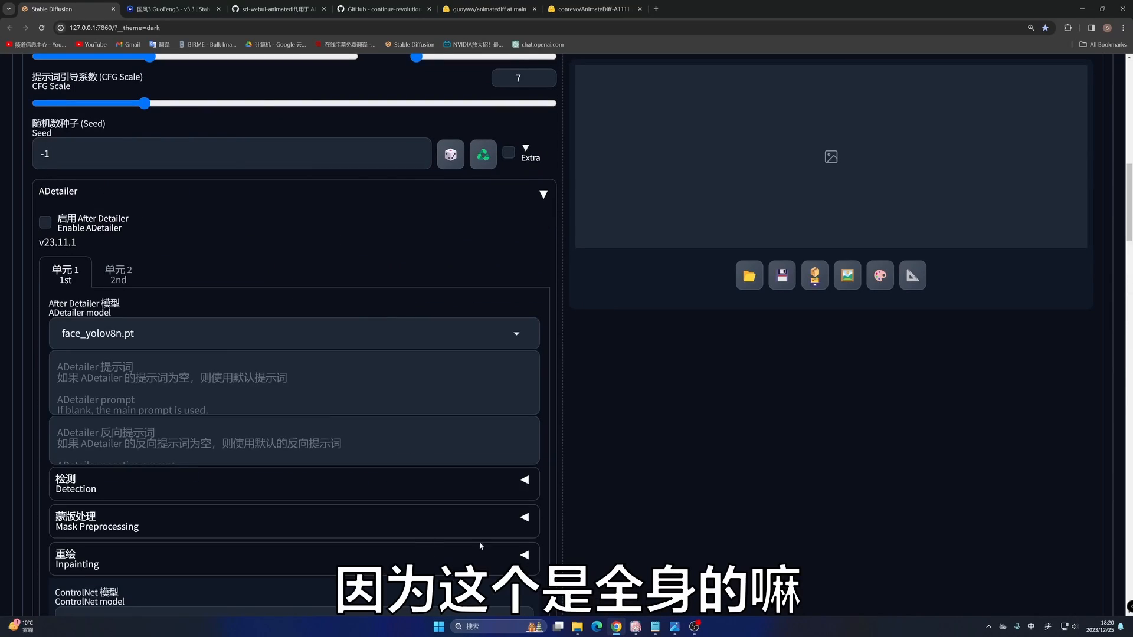
scroll(512, 526, "down", 3)
scroll(266, 413, "up", 5)
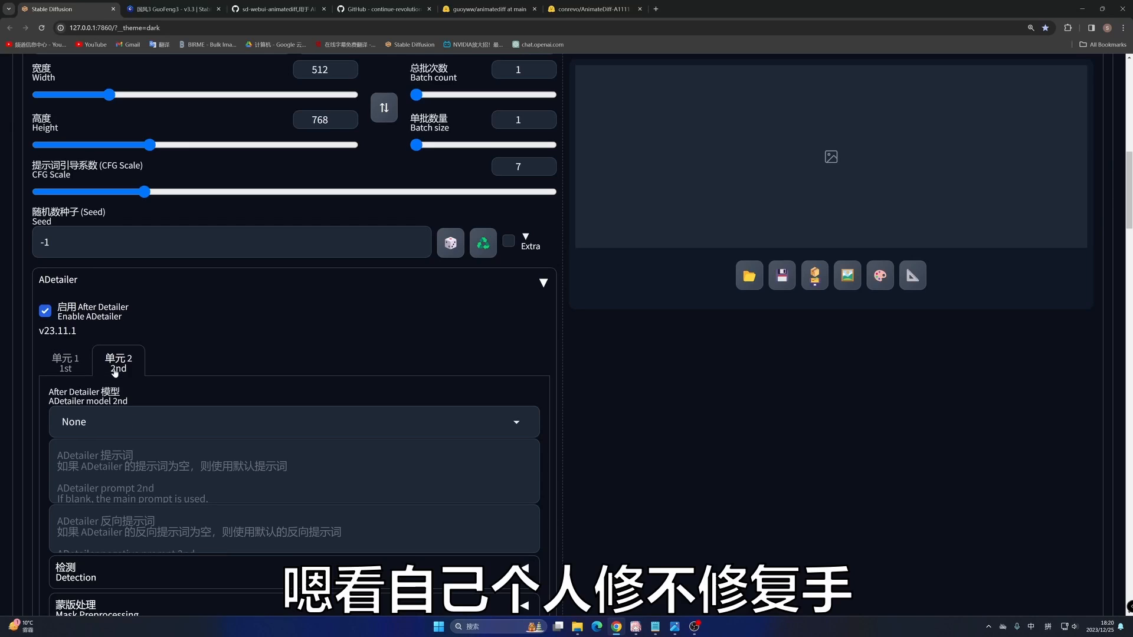
- Return ADetailer to its first unit, leaving the second unit's model at None, and collapse the ADetailer section
left_click(58, 363)
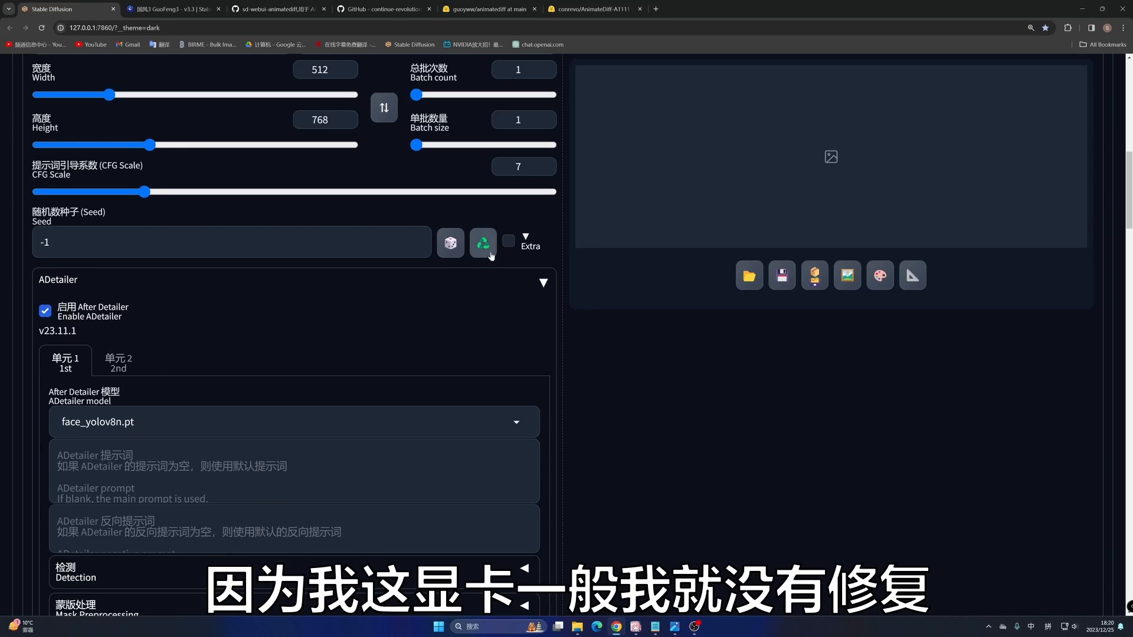
left_click(502, 280)
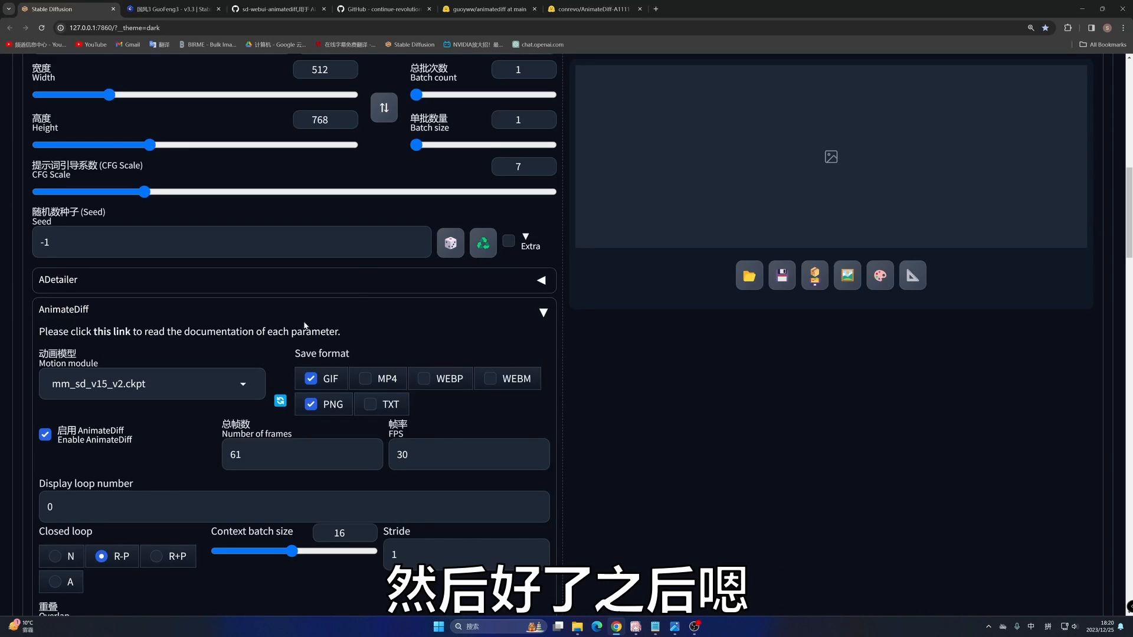
- Look over the Hires. fix option, prompts, generation settings, AnimateDiff options and source dance video before generating
scroll(754, 196, "up", 7)
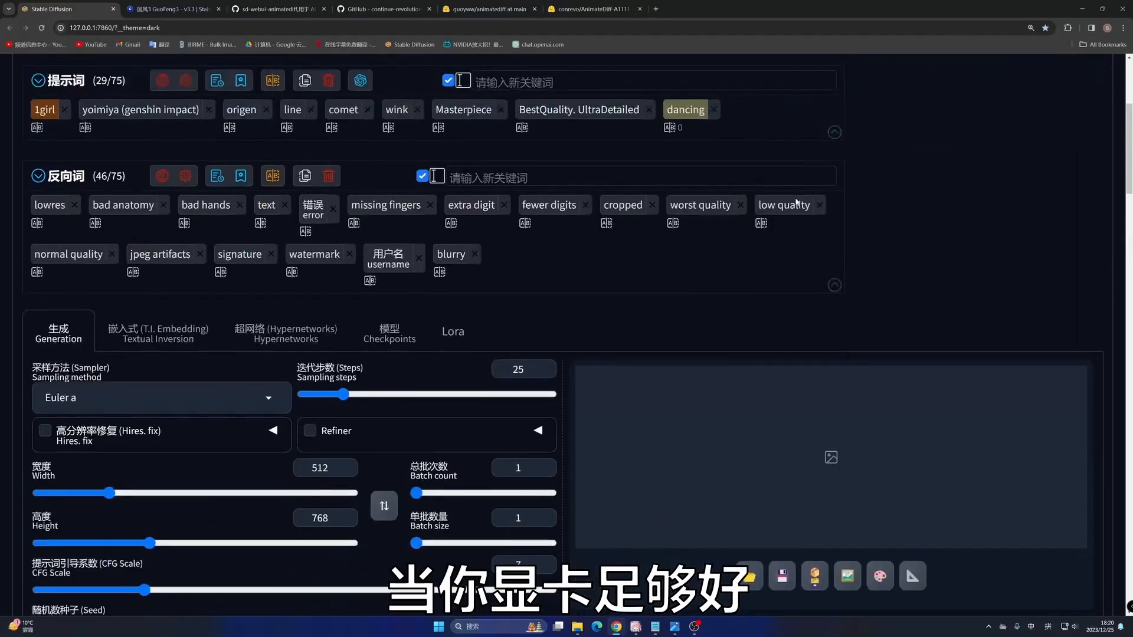
mouse_move(795, 203)
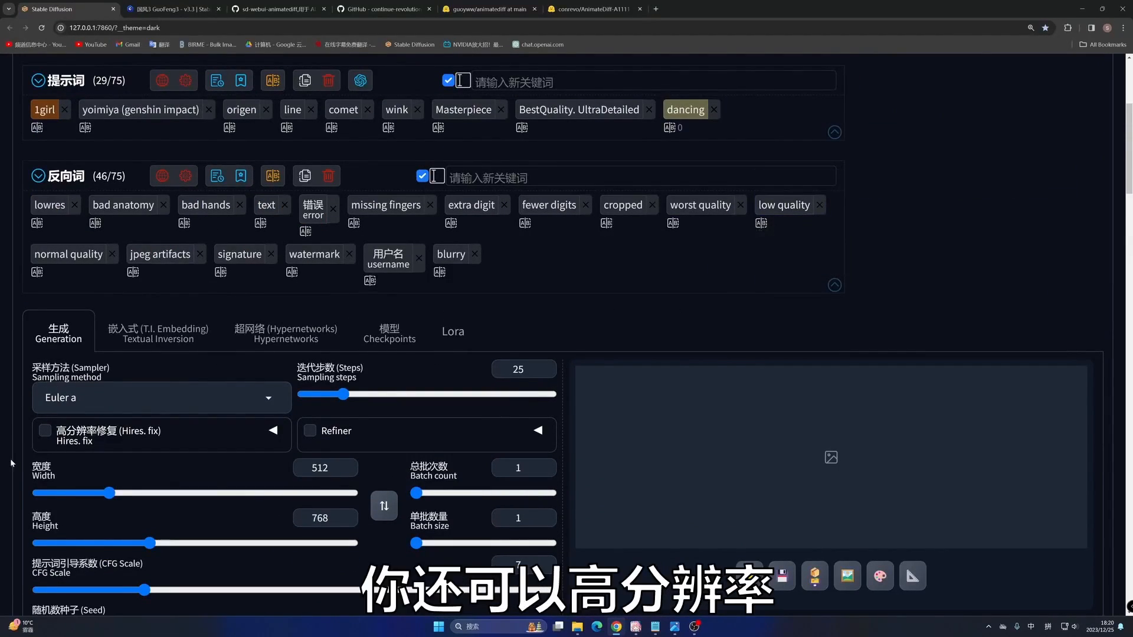
scroll(730, 286, "up", 5)
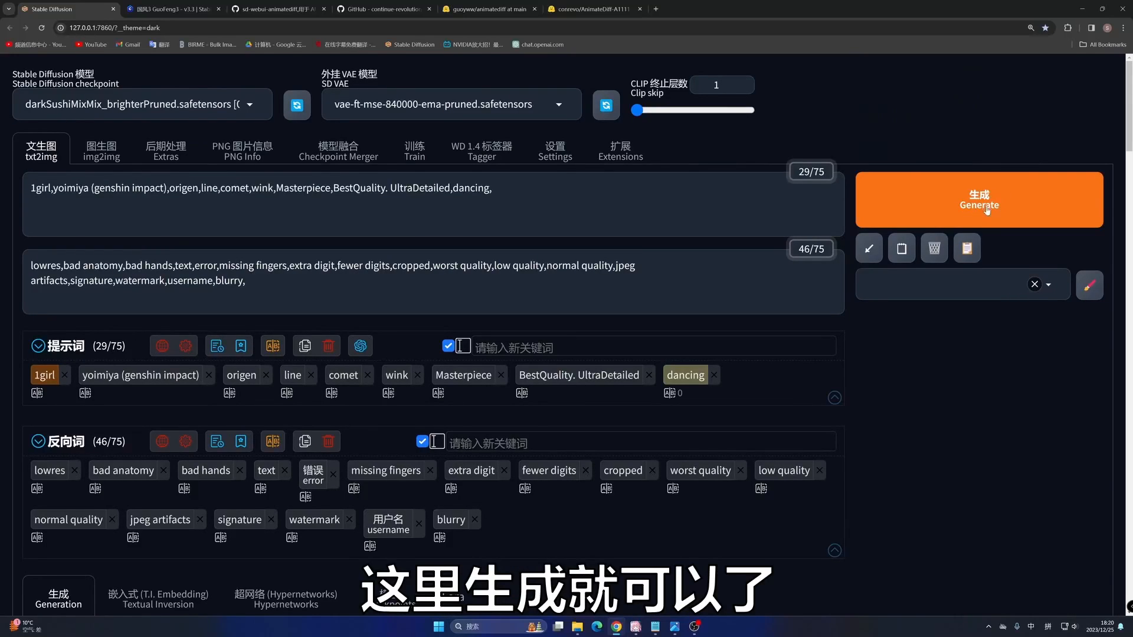
scroll(985, 224, "down", 6)
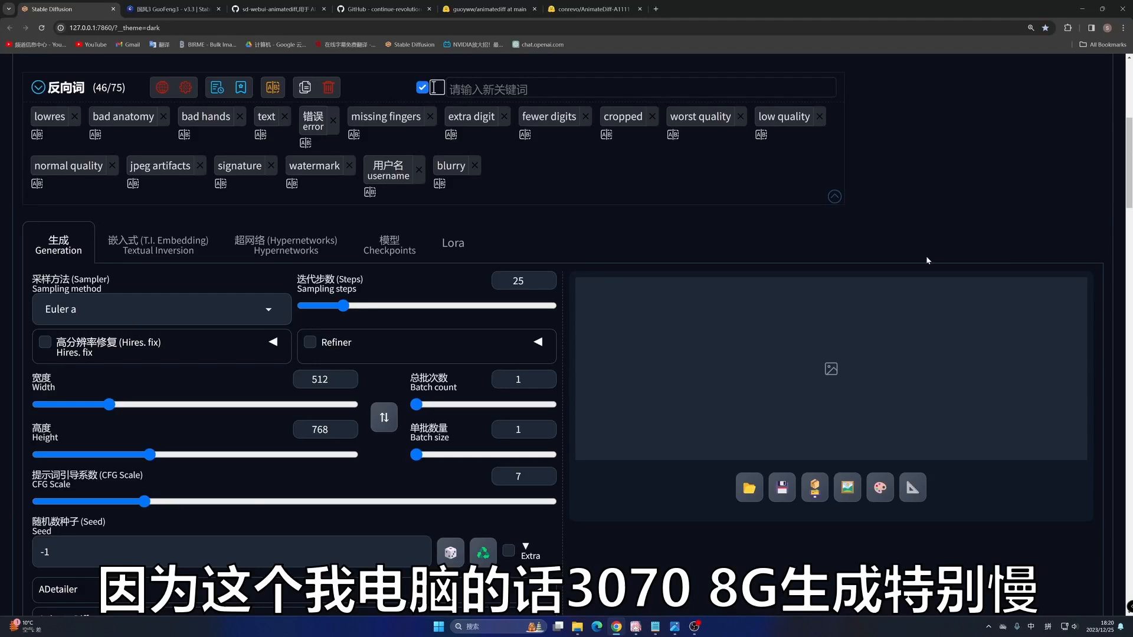
scroll(488, 402, "down", 15)
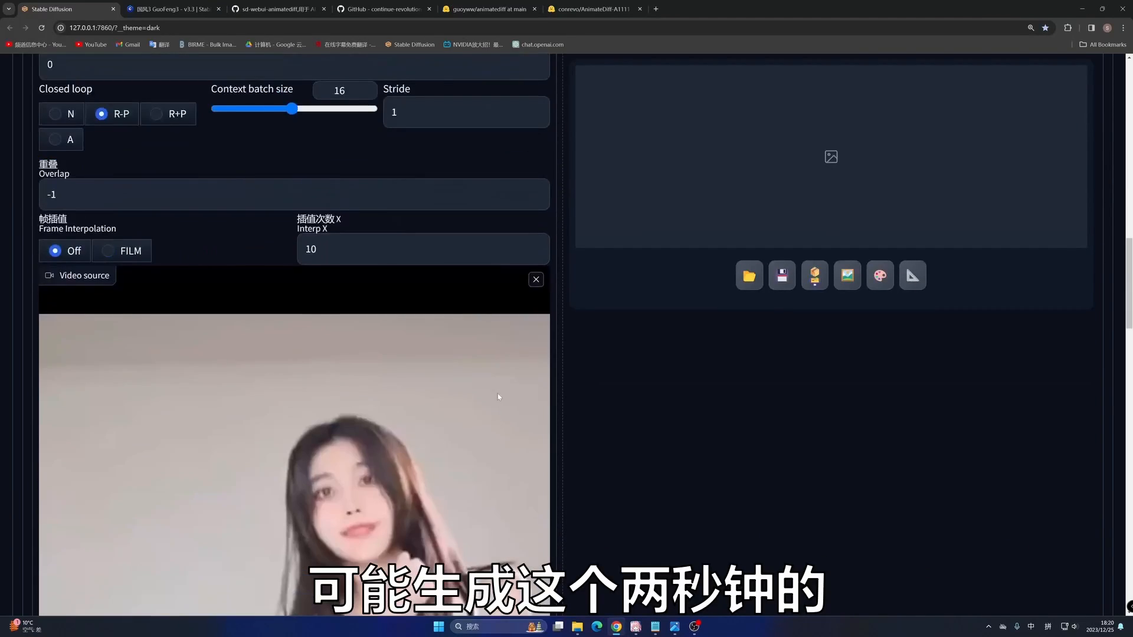
scroll(488, 402, "down", 3)
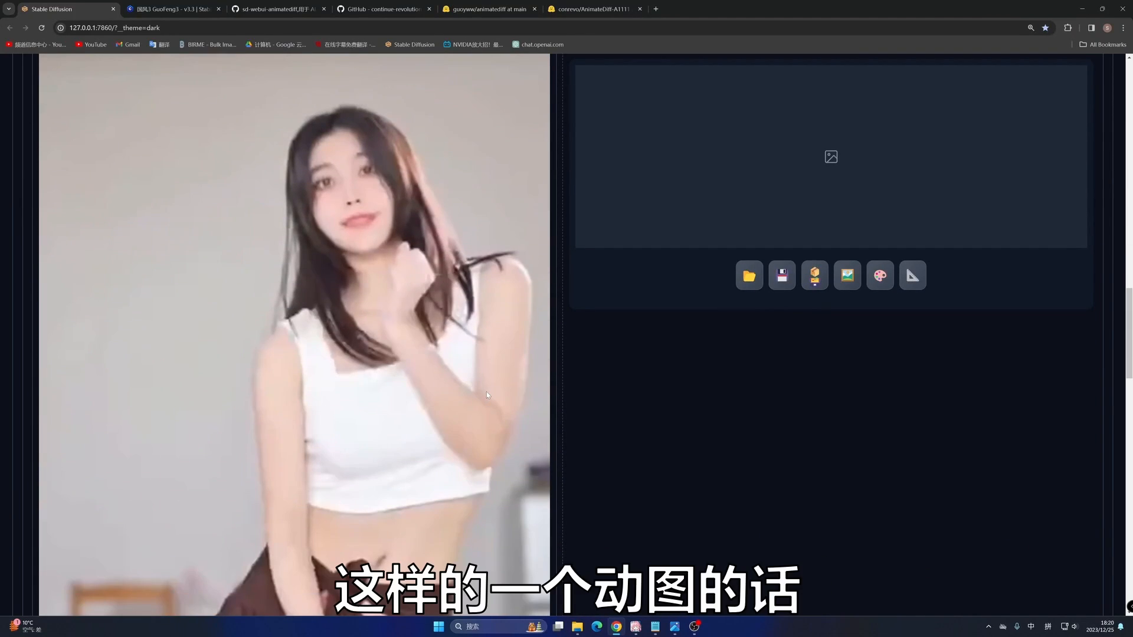